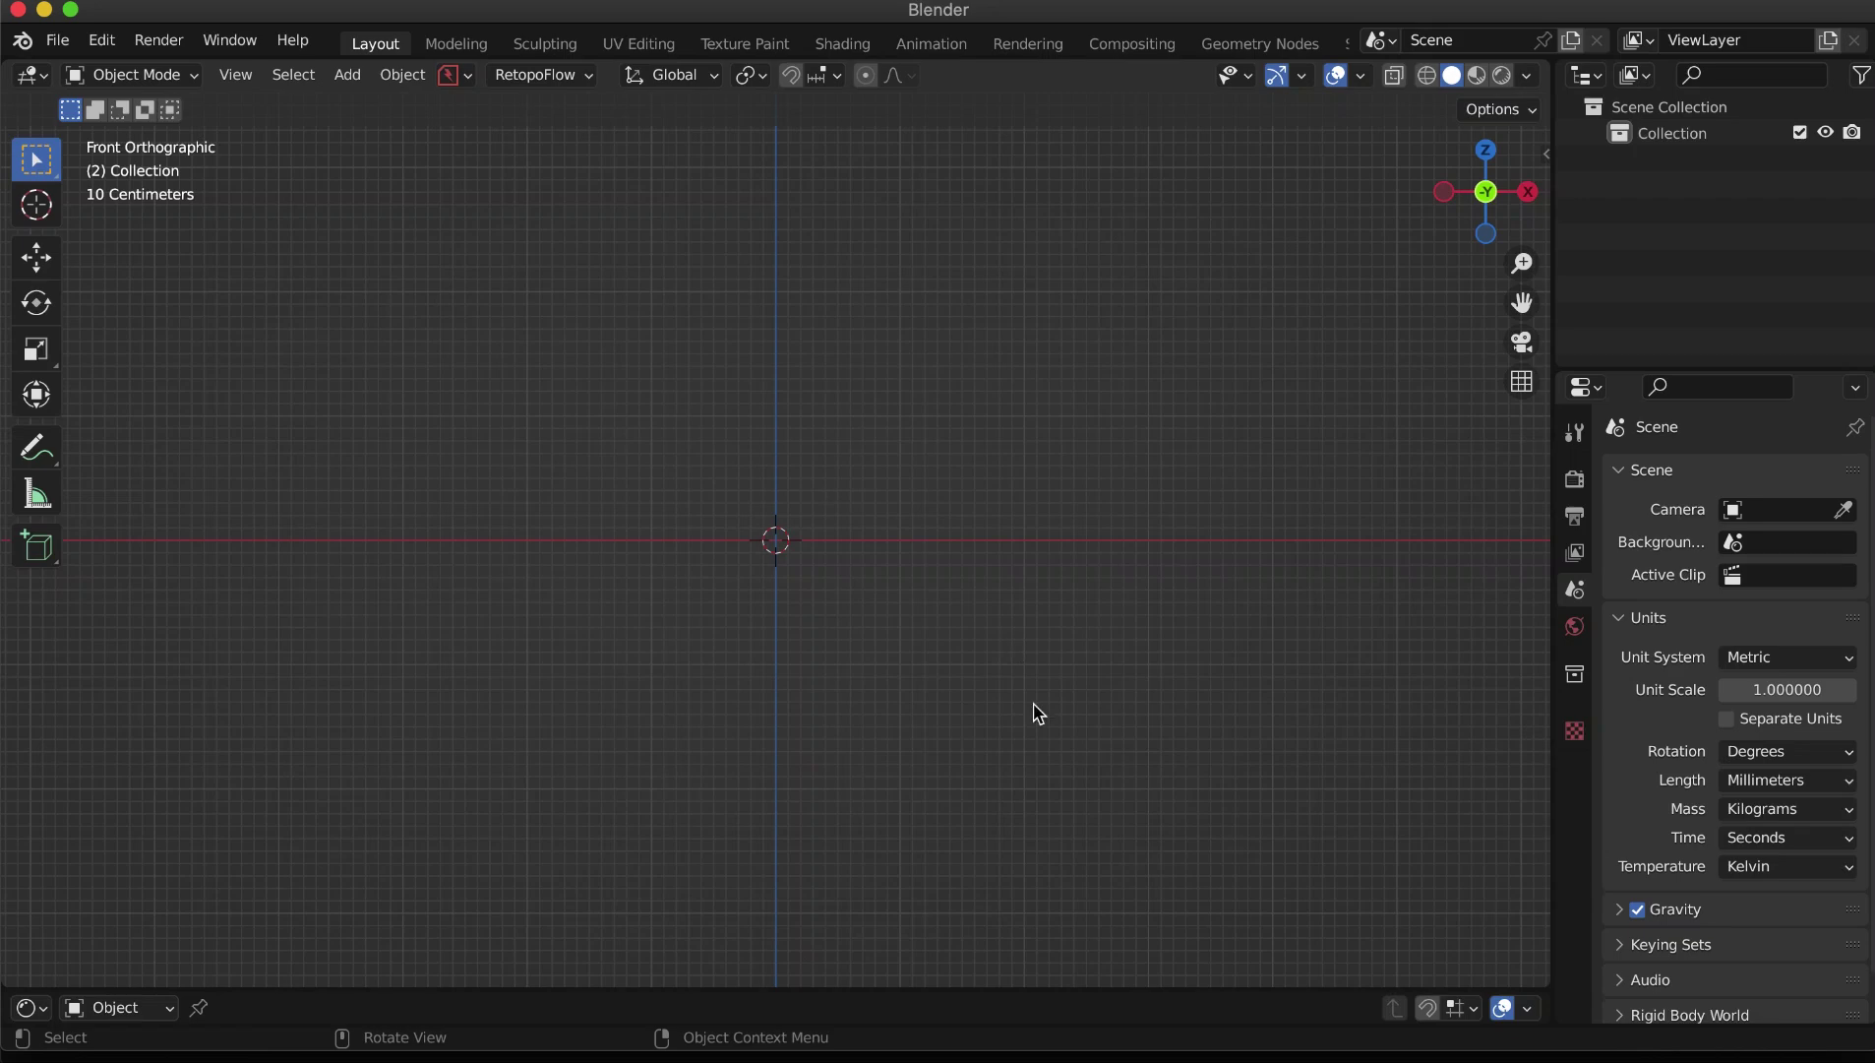
Step: Add a cube, round it with Ctrl+2 subdivision, convert it to a mesh, and enter Sculpting
key(shift+a)
click(1151, 548)
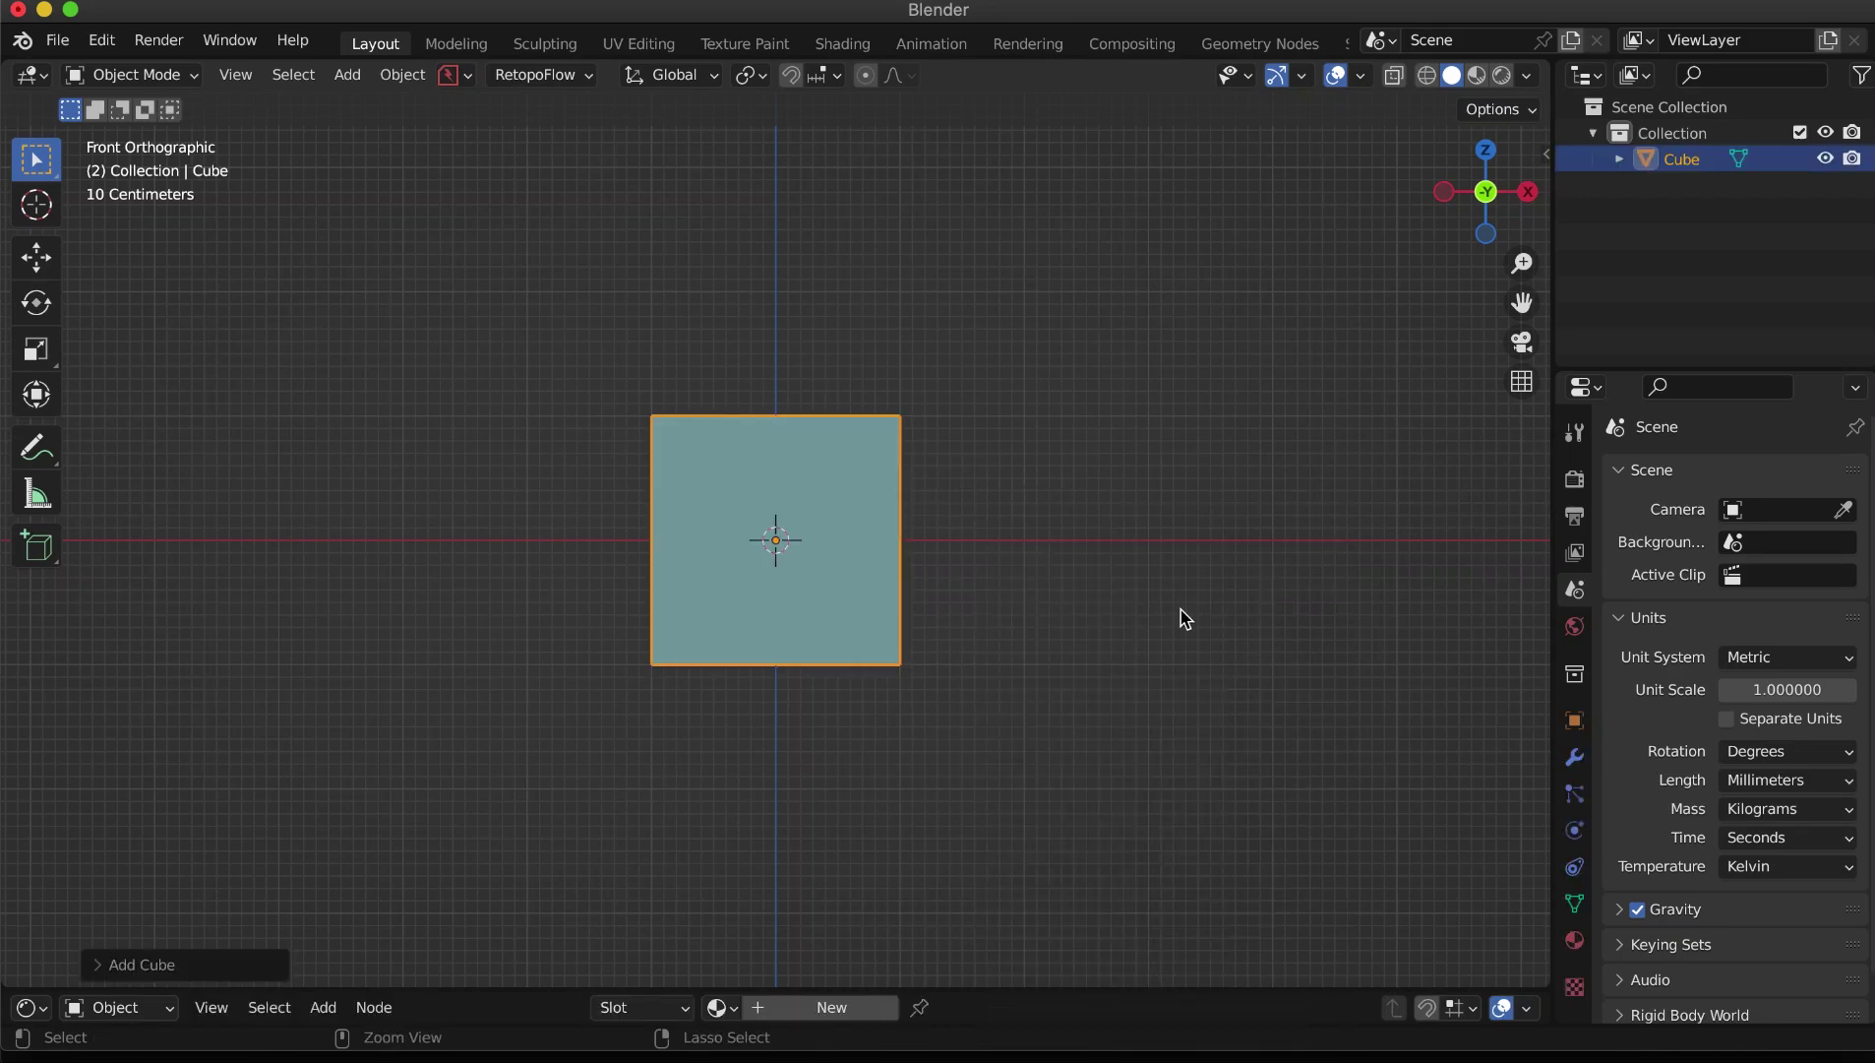
key(ctrl+2)
key(q)
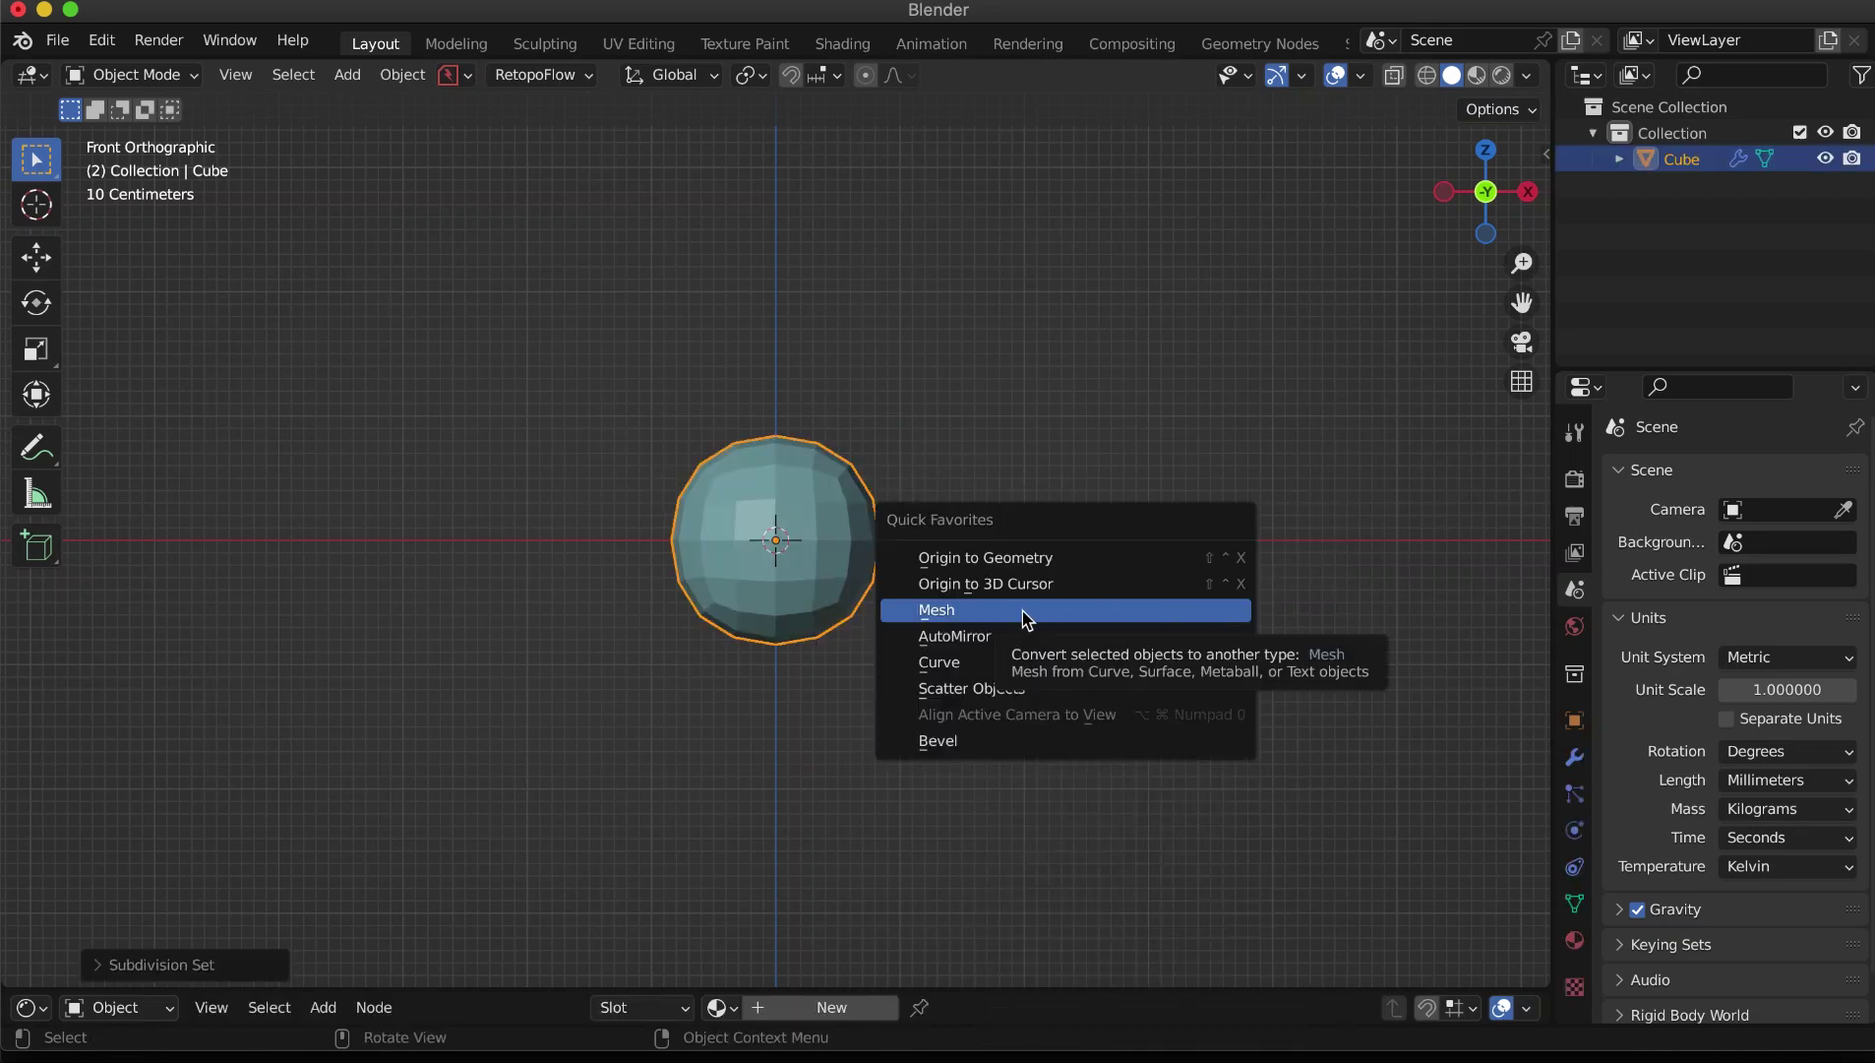
click(1027, 618)
click(545, 43)
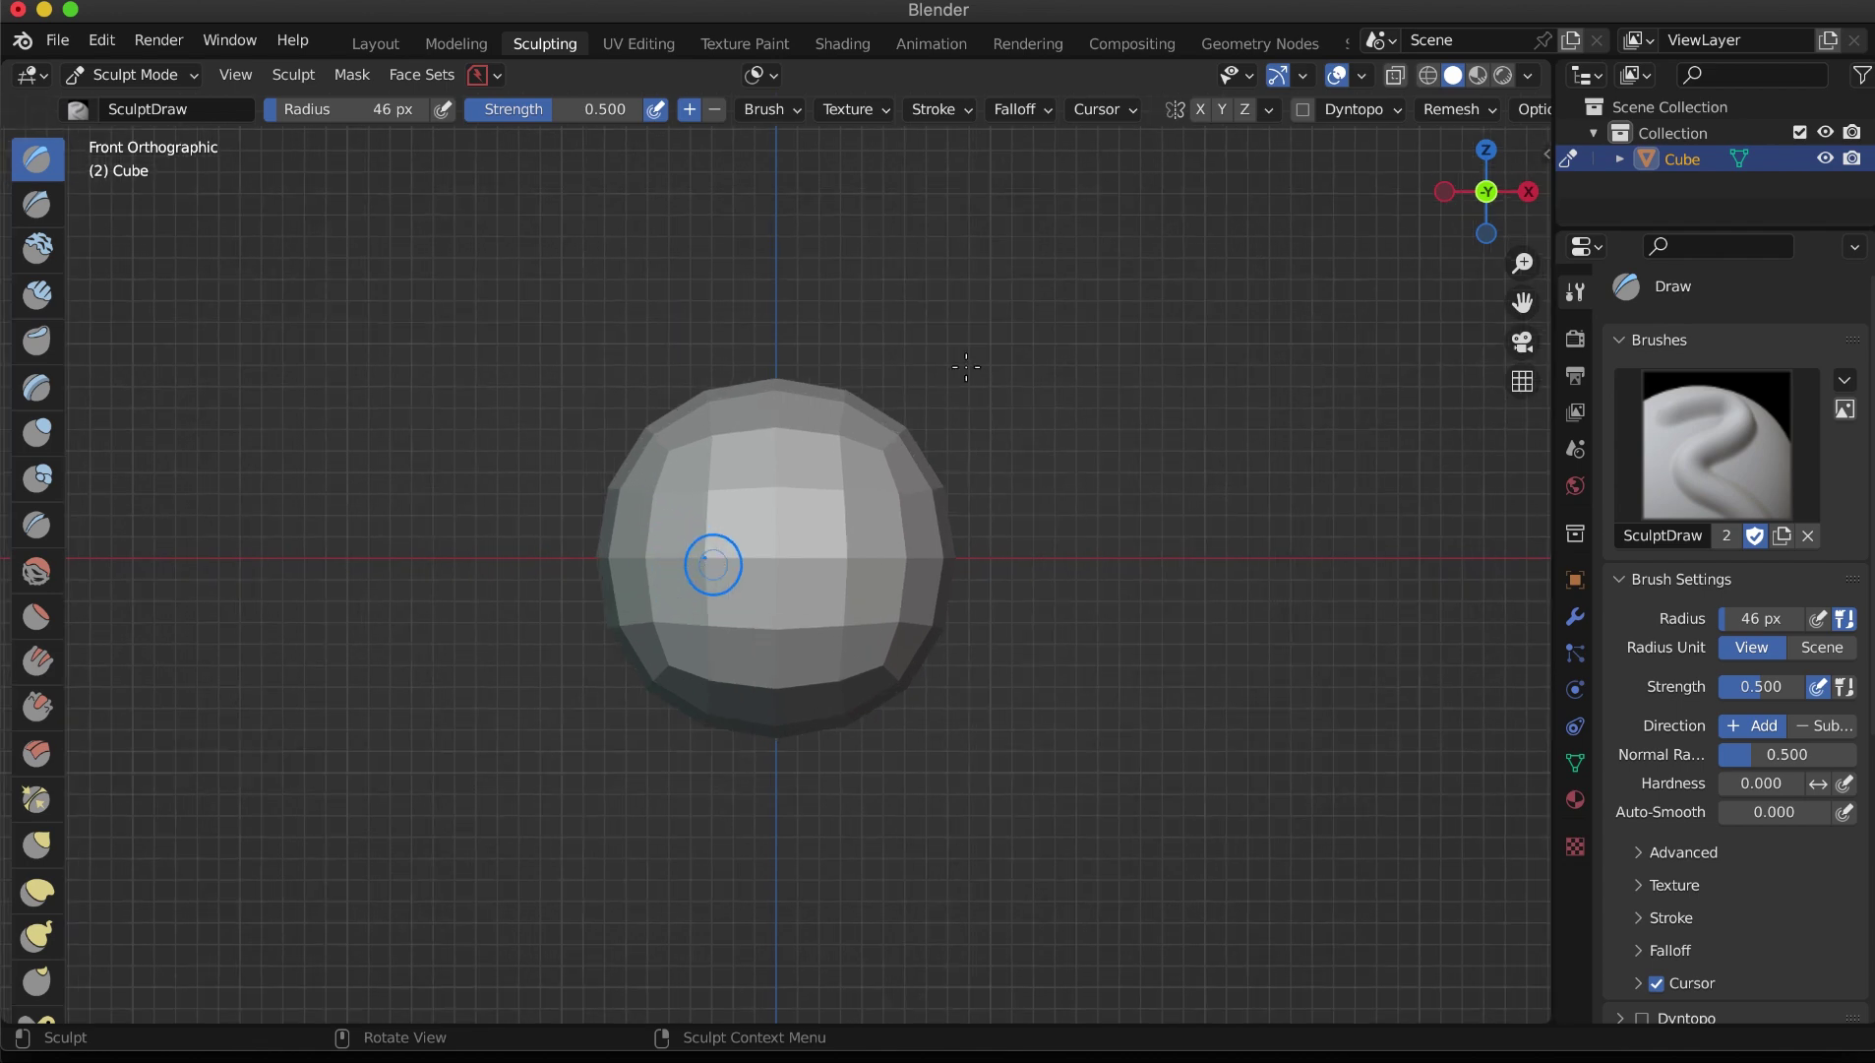
Step: With a 312 px Grab brush, pull the sphere's bottom down into an egg-shaped head
key(f)
click(1299, 562)
key(g)
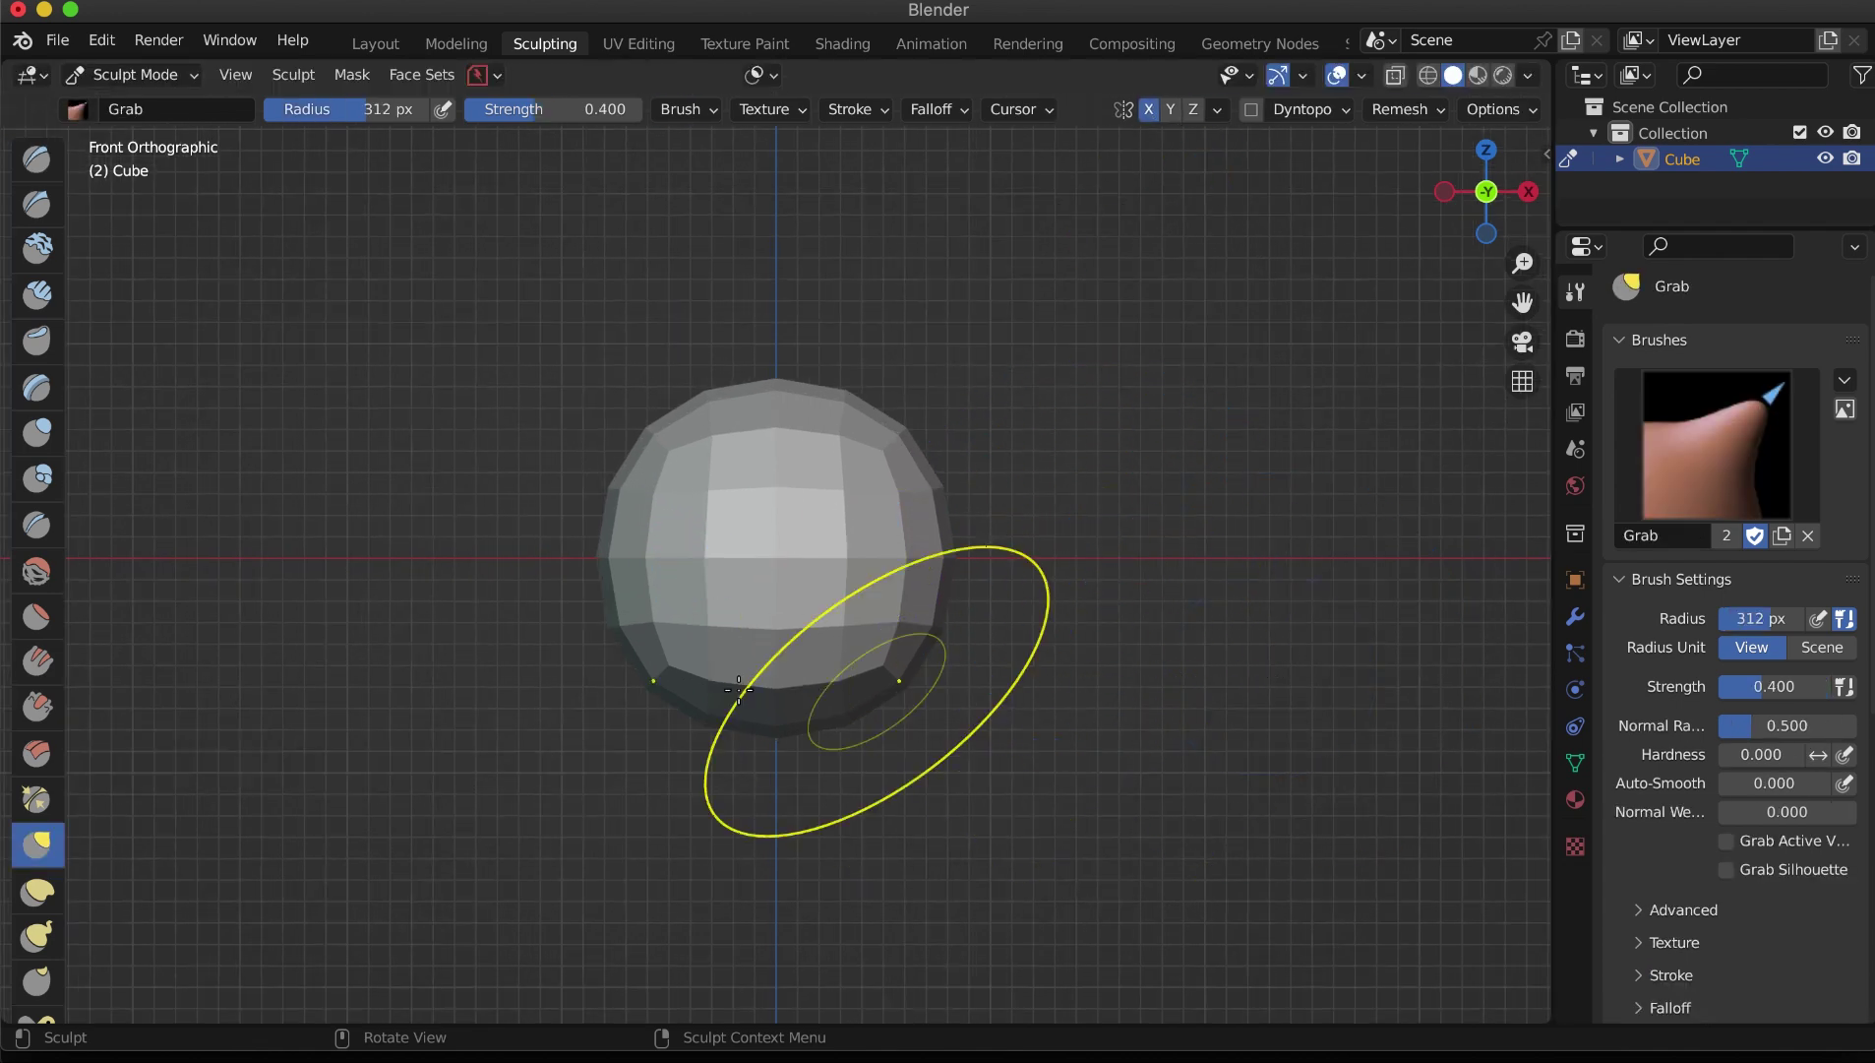
mouse_move(715, 678)
mouse_down()
mouse_move(702, 815)
mouse_move(777, 856)
mouse_up()
middle_drag(777, 856, 916, 843)
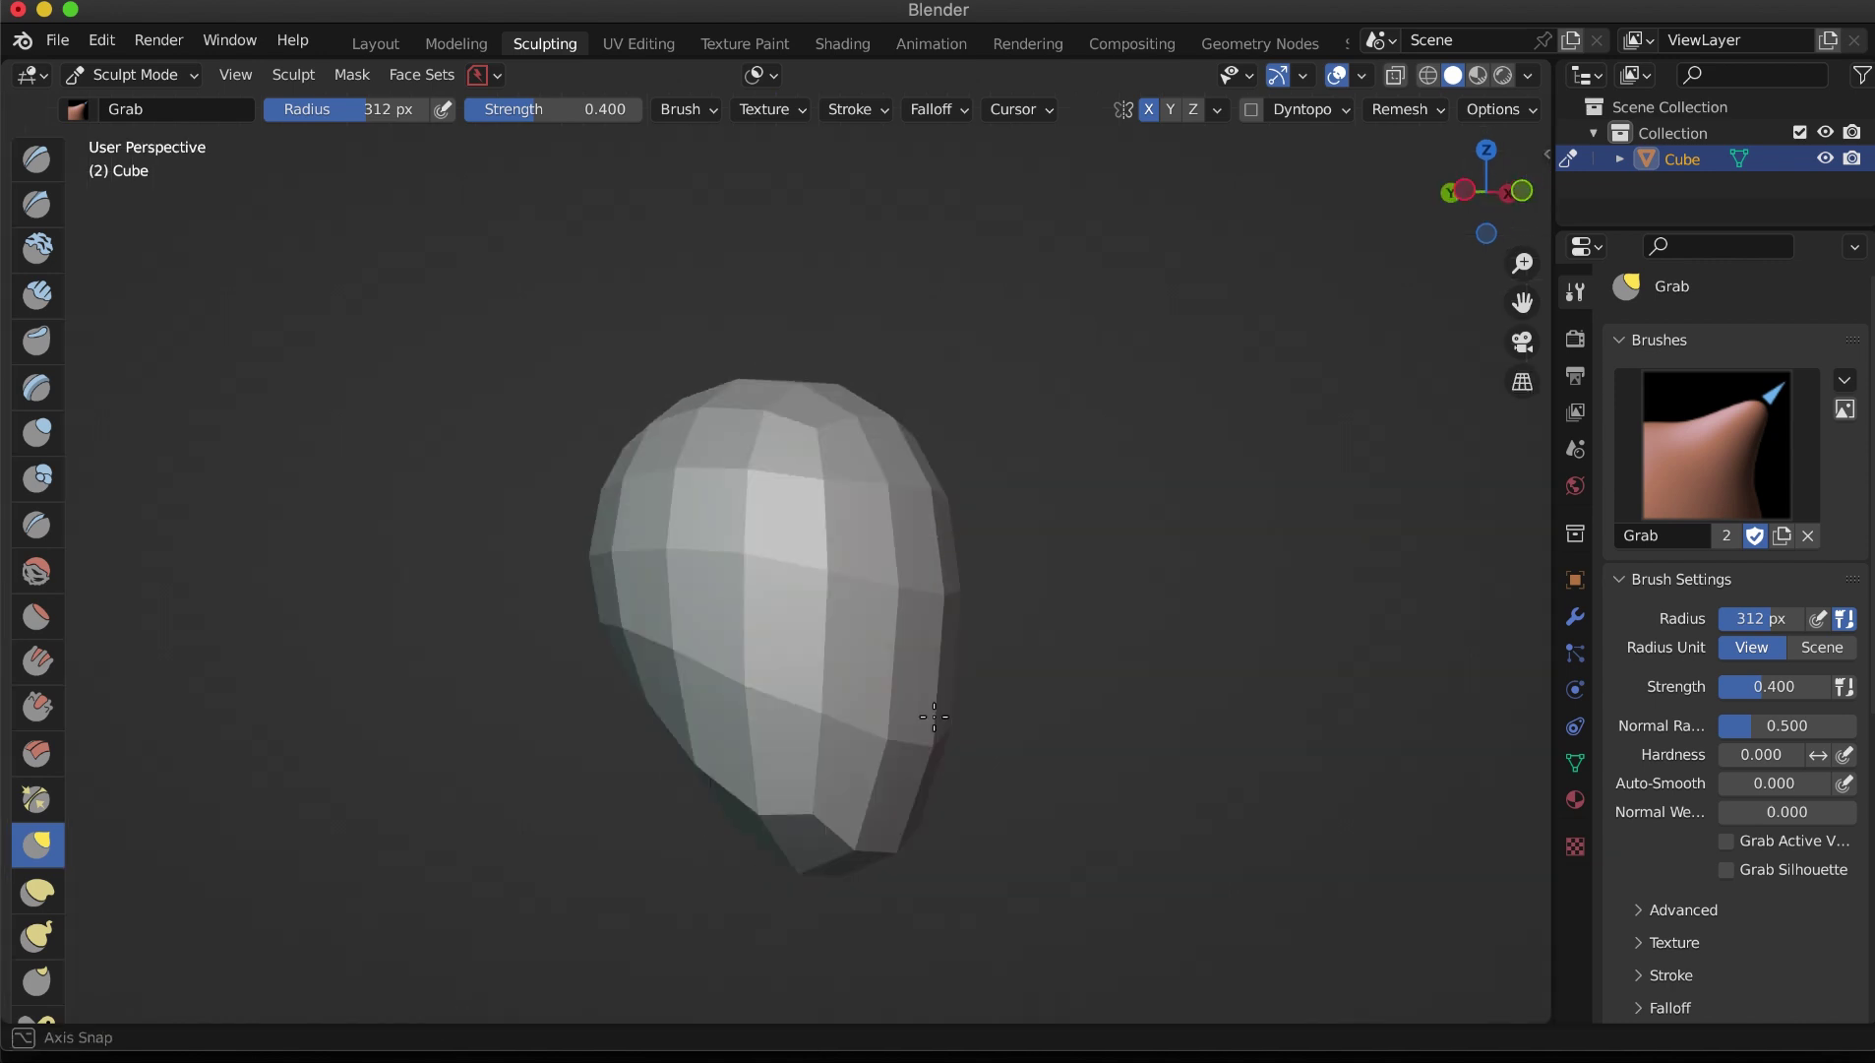
middle_drag(989, 748, 949, 657)
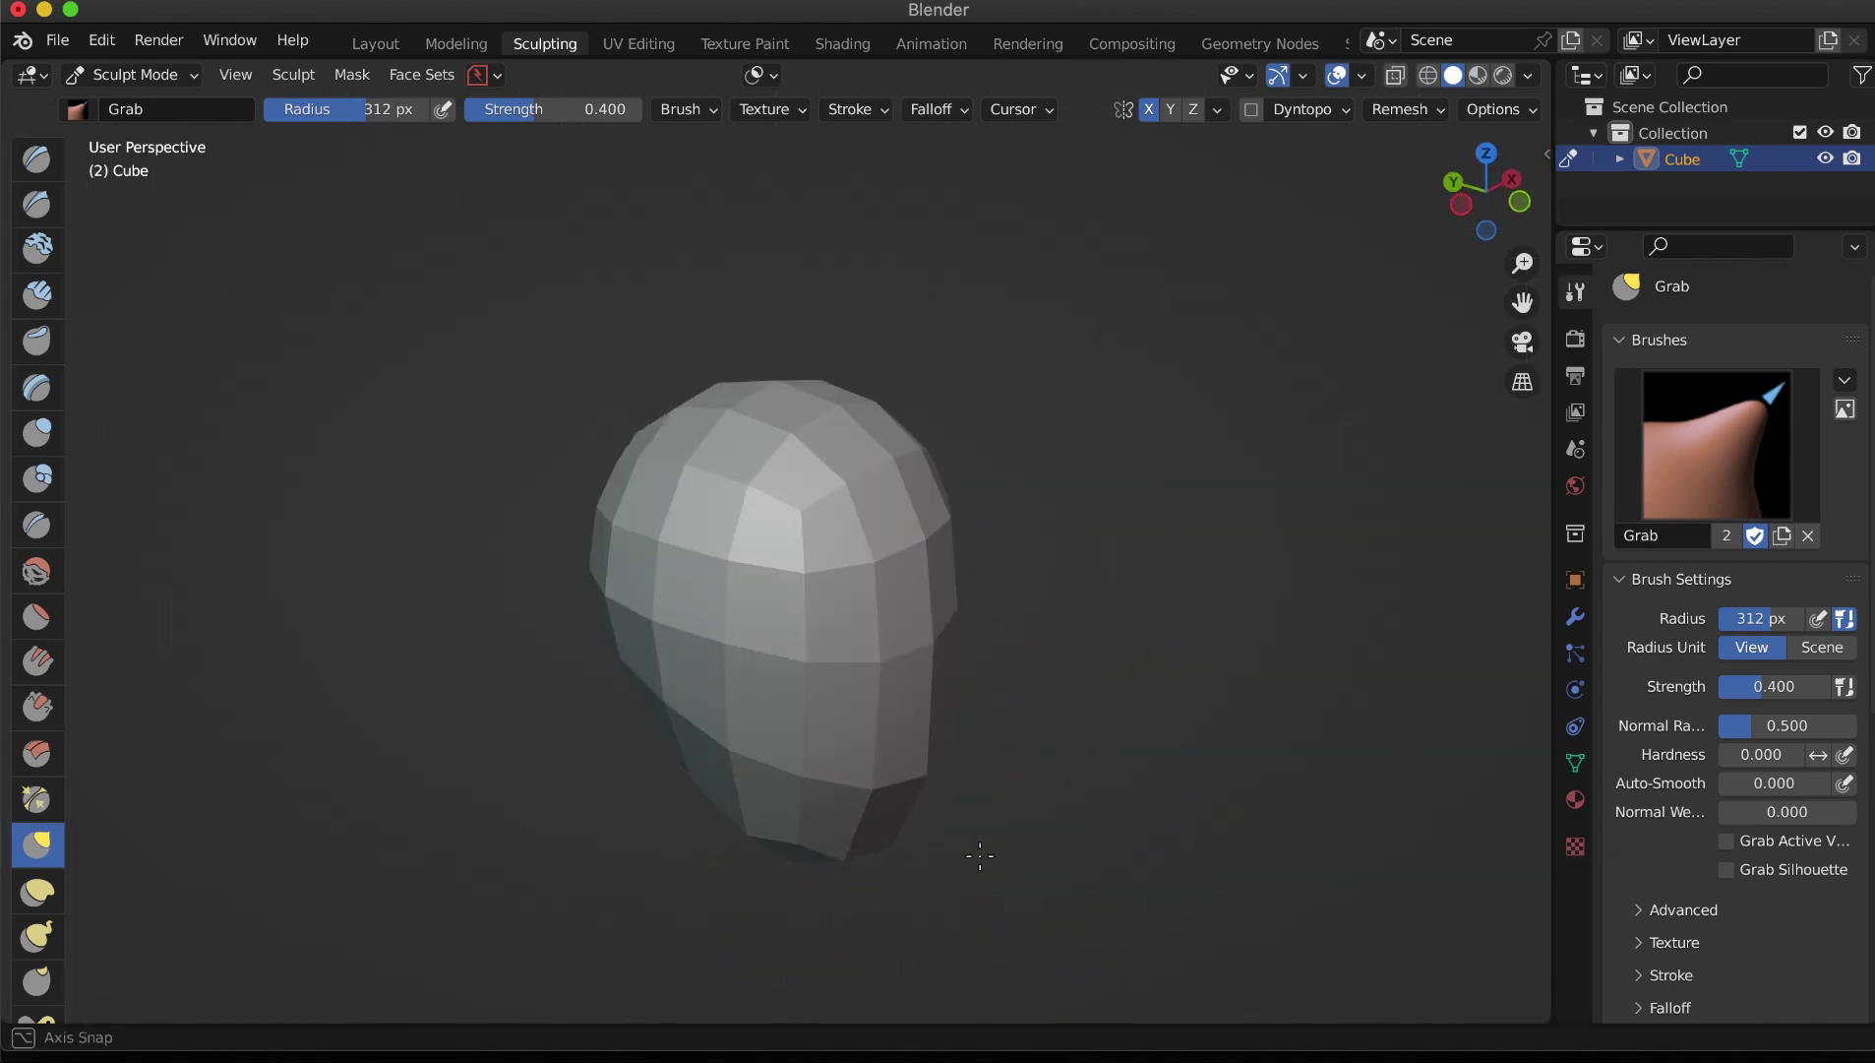
mouse_move(519, 585)
middle_down()
mouse_move(650, 585)
mouse_move(632, 576)
middle_up()
middle_drag(854, 661, 732, 657)
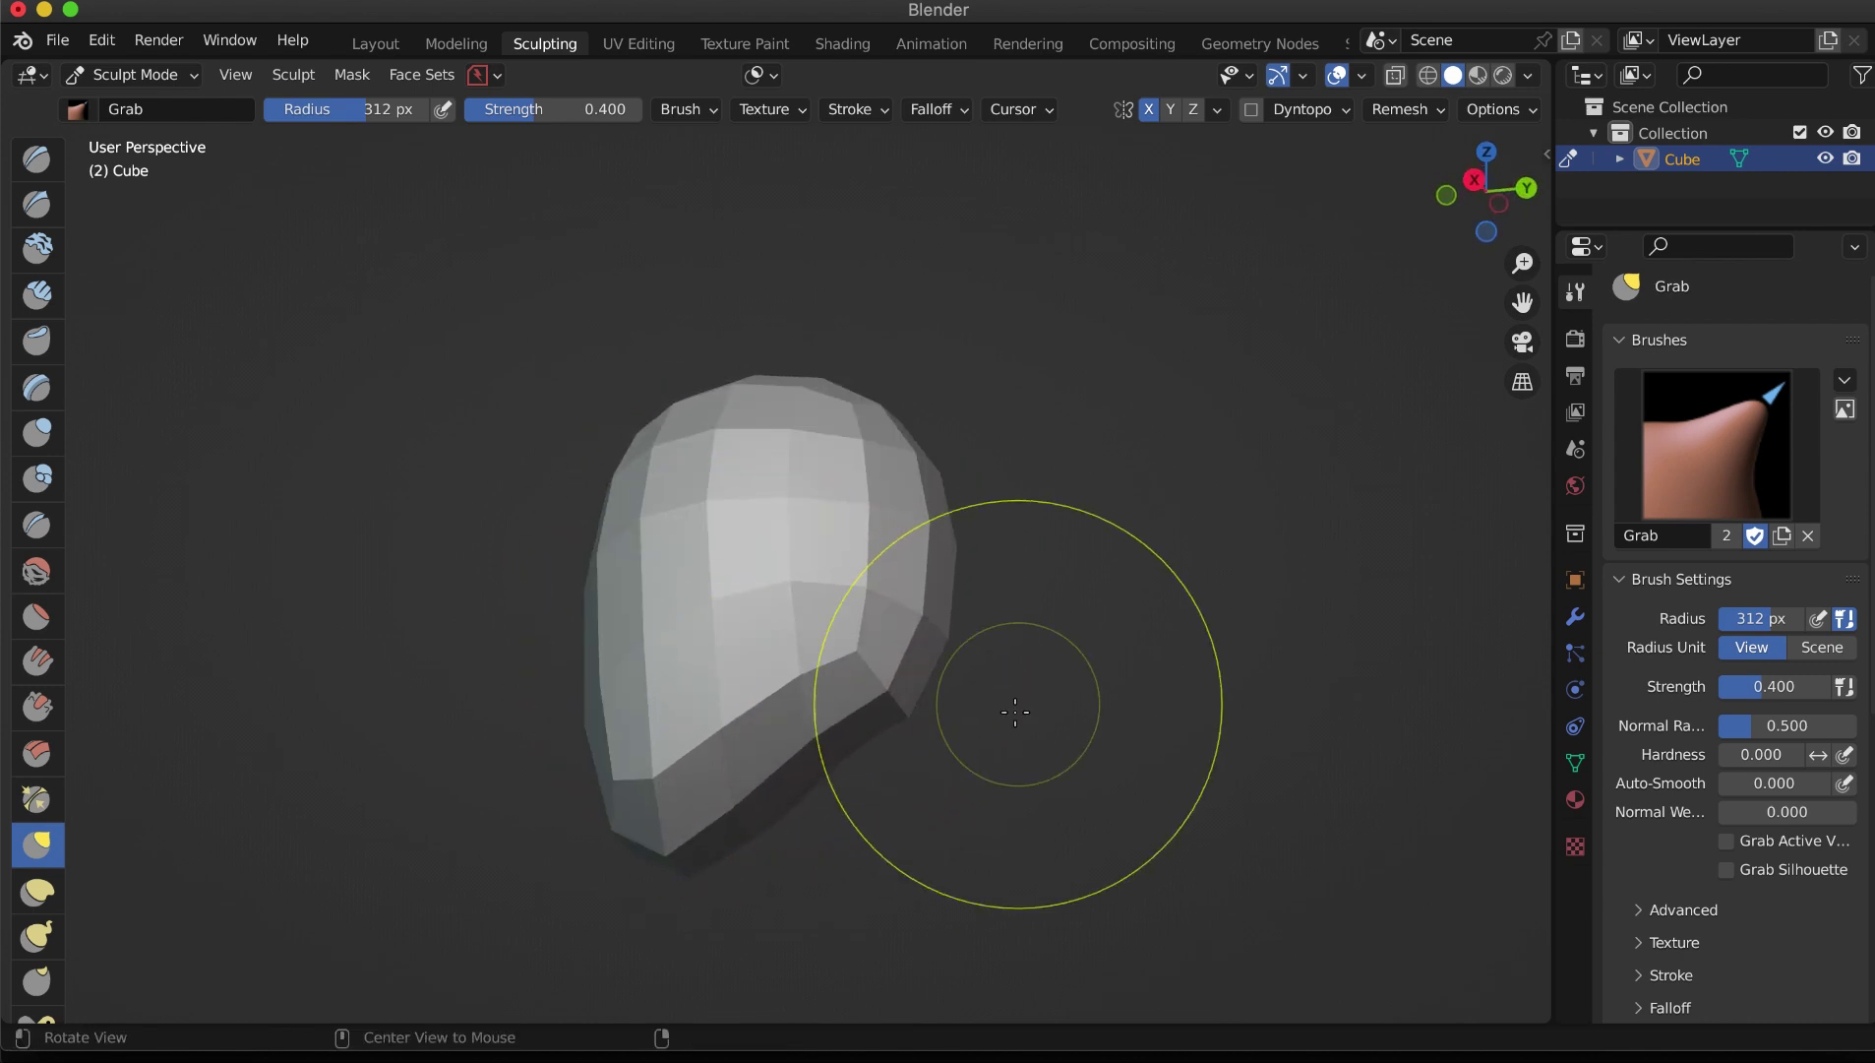
mouse_move(971, 766)
middle_down()
mouse_move(1068, 787)
mouse_move(744, 711)
mouse_move(630, 551)
middle_up()
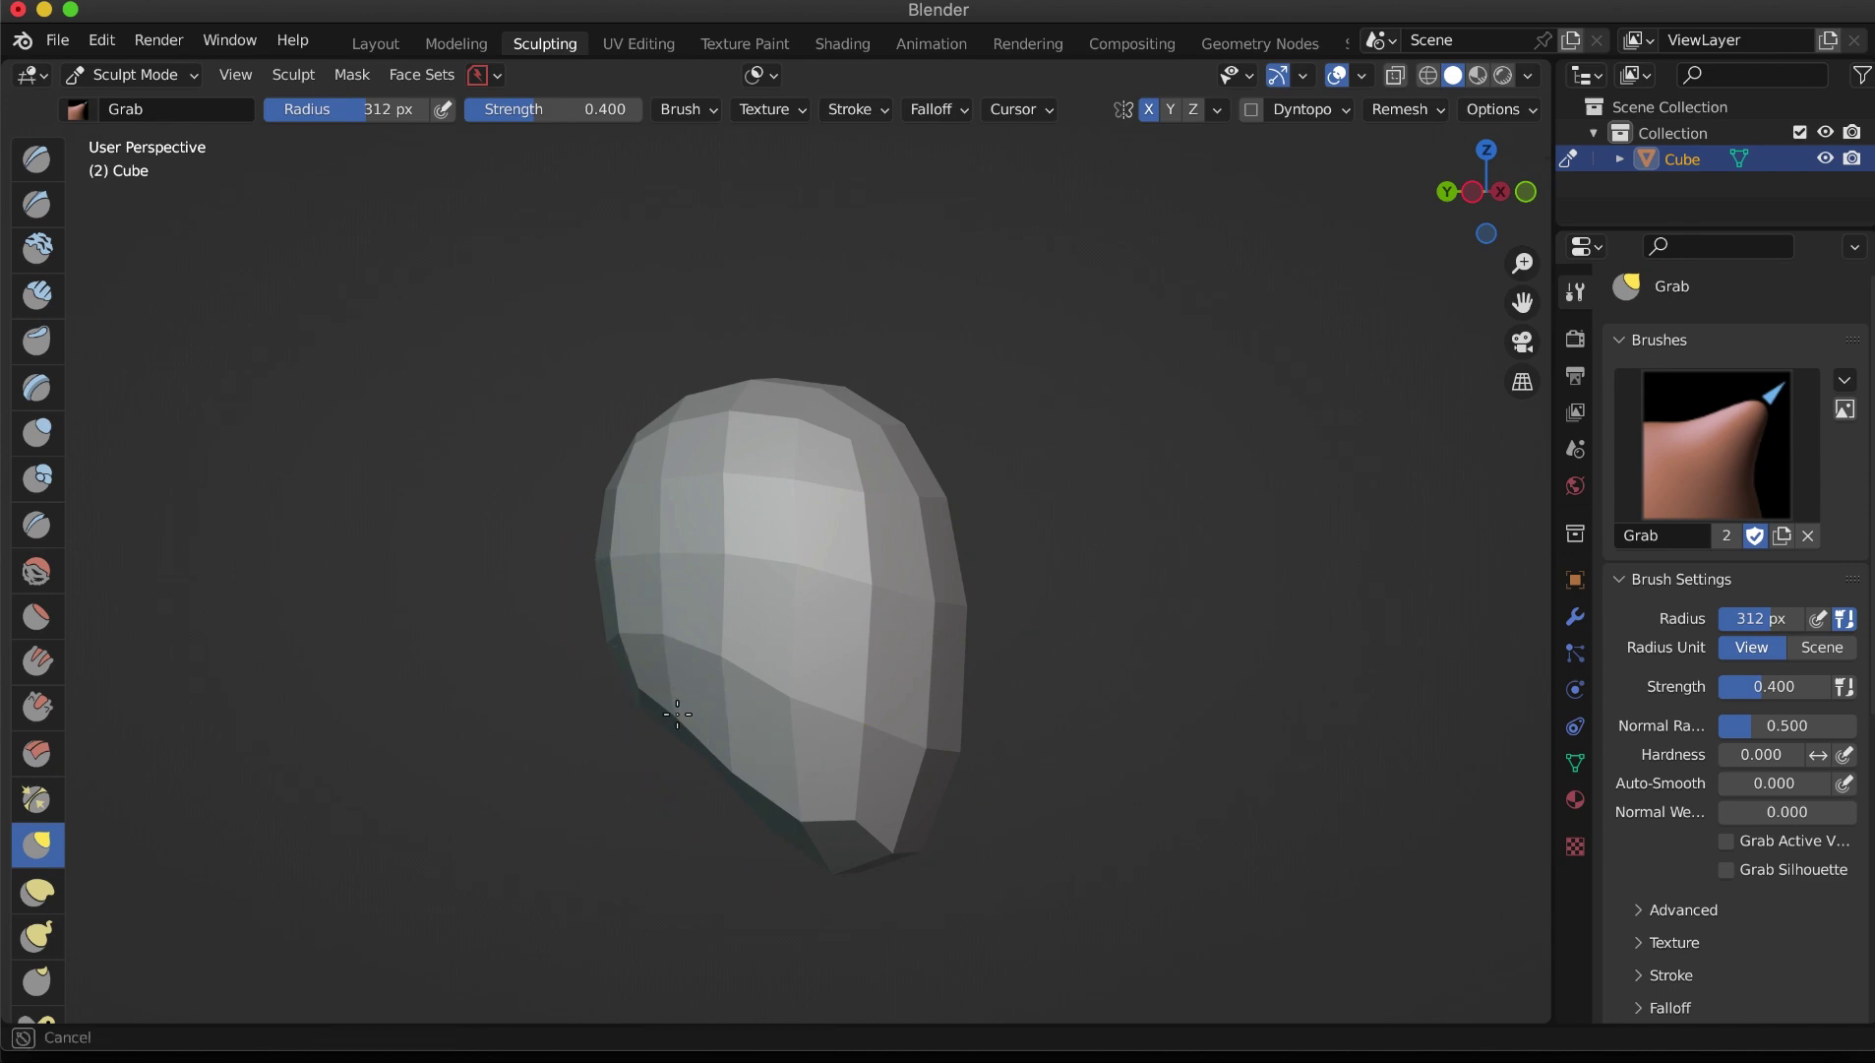
Step: Subdivide the head again in Layout, convert it to mesh, and resume sculpting from the front
click(375, 43)
key(ctrl+1)
key(ctrl+2)
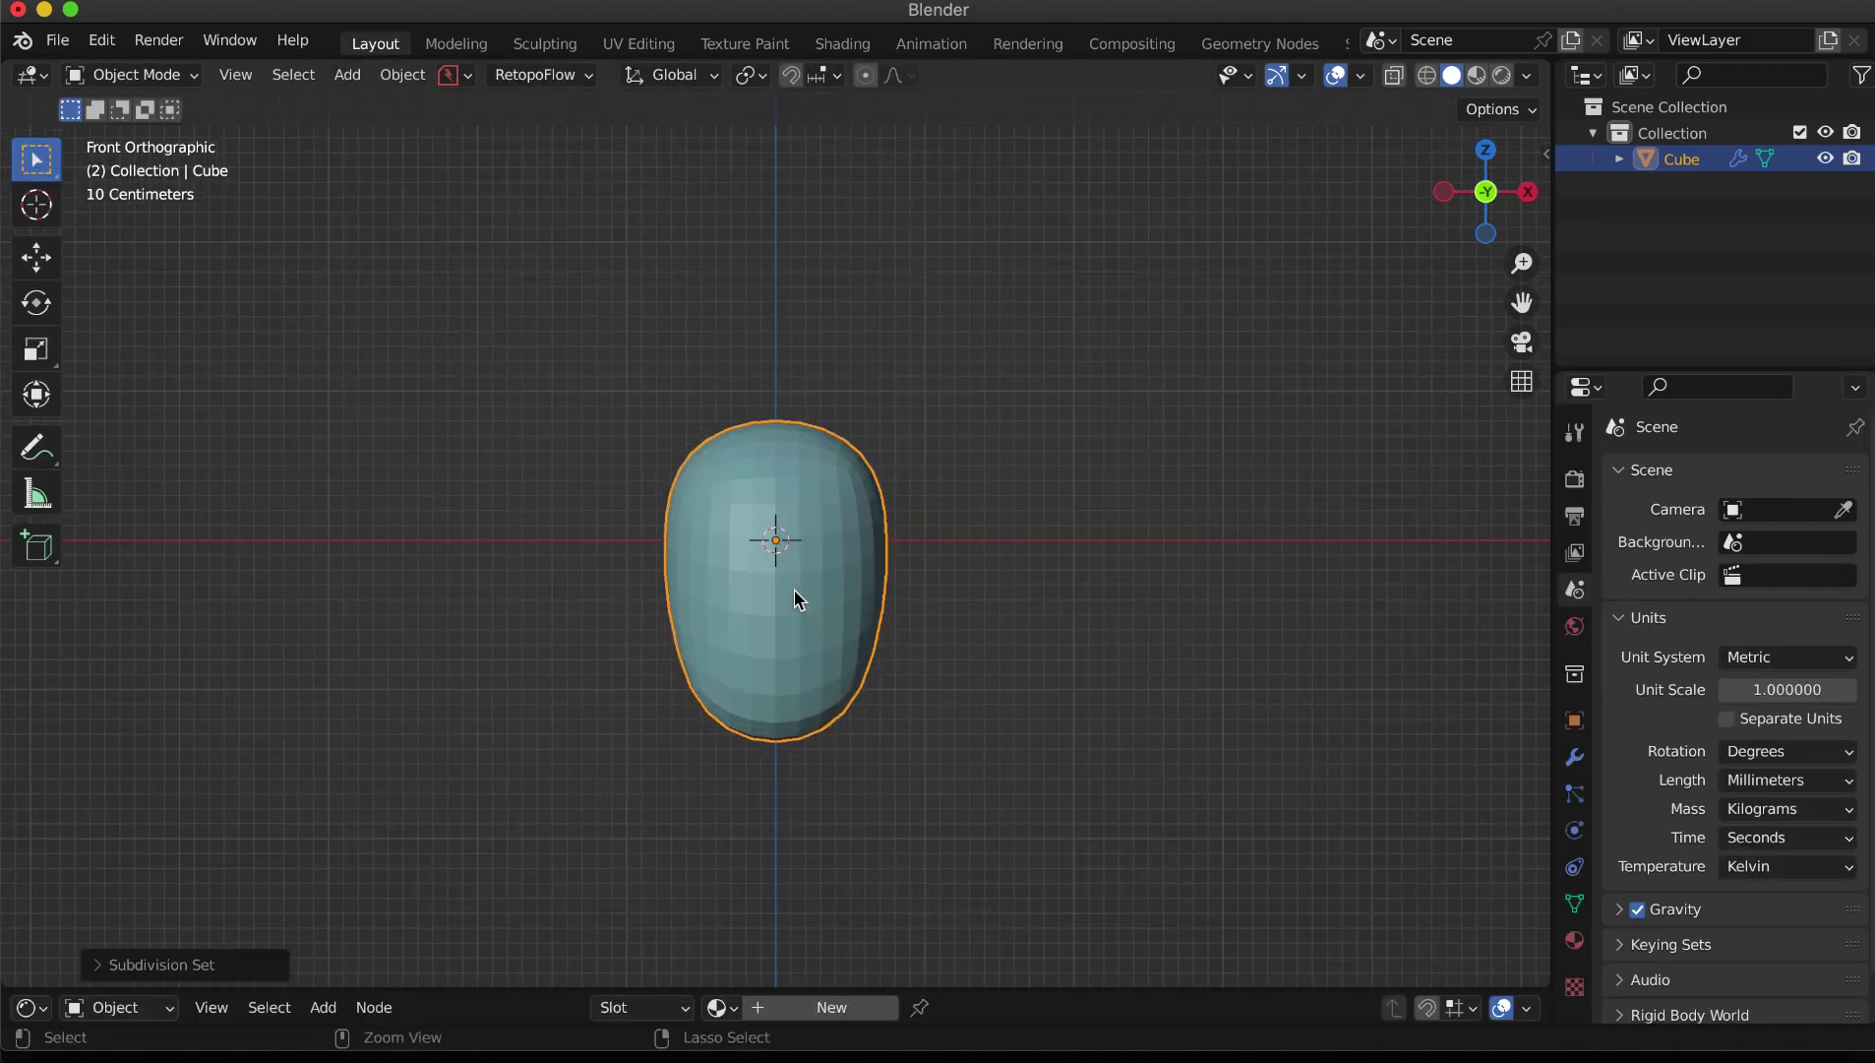
key(q)
click(795, 592)
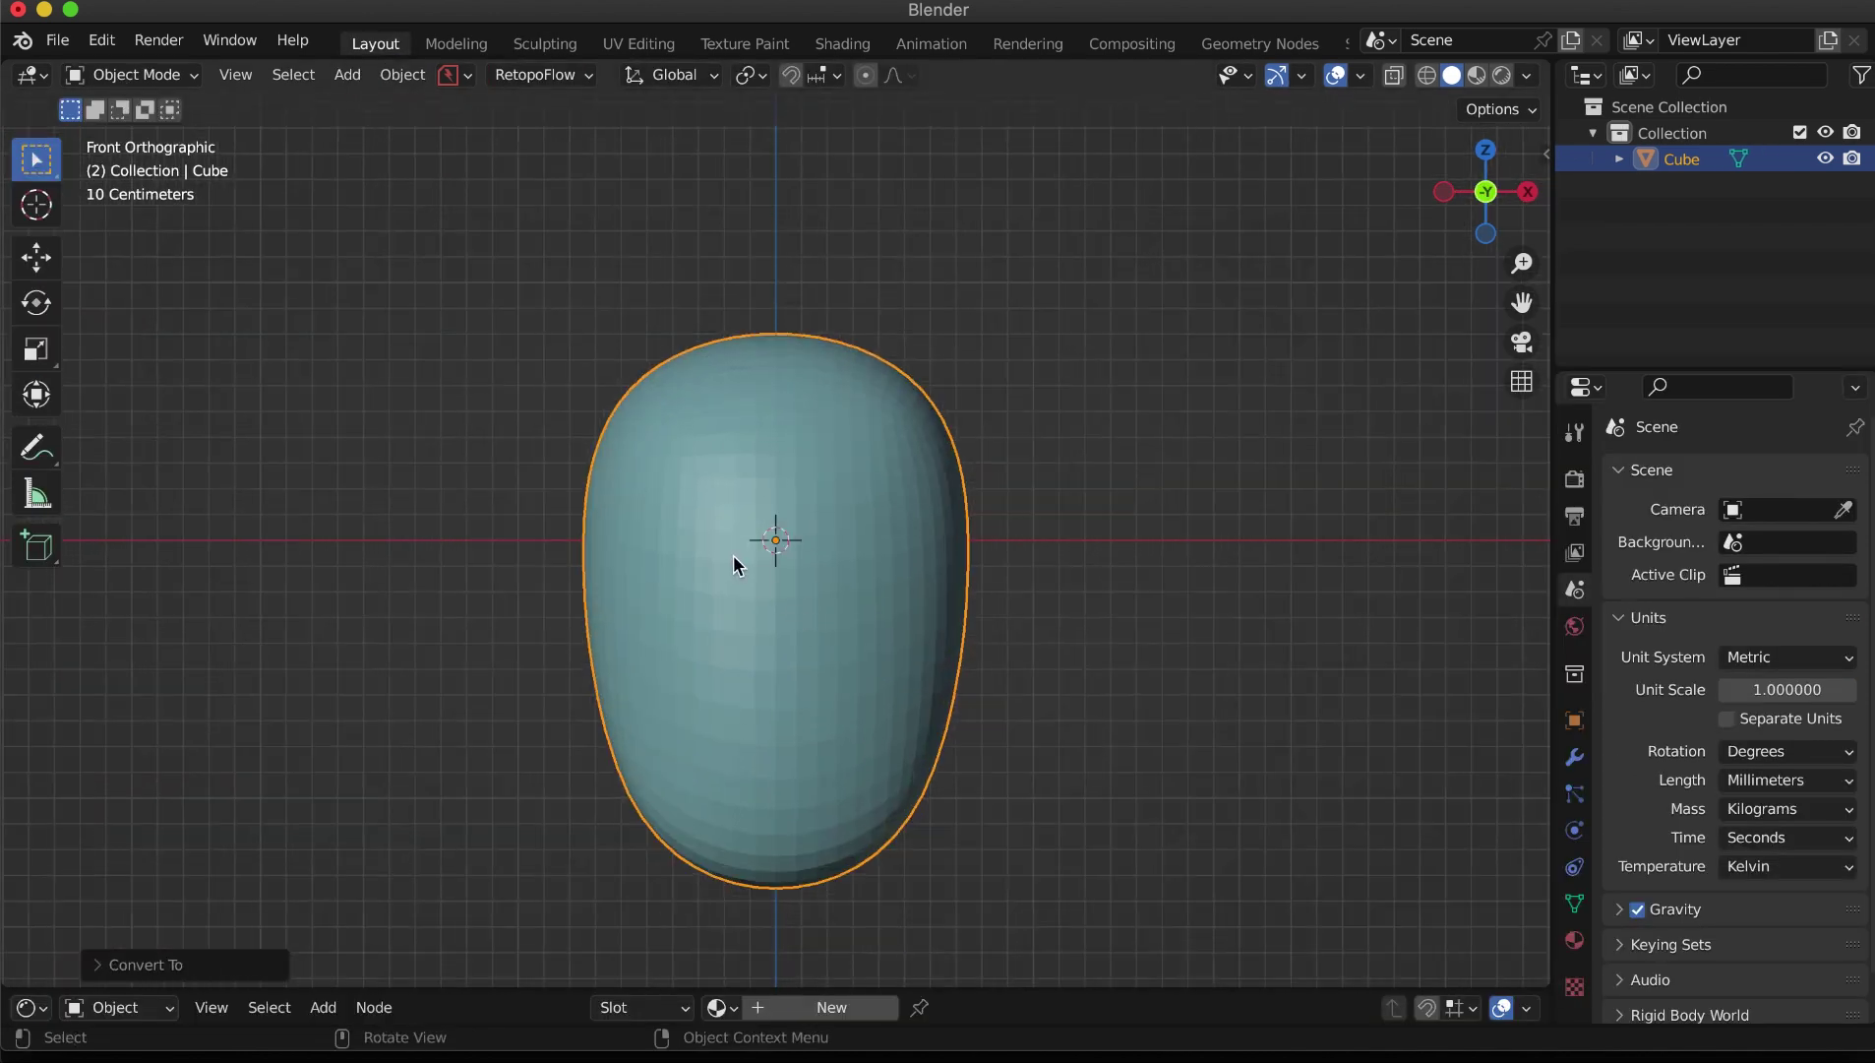
click(544, 43)
key(KP_5)
key(KP_1)
Step: Draw a brow groove at 112 px radius and a raised ridge at 162 px across the head
key(x)
key(f)
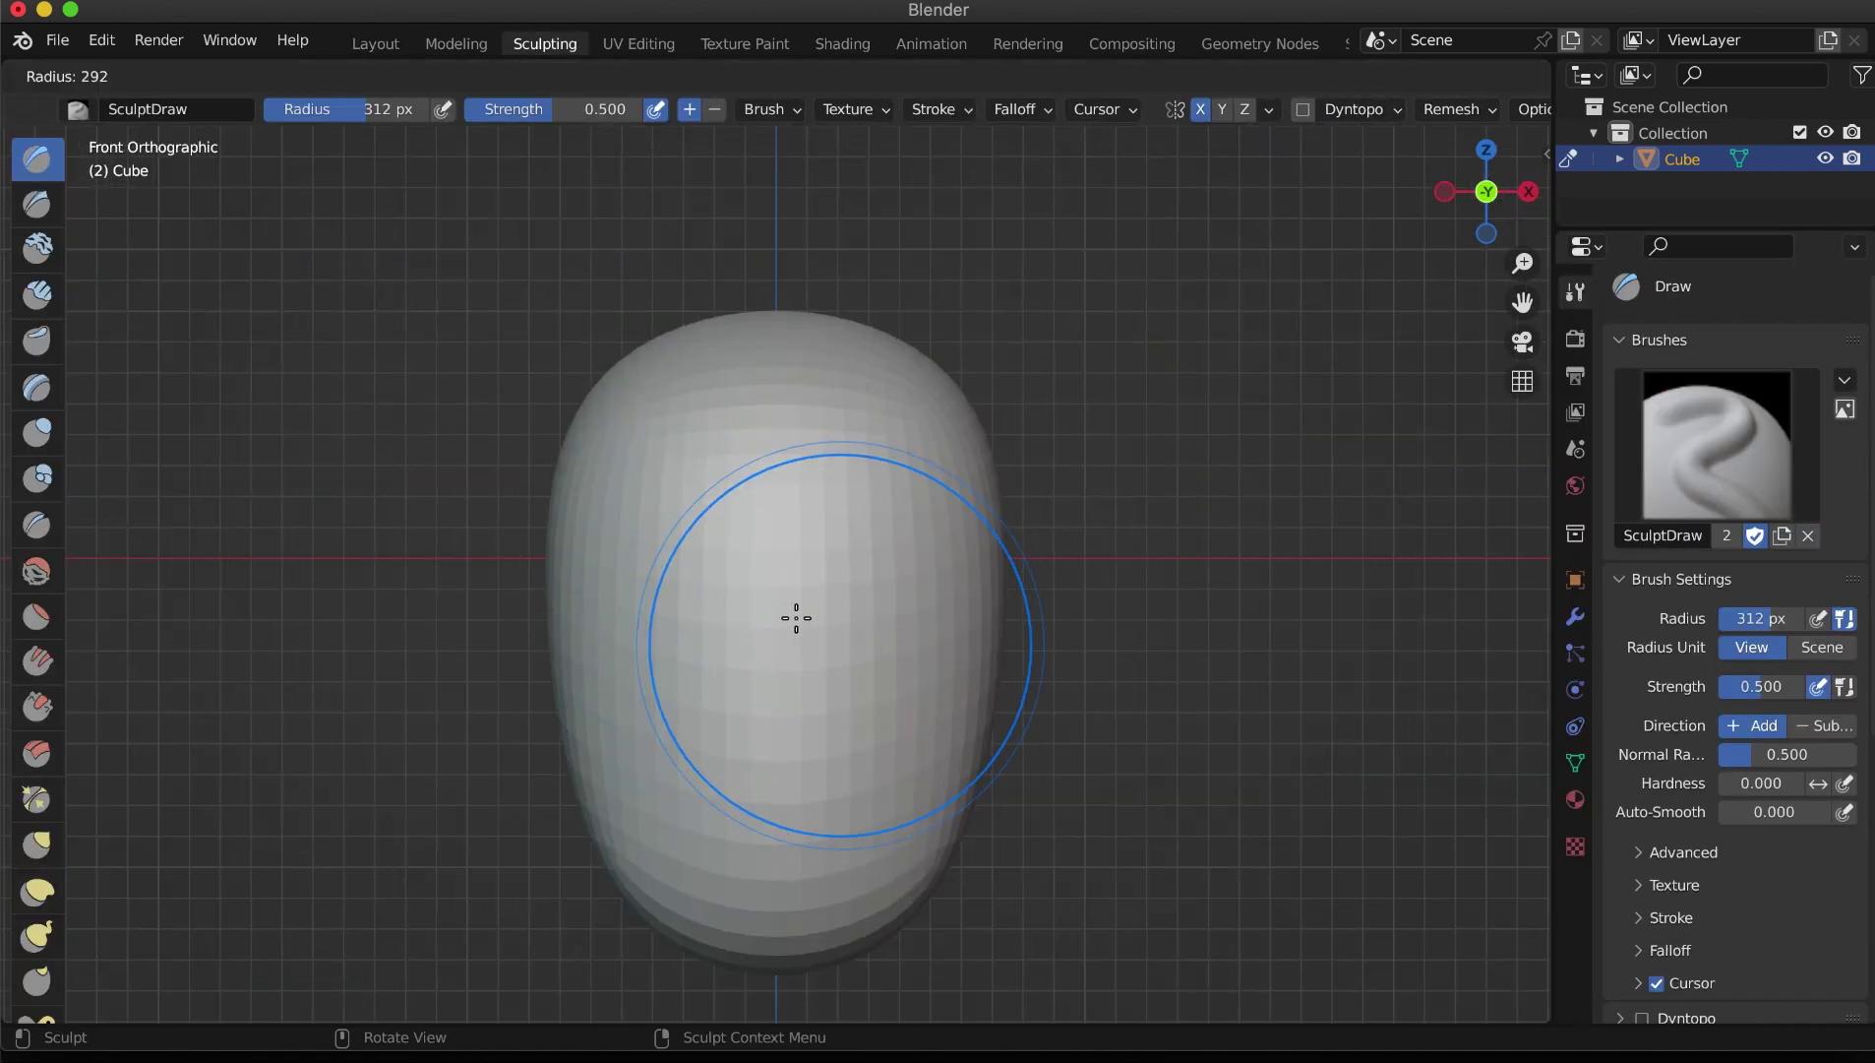
click(736, 549)
drag(632, 543, 792, 549)
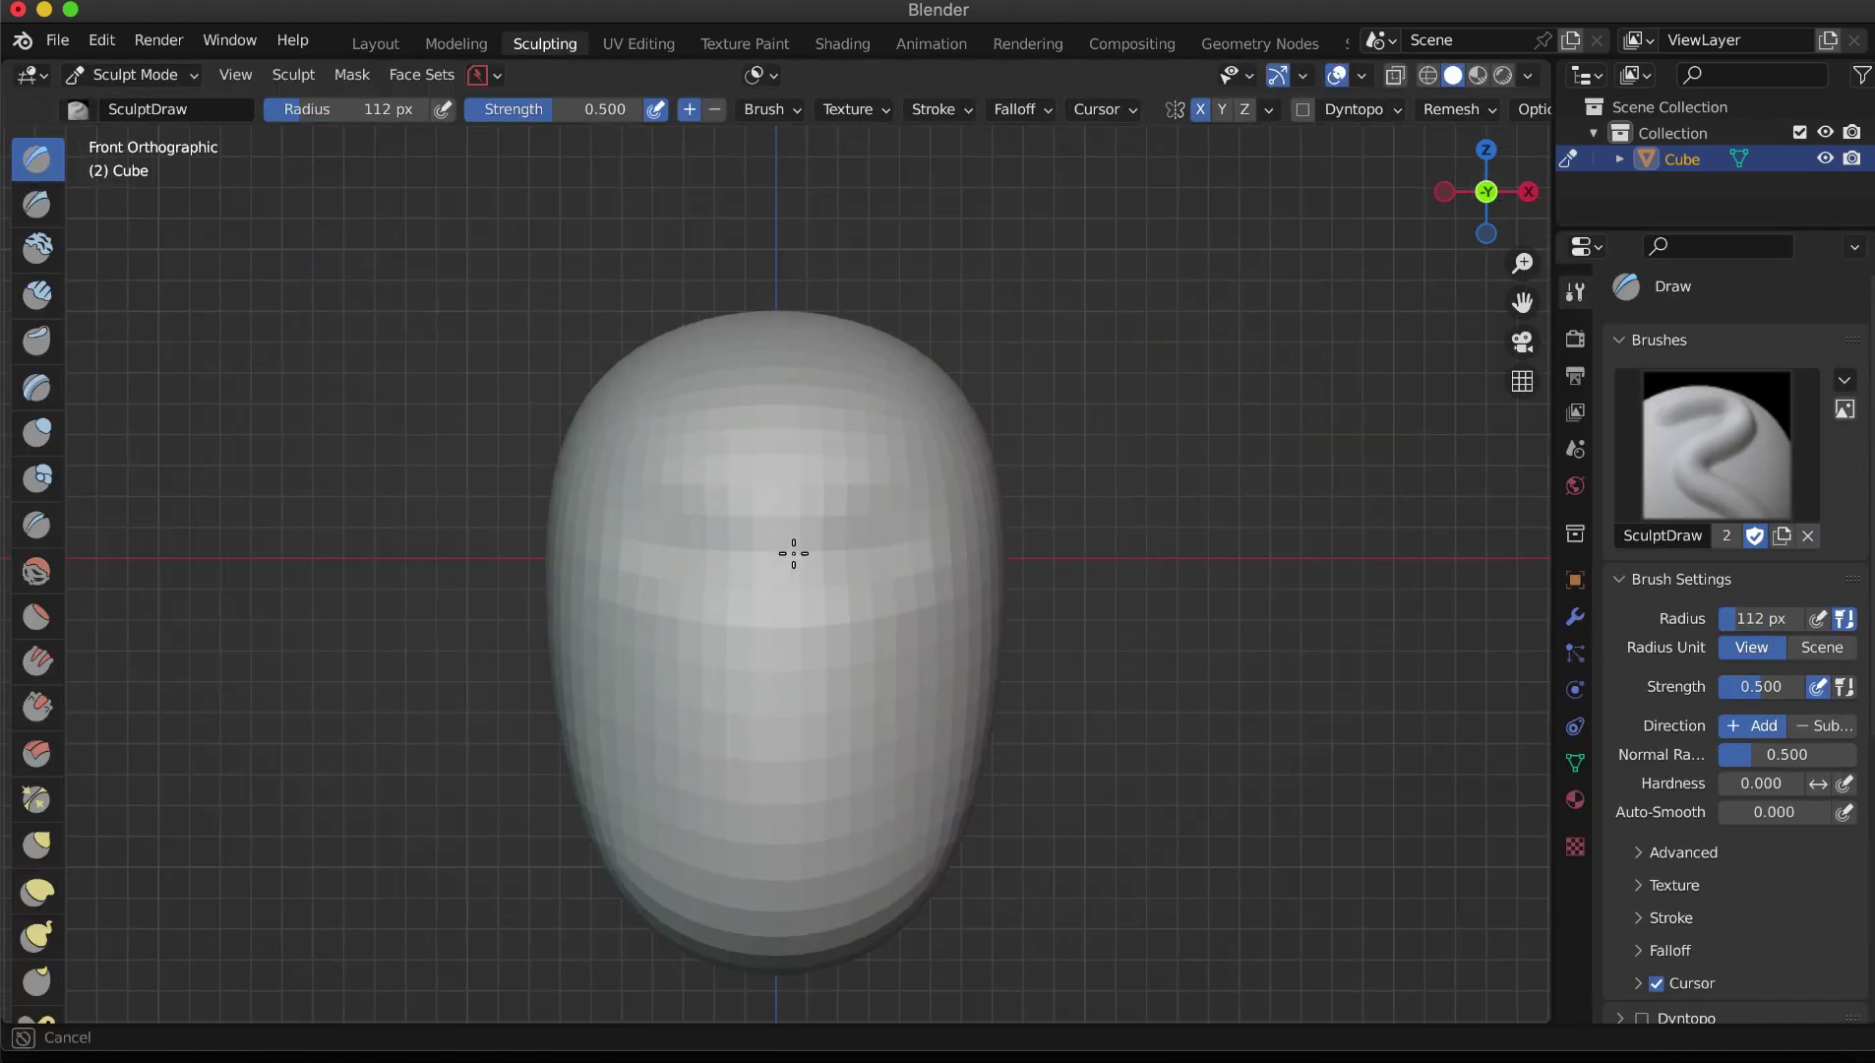
key(f)
click(915, 571)
drag(937, 532, 696, 558)
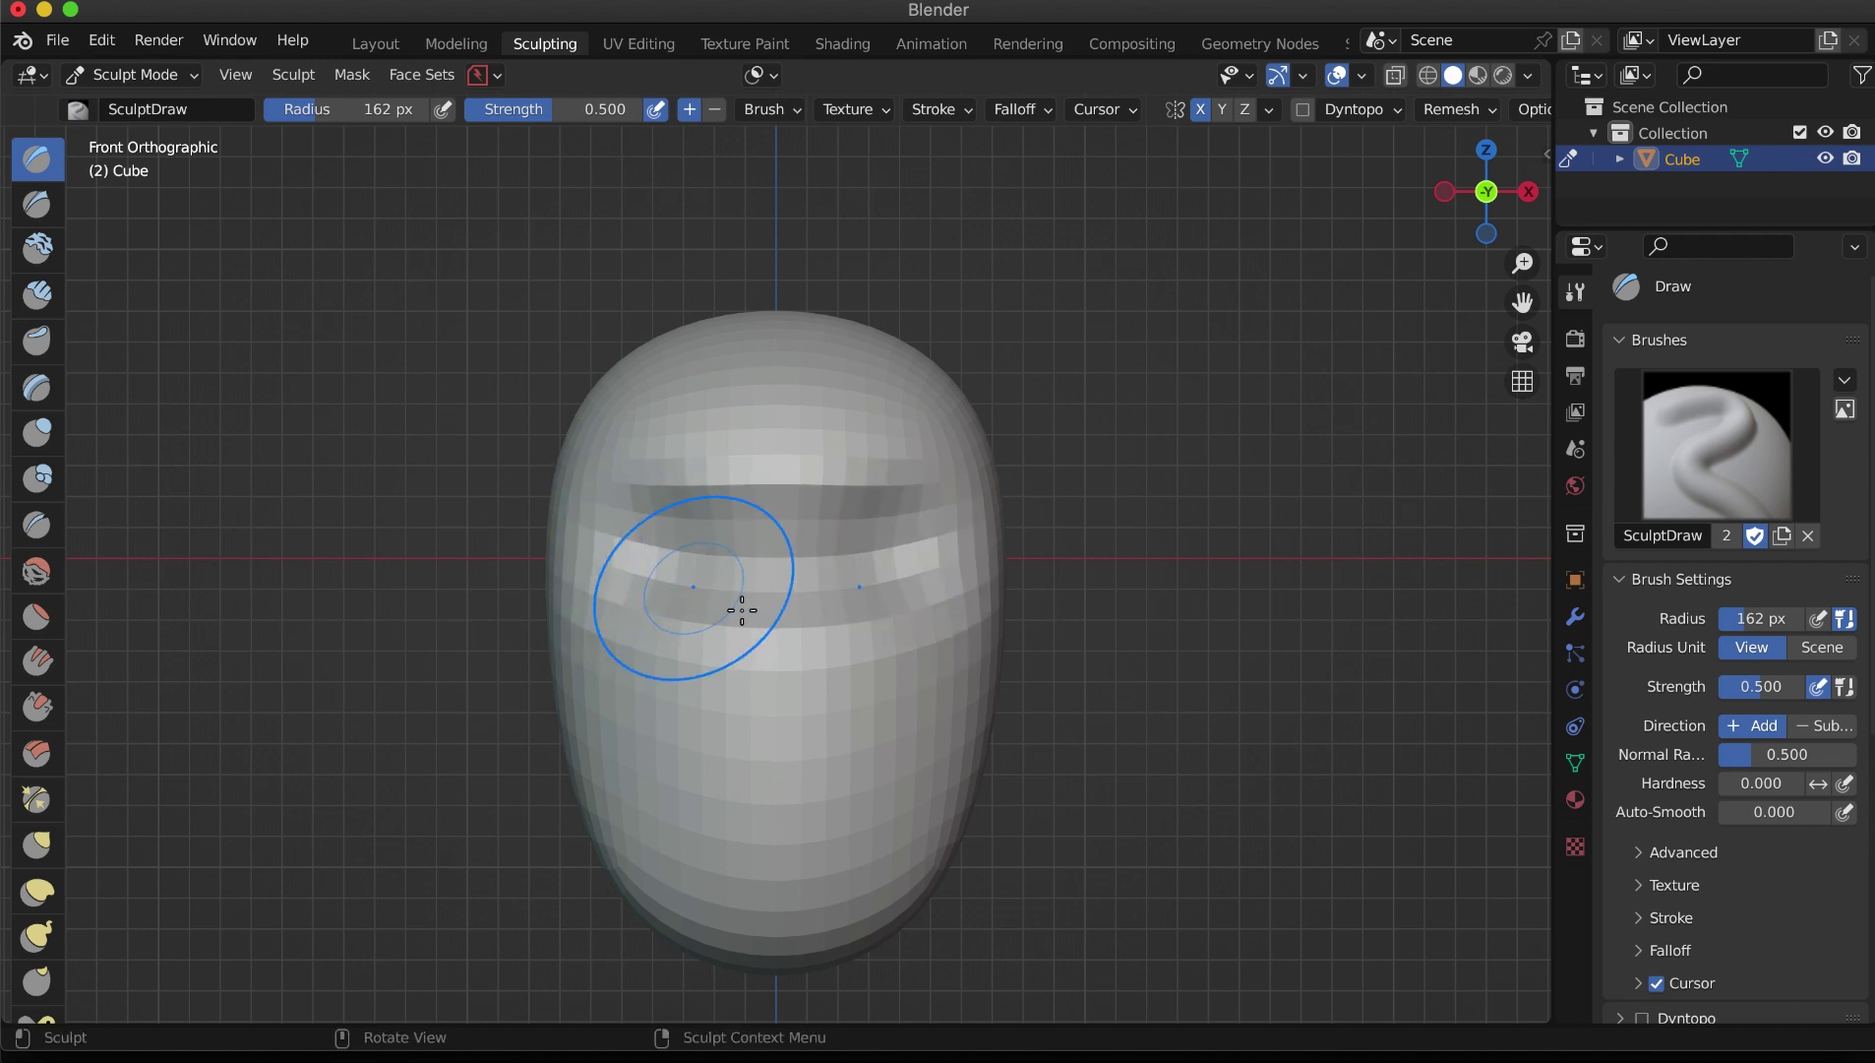
middle_drag(745, 562, 812, 620)
key(grave)
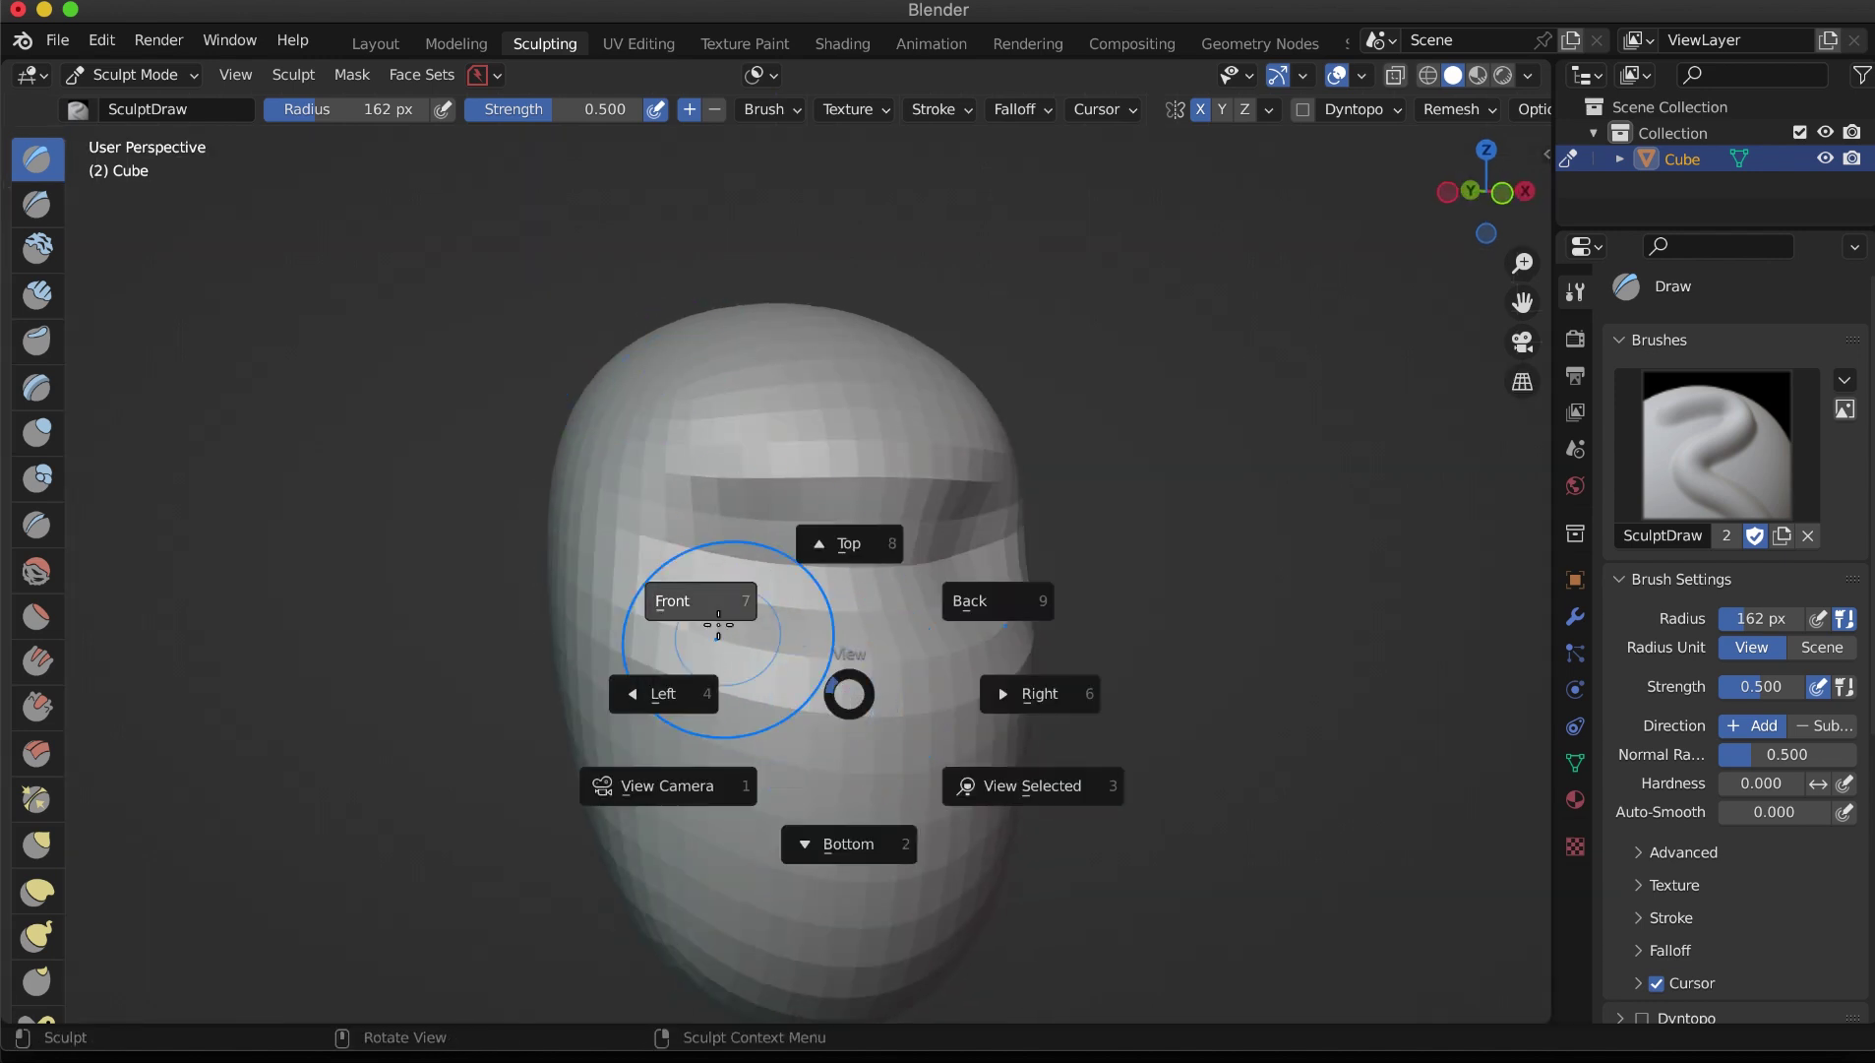
click(677, 602)
Step: Undo a 92 px stroke on the lower head, then return to Layout to subdivide further
key(f)
click(777, 826)
drag(683, 841, 782, 833)
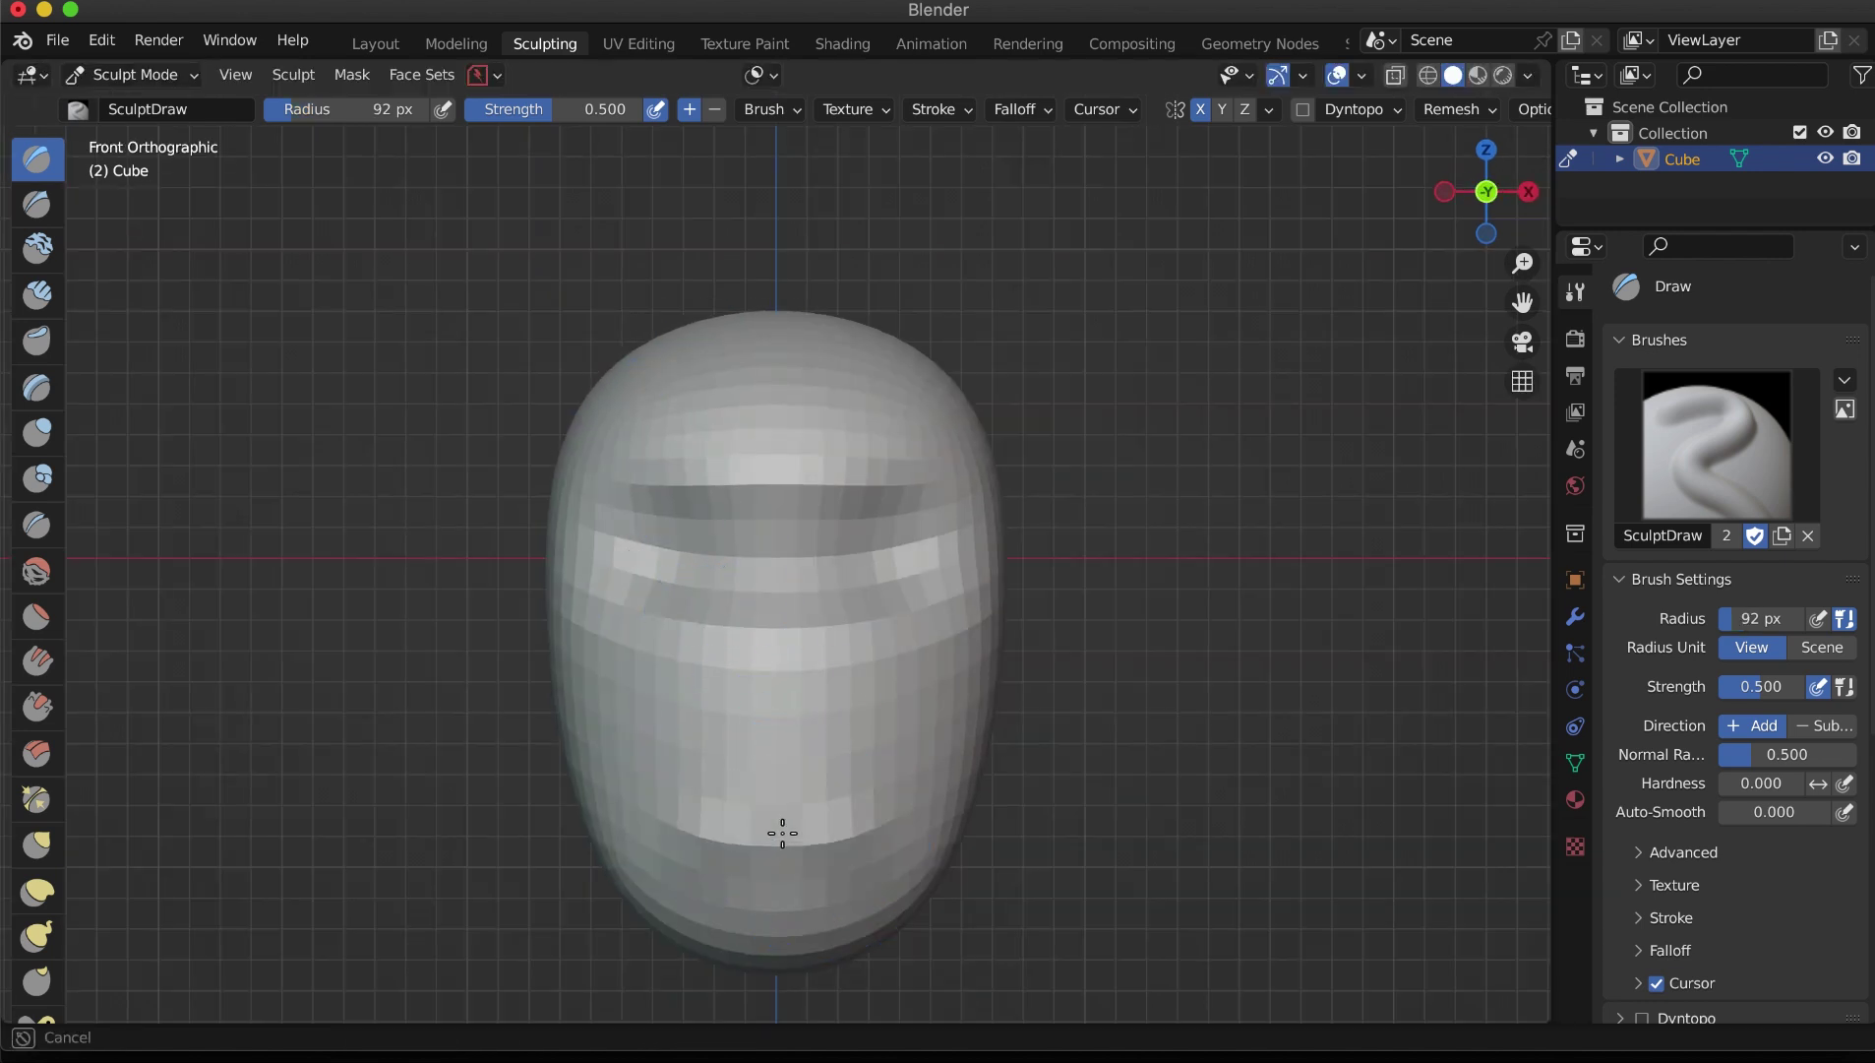
key(ctrl+z)
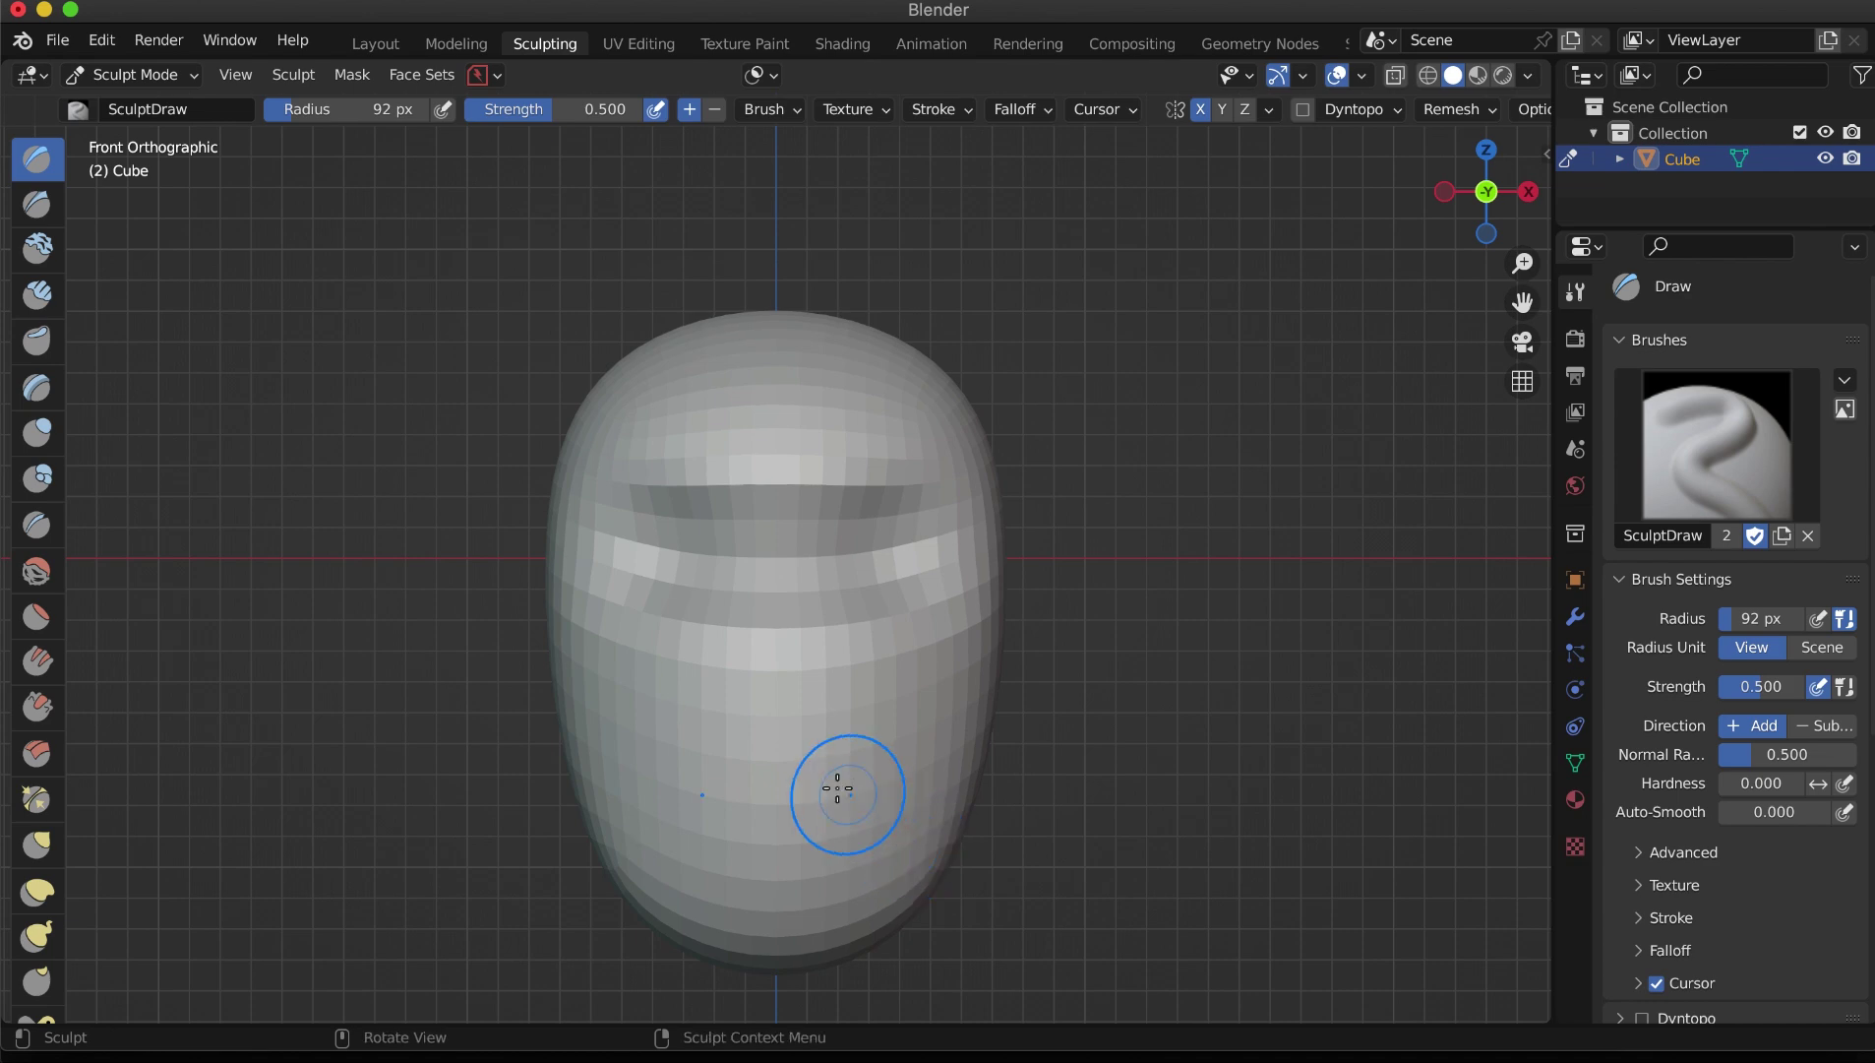
click(375, 43)
key(ctrl+1)
key(q)
click(712, 657)
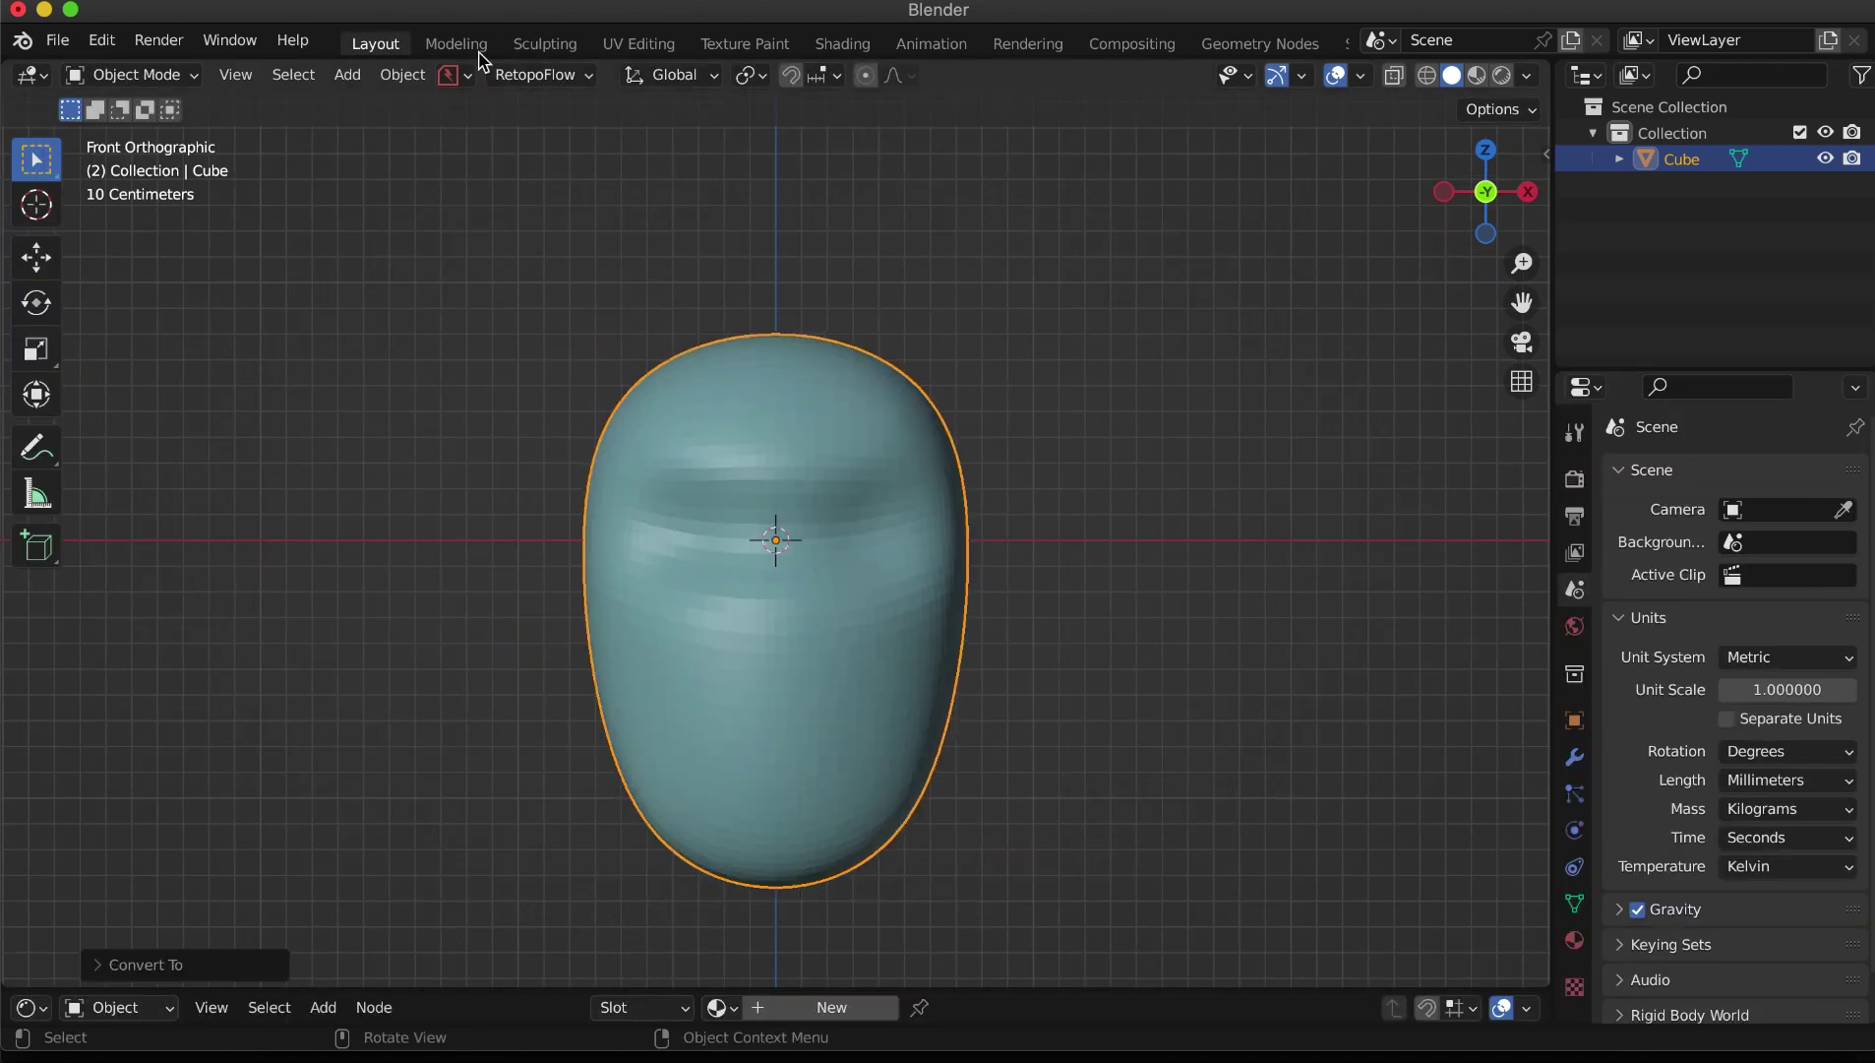
click(544, 44)
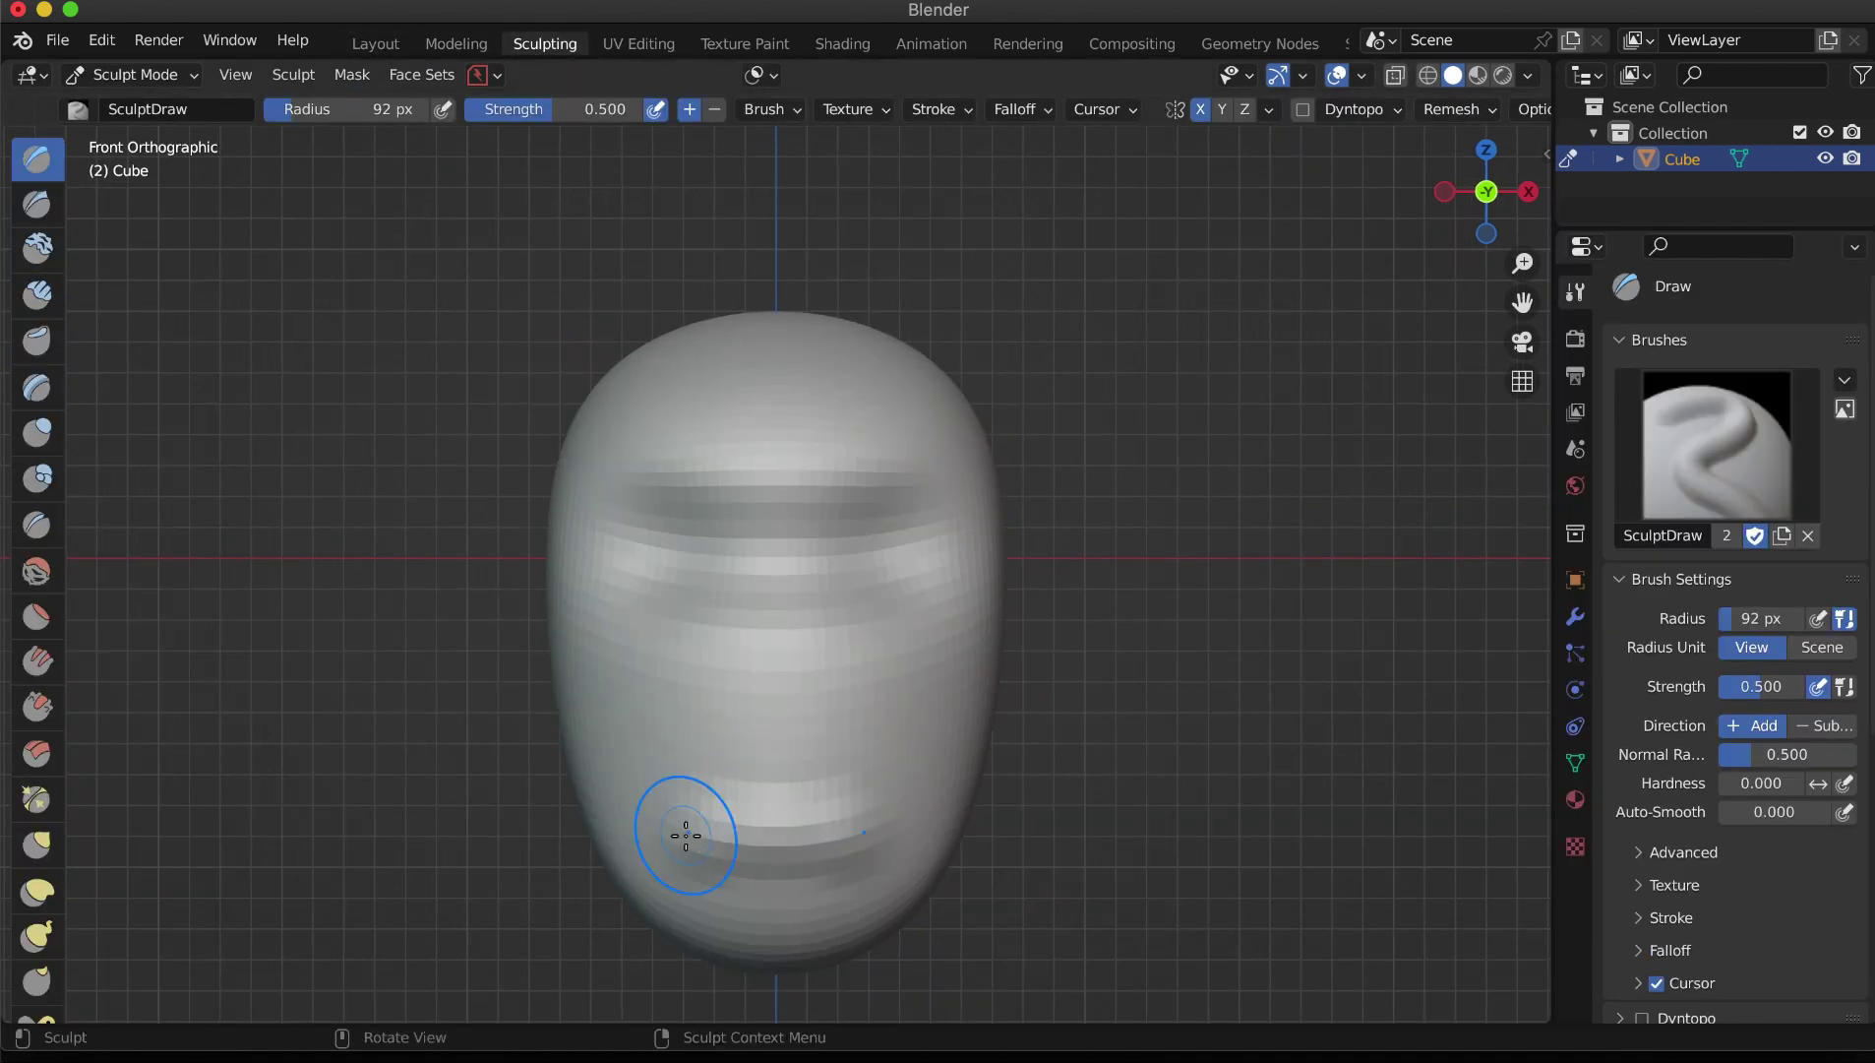
key(f)
click(780, 829)
key(shift+f)
click(786, 831)
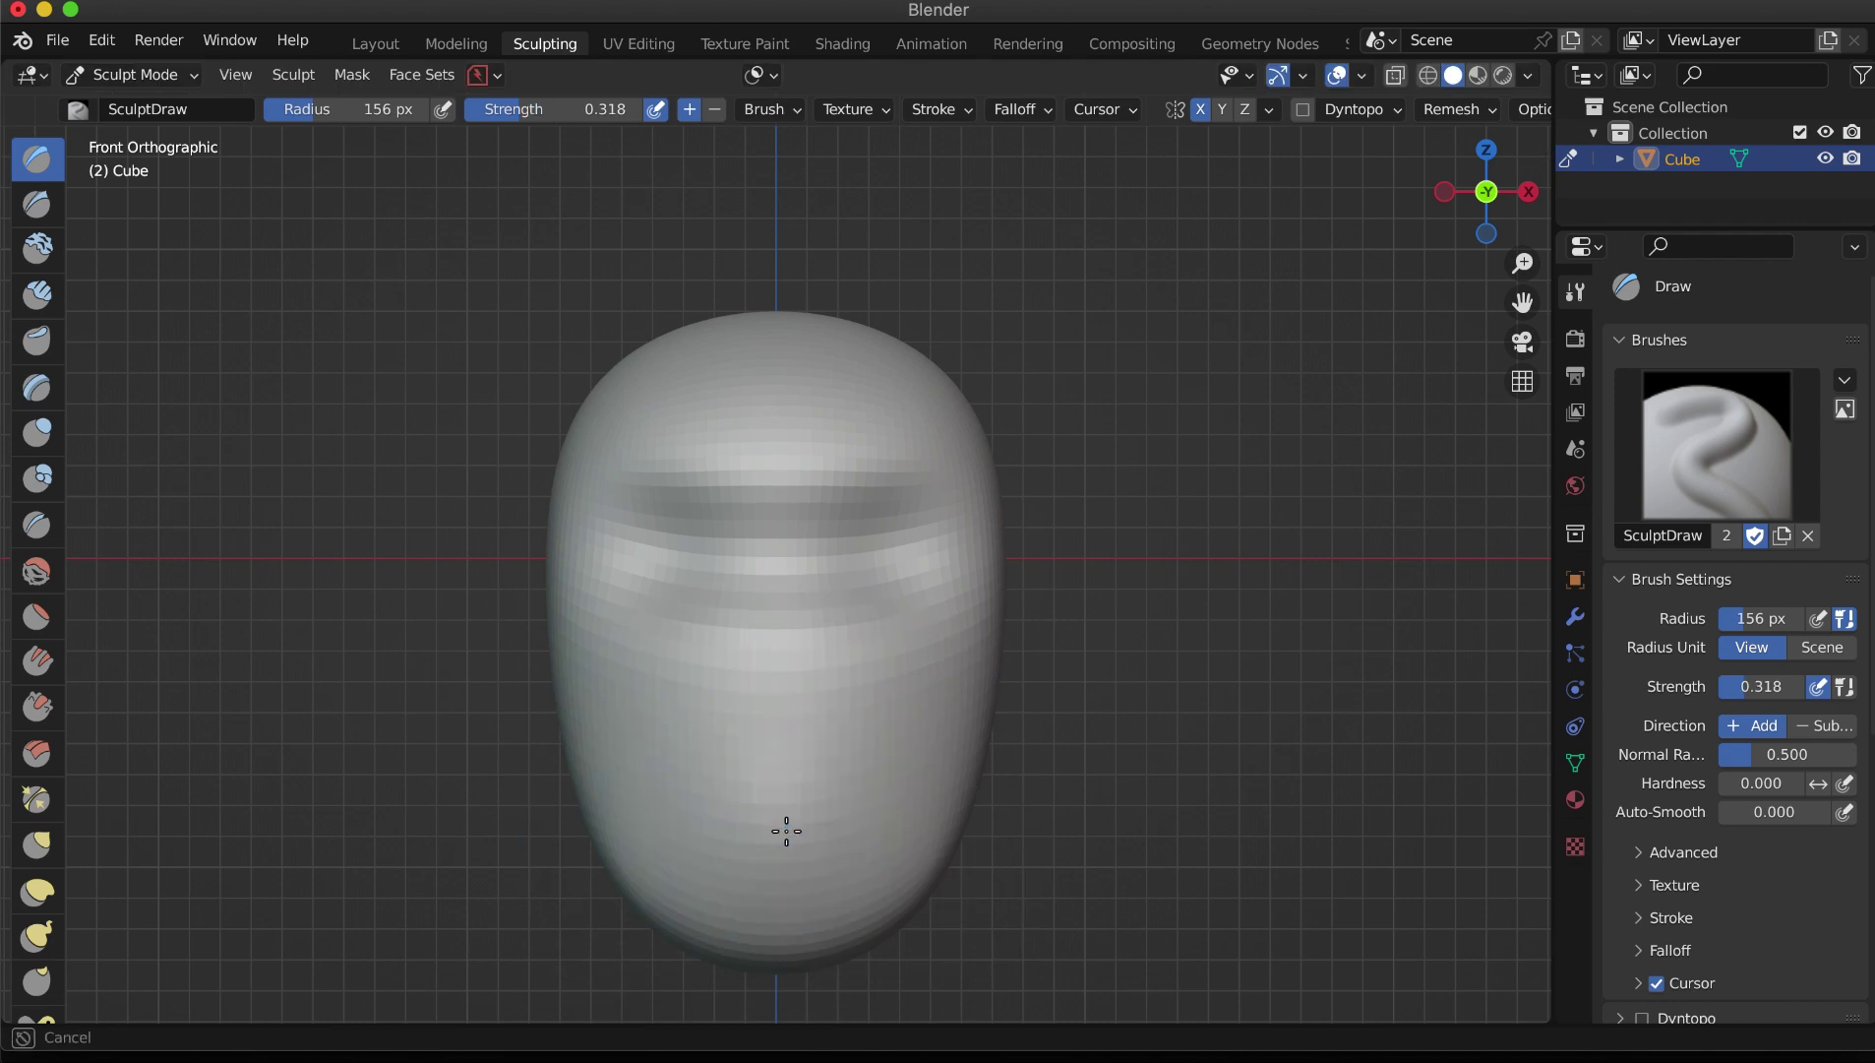
middle_drag(964, 879, 768, 425)
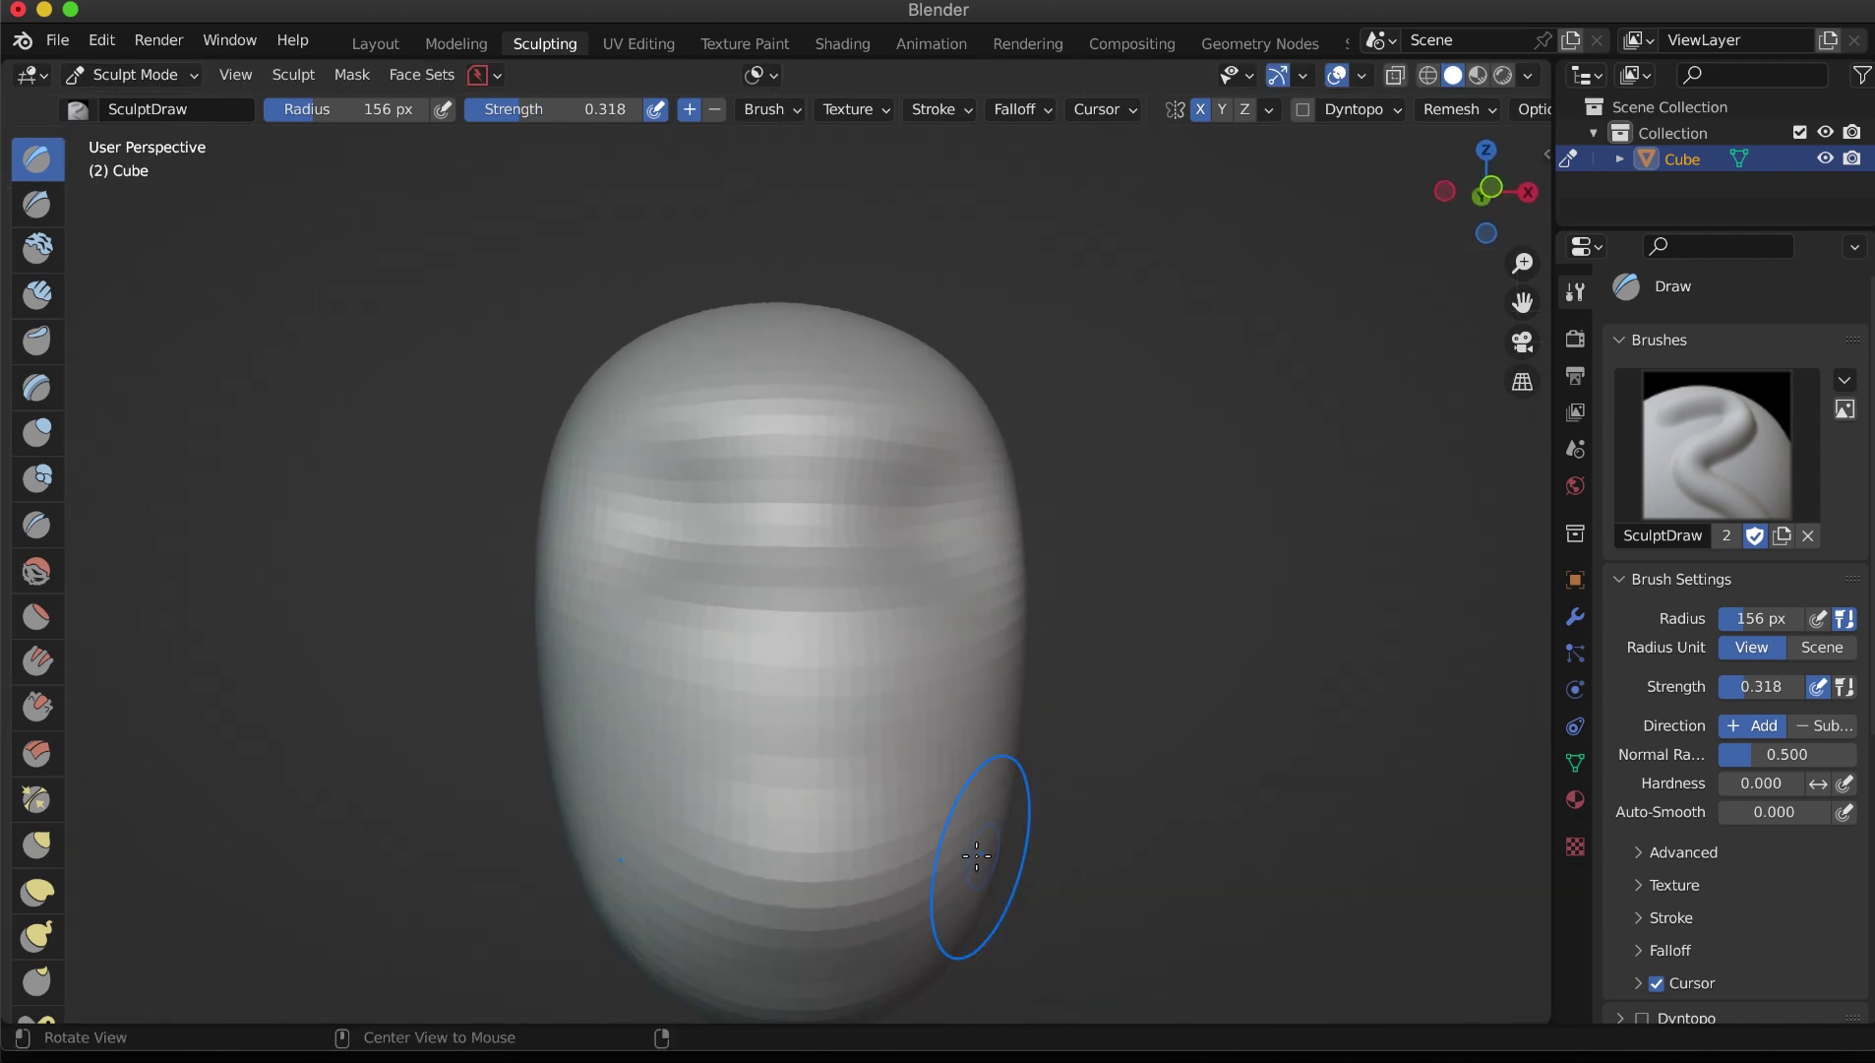
middle_drag(945, 440, 927, 495)
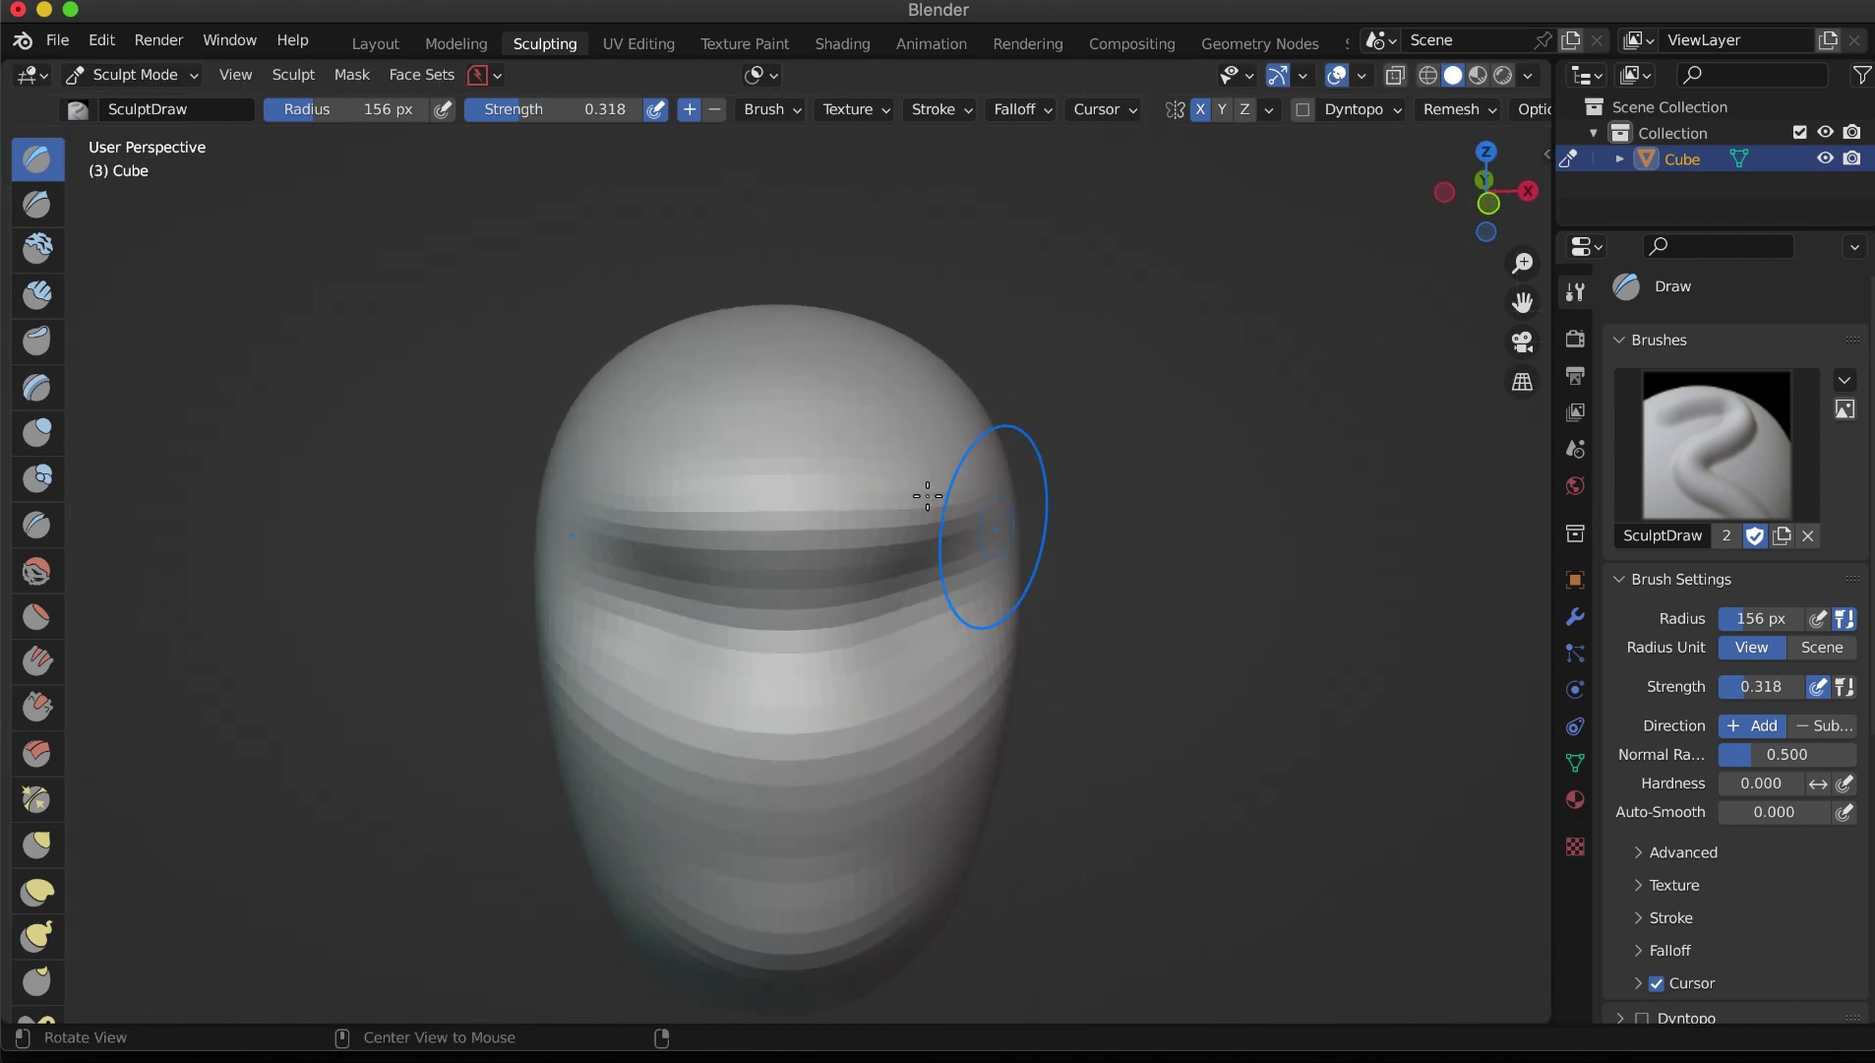
alt+drag(1024, 534, 815, 415)
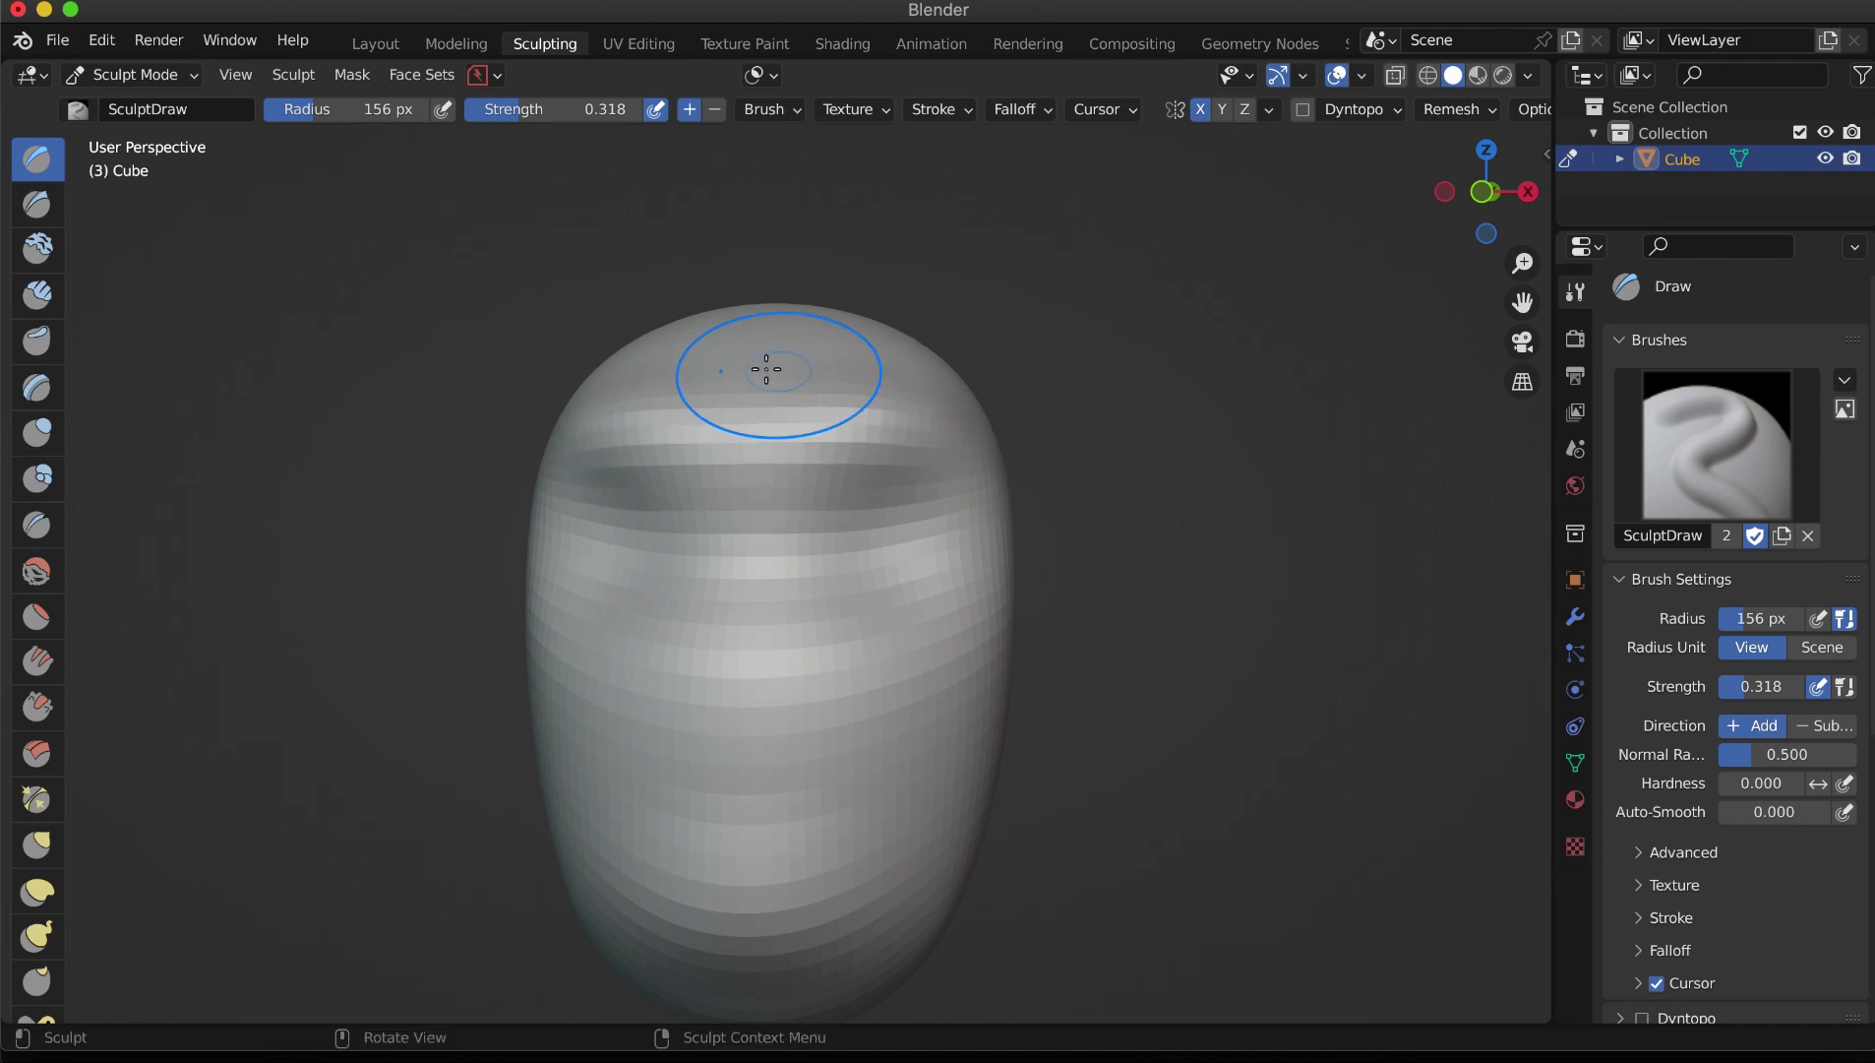
middle_drag(922, 578, 829, 380)
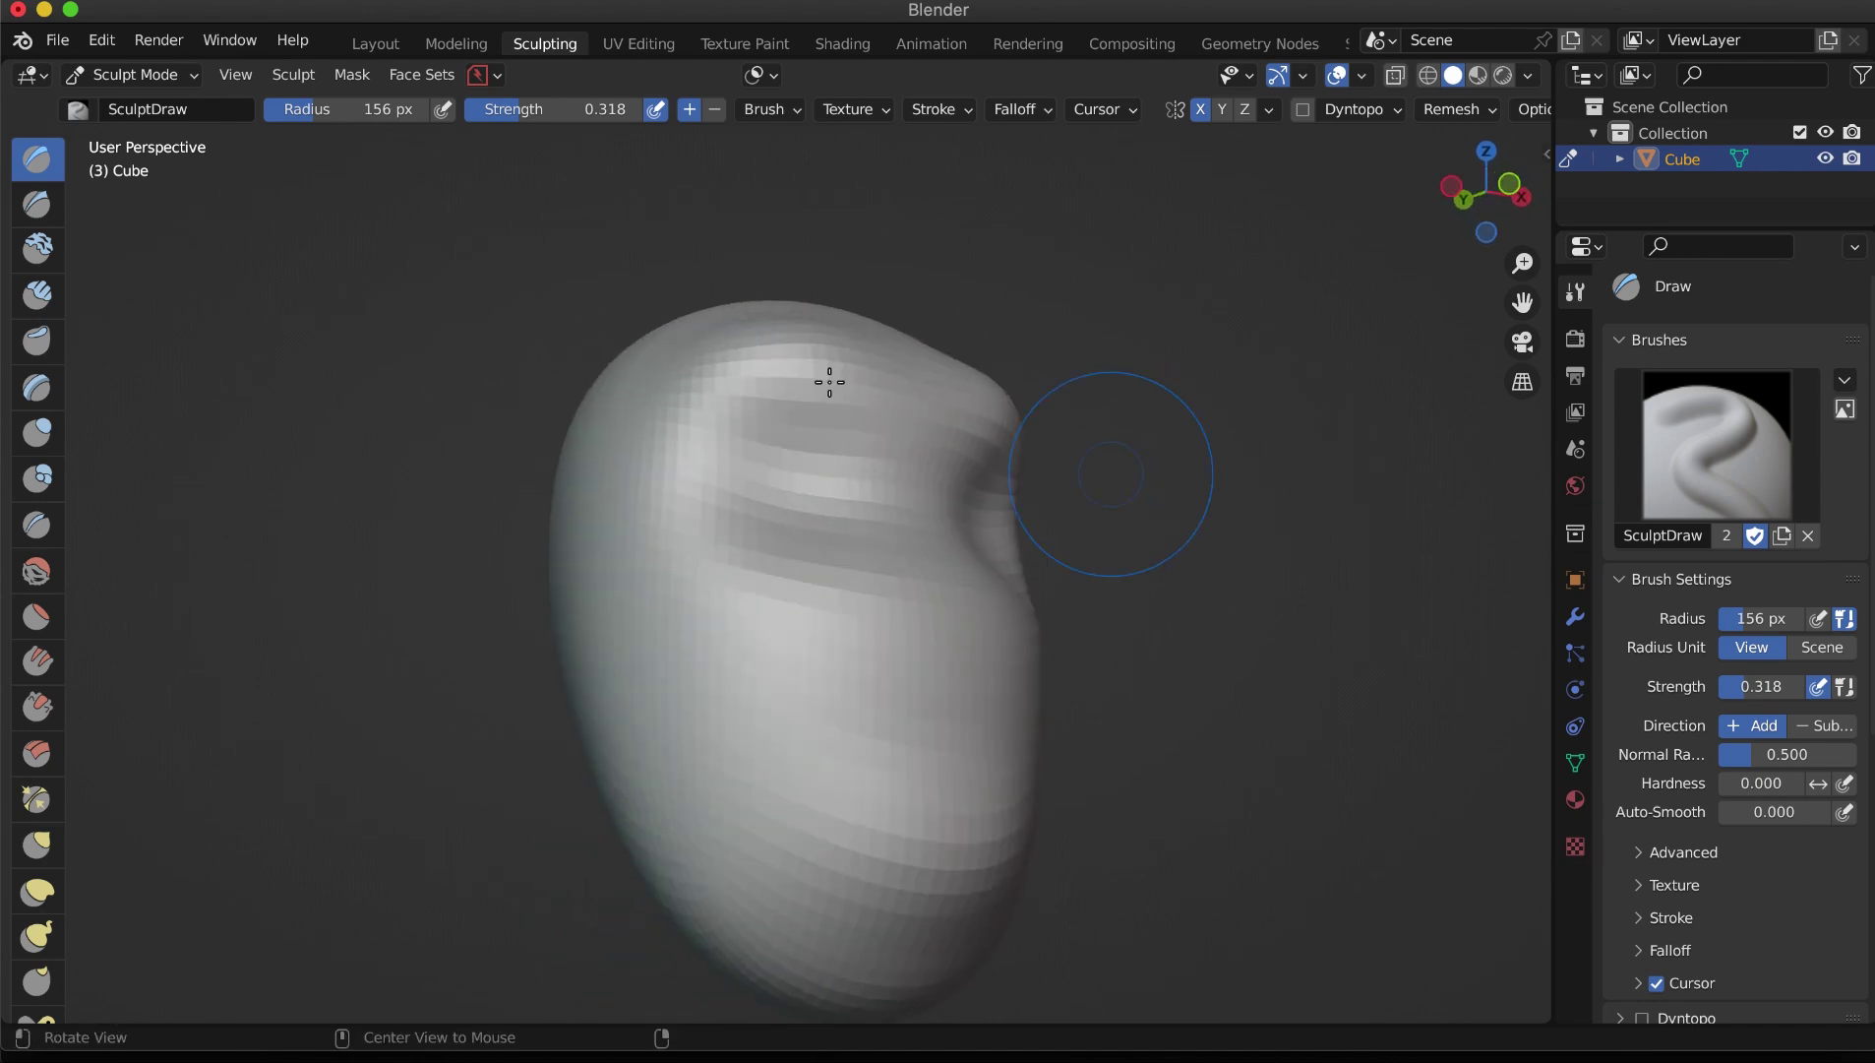
key(ctrl+Page_Up)
key(ctrl+Page_Up)
key(shift+a)
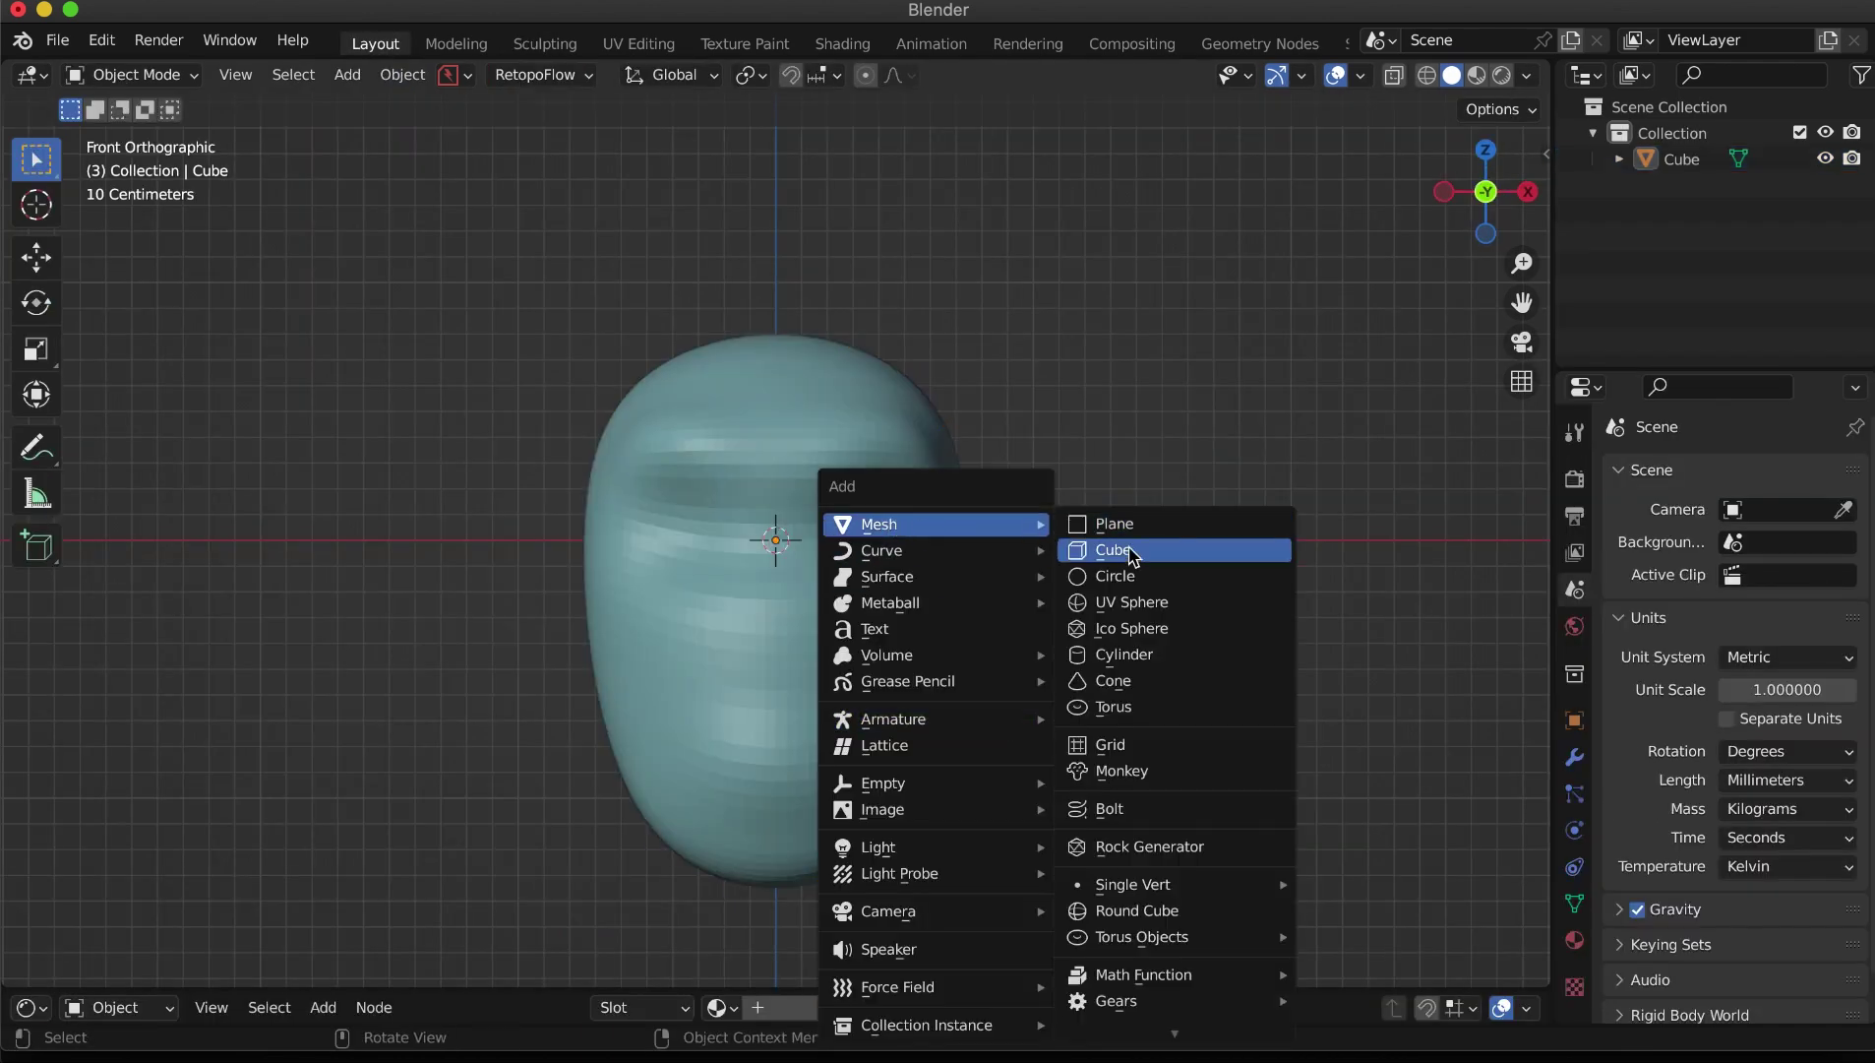
Step: Add a new cube, round it with Ctrl+2 subdivision, and shrink it to a small sphere
click(1121, 548)
key(ctrl+2)
key(s)
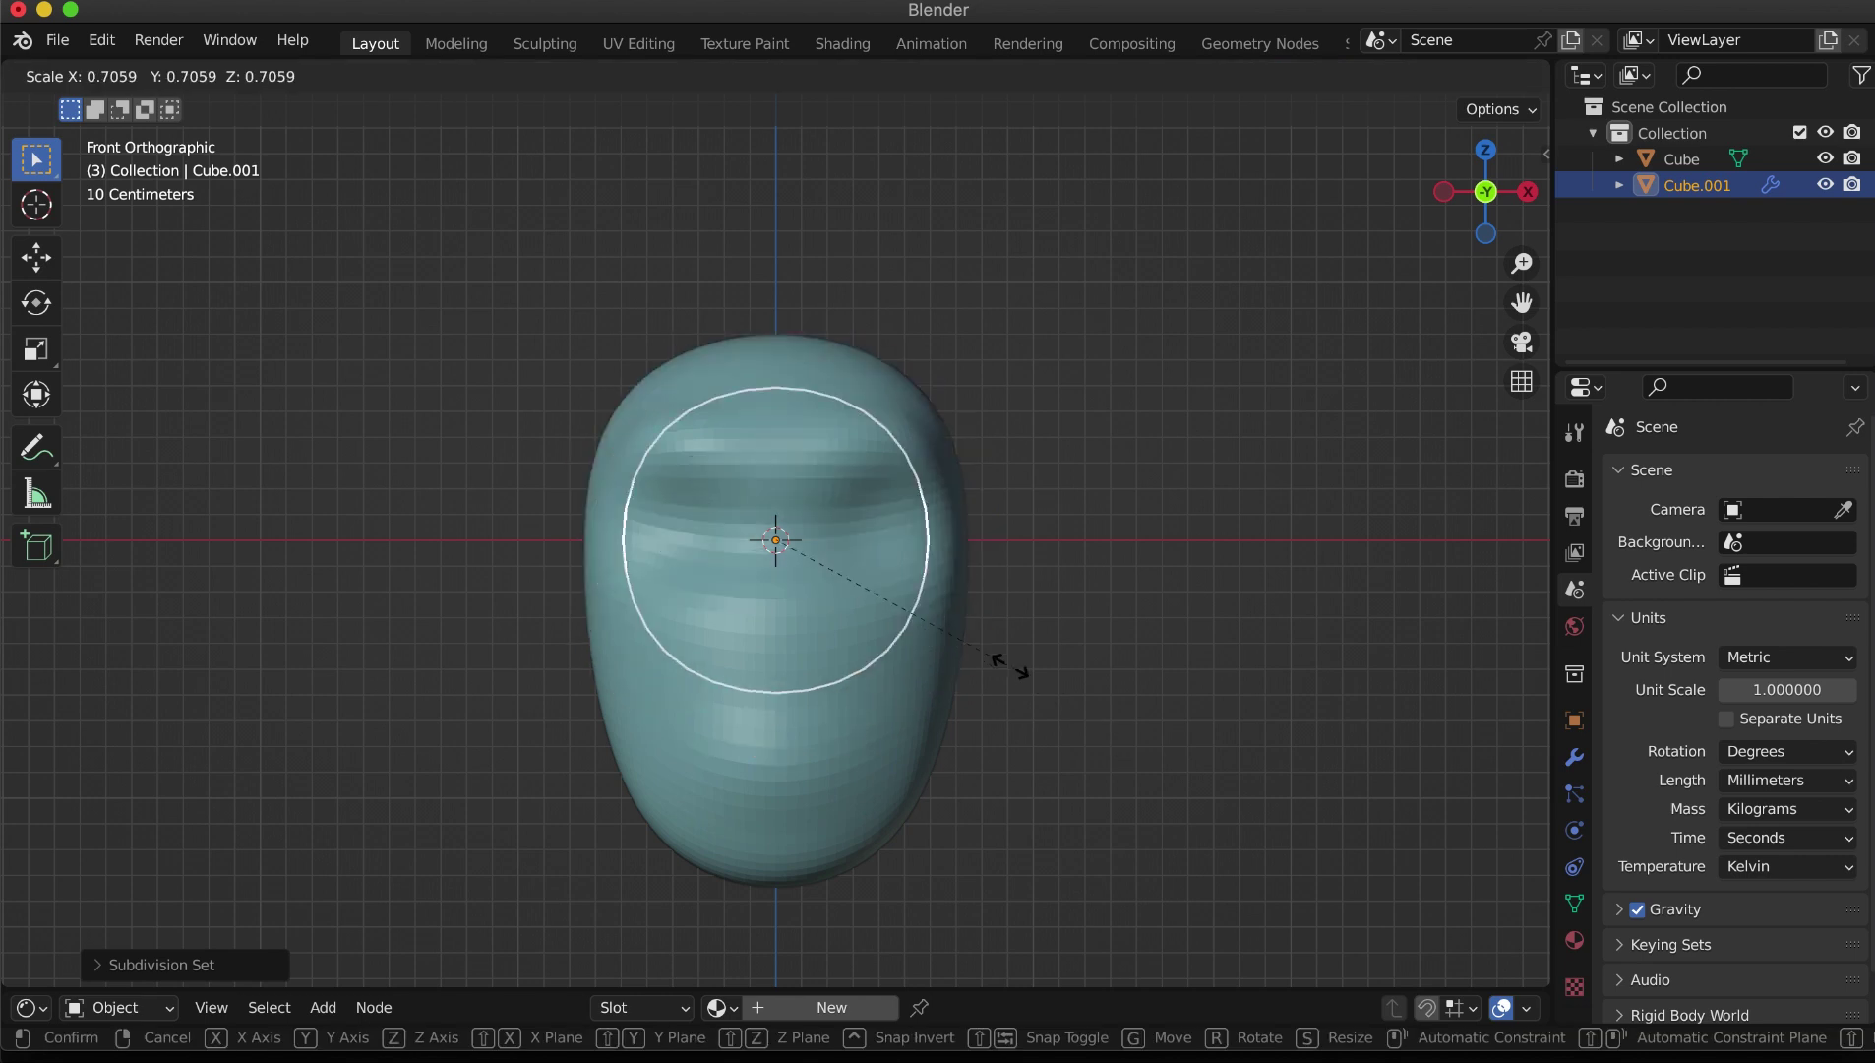
click(868, 665)
middle_drag(868, 665, 988, 704)
Step: Push the small sphere forward along Y, scale it smaller, and lower it to nose height
key(g)
key(y)
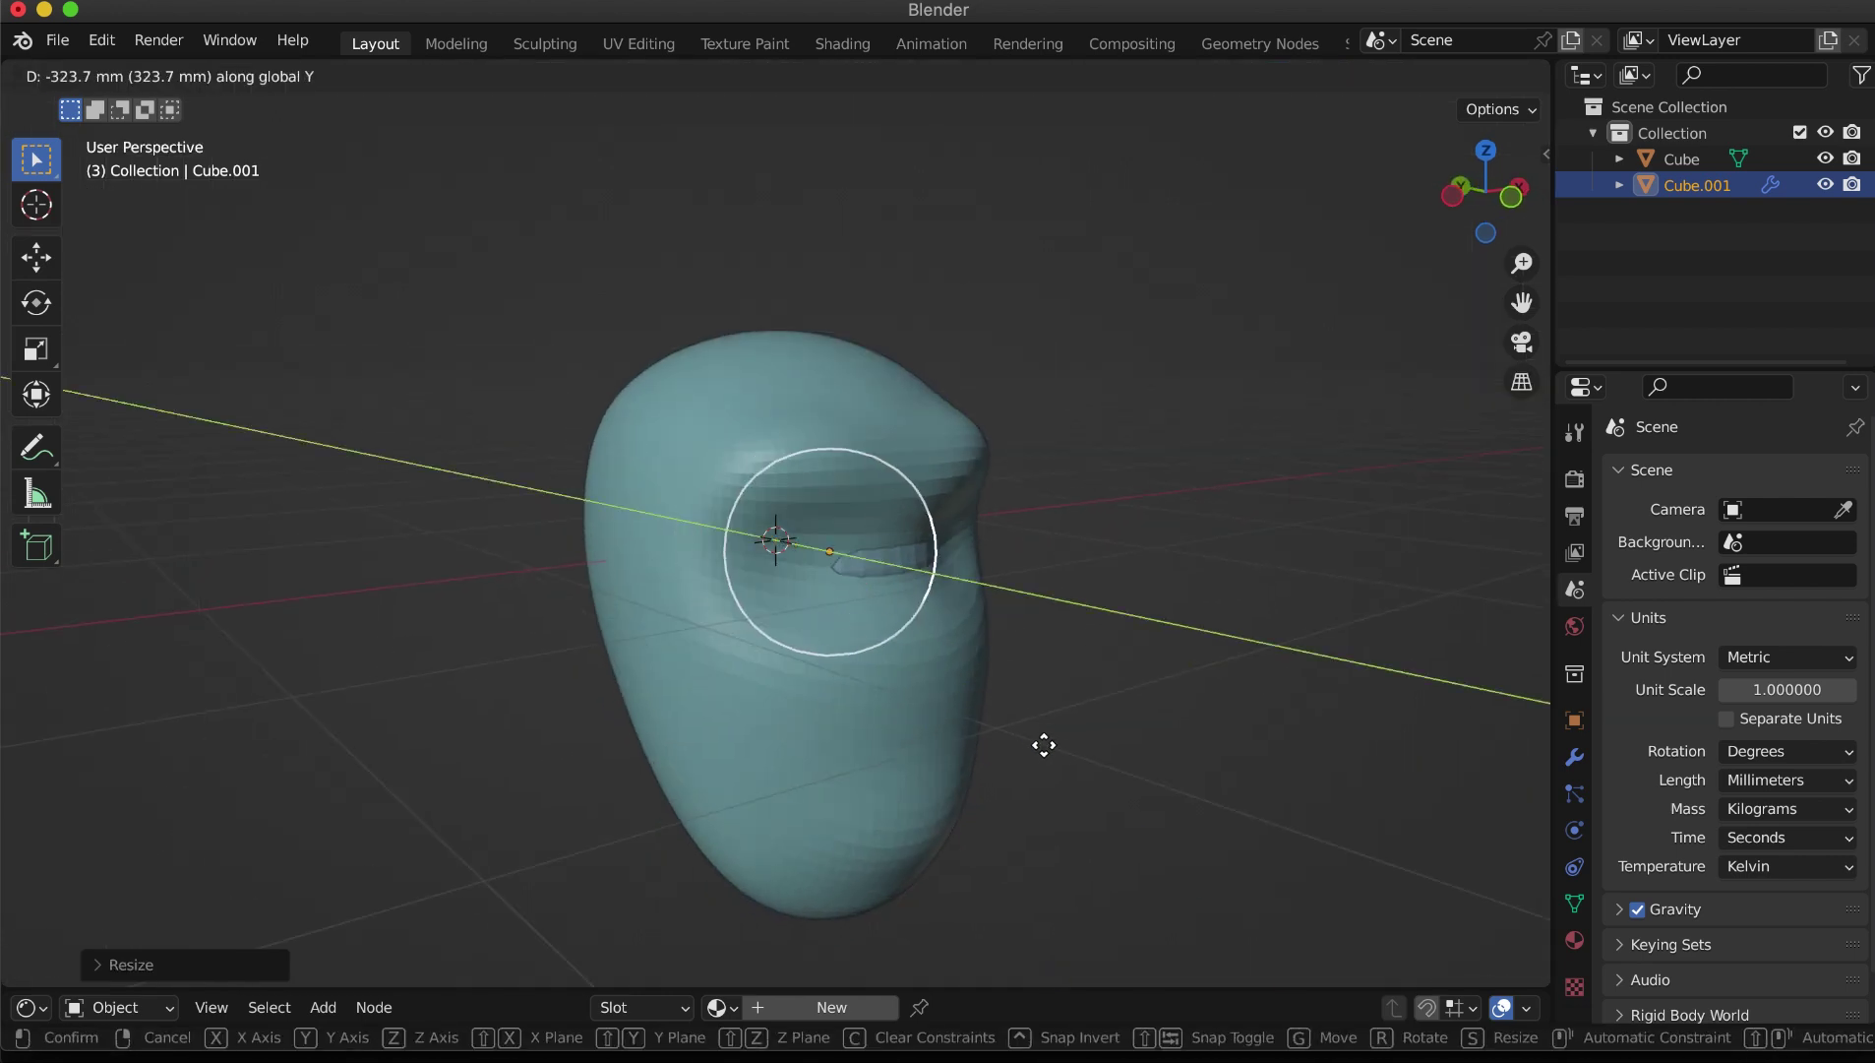
click(1089, 775)
key(s)
click(1035, 706)
key(g)
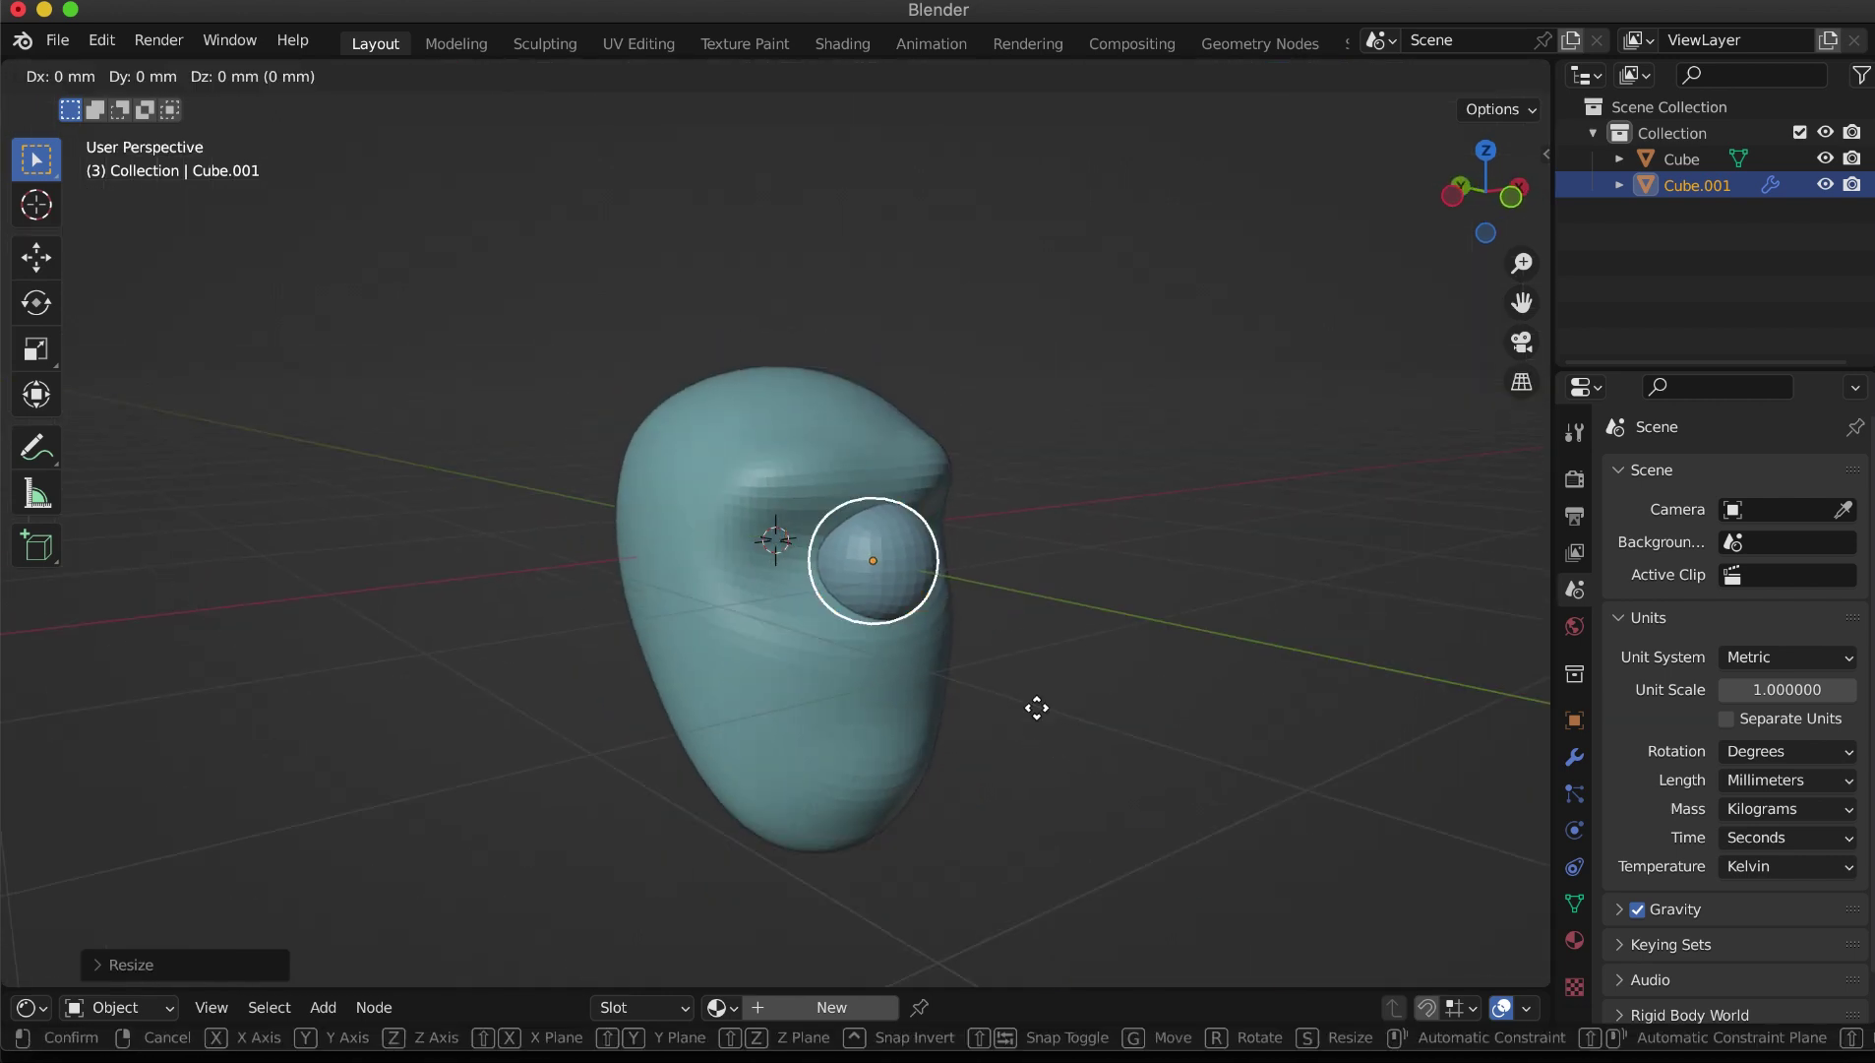
key(z)
click(1049, 771)
scroll(1047, 747, up, 2)
mouse_move(1046, 744)
middle_down()
mouse_move(988, 682)
mouse_move(1118, 707)
middle_up()
Step: Seat the sphere on the front of the face along Y and enter Edit Mode
key(g)
key(y)
click(1156, 718)
key(Tab)
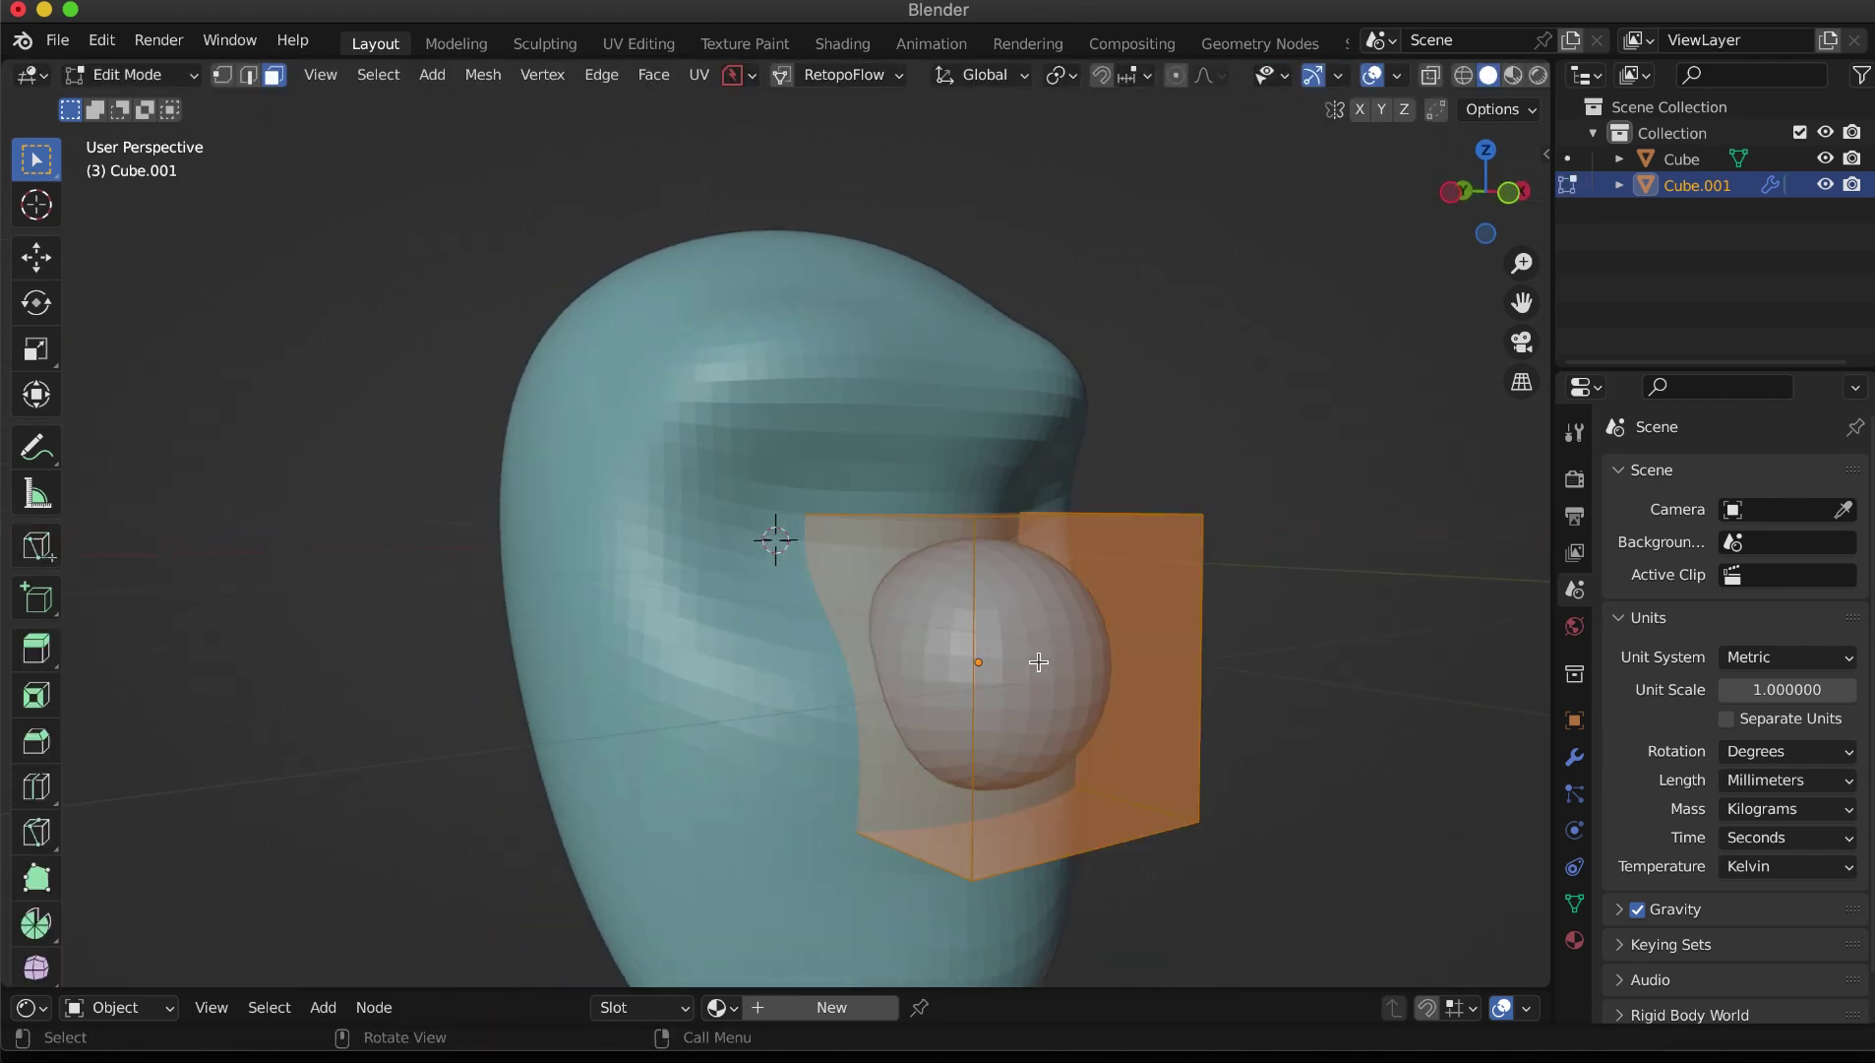
Step: Extrude the nose's top face upward, shrink it, and shift it along Y
click(1038, 650)
key(e)
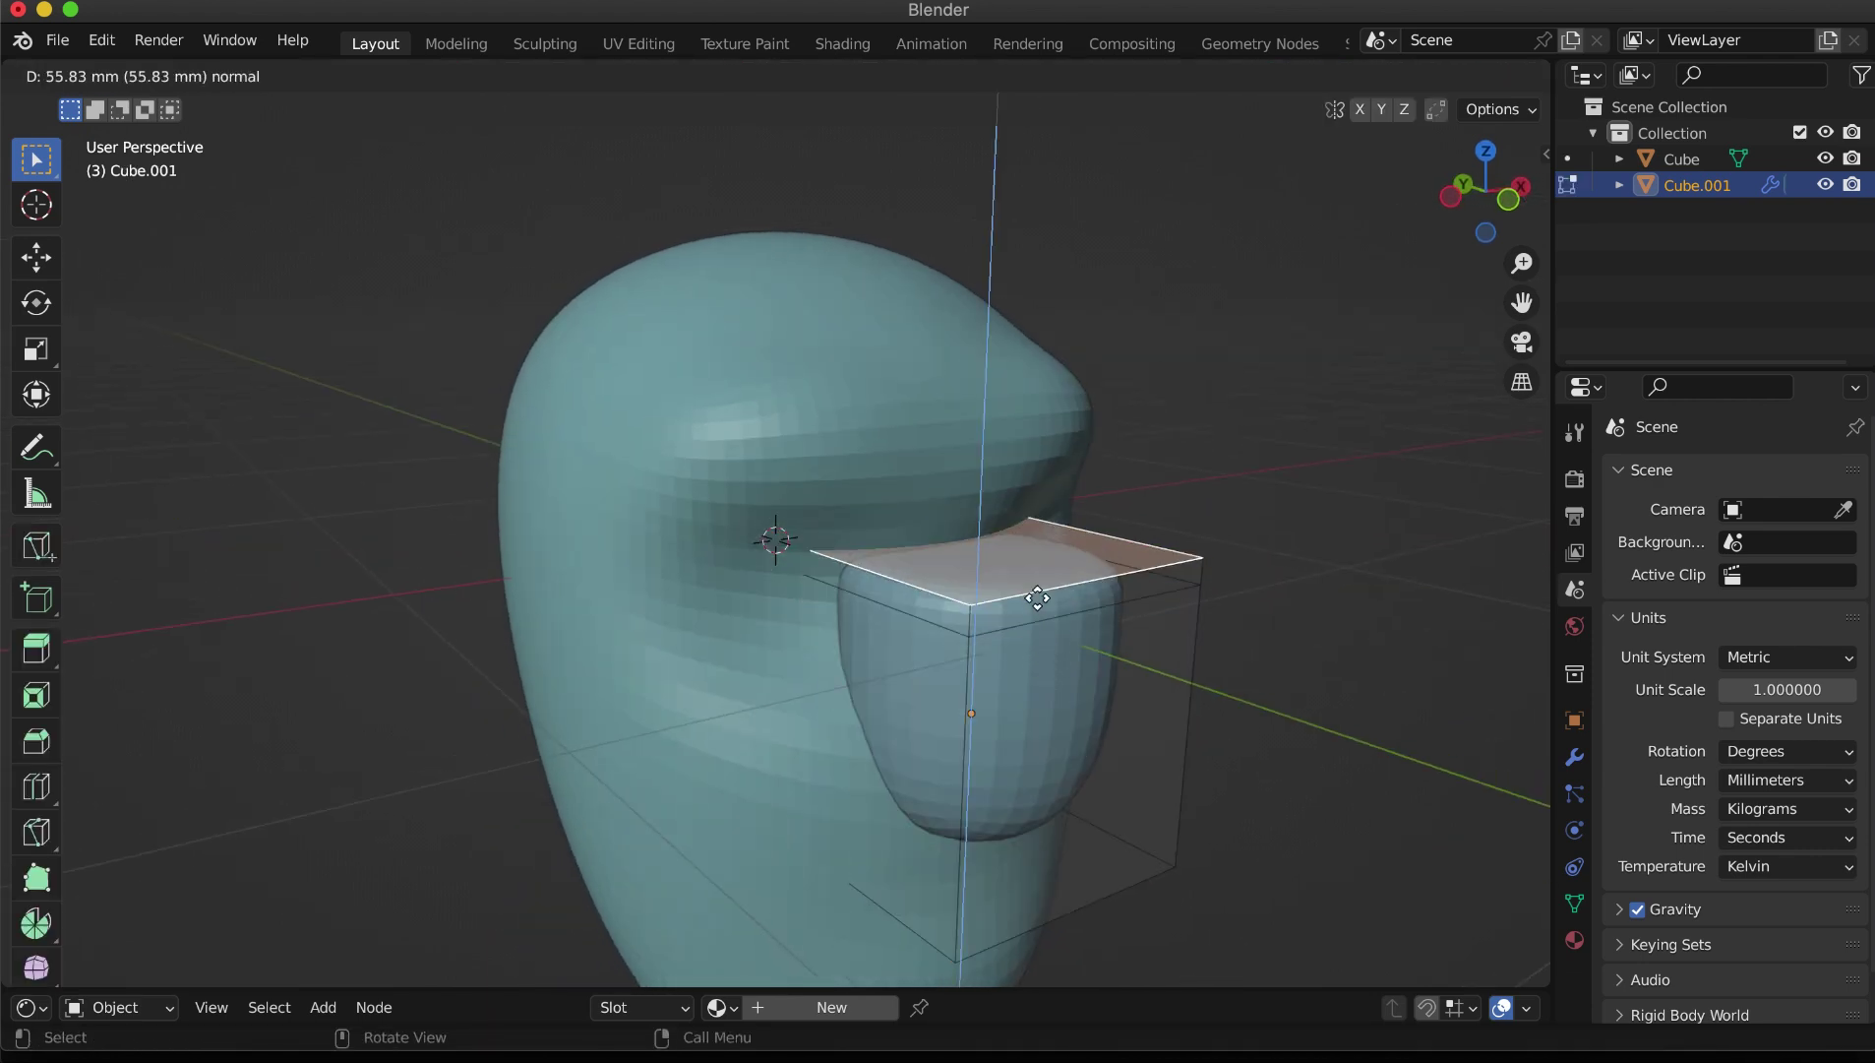
click(1048, 573)
key(s)
click(1038, 548)
key(g)
key(y)
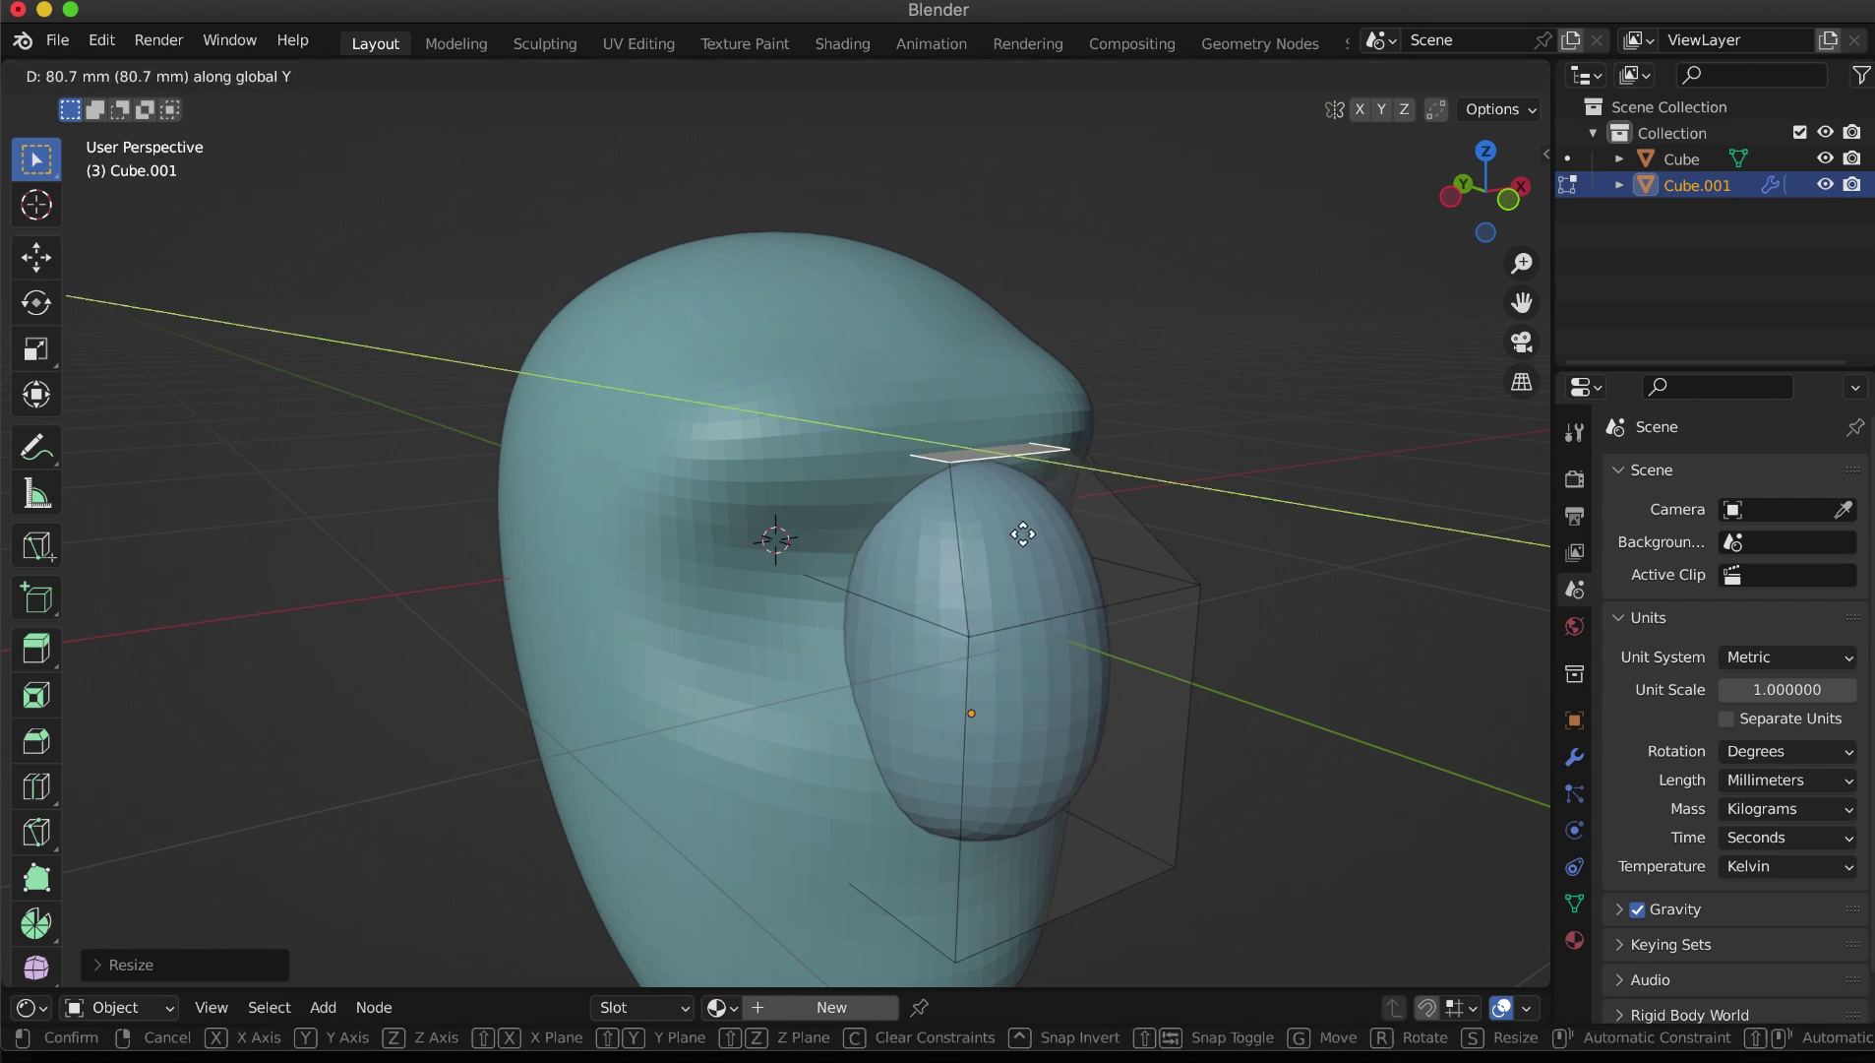
click(1011, 620)
Step: Add a horizontal loop cut around the nose and narrow it twice along X
key(ctrl+r)
click(954, 733)
key(s)
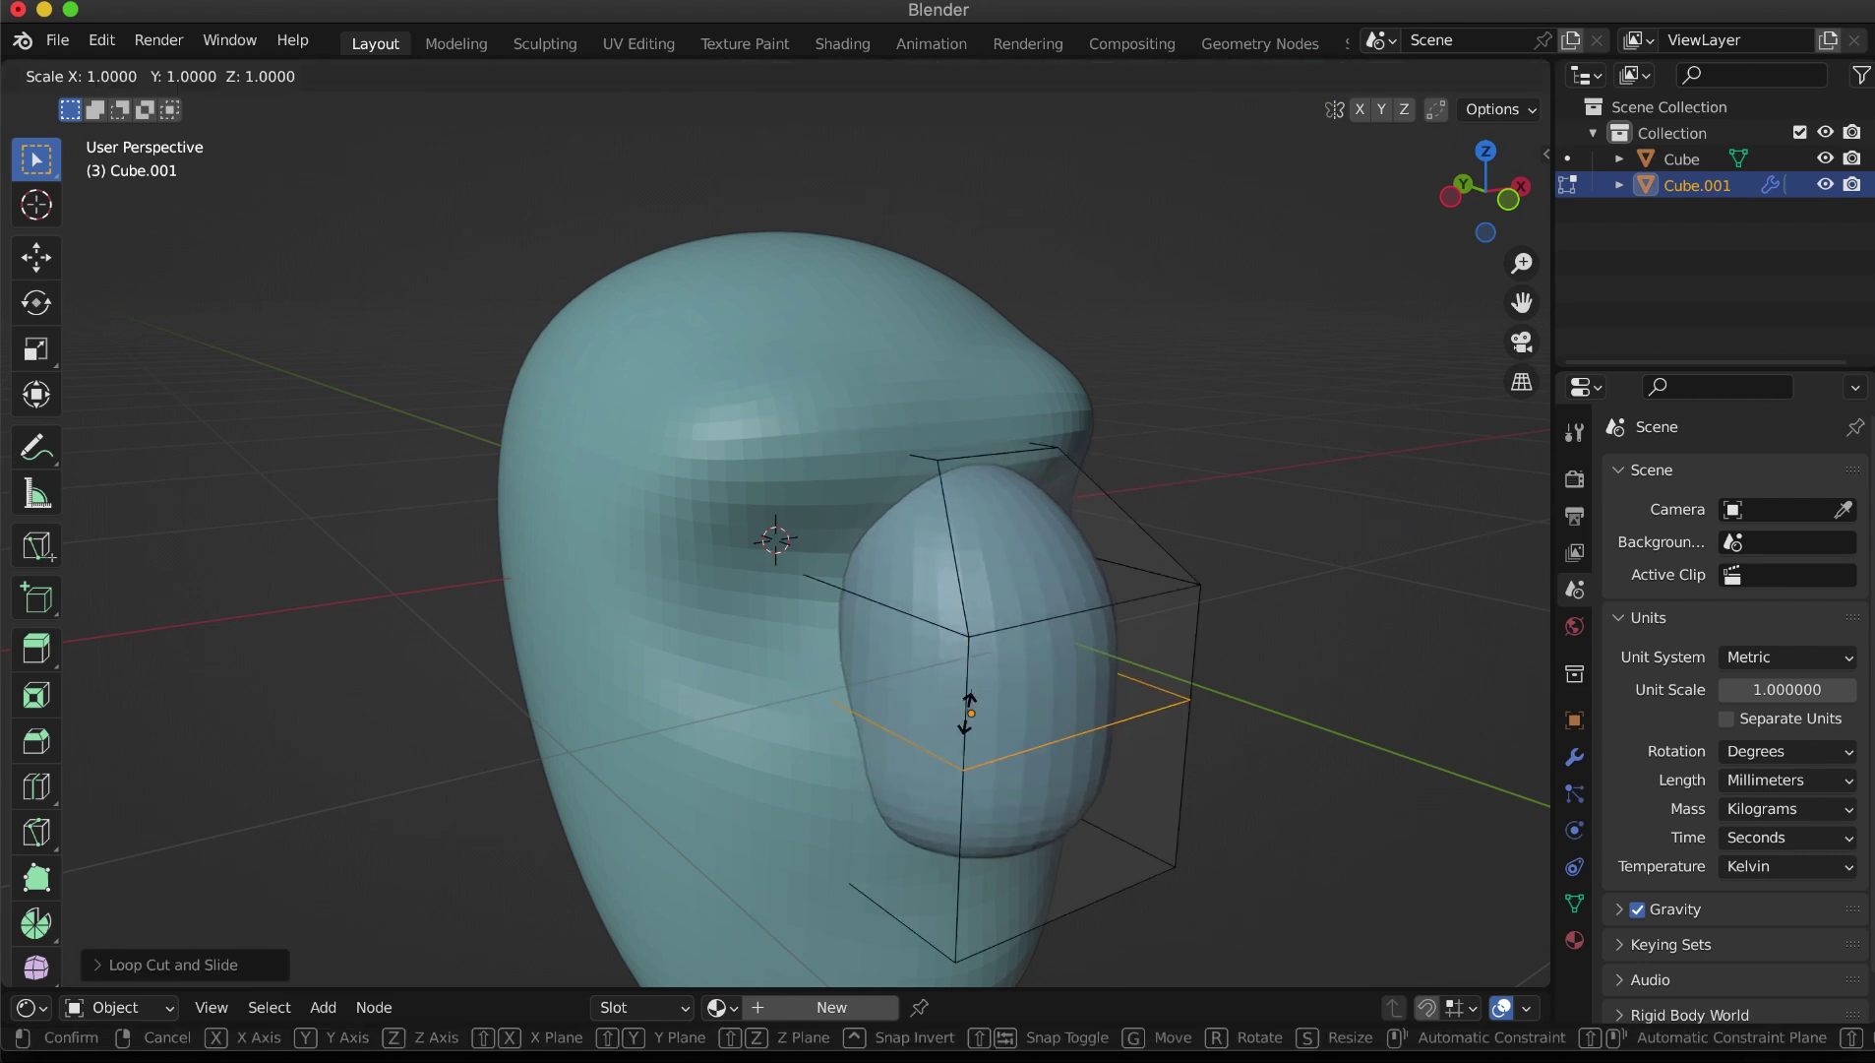
key(x)
click(964, 689)
key(s)
key(x)
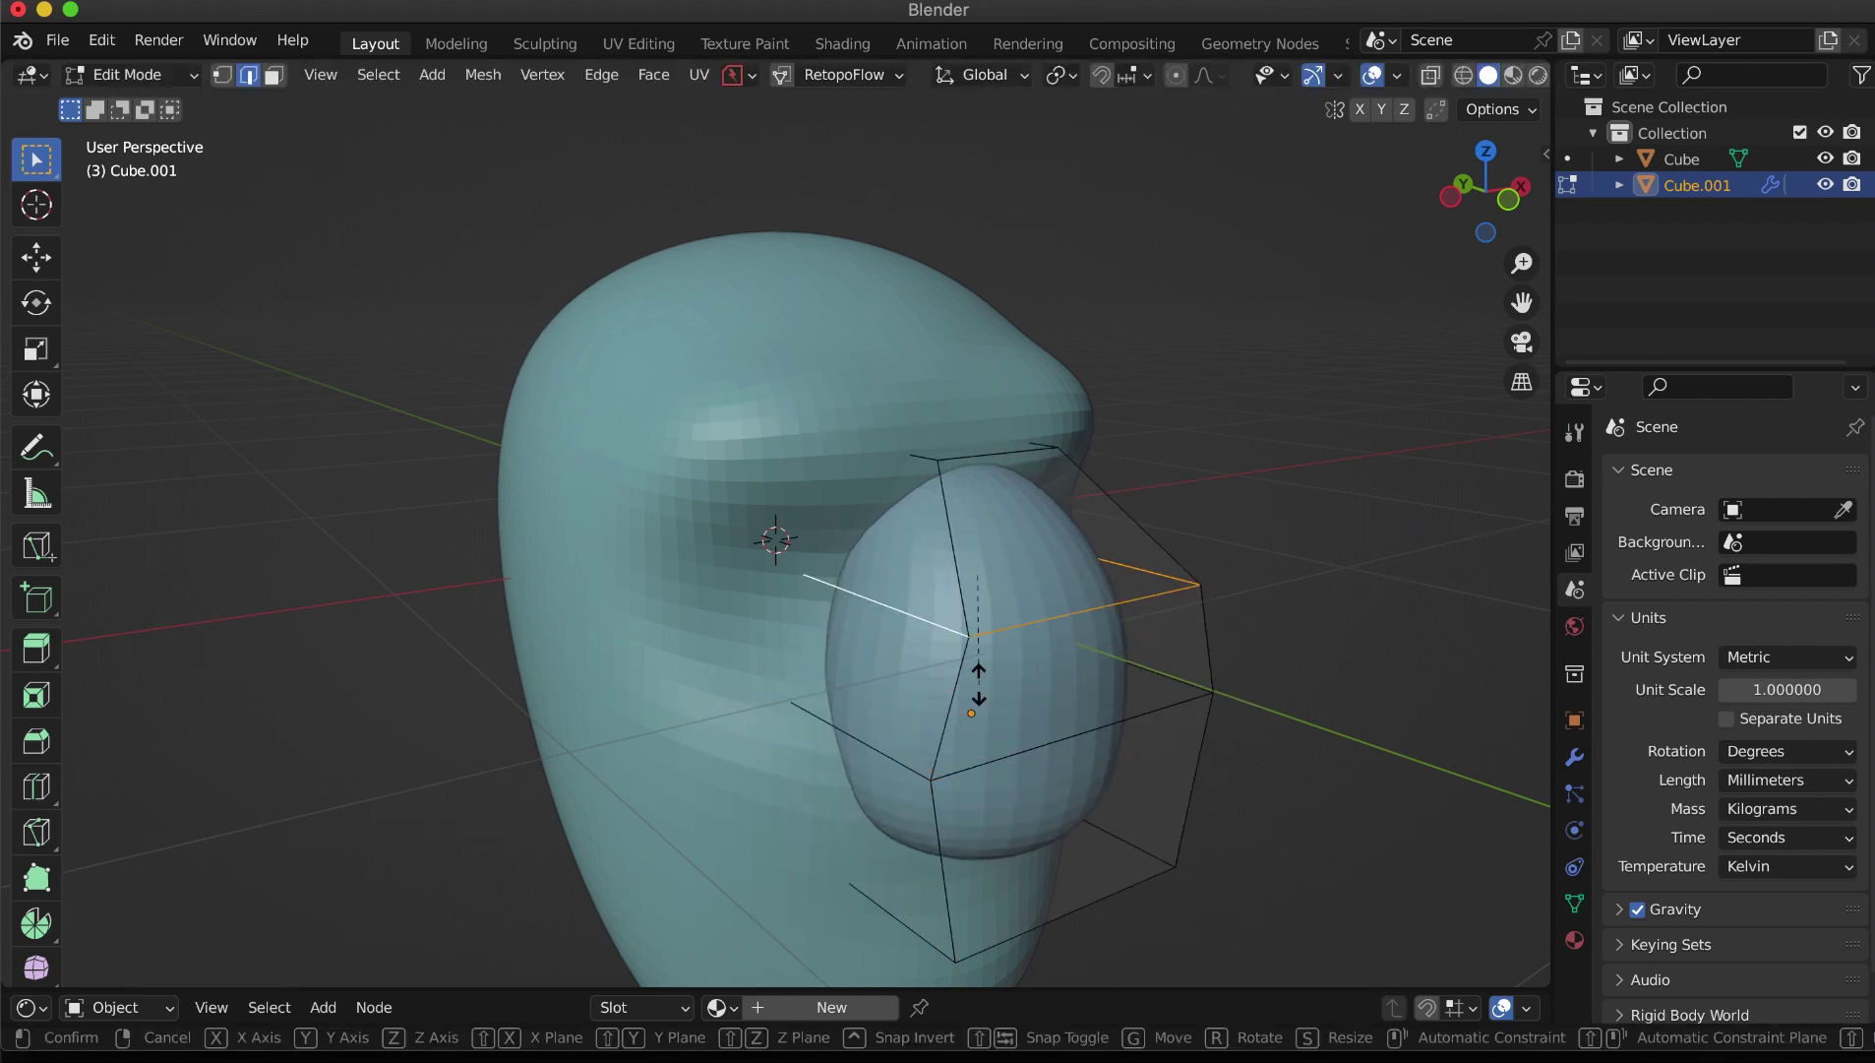
click(971, 629)
Step: Push the selected nose edge outward along Y, checking it from the side
mouse_move(1109, 715)
middle_down()
mouse_move(1129, 740)
mouse_move(1100, 743)
middle_up()
scroll(1100, 743, up, 2)
key(g)
key(y)
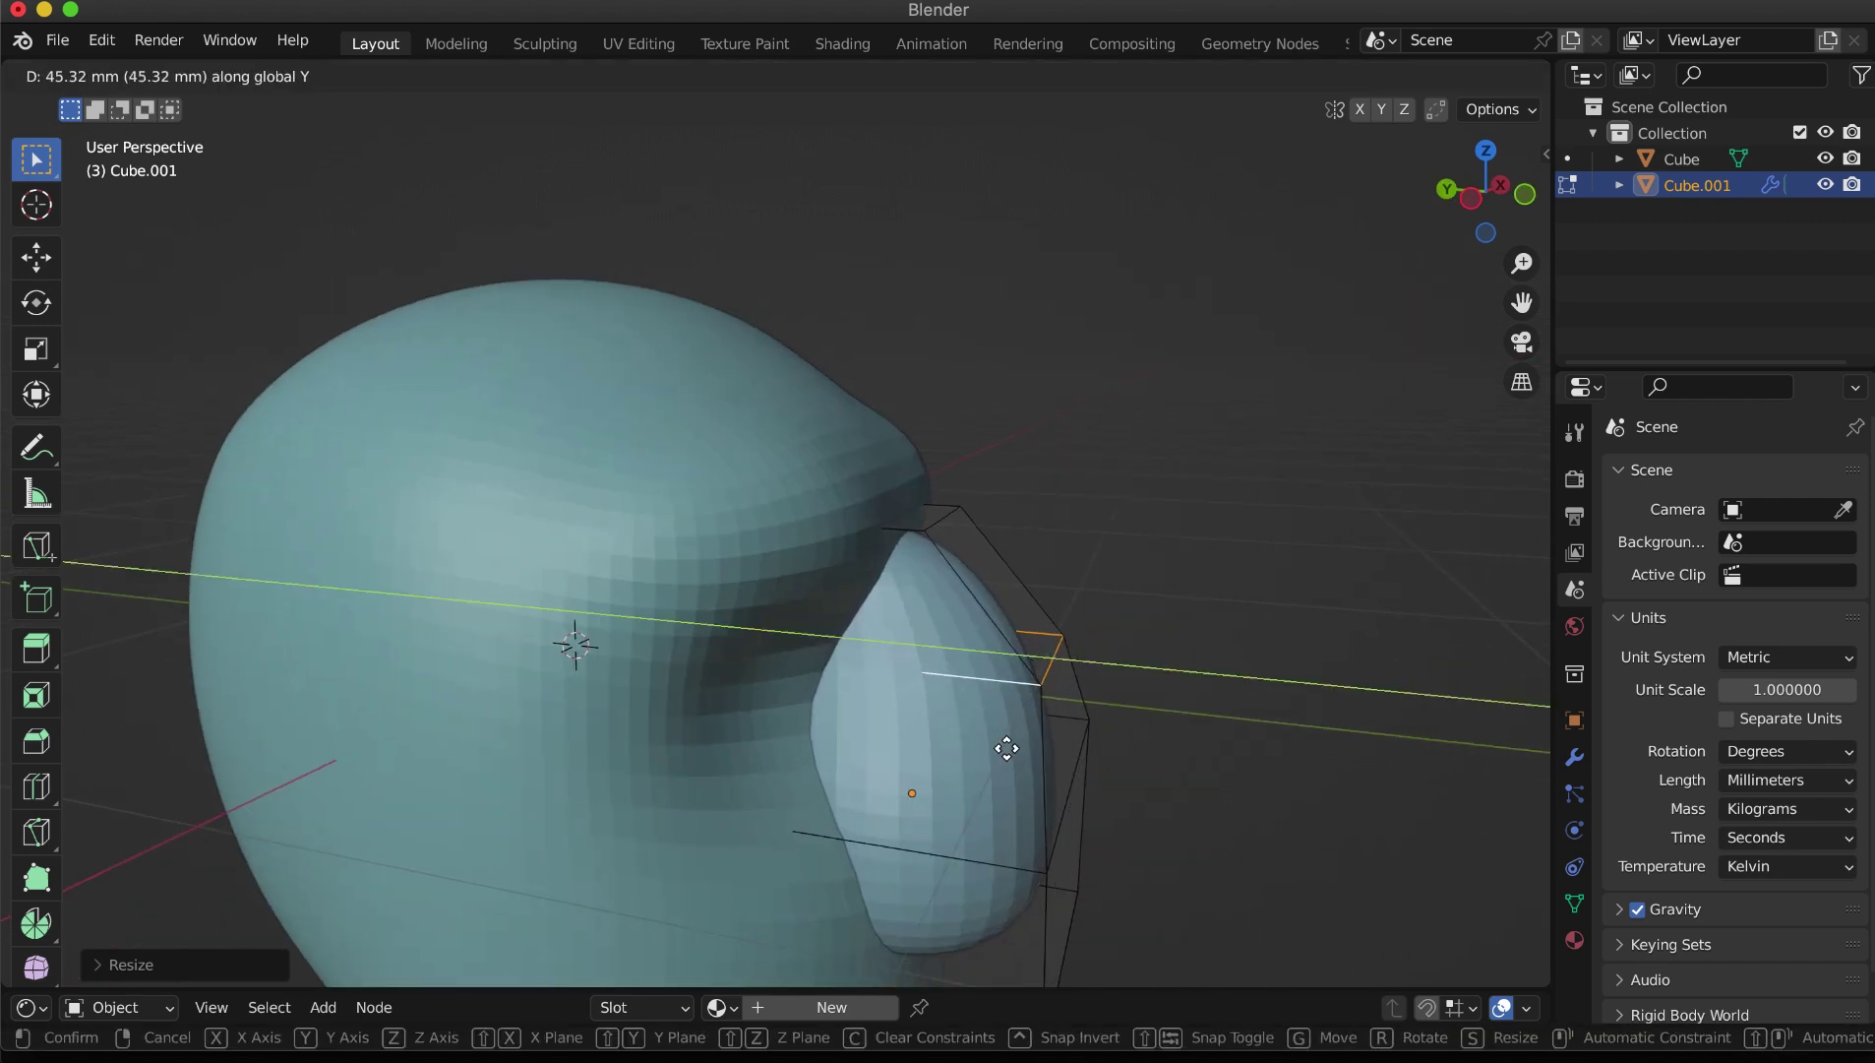
click(1022, 745)
middle_drag(1092, 754, 1097, 748)
key(g)
key(y)
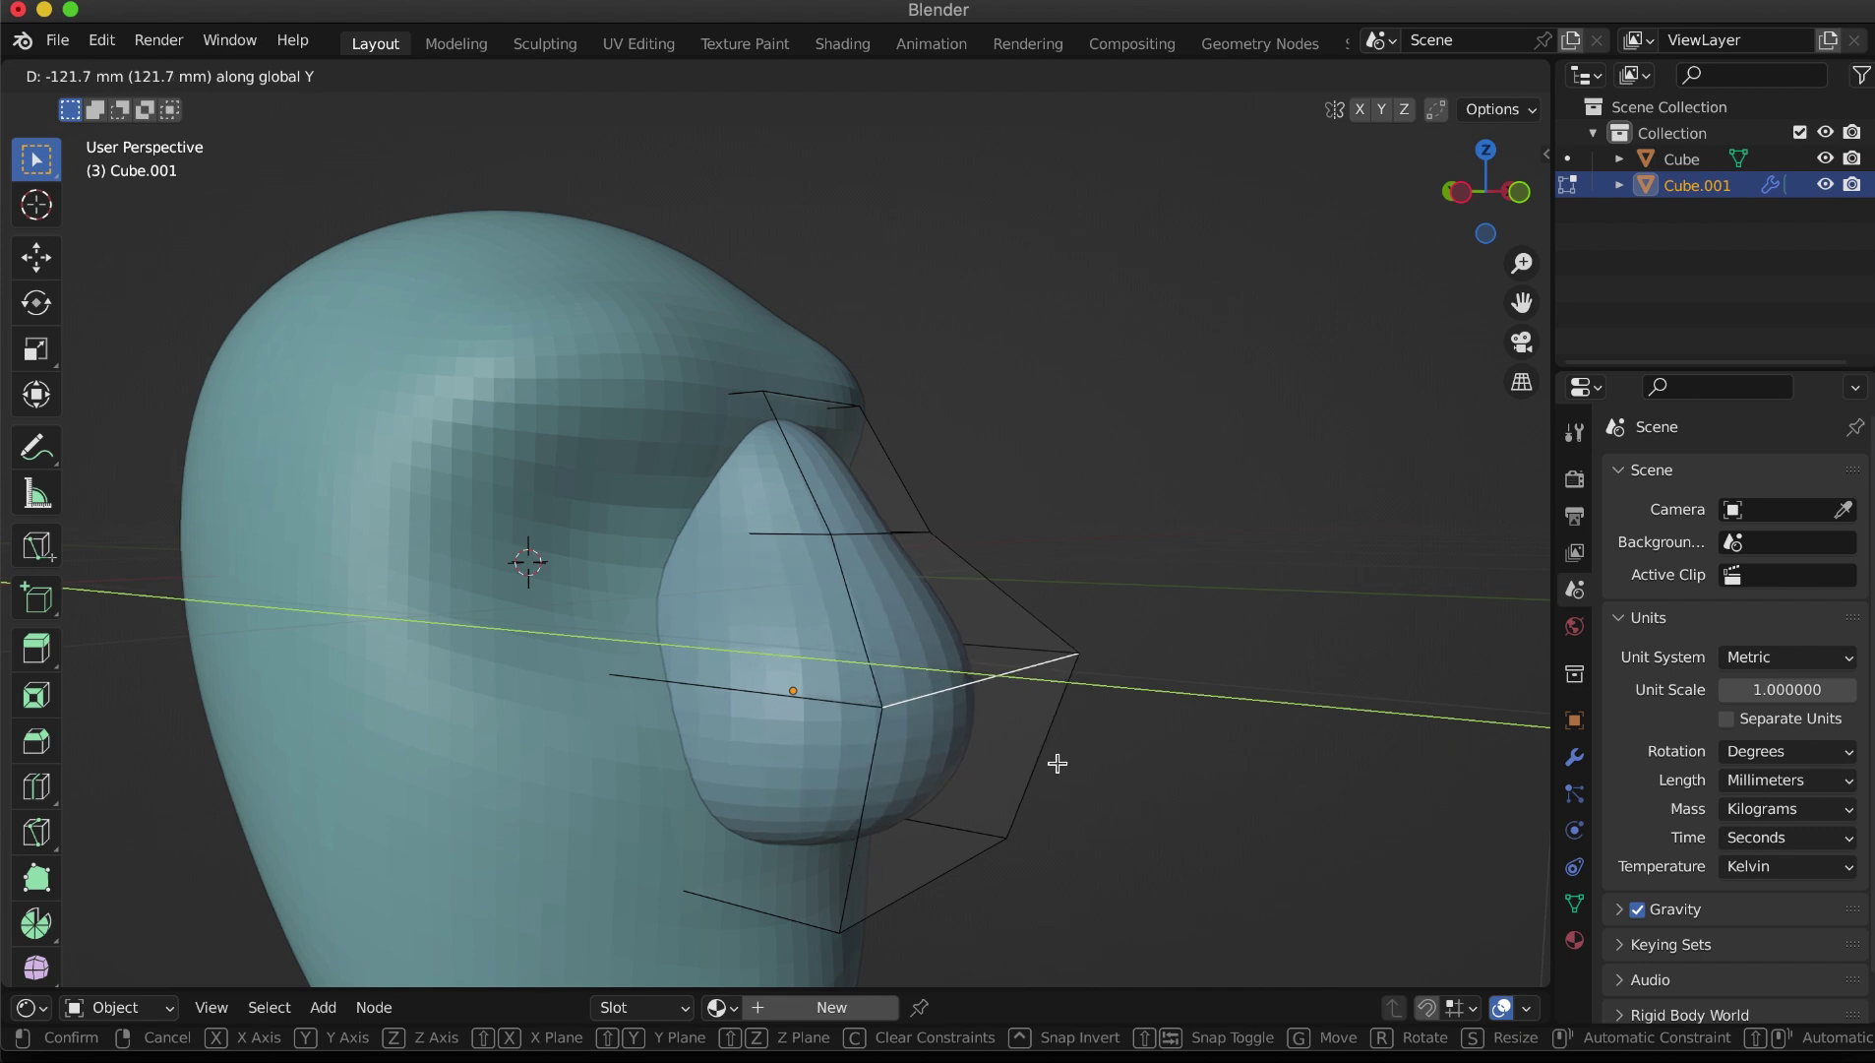
click(1058, 764)
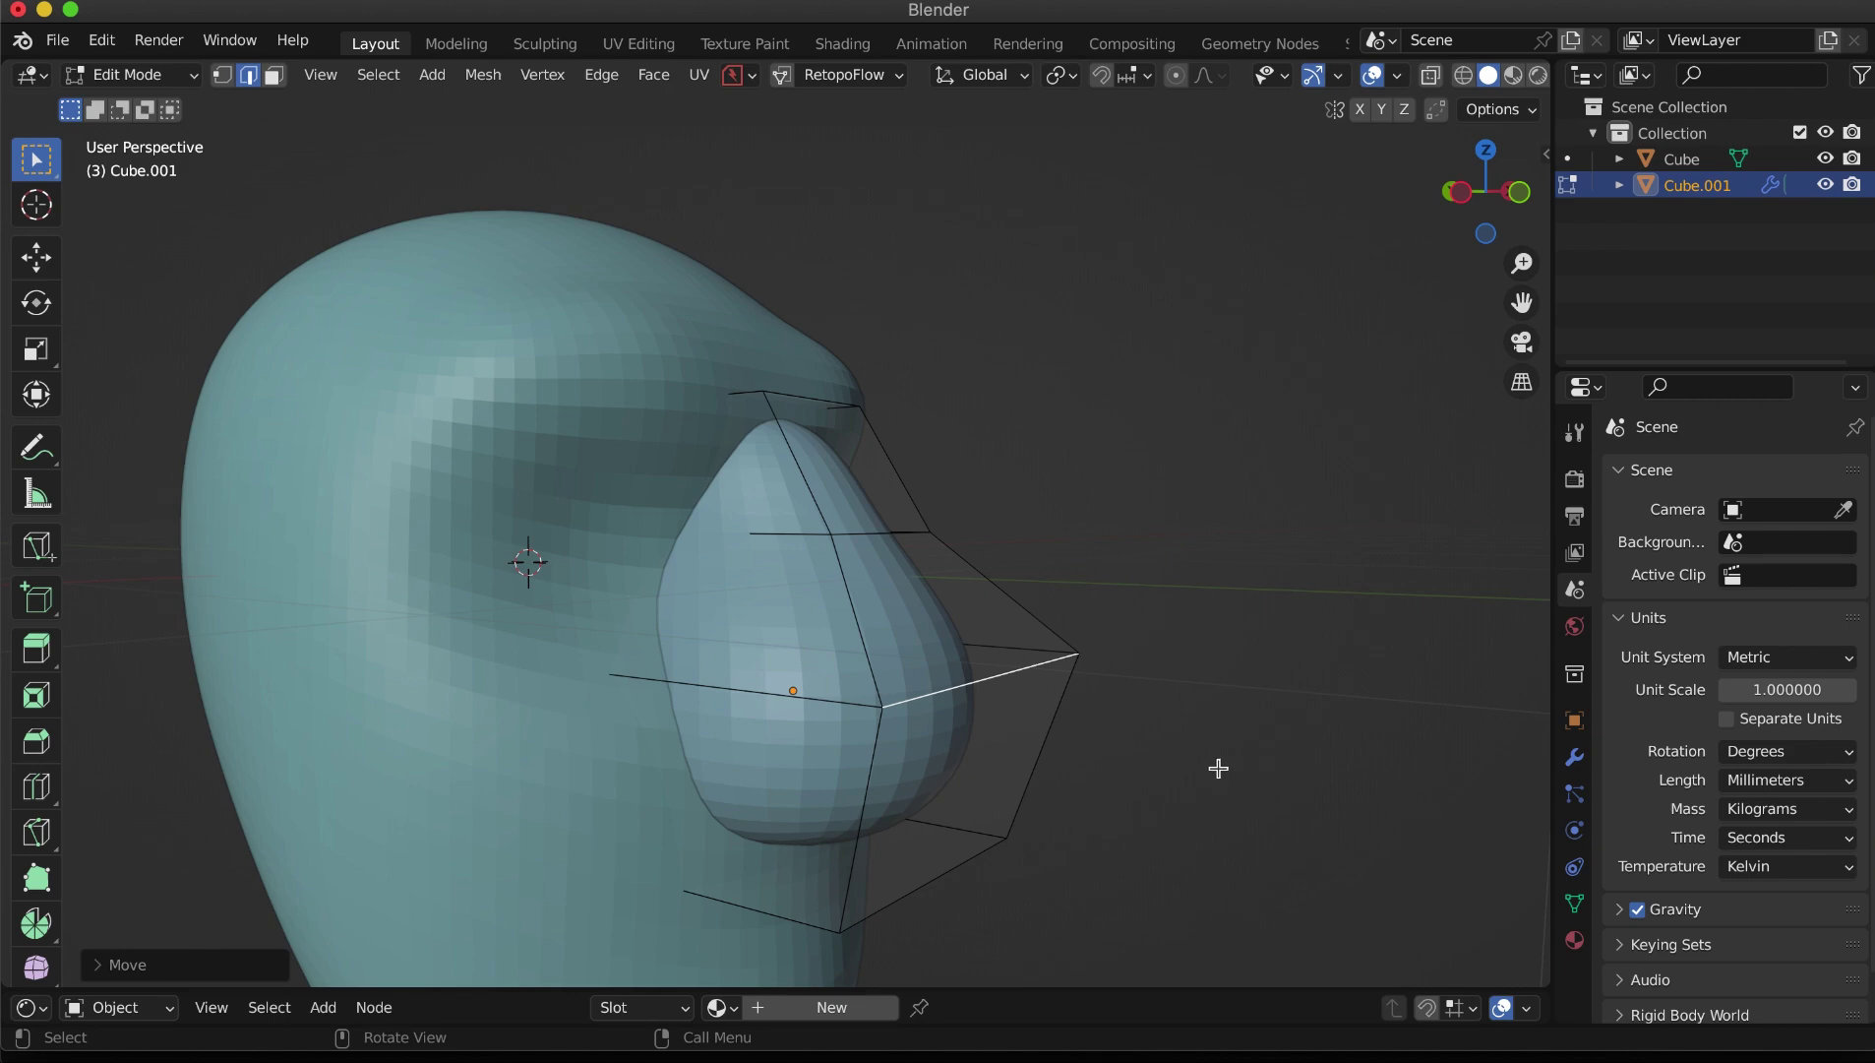
mouse_move(1218, 767)
middle_down()
mouse_move(1088, 703)
mouse_move(1092, 762)
mouse_move(1172, 686)
mouse_move(1113, 748)
mouse_move(856, 637)
middle_up()
Step: Resize the whole nose in Object Mode, then narrow the selected edge along X
key(Tab)
key(s)
click(1067, 750)
key(Tab)
key(s)
key(x)
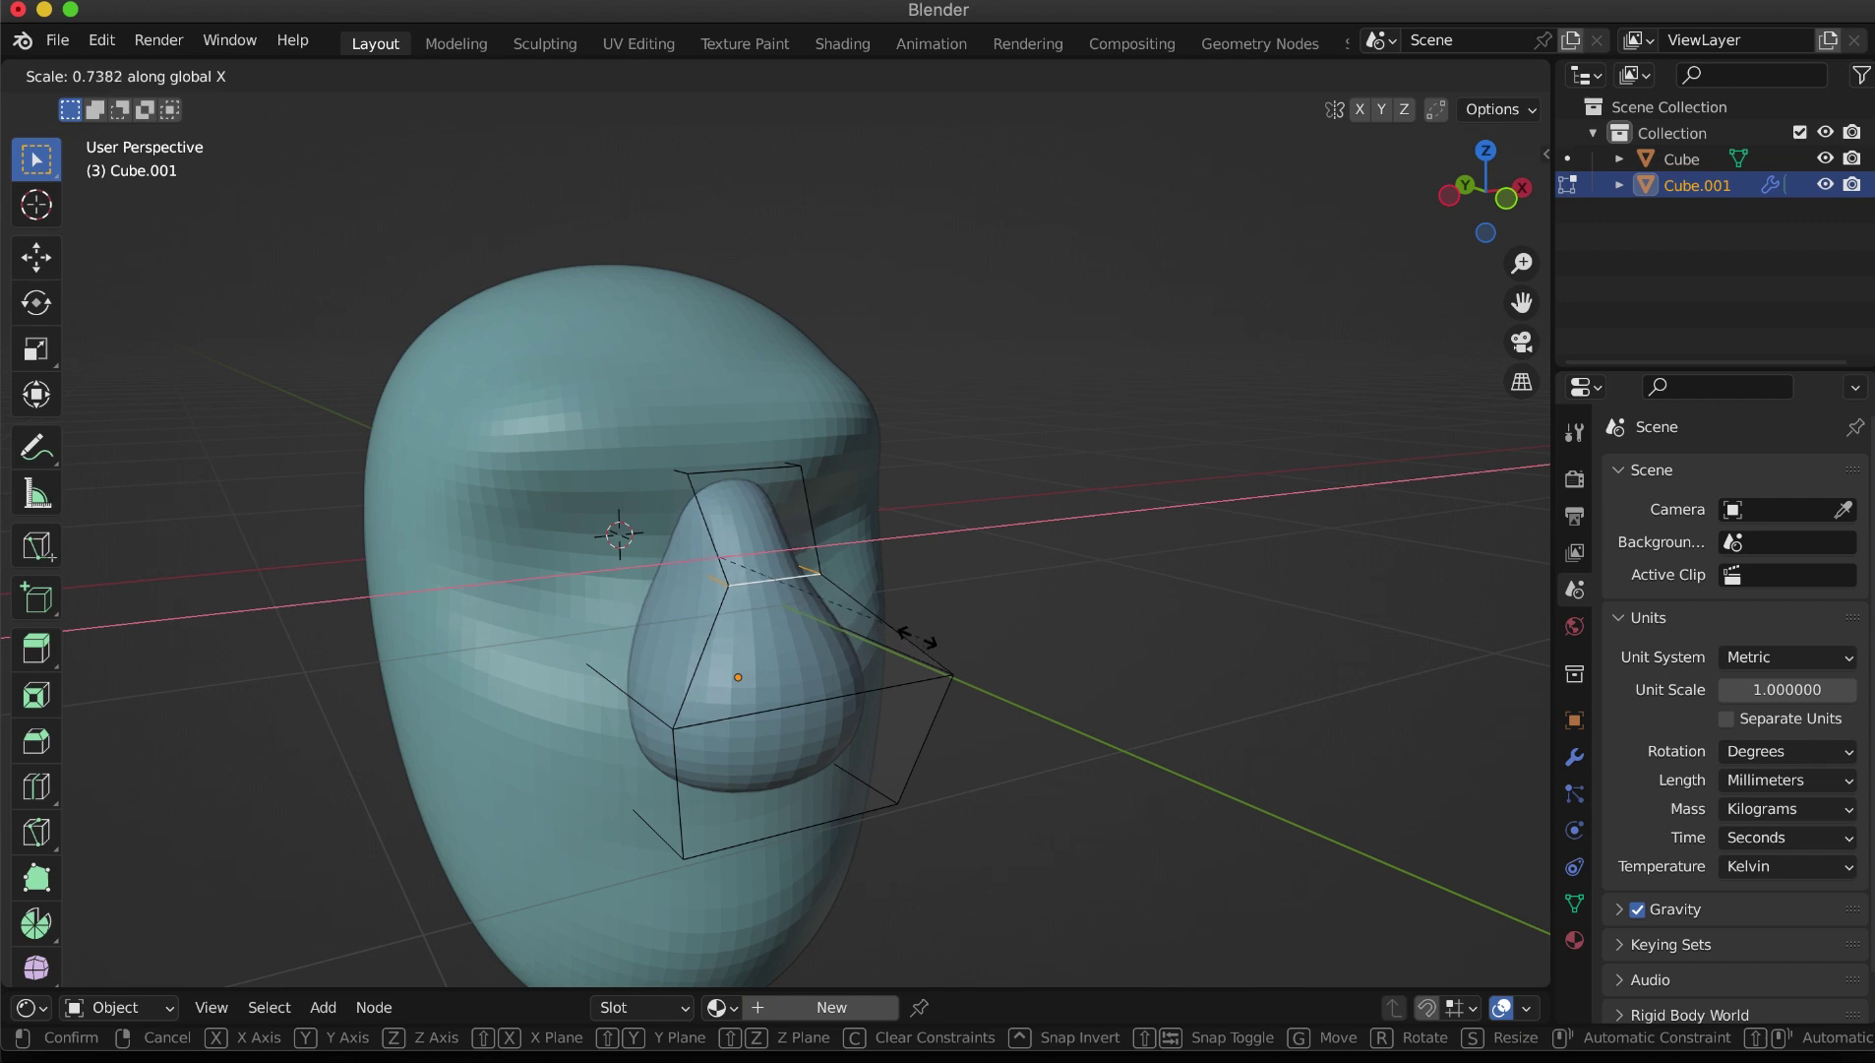
click(878, 728)
Step: Slide the nose's lower edge along the cage and move it along Y
click(955, 721)
key(g)
key(g)
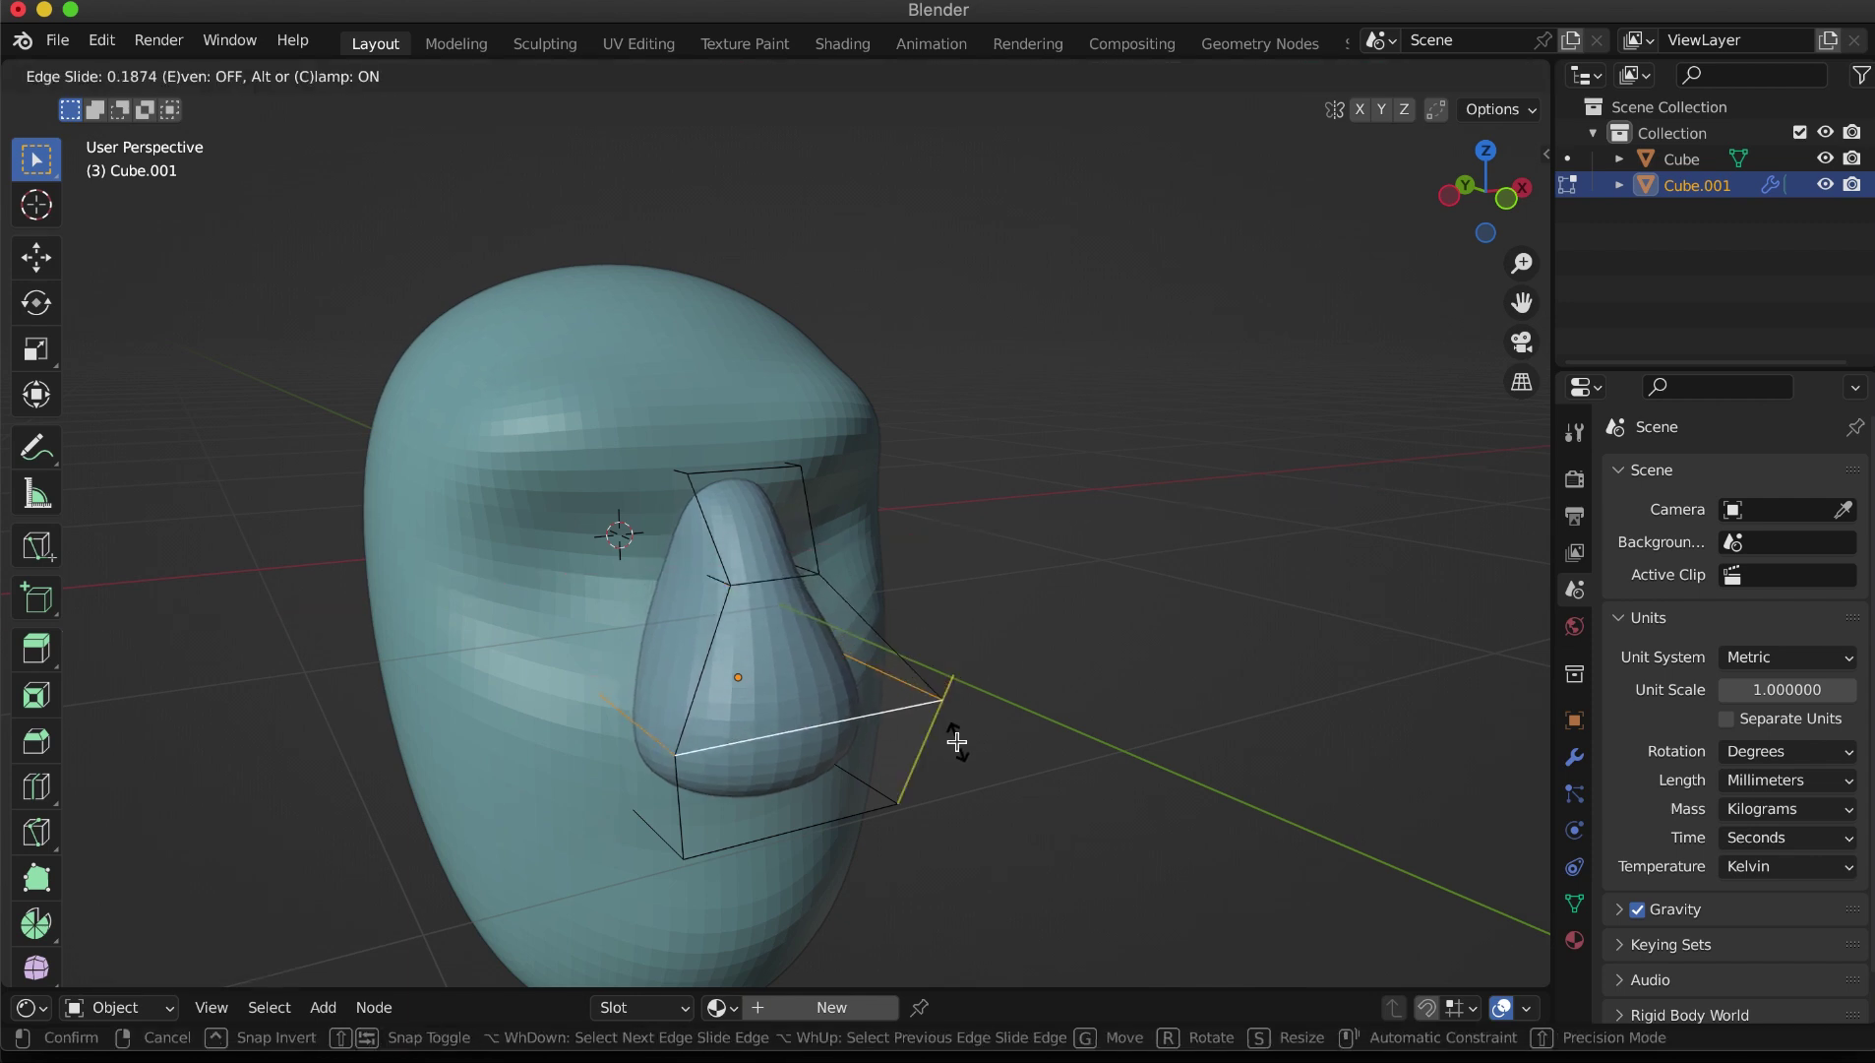
click(957, 742)
middle_drag(984, 757, 595, 676)
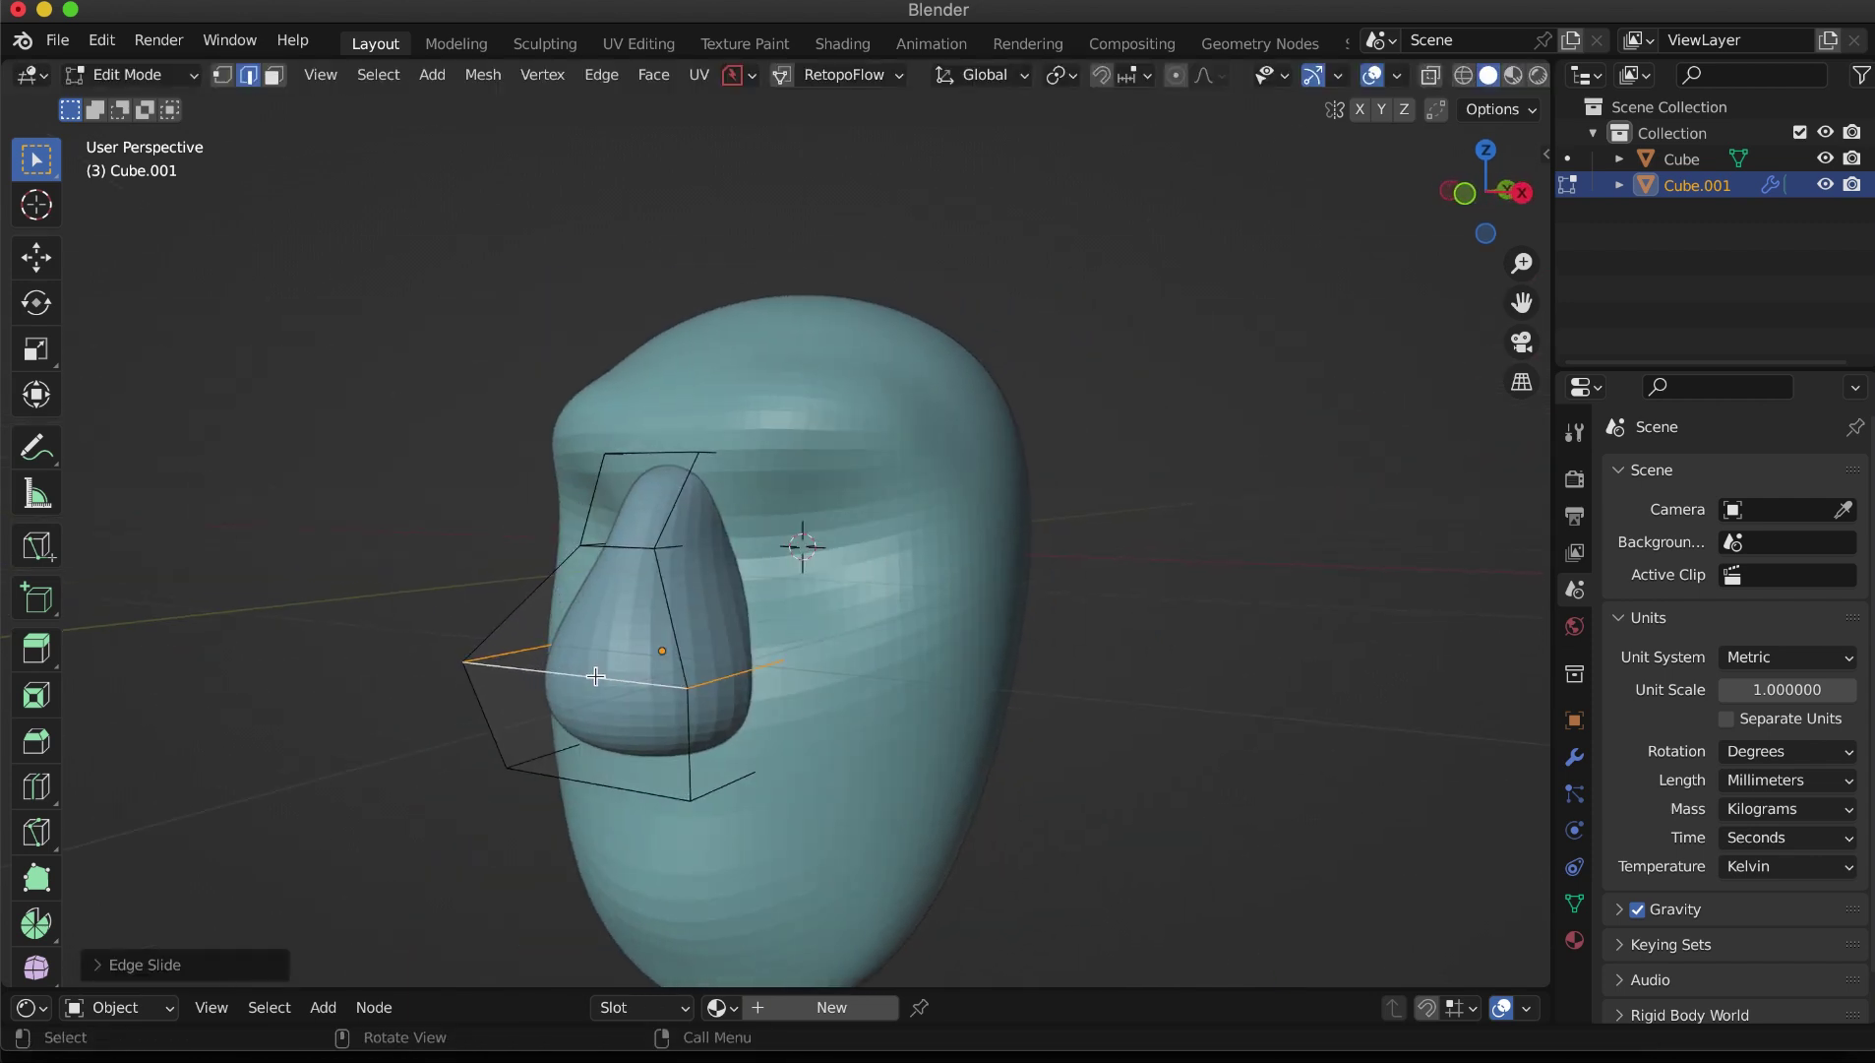
key(g)
key(y)
click(643, 699)
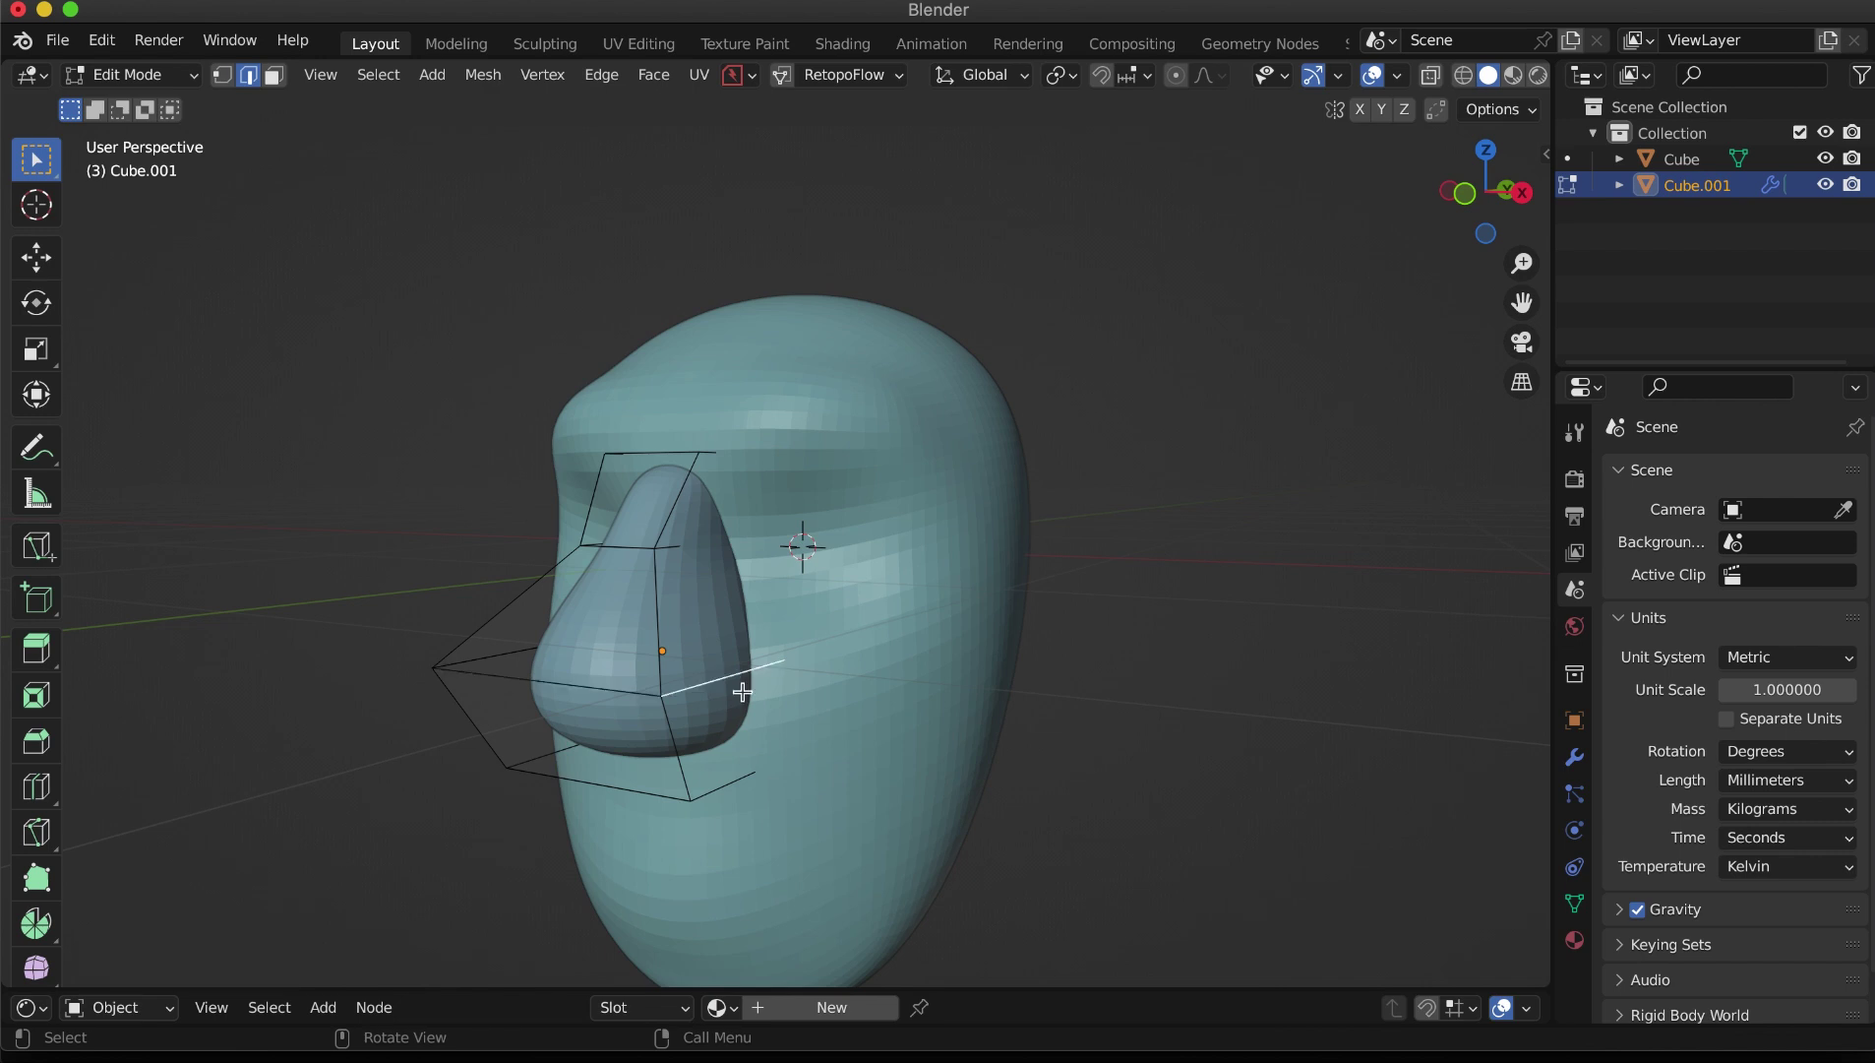
Step: Using X-ray to reach hidden edges, narrow the nose bottom along X
middle_drag(740, 690, 894, 714)
key(alt+z)
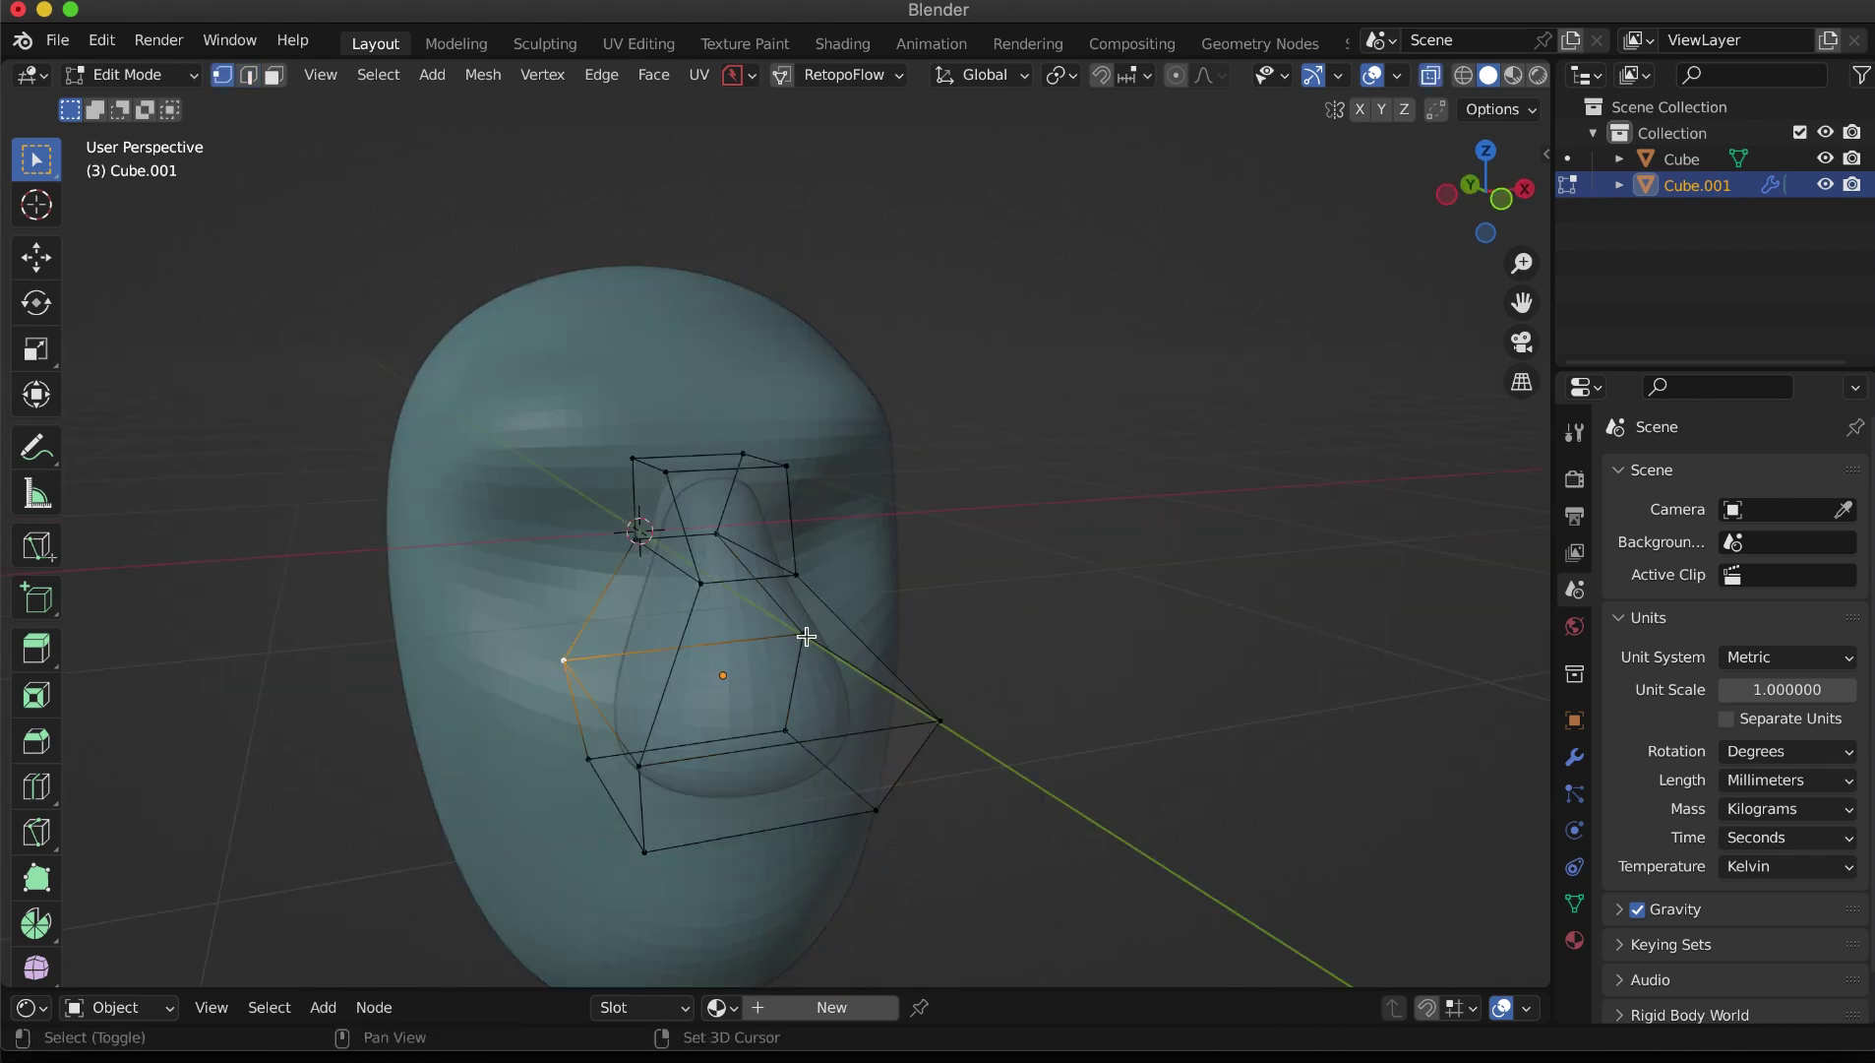
middle_drag(1046, 720, 1030, 715)
key(alt+z)
key(s)
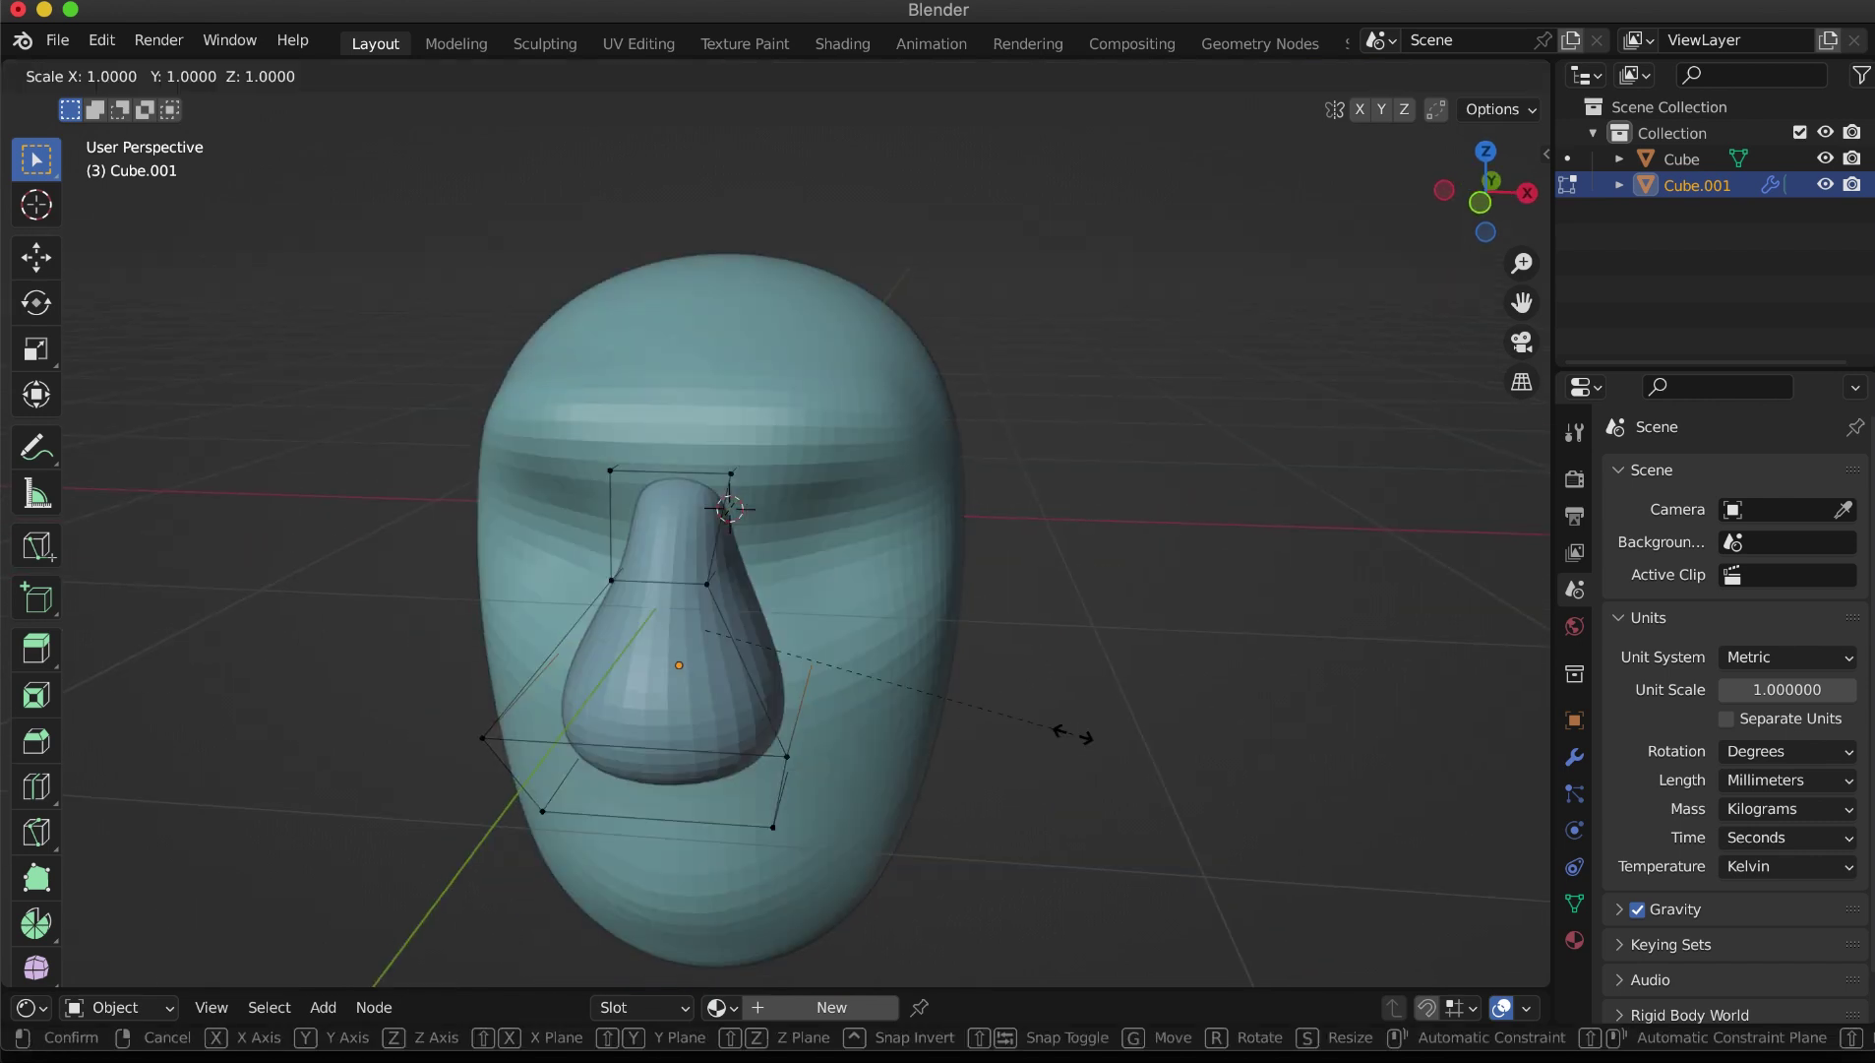
key(x)
click(959, 669)
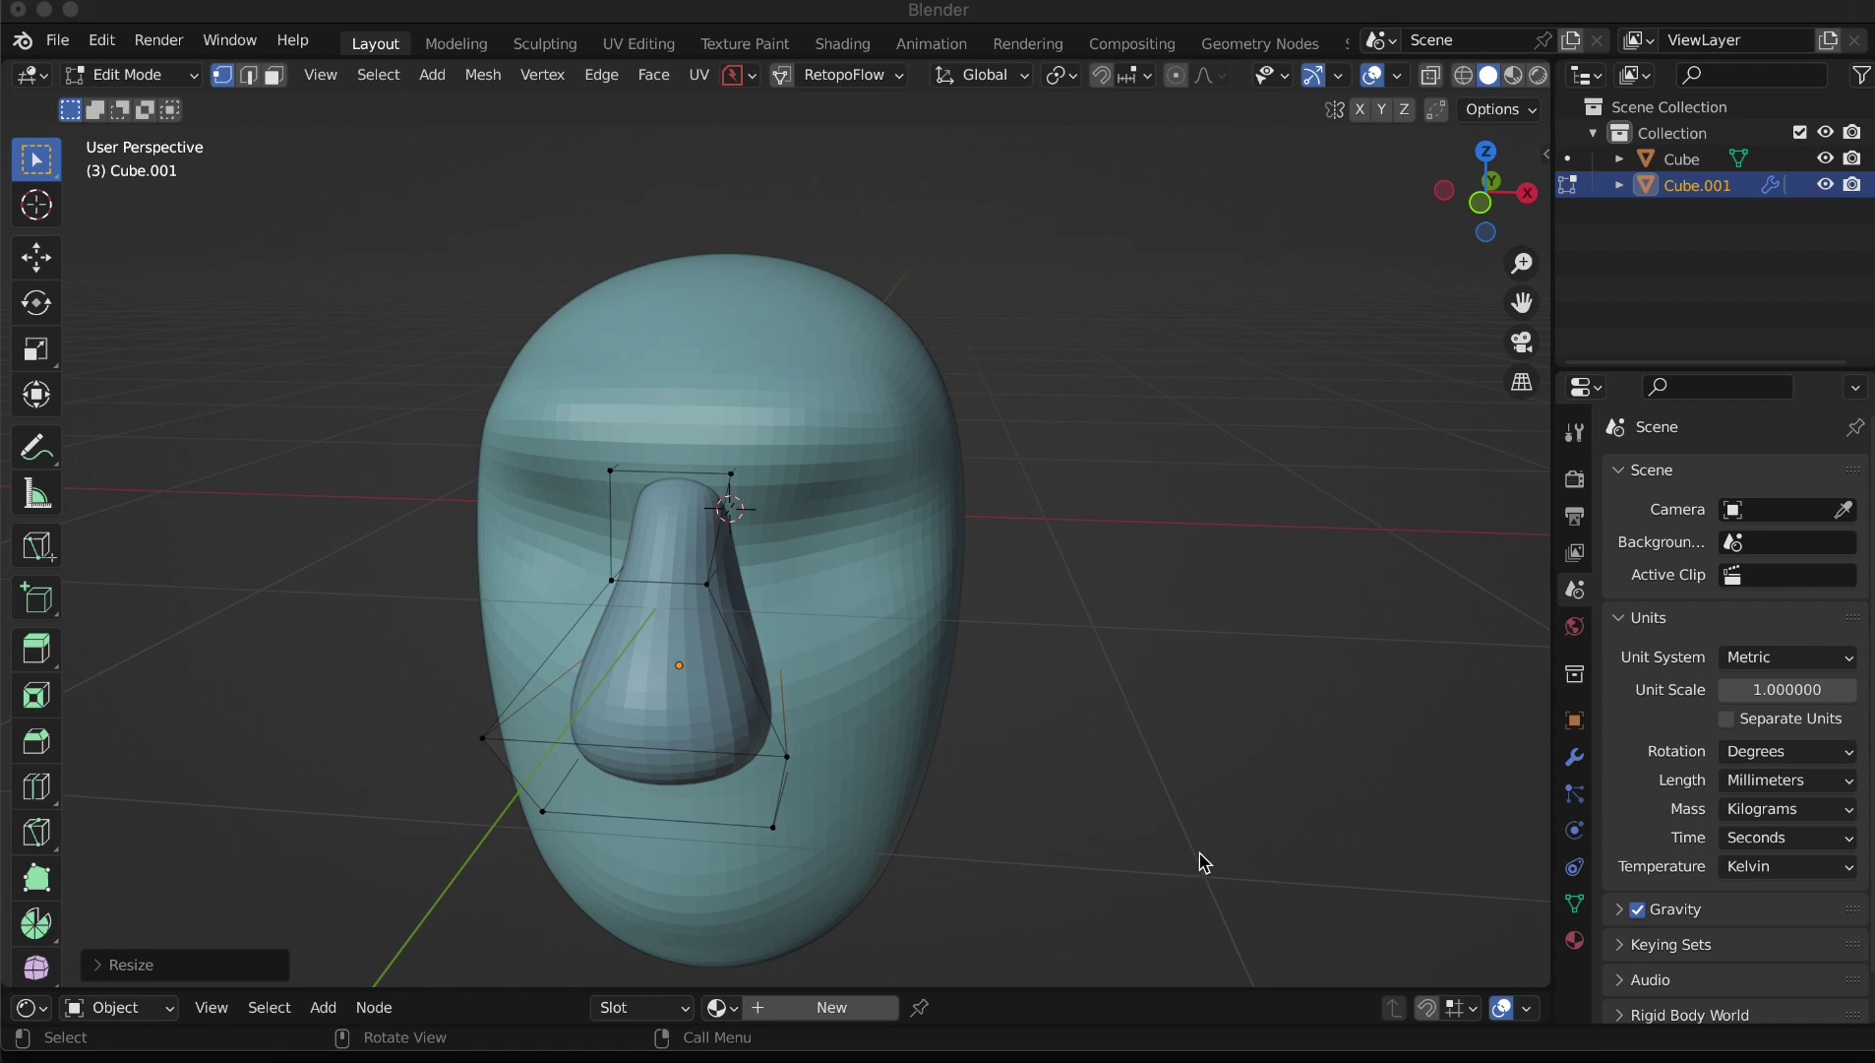
Step: Leave Edit Mode, deselect the nose, and return to the front view
key(Tab)
click(1040, 772)
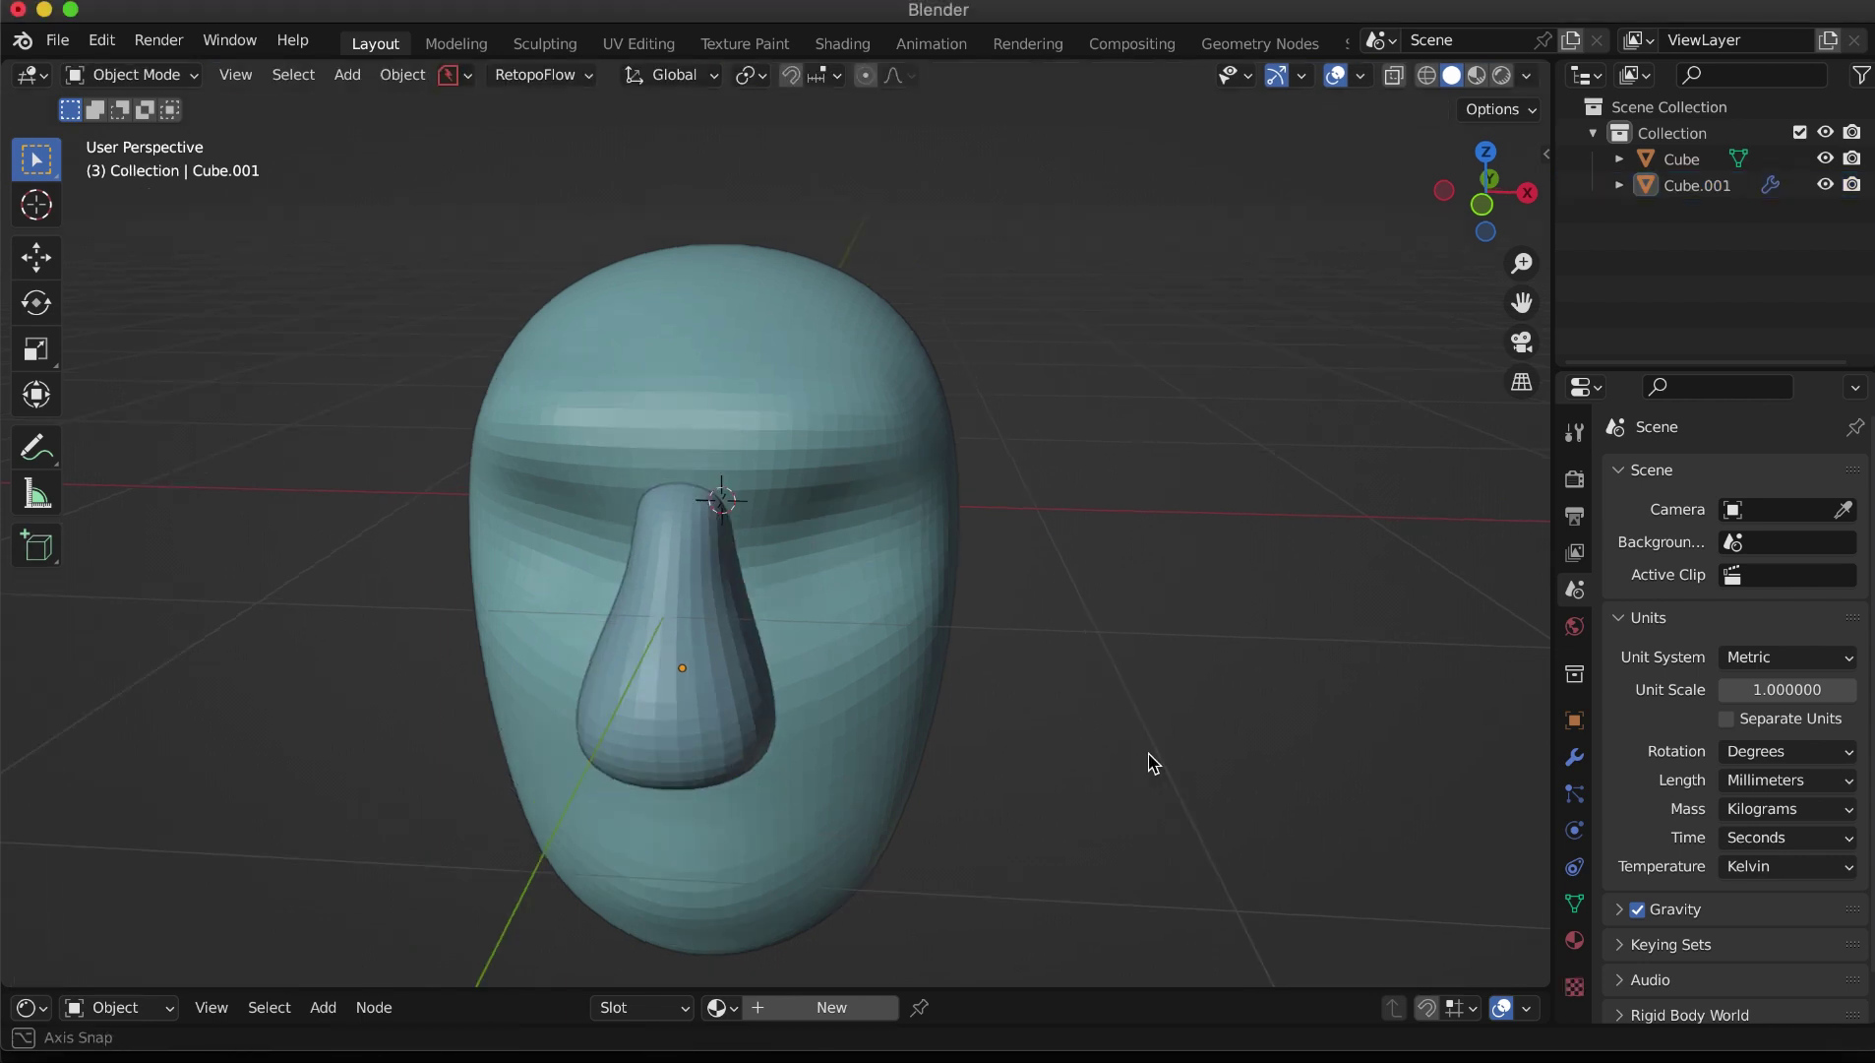
mouse_move(1040, 772)
middle_down()
mouse_move(1095, 679)
mouse_move(941, 703)
middle_up()
key(KP_1)
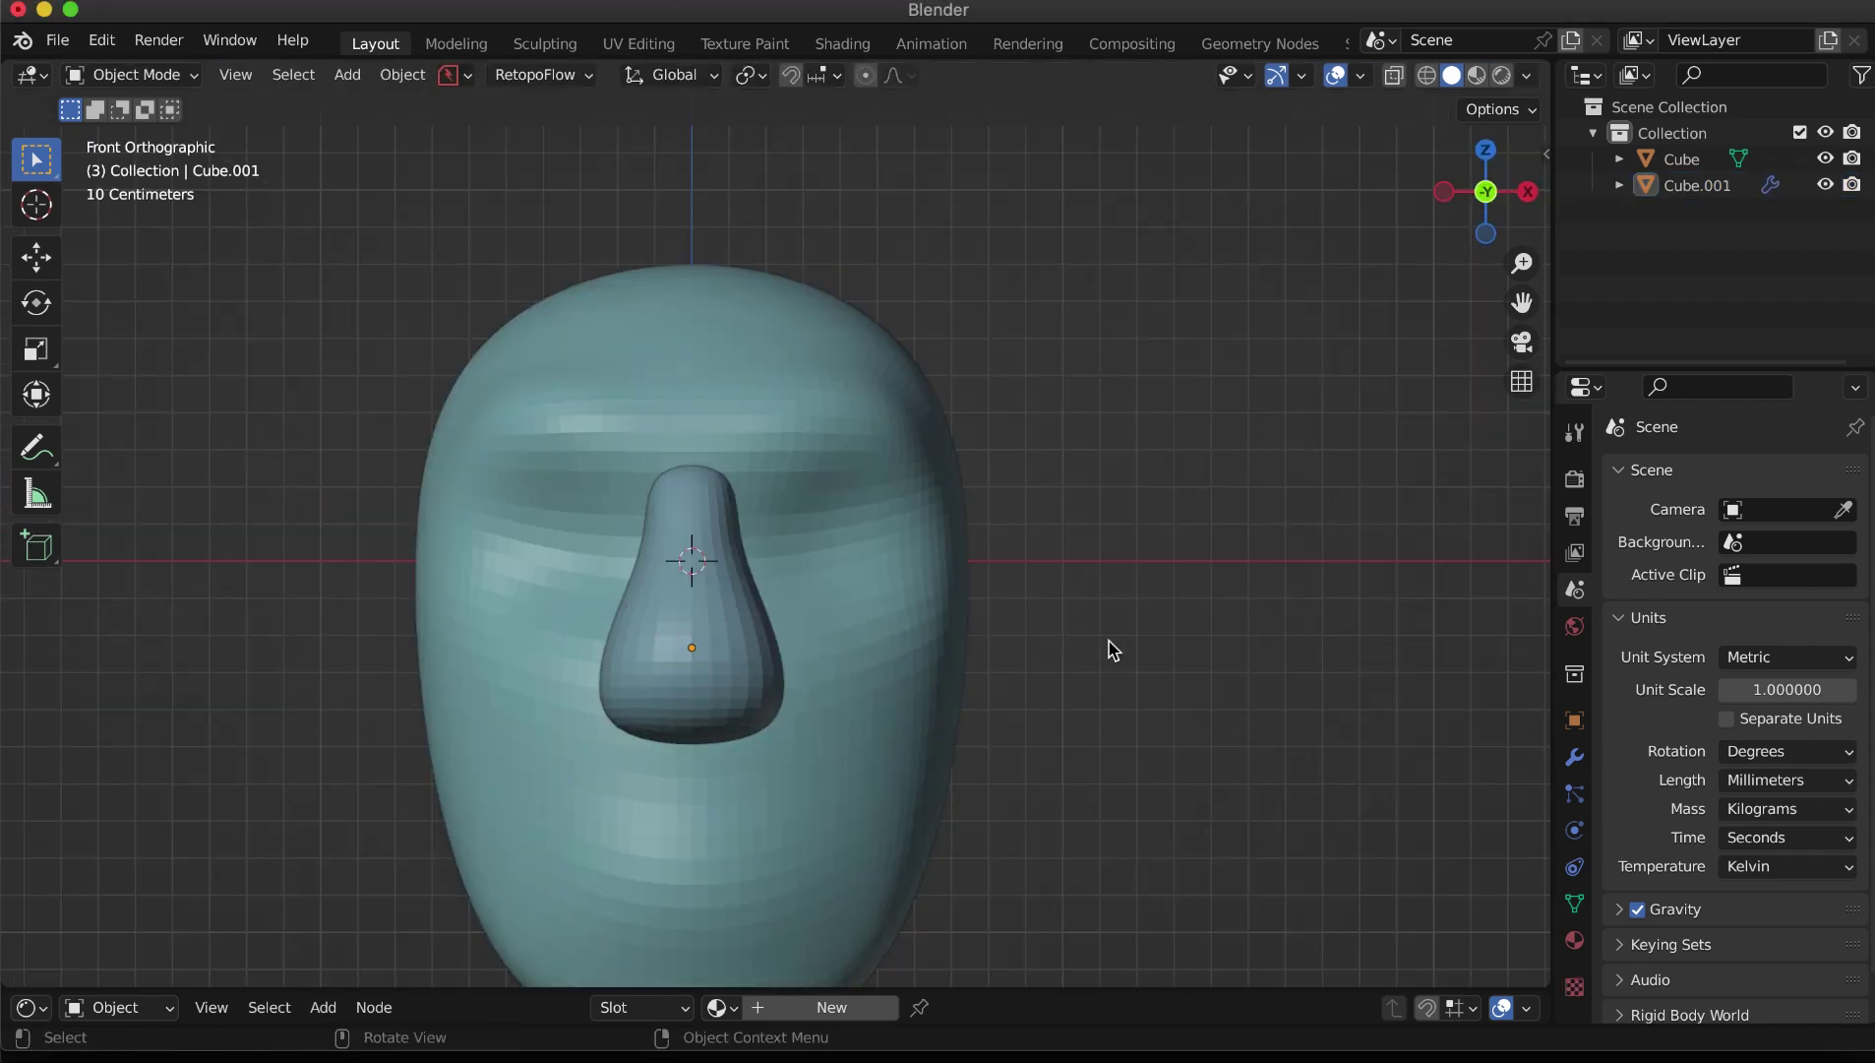
key(shift+a)
mouse_move(1034, 524)
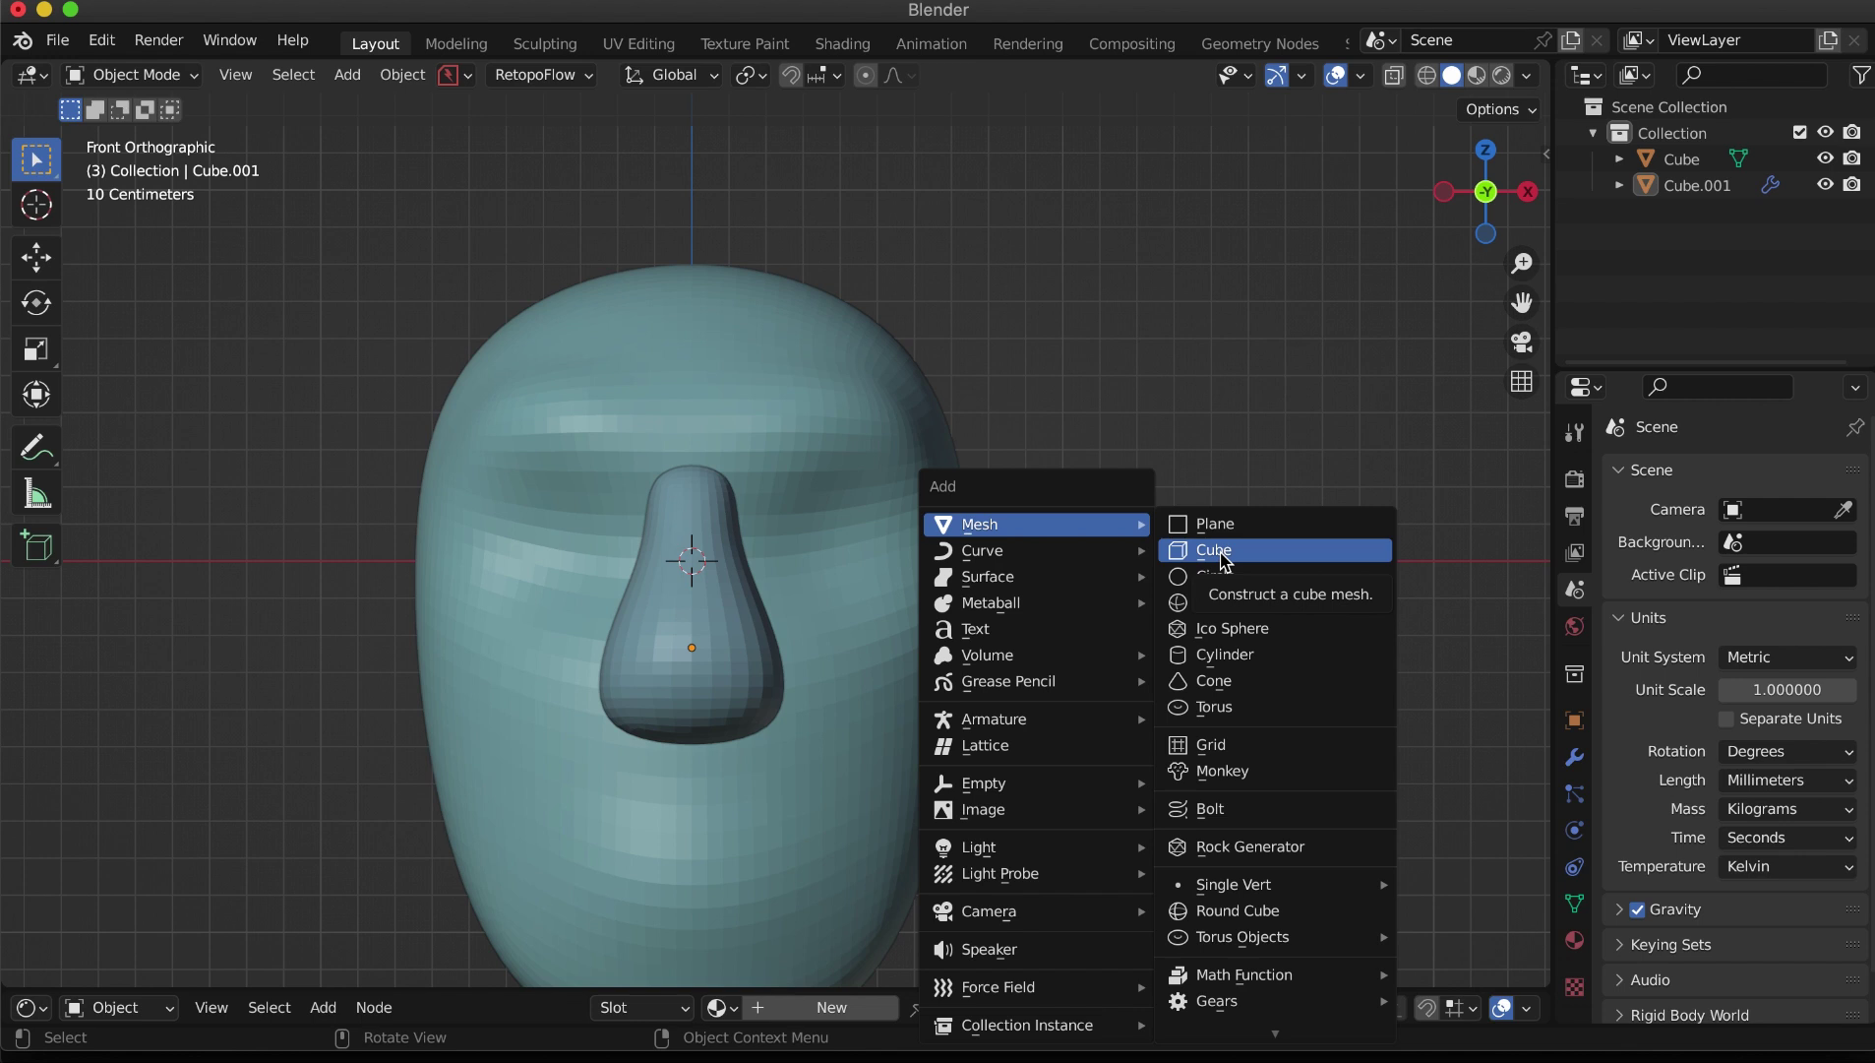
Step: Add a cube smoothed into a sphere, shrink it, and move it along X to the head's right side
click(1223, 559)
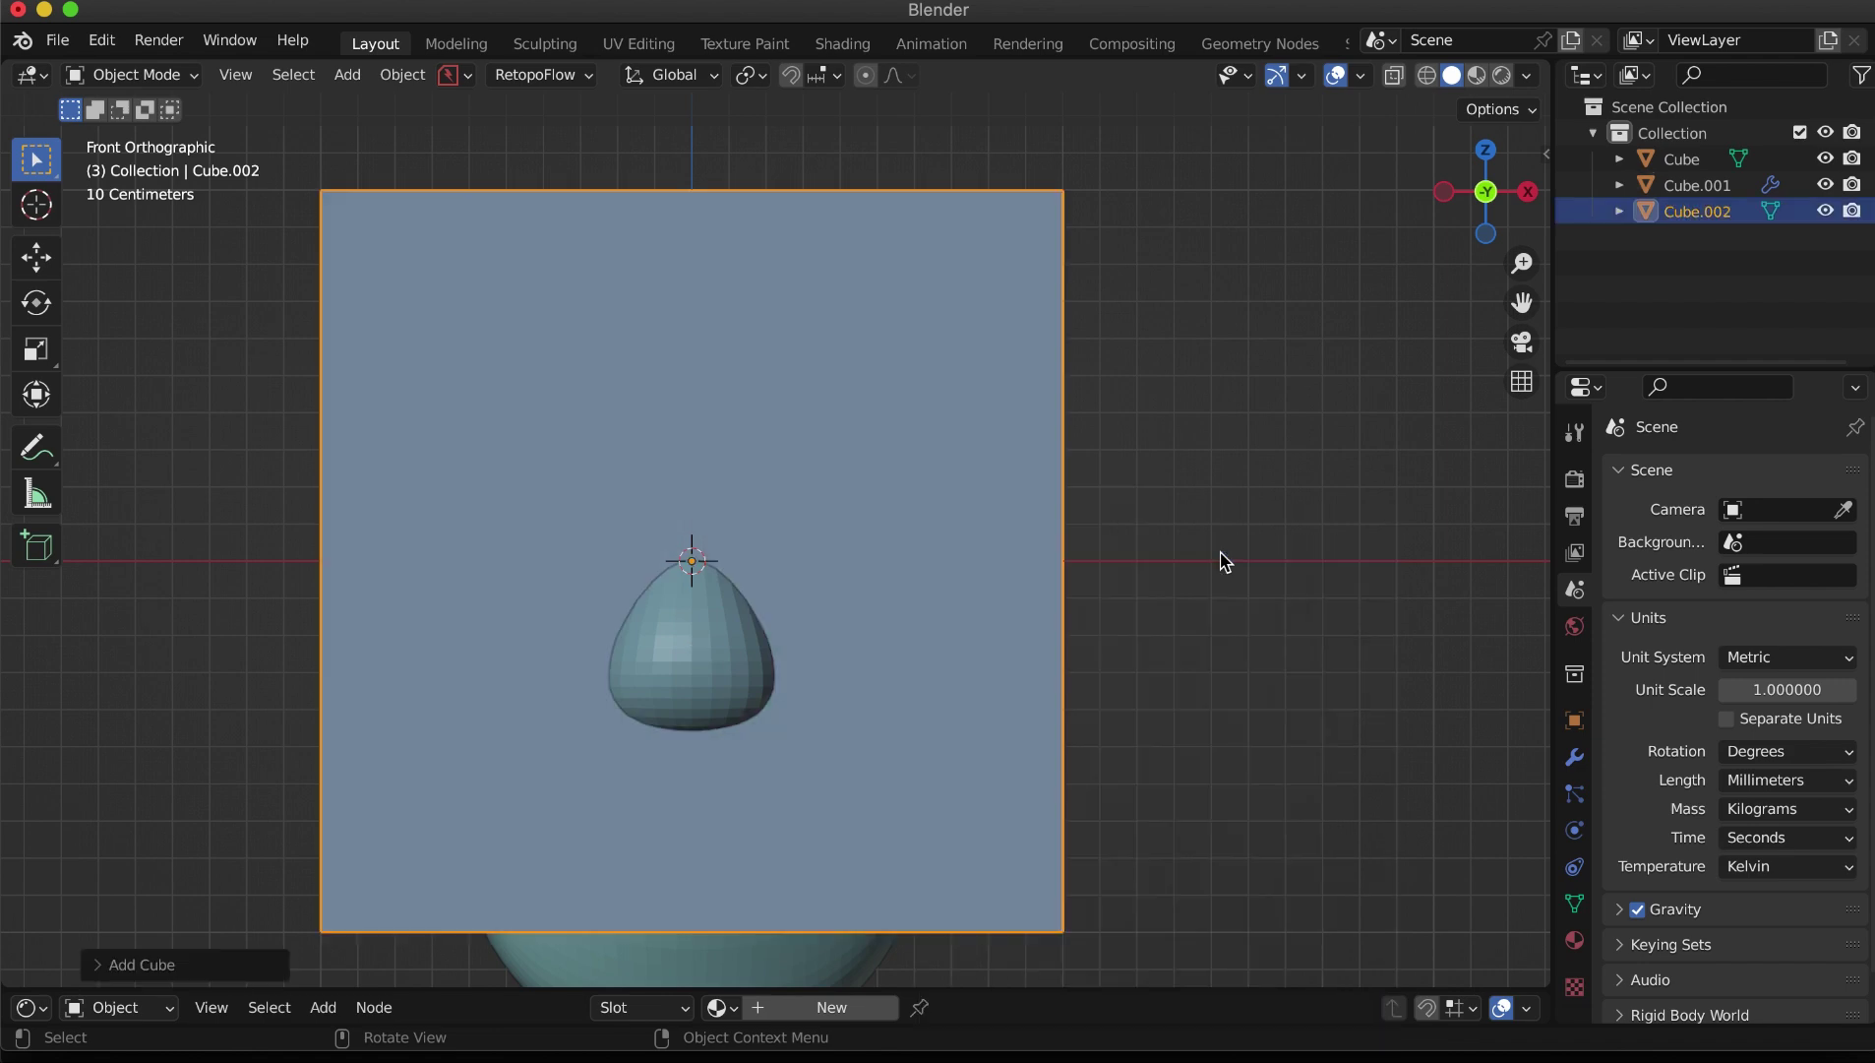
key(ctrl+2)
key(s)
click(998, 519)
key(g)
key(x)
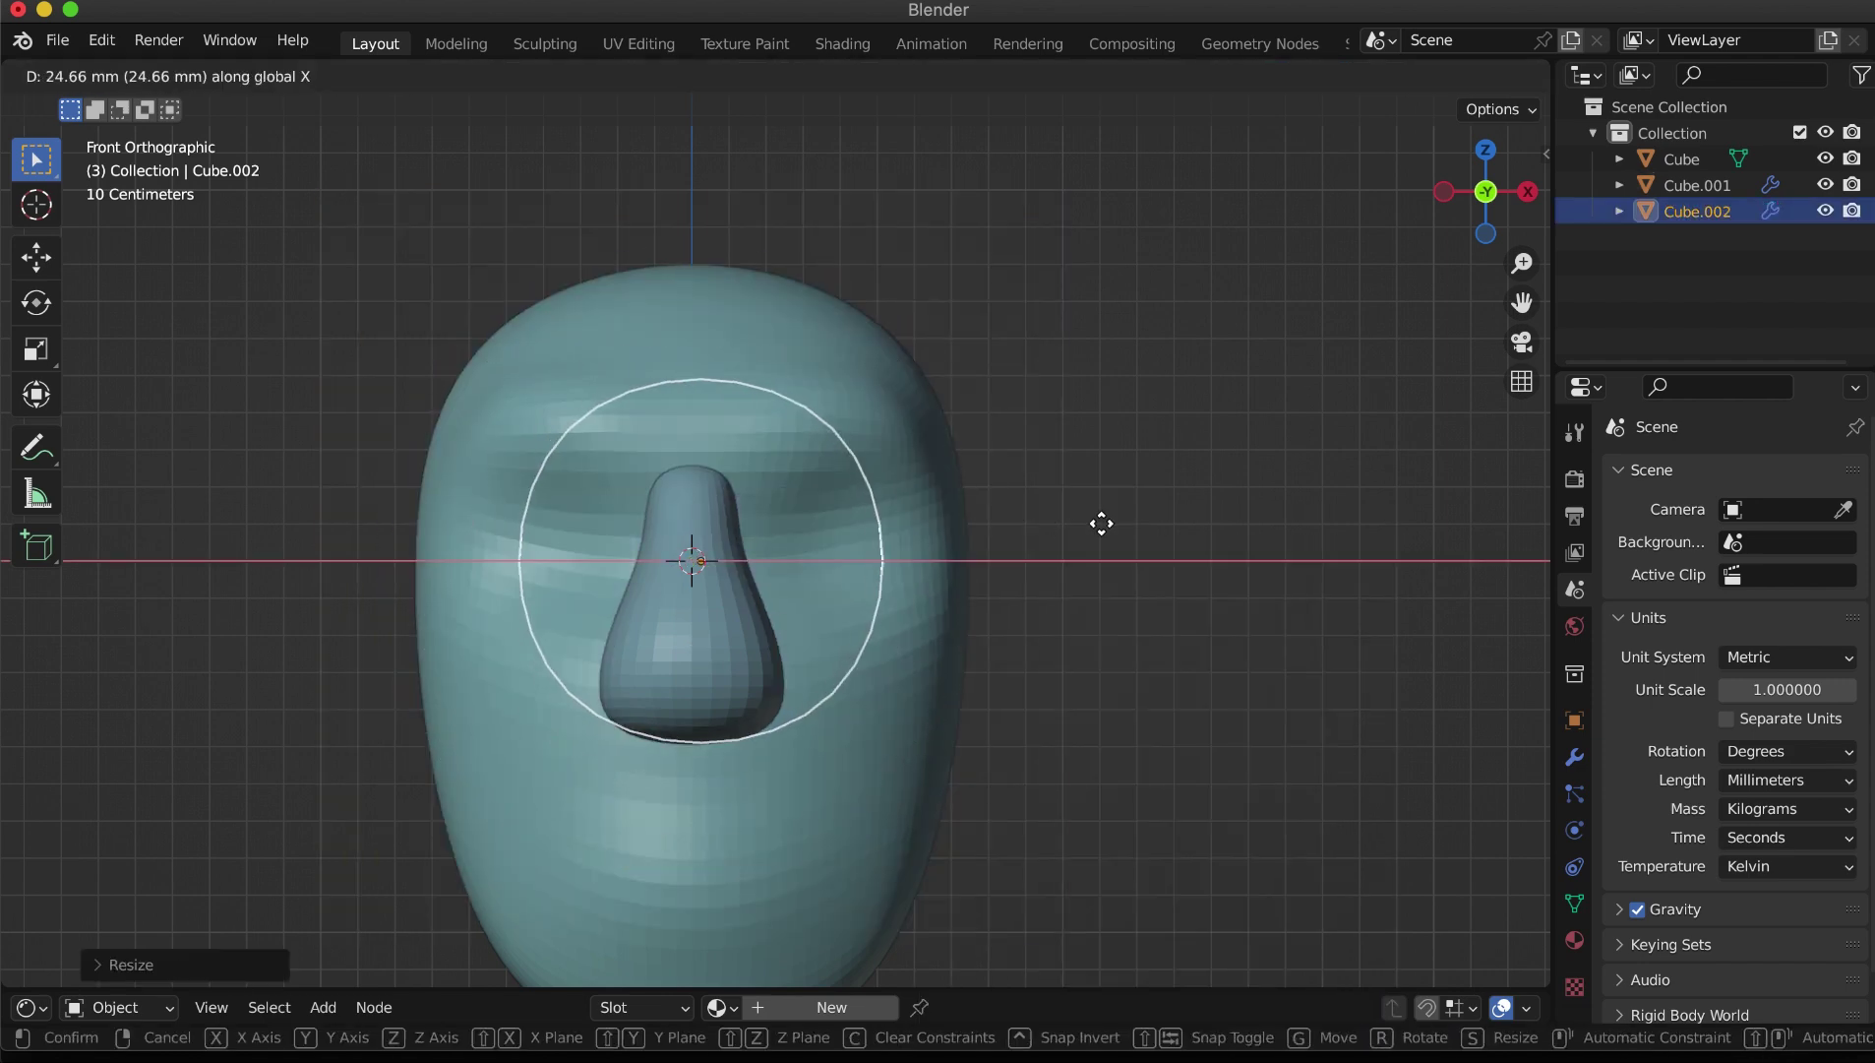
click(1298, 532)
Step: Resize and nudge the sphere along X, then flatten it along Y into an ear shape
key(s)
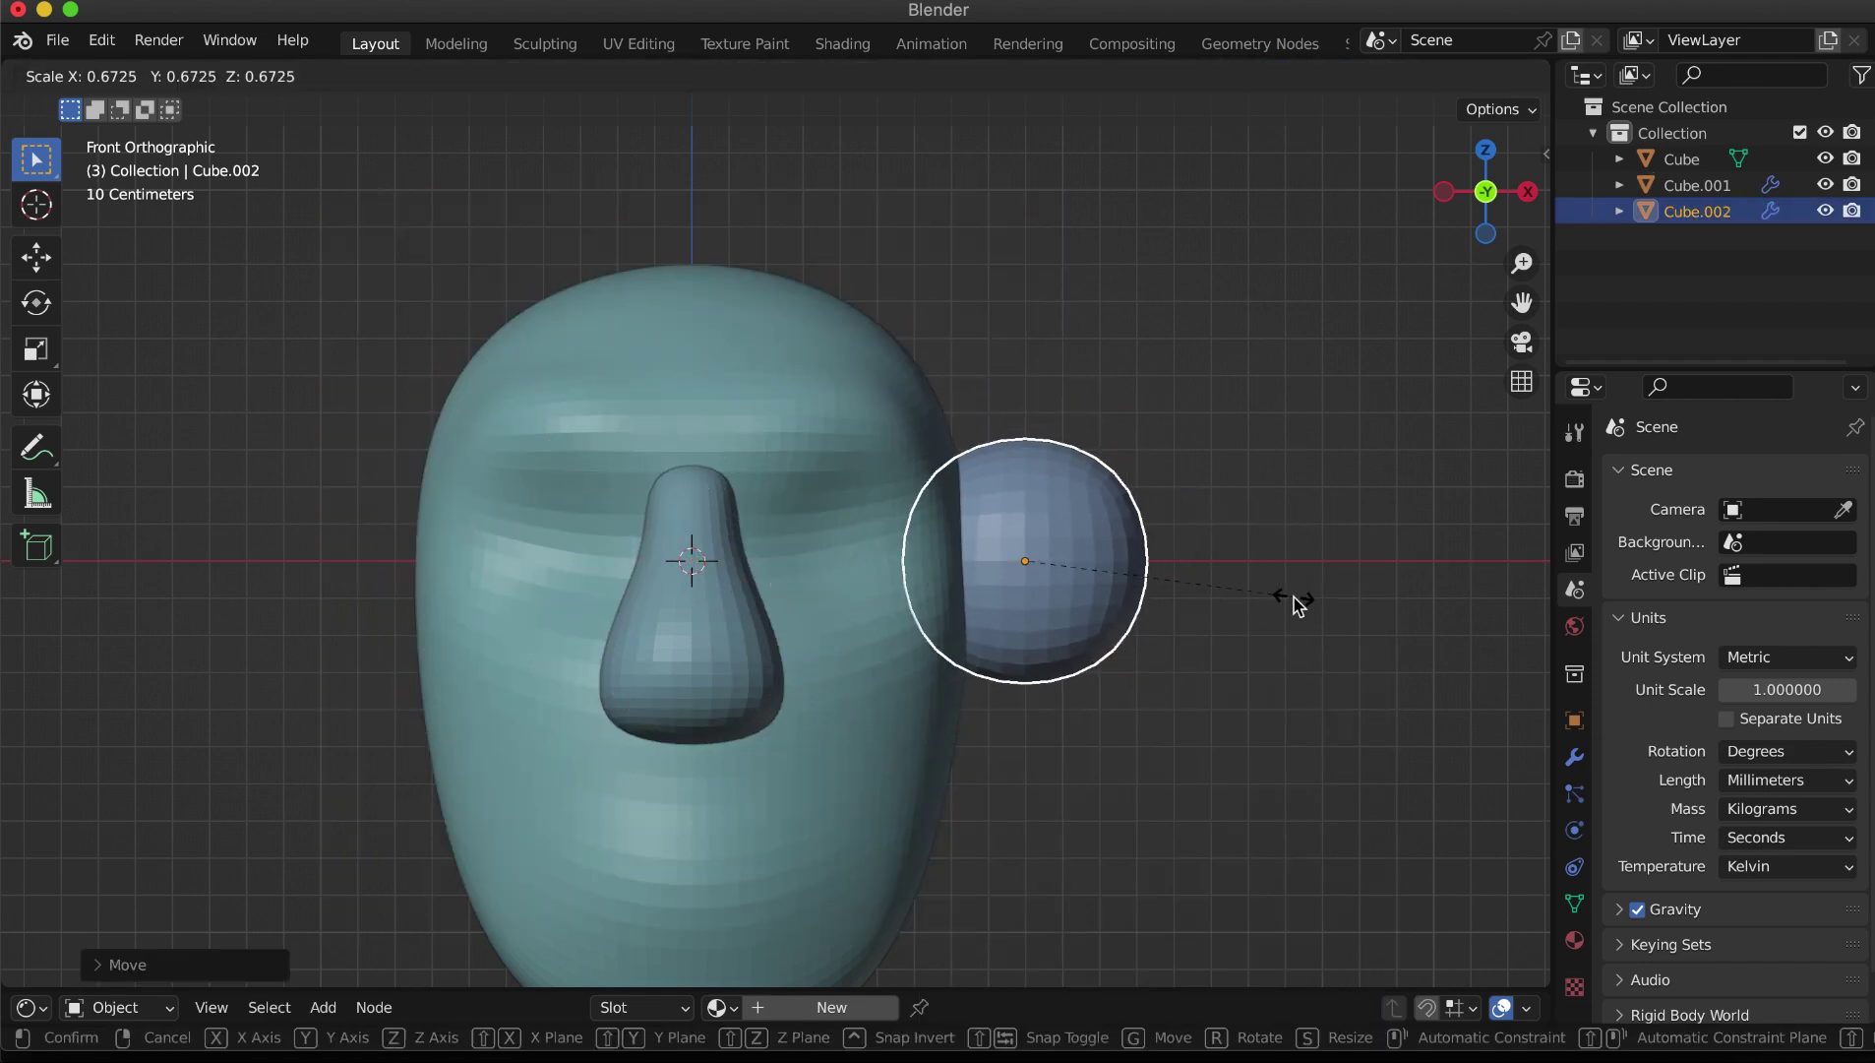
click(1287, 602)
key(g)
key(x)
mouse_move(1315, 590)
middle_down()
mouse_move(1136, 640)
mouse_move(1167, 627)
middle_up()
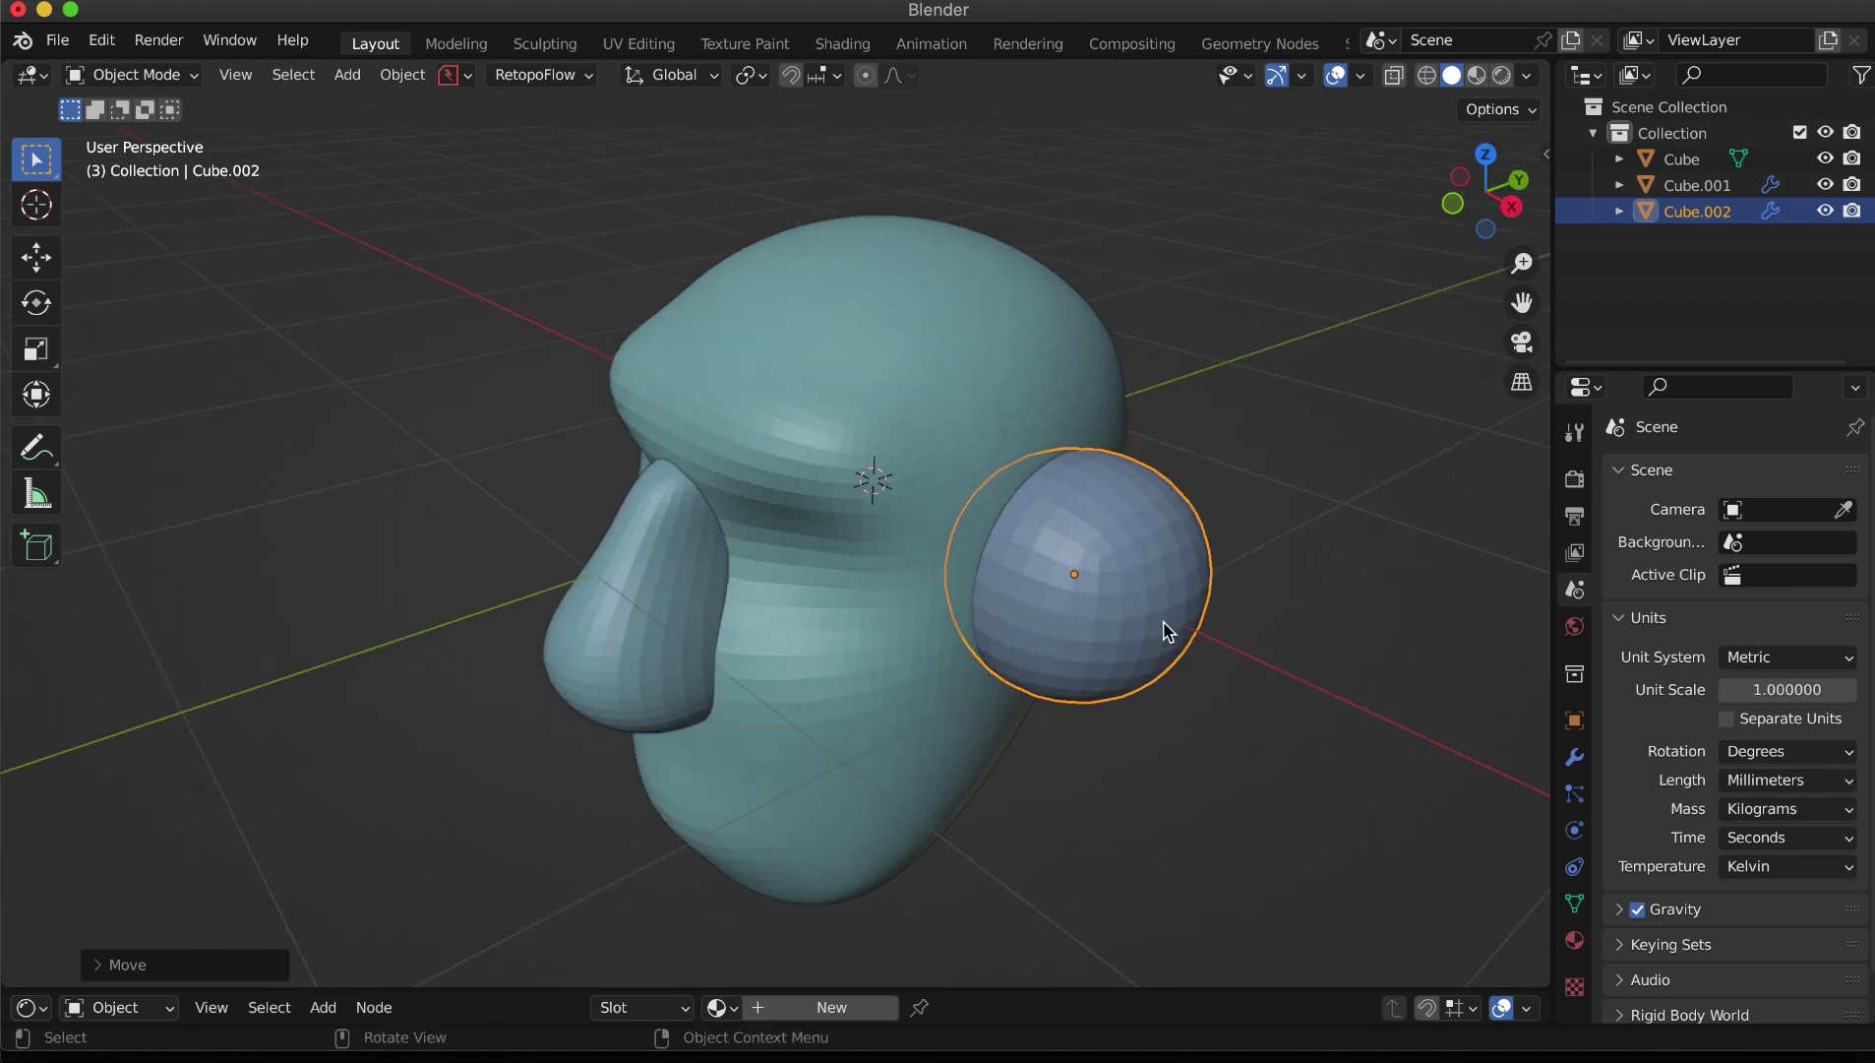
key(s)
key(y)
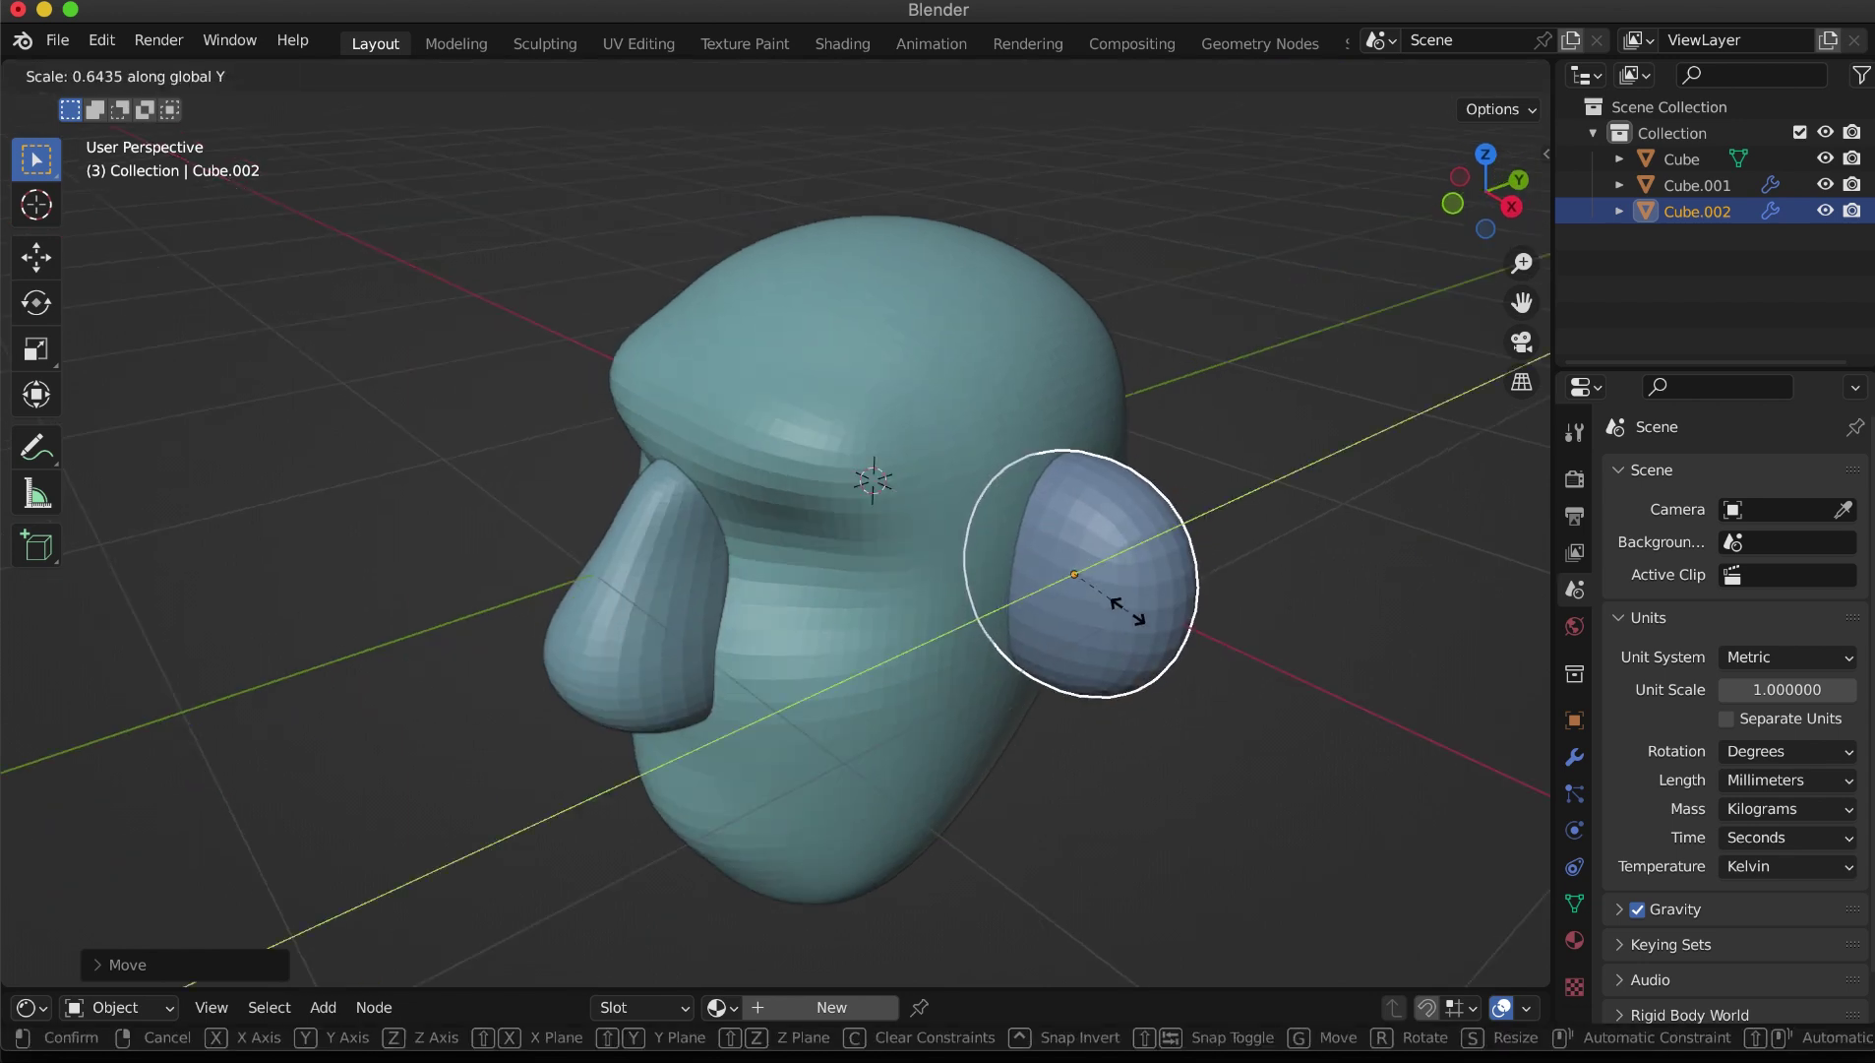
click(1121, 607)
Step: Inset the ear's outer face and extrude it inward twice to hollow the ear
key(Tab)
key(3)
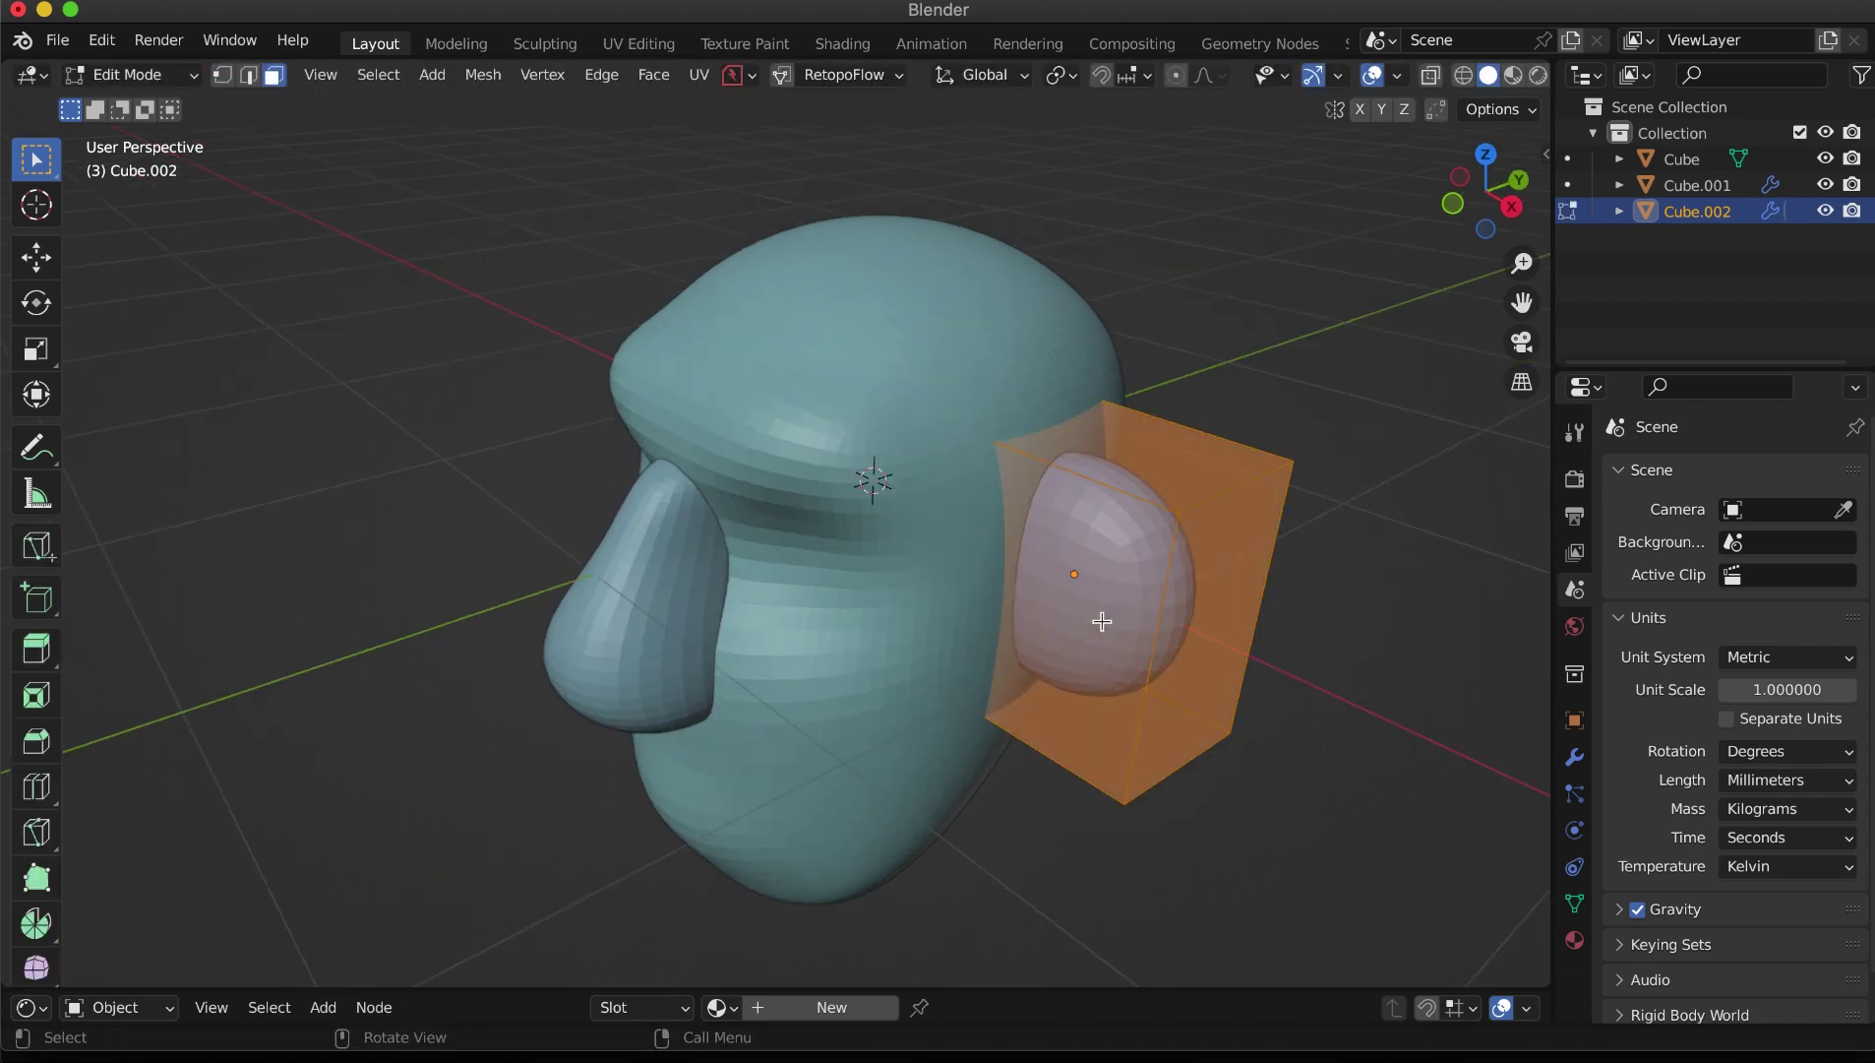
click(1097, 620)
key(i)
click(1111, 637)
key(e)
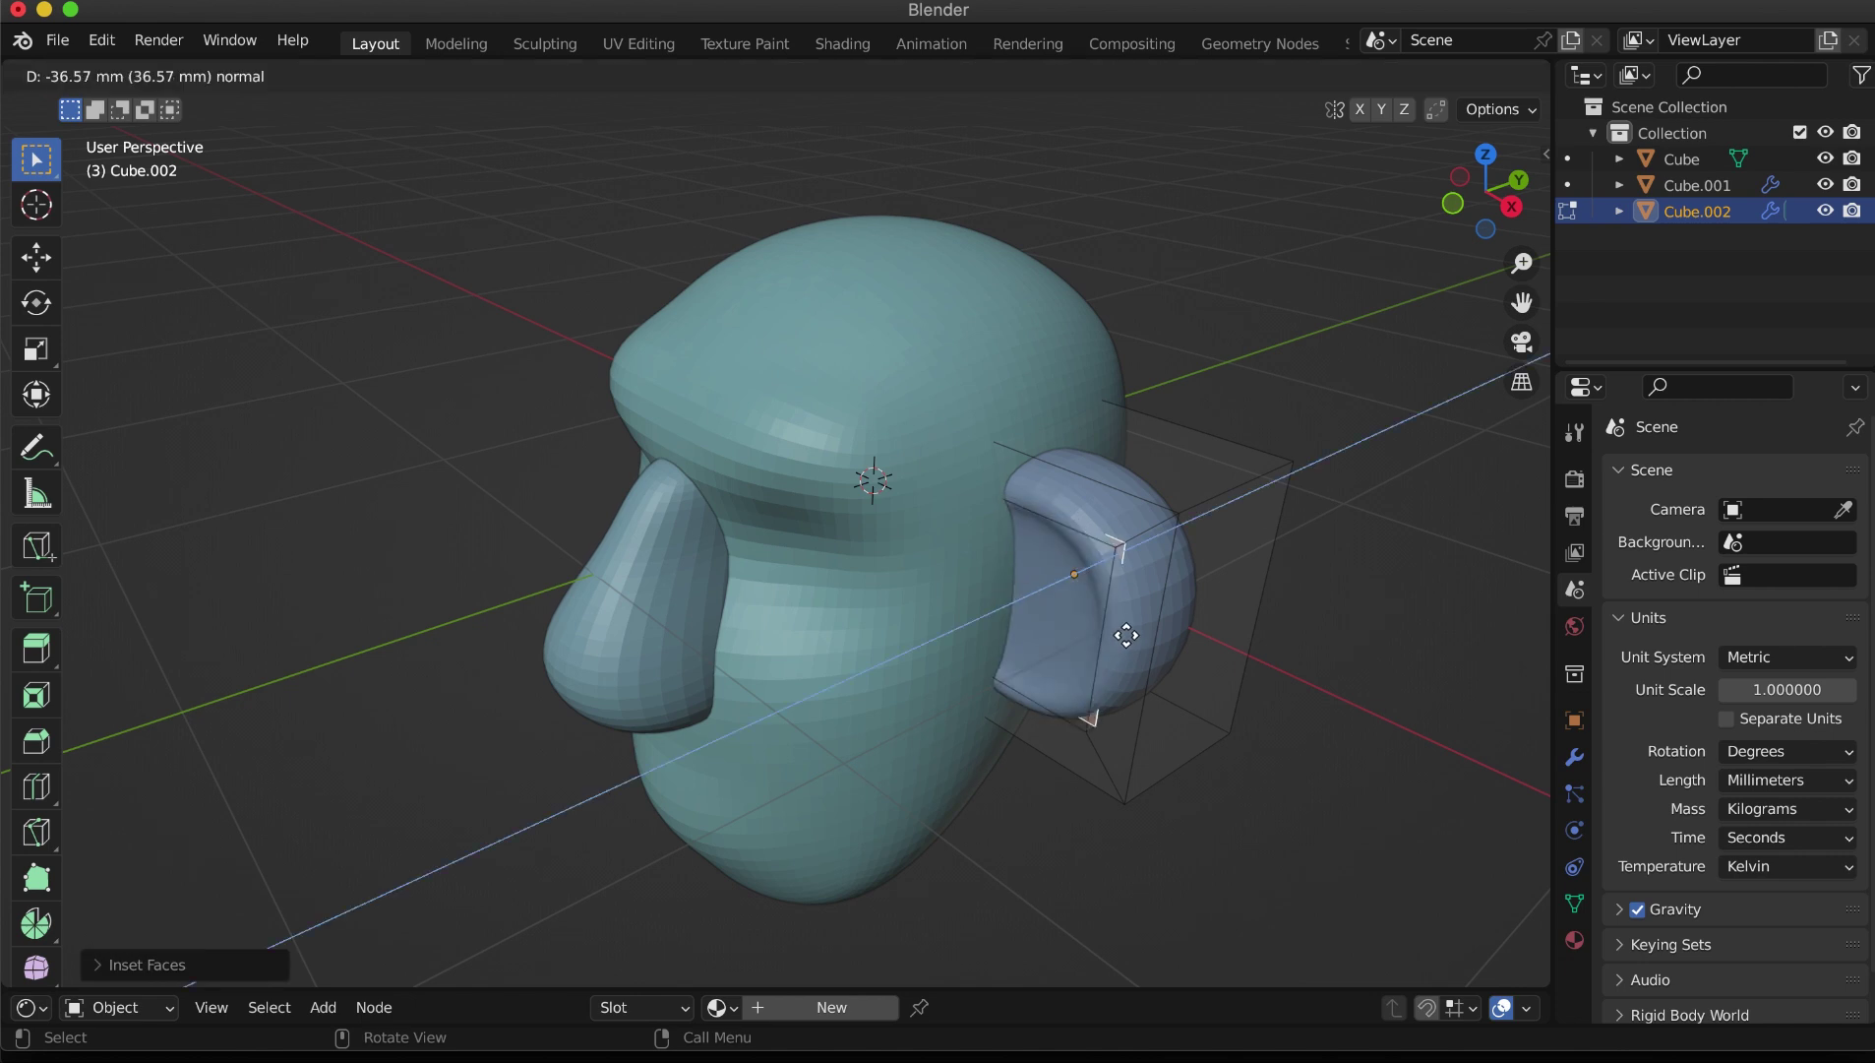
click(1142, 630)
key(s)
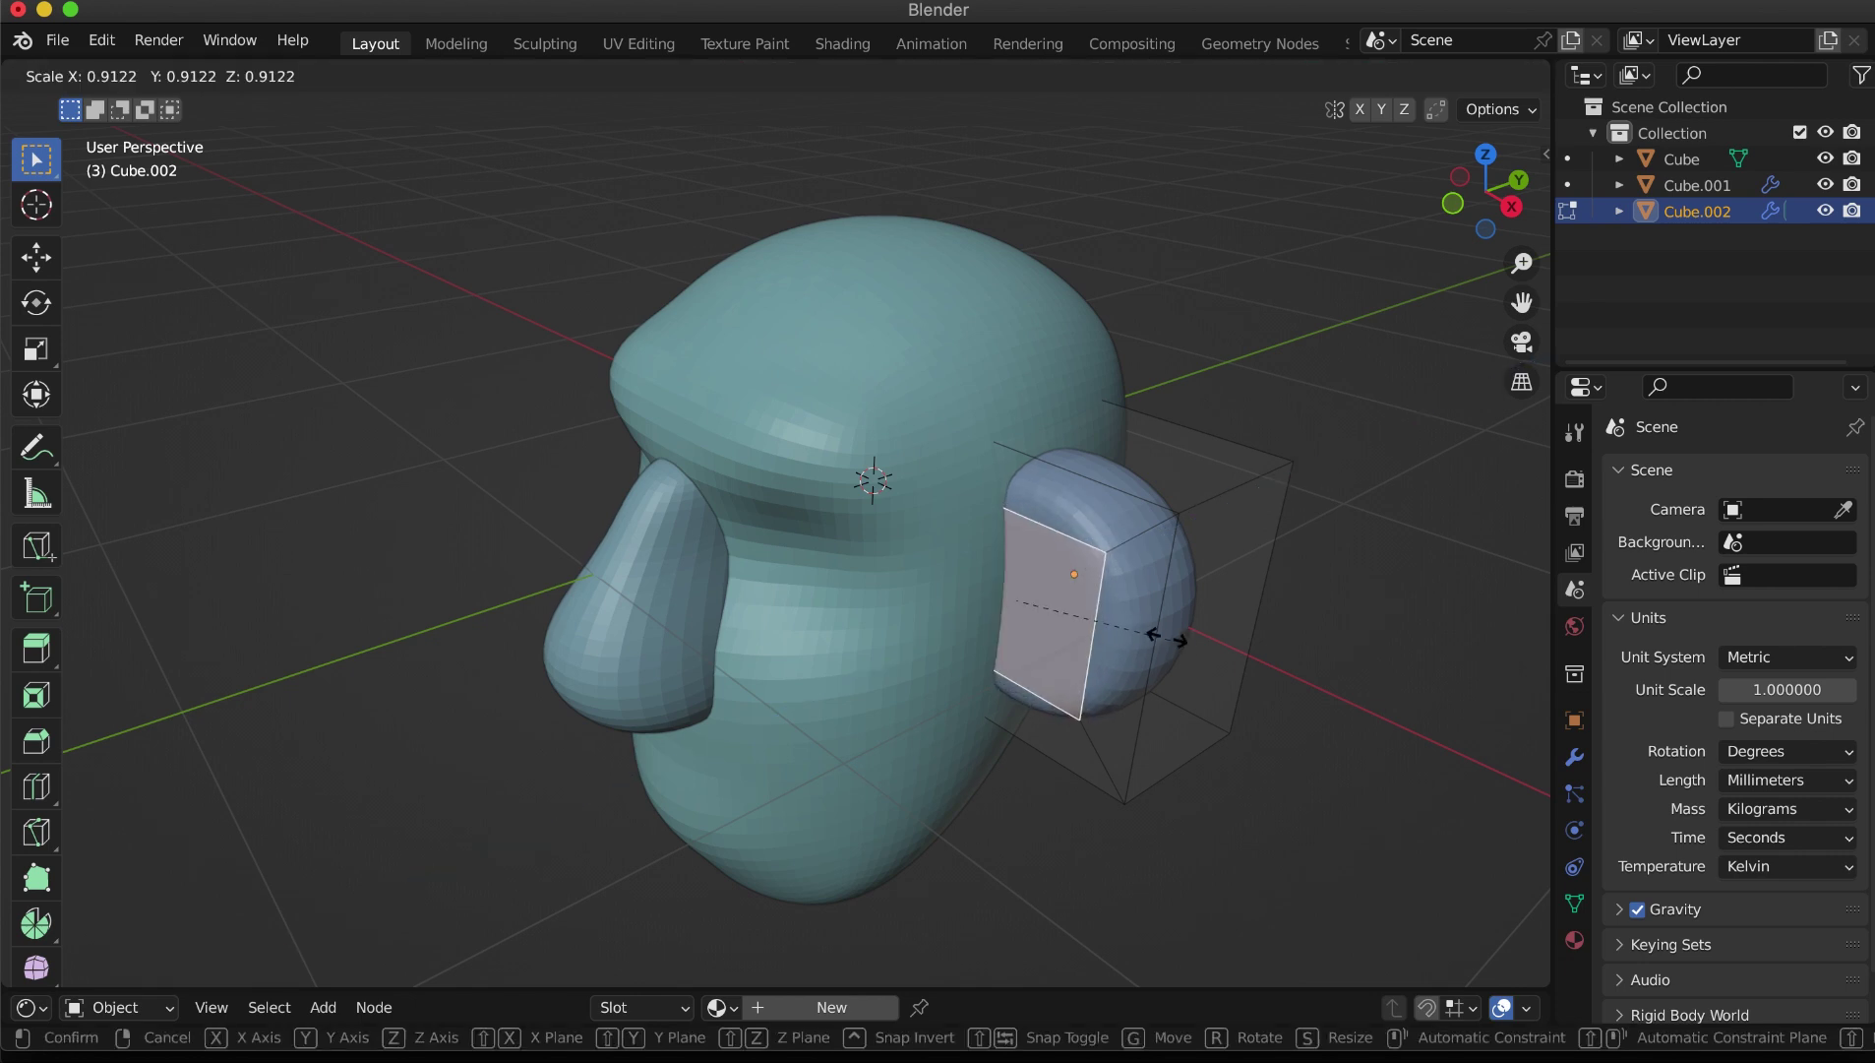
click(1162, 631)
key(e)
click(1194, 619)
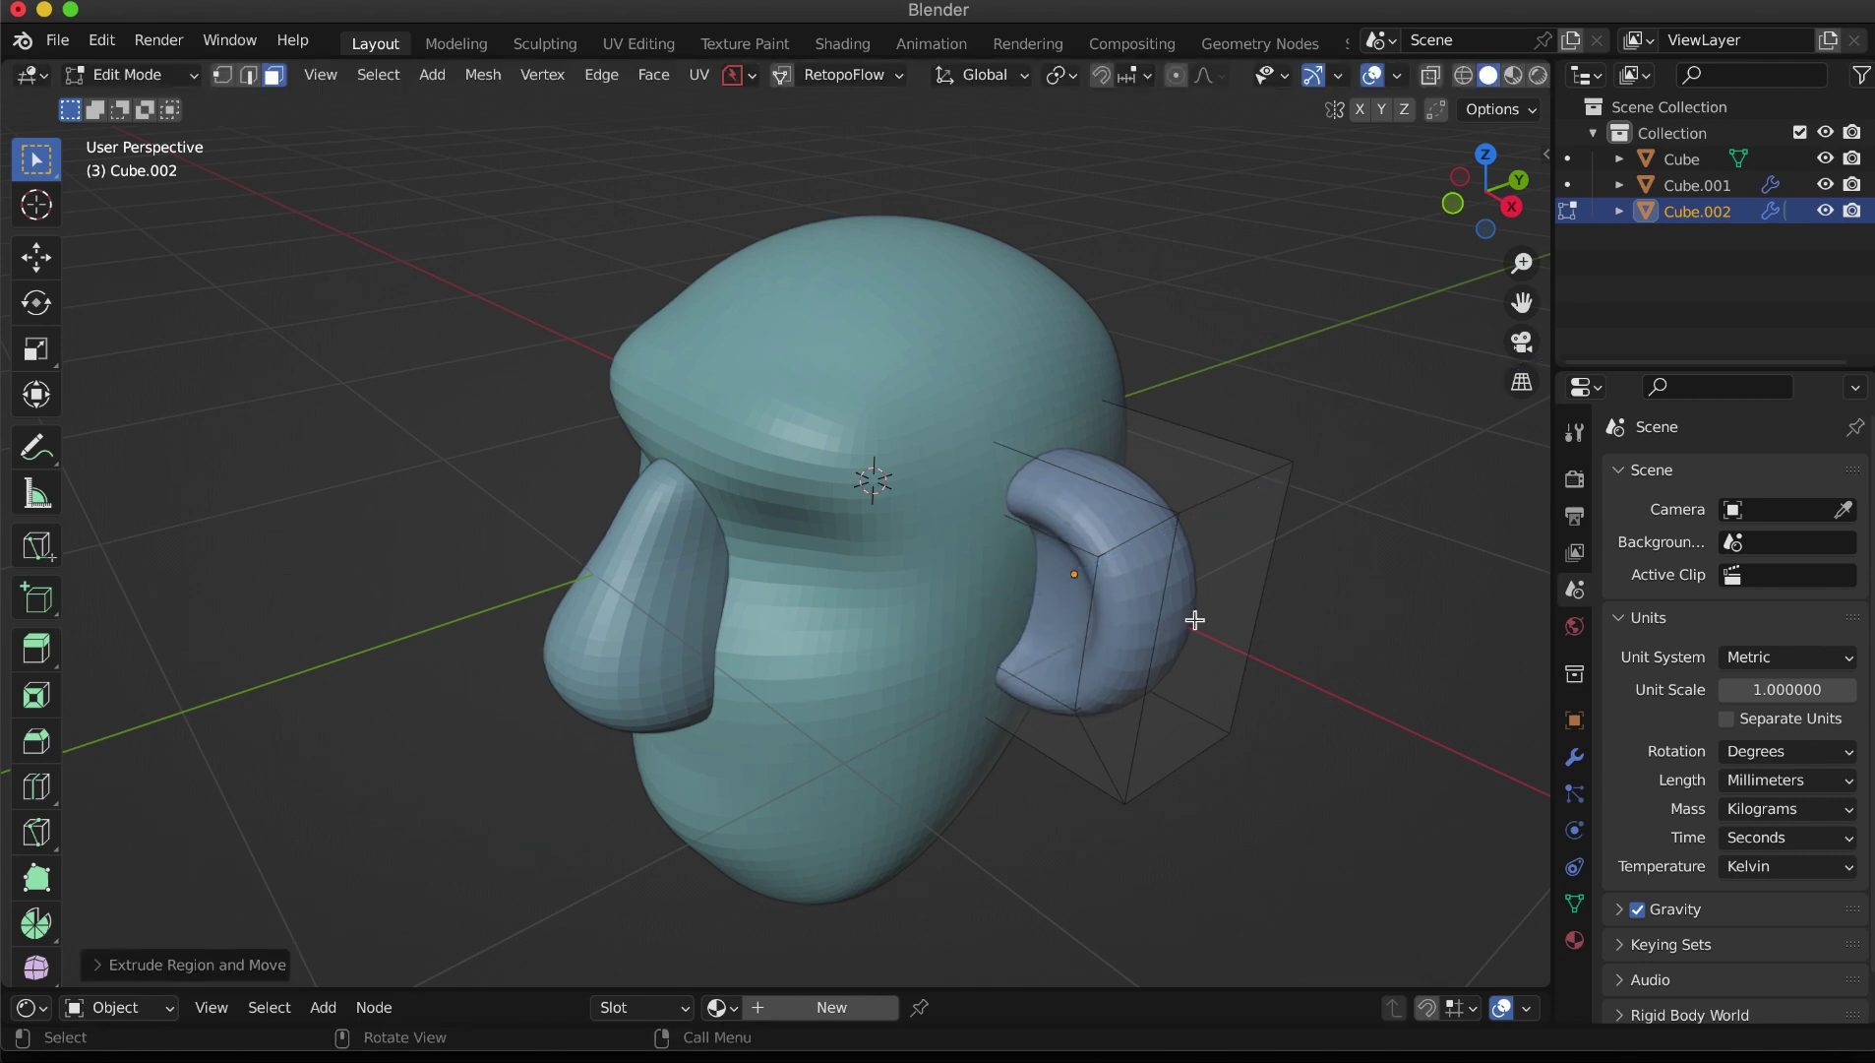
key(Tab)
Step: Thin the ear further along Y and return to the front view
key(s)
key(y)
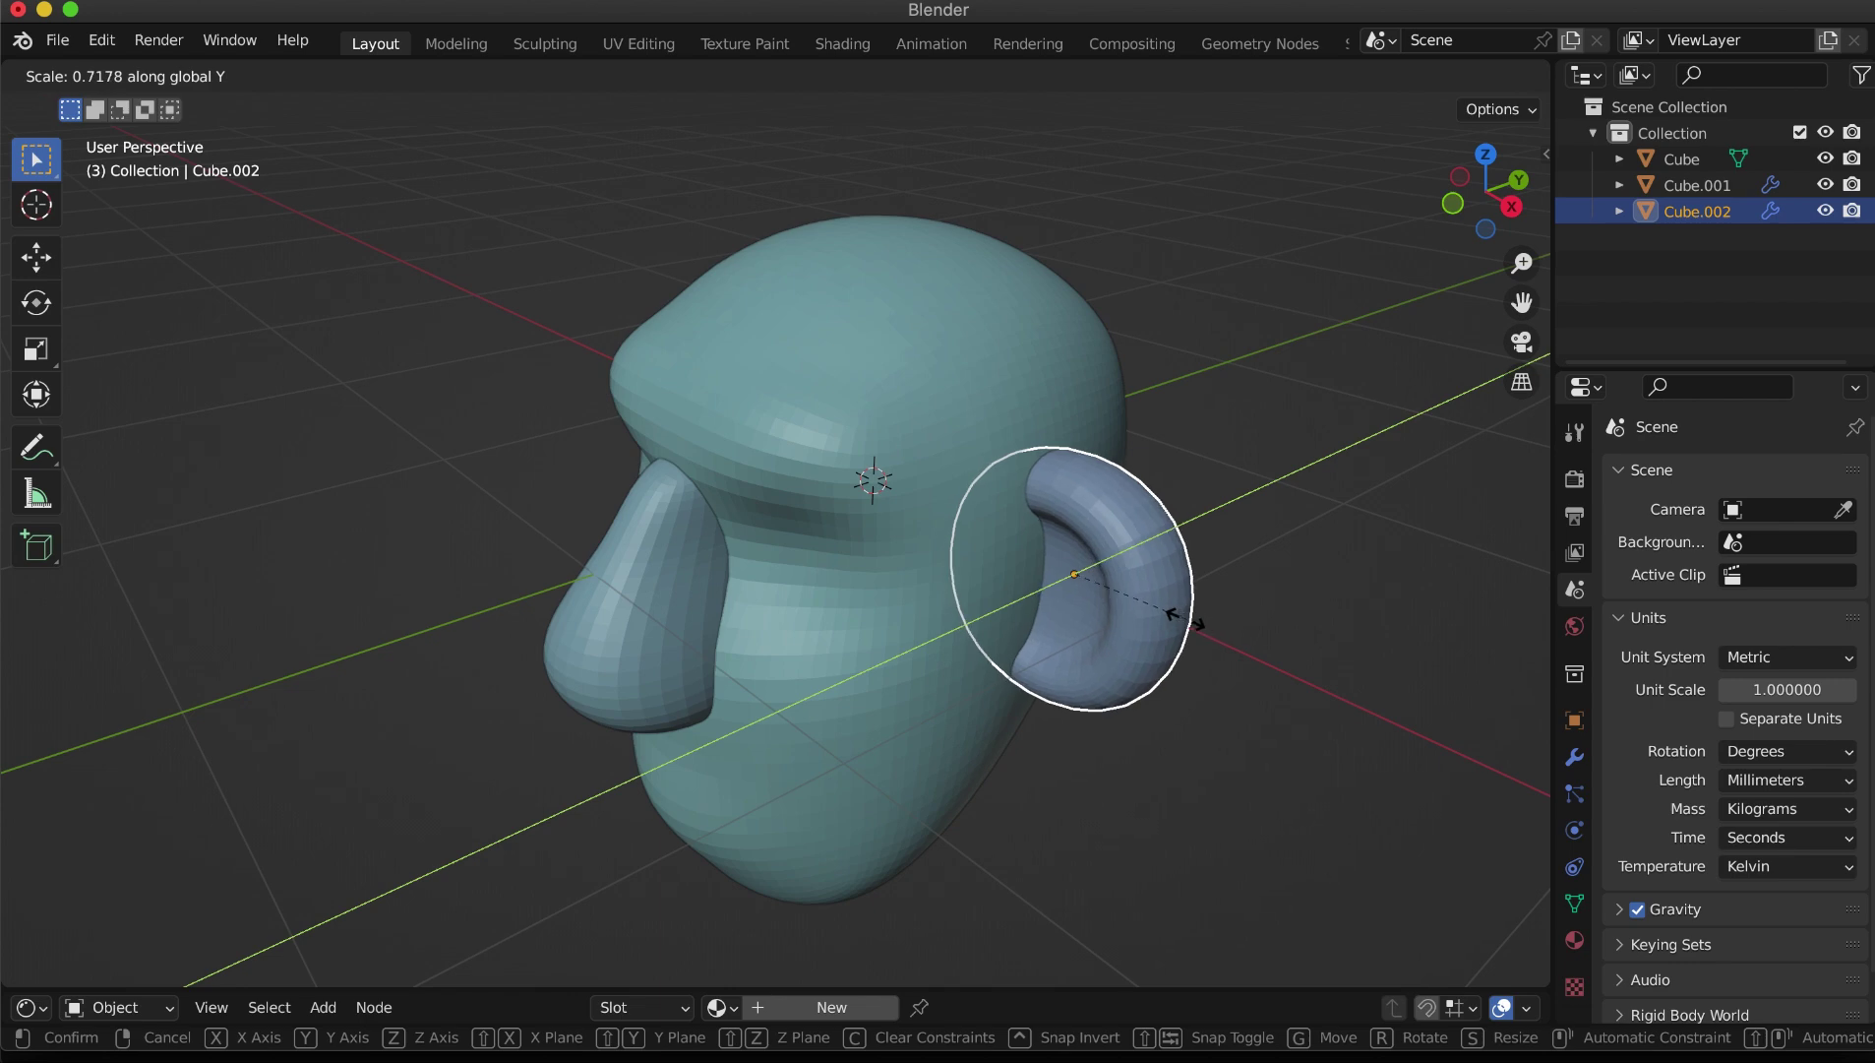
click(1186, 623)
key(grave)
click(1054, 565)
Step: Angle the ear against the head from the top view and move it slightly lower
key(grave)
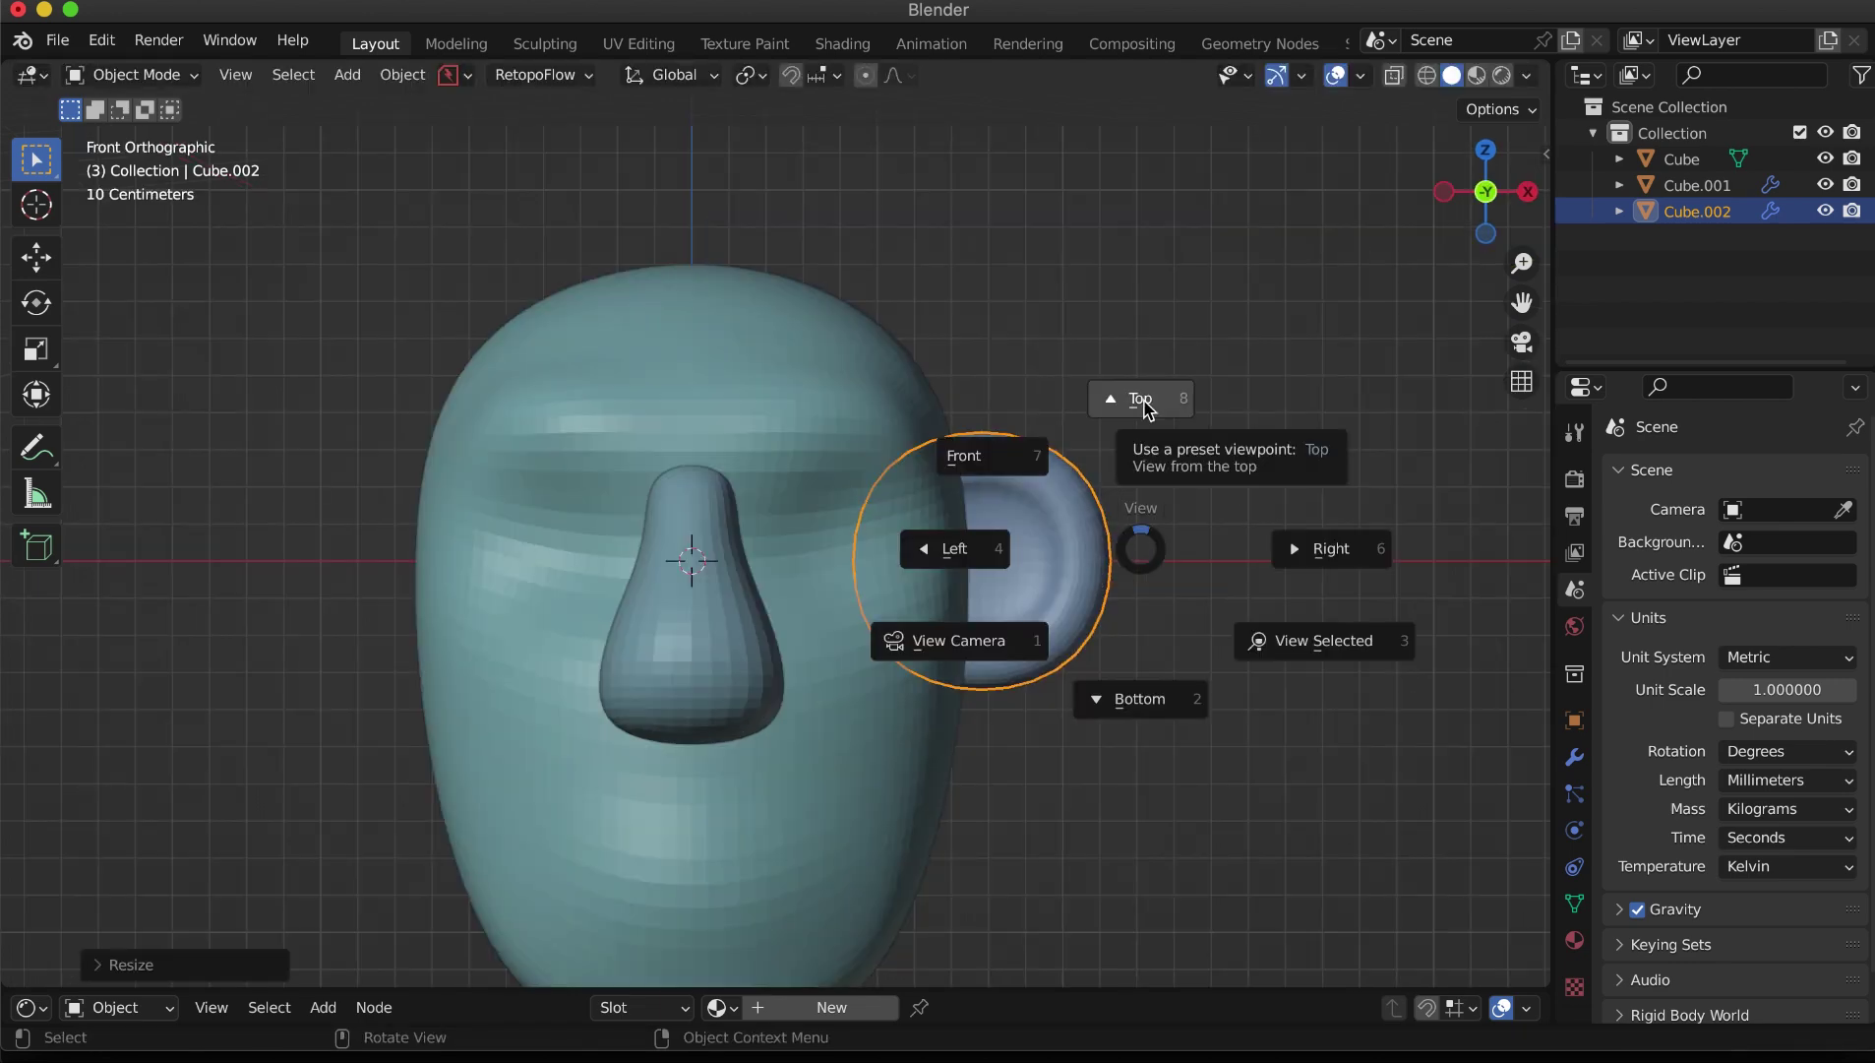
click(1145, 405)
key(r)
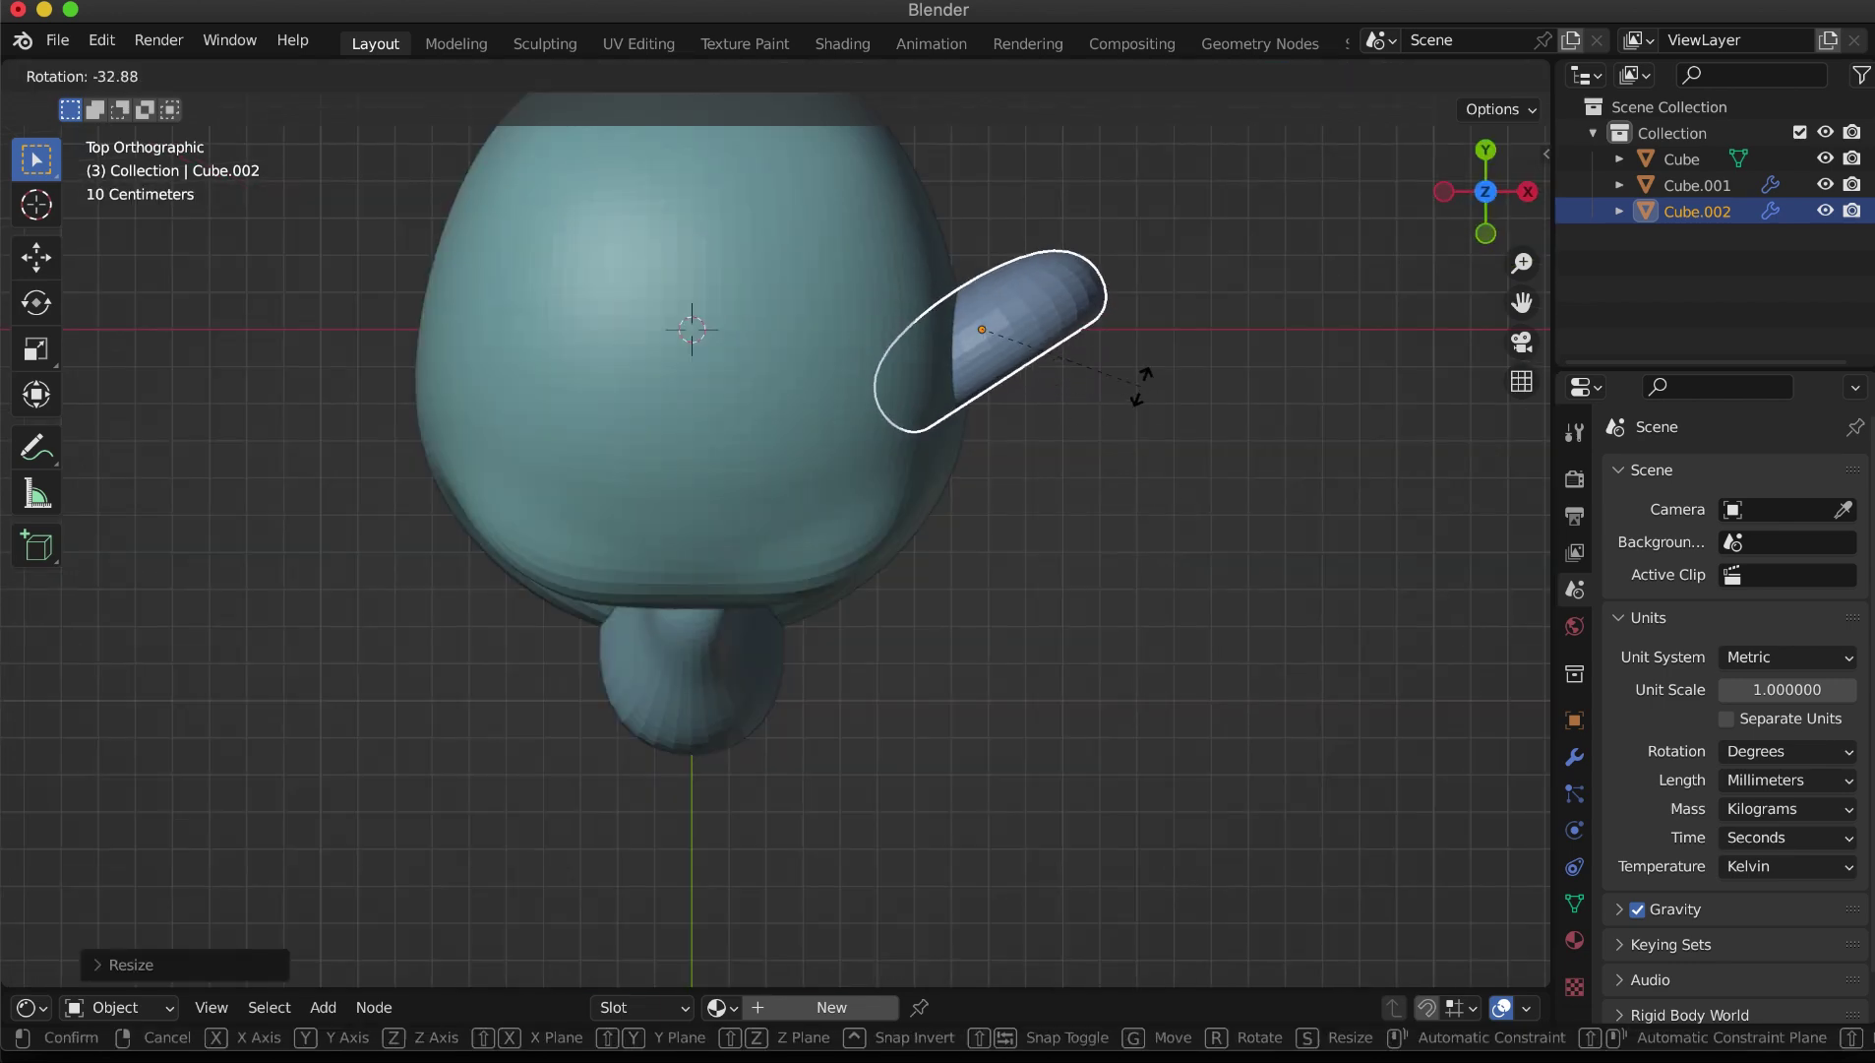
click(1142, 394)
middle_drag(1159, 685, 1101, 418)
key(grave)
click(1054, 578)
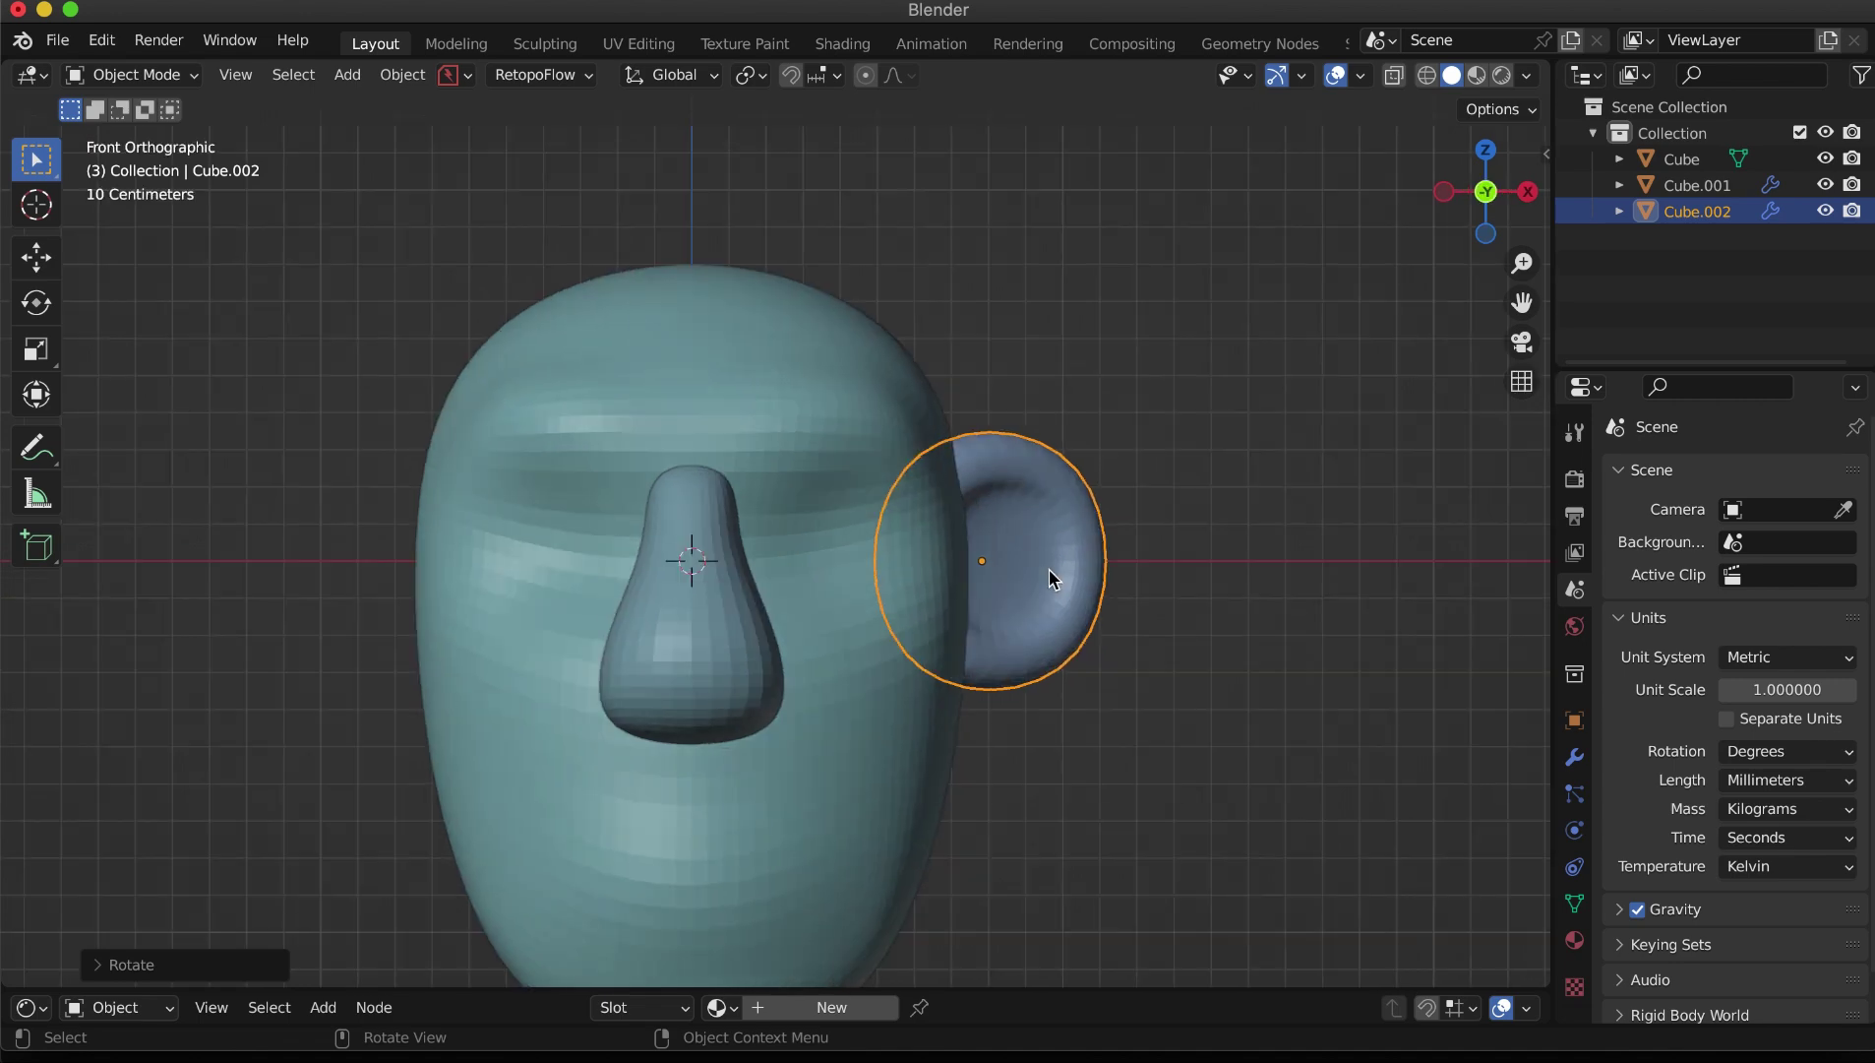
key(g)
click(1082, 664)
Step: Rotate the ear further from the top view, then return to the front view
key(grave)
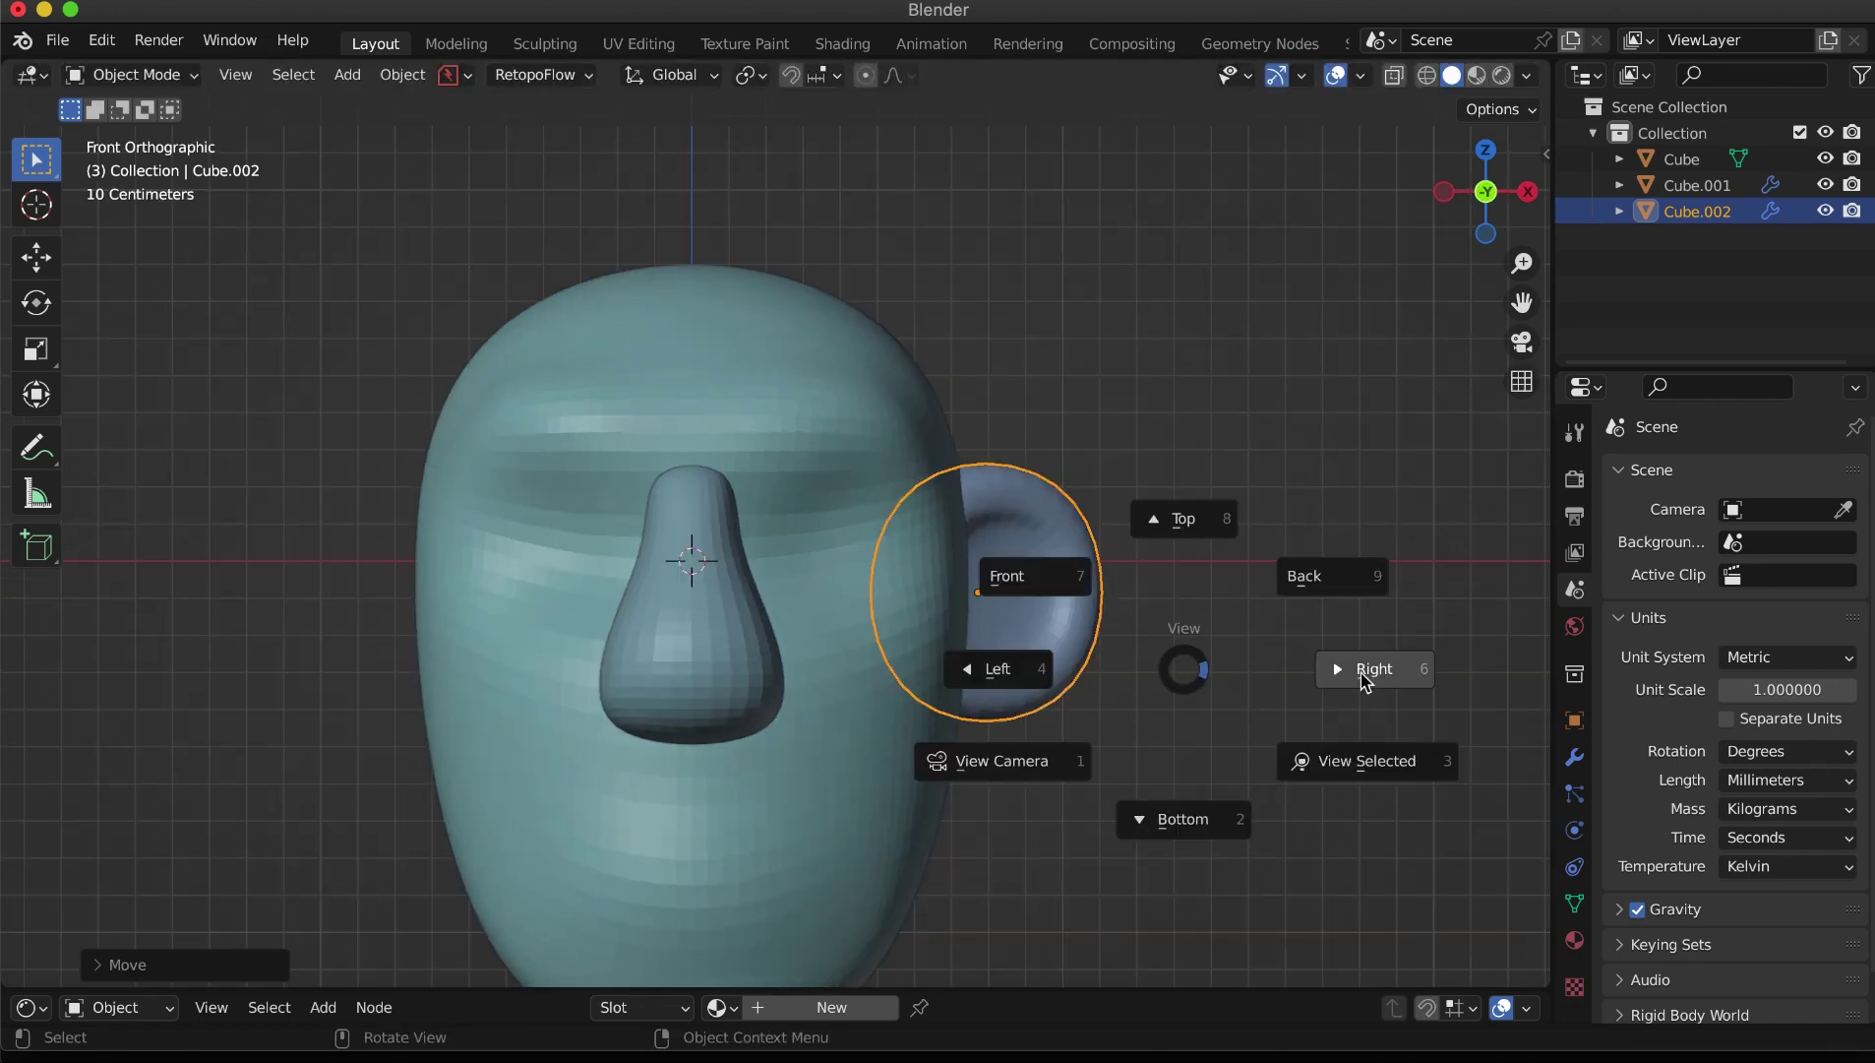
click(1195, 676)
middle_drag(1158, 686, 1089, 640)
key(grave)
click(1089, 495)
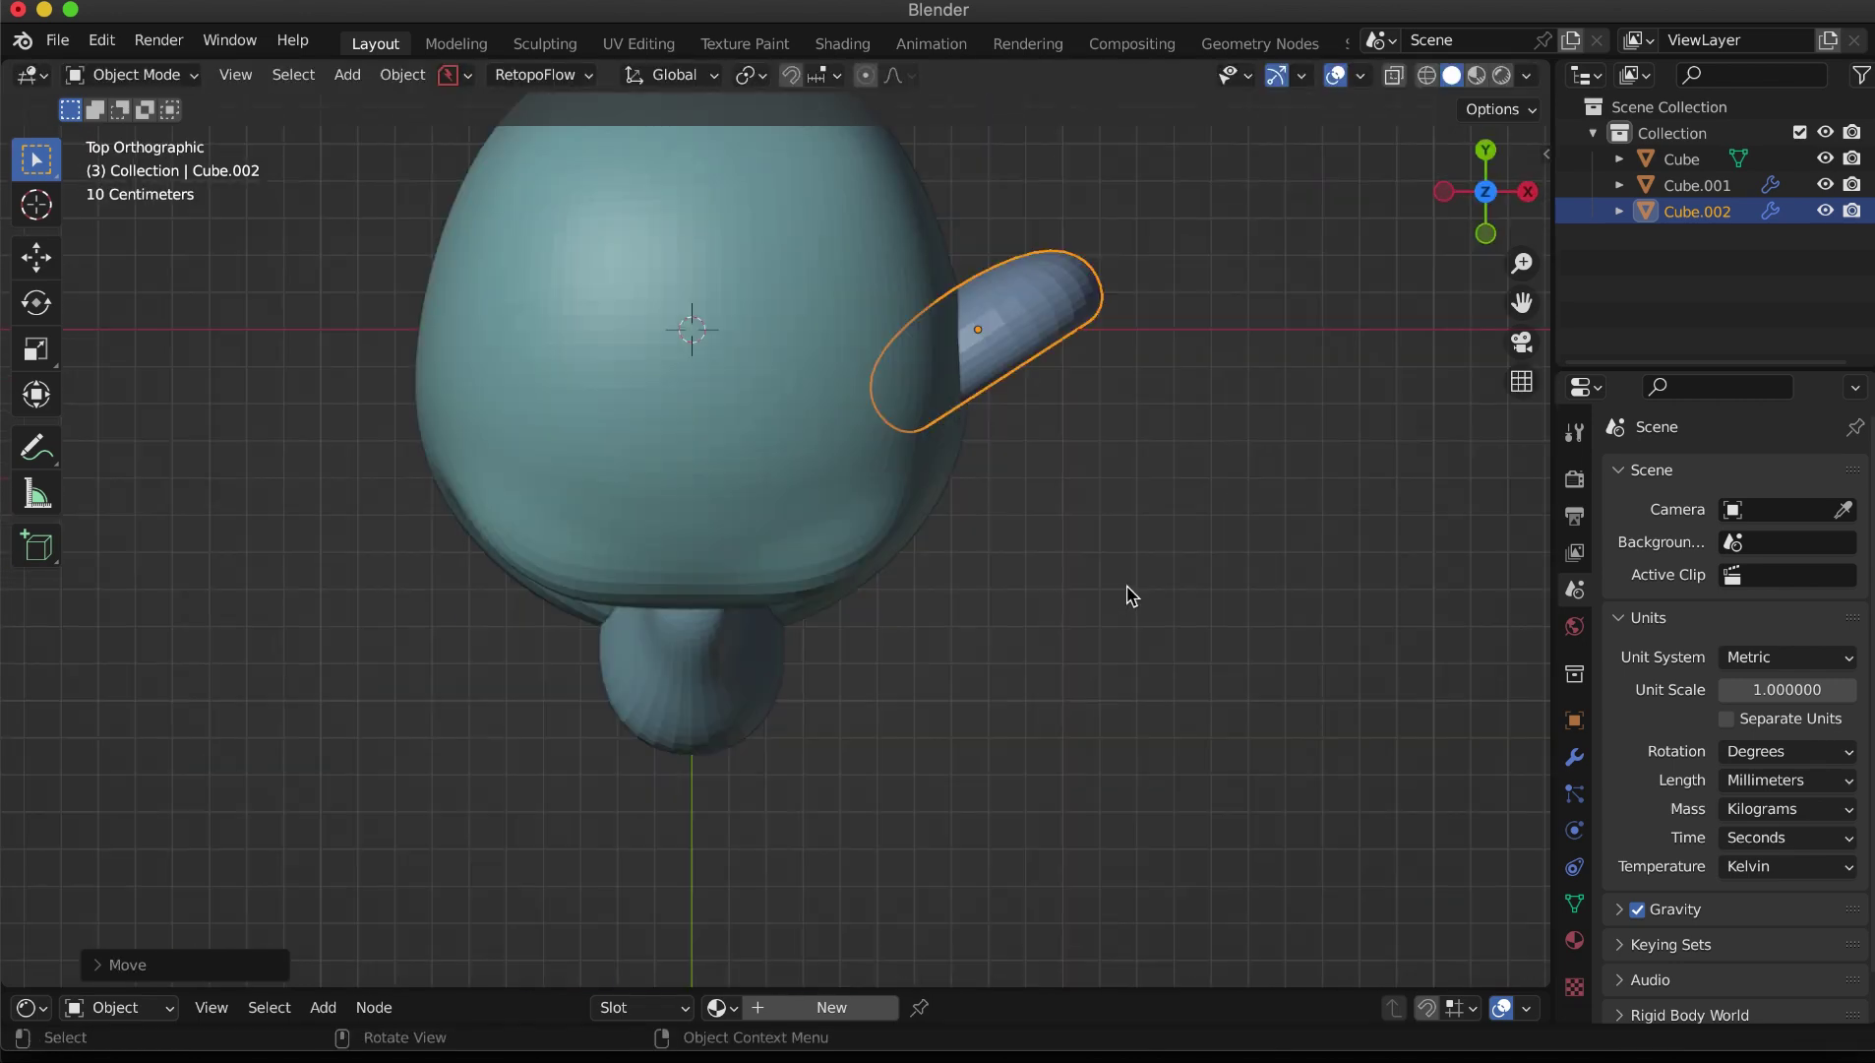
key(r)
click(1124, 531)
key(grave)
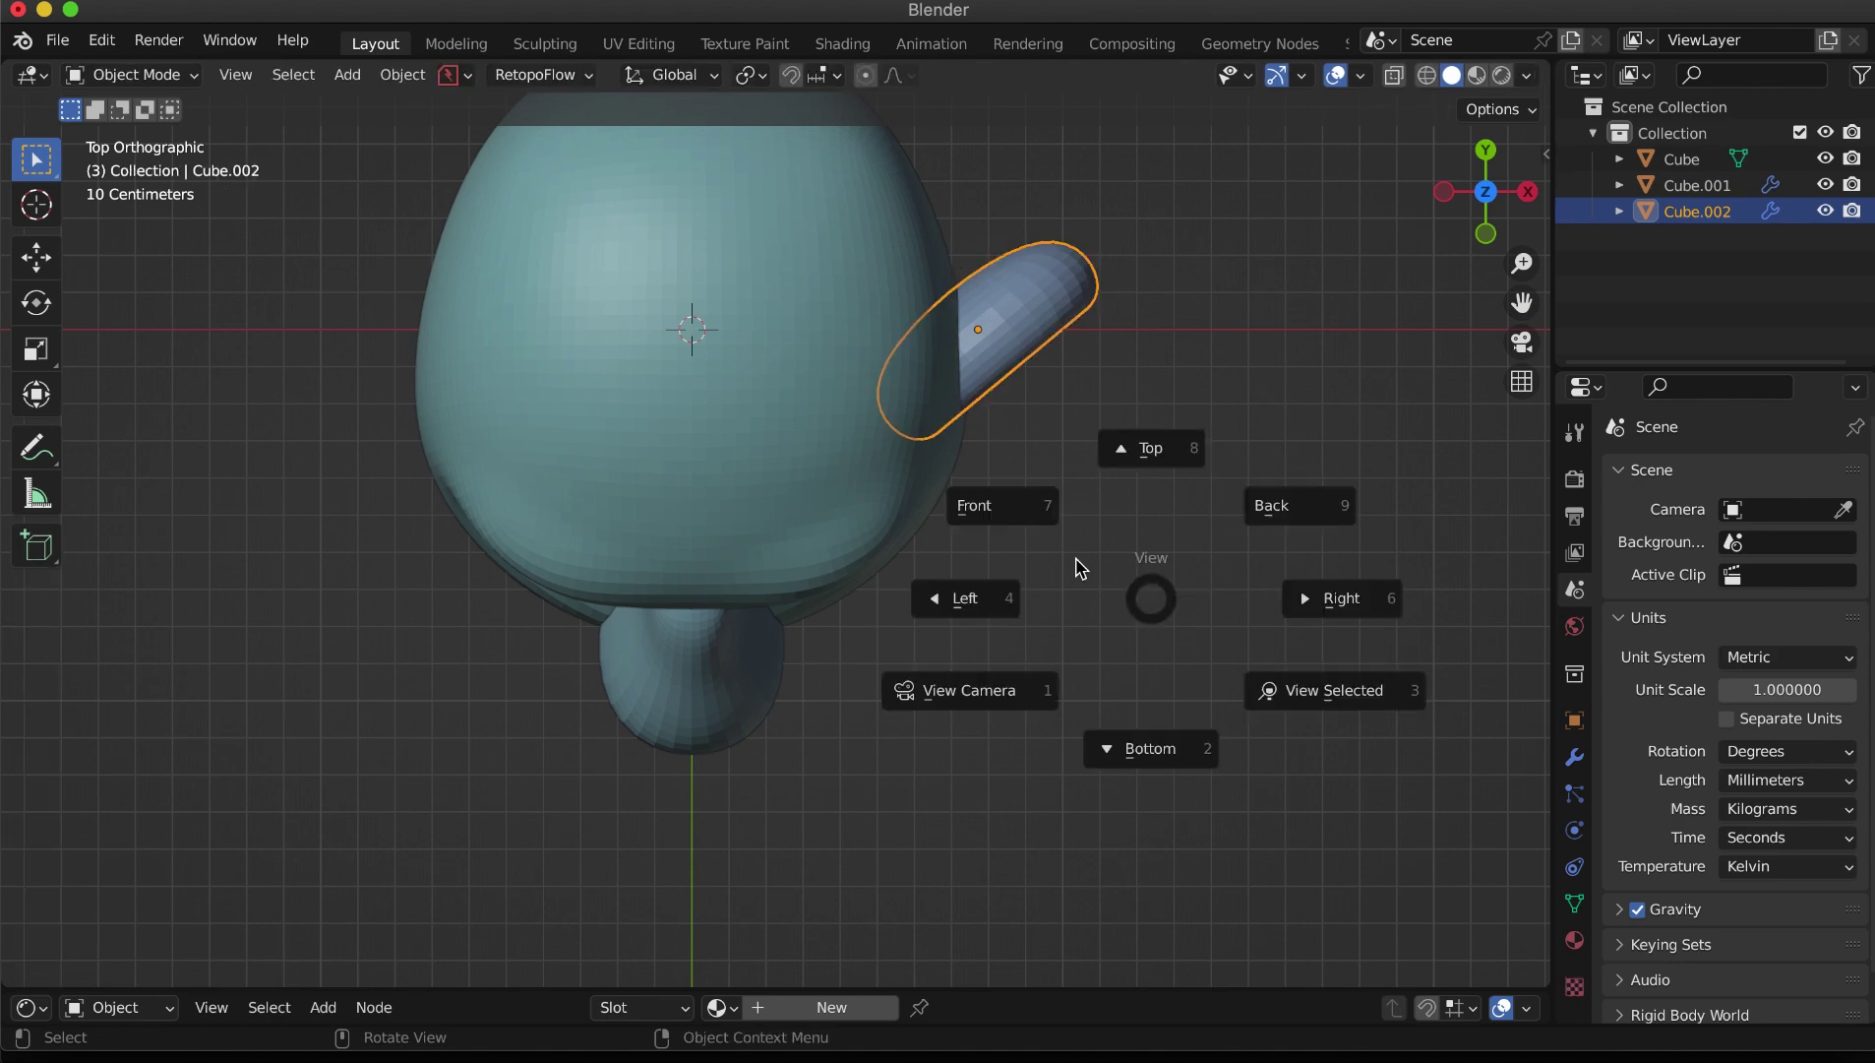
click(972, 502)
Step: Add a Mirror modifier to the ear, mirroring across the head's centre
click(1574, 757)
click(1662, 533)
click(1396, 873)
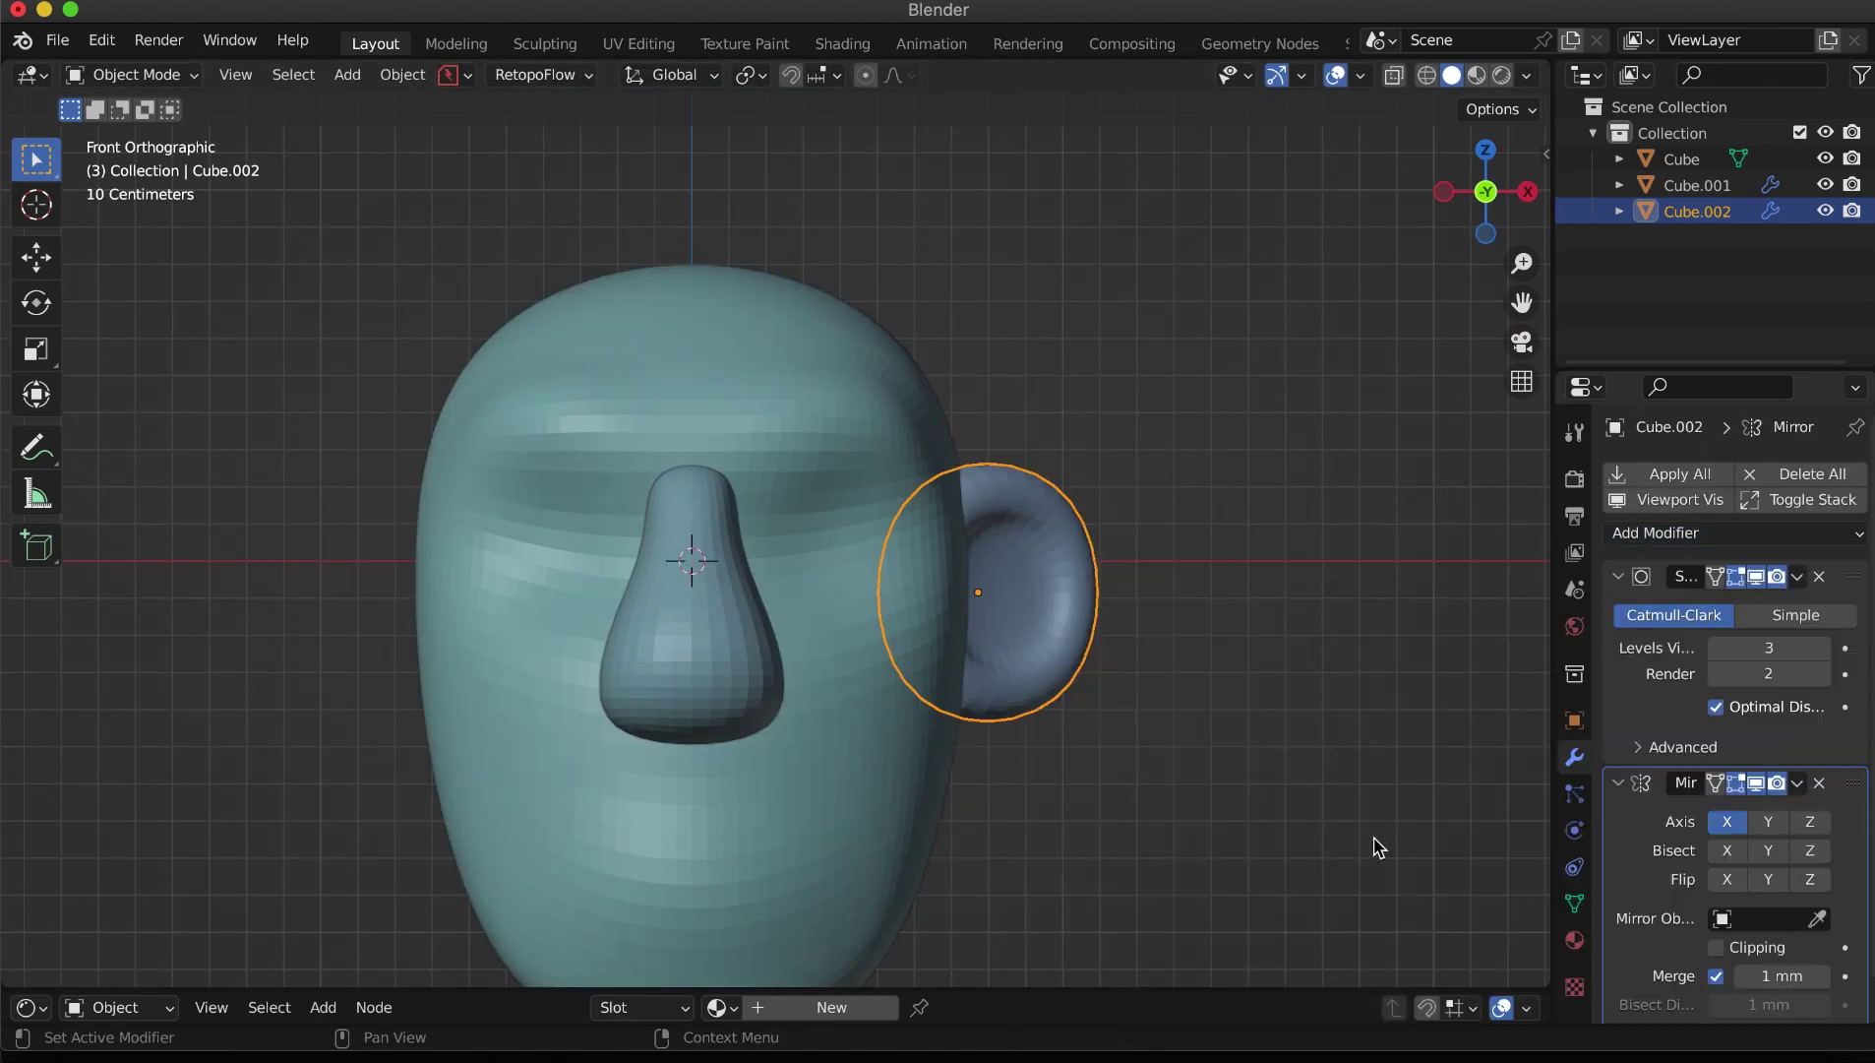
click(940, 757)
Step: Convert the ears, nose and head to plain meshes
key(q)
click(1037, 782)
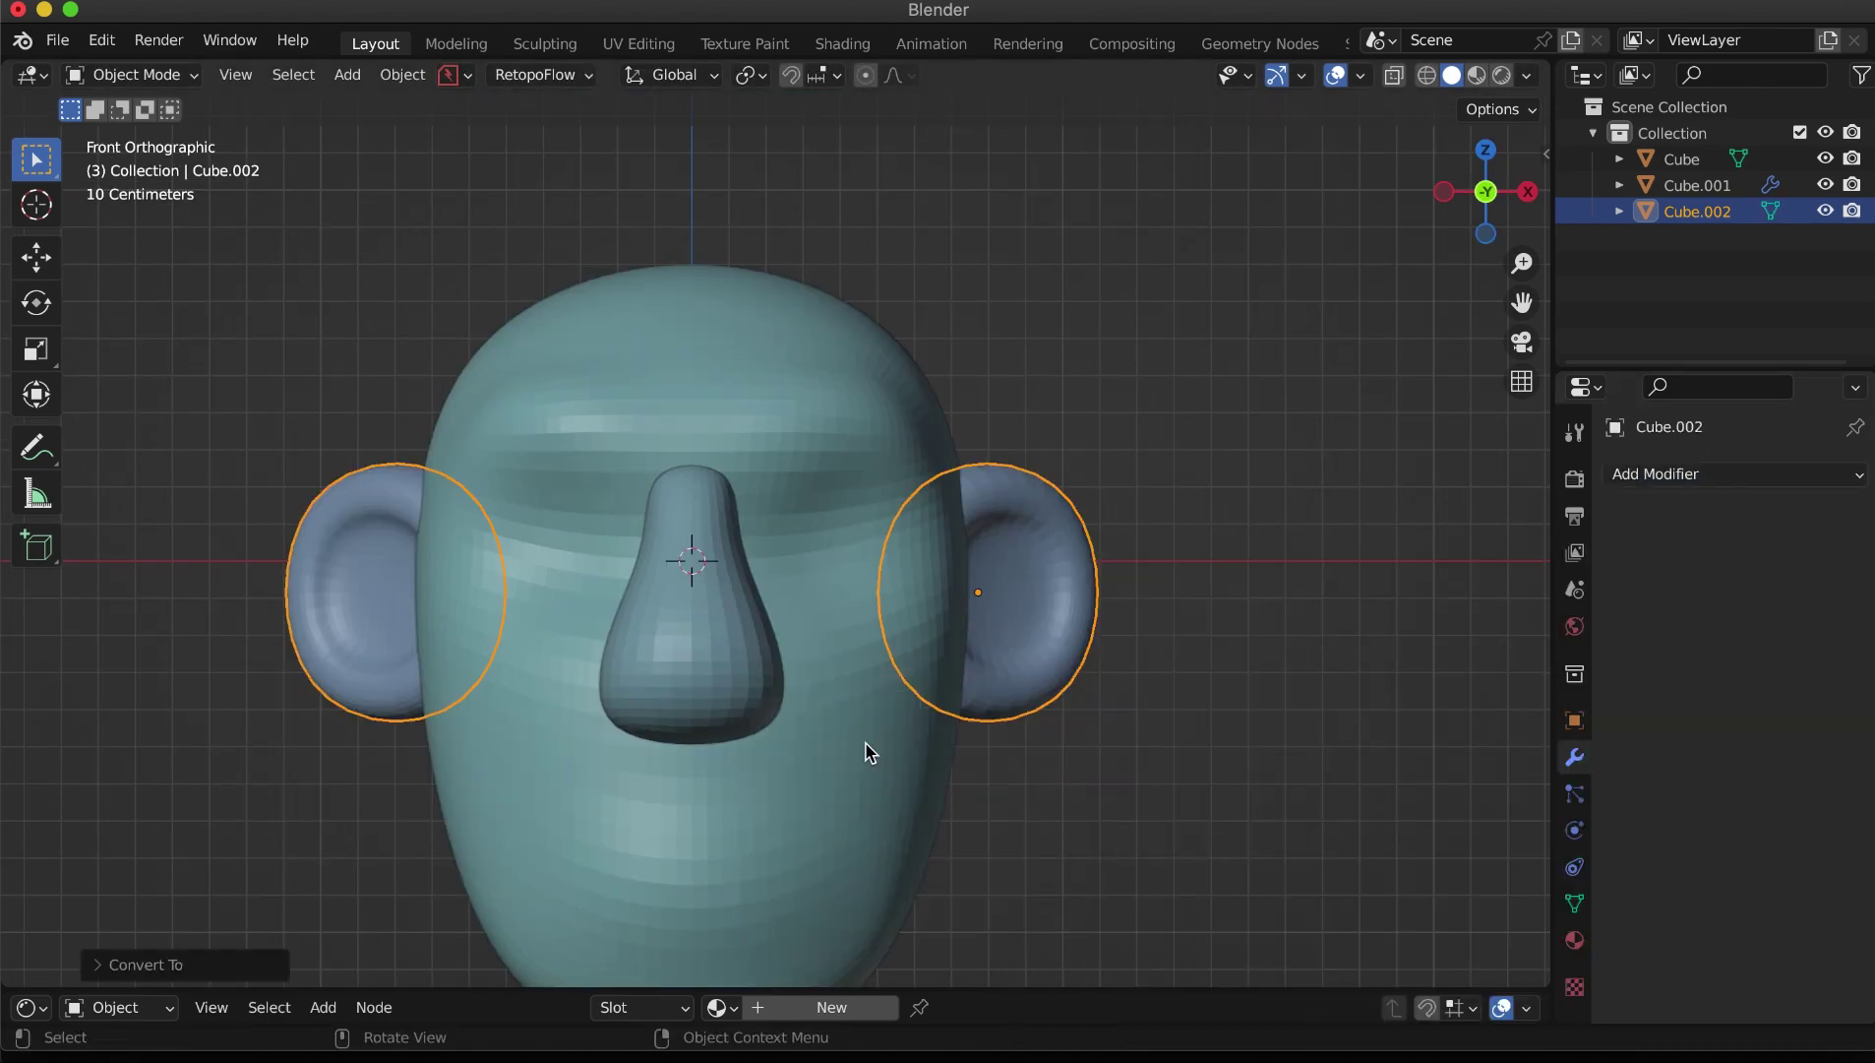
click(787, 728)
key(q)
click(827, 838)
key(q)
click(725, 831)
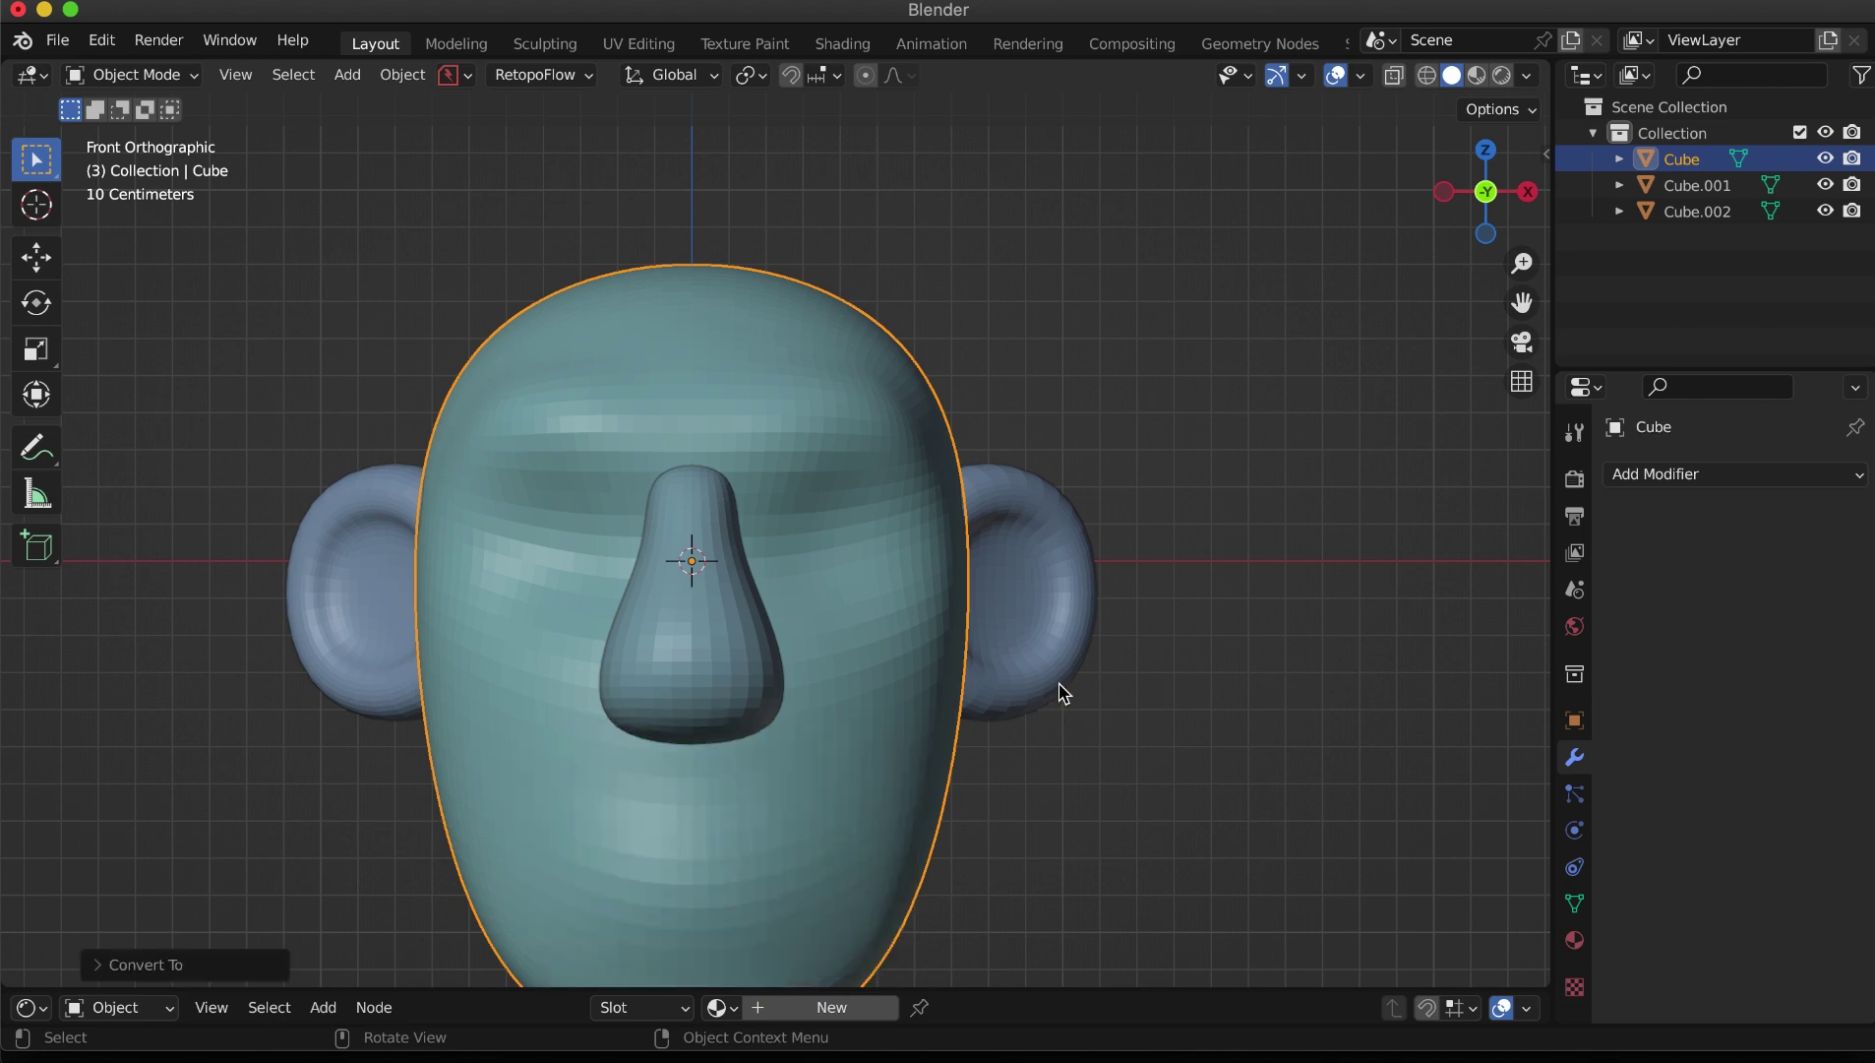
Step: Apply all transforms to the ears
click(1059, 694)
key(ctrl+a)
click(1073, 728)
scroll(1079, 732, up, 2)
click(1122, 757)
scroll(1134, 757, up, 1)
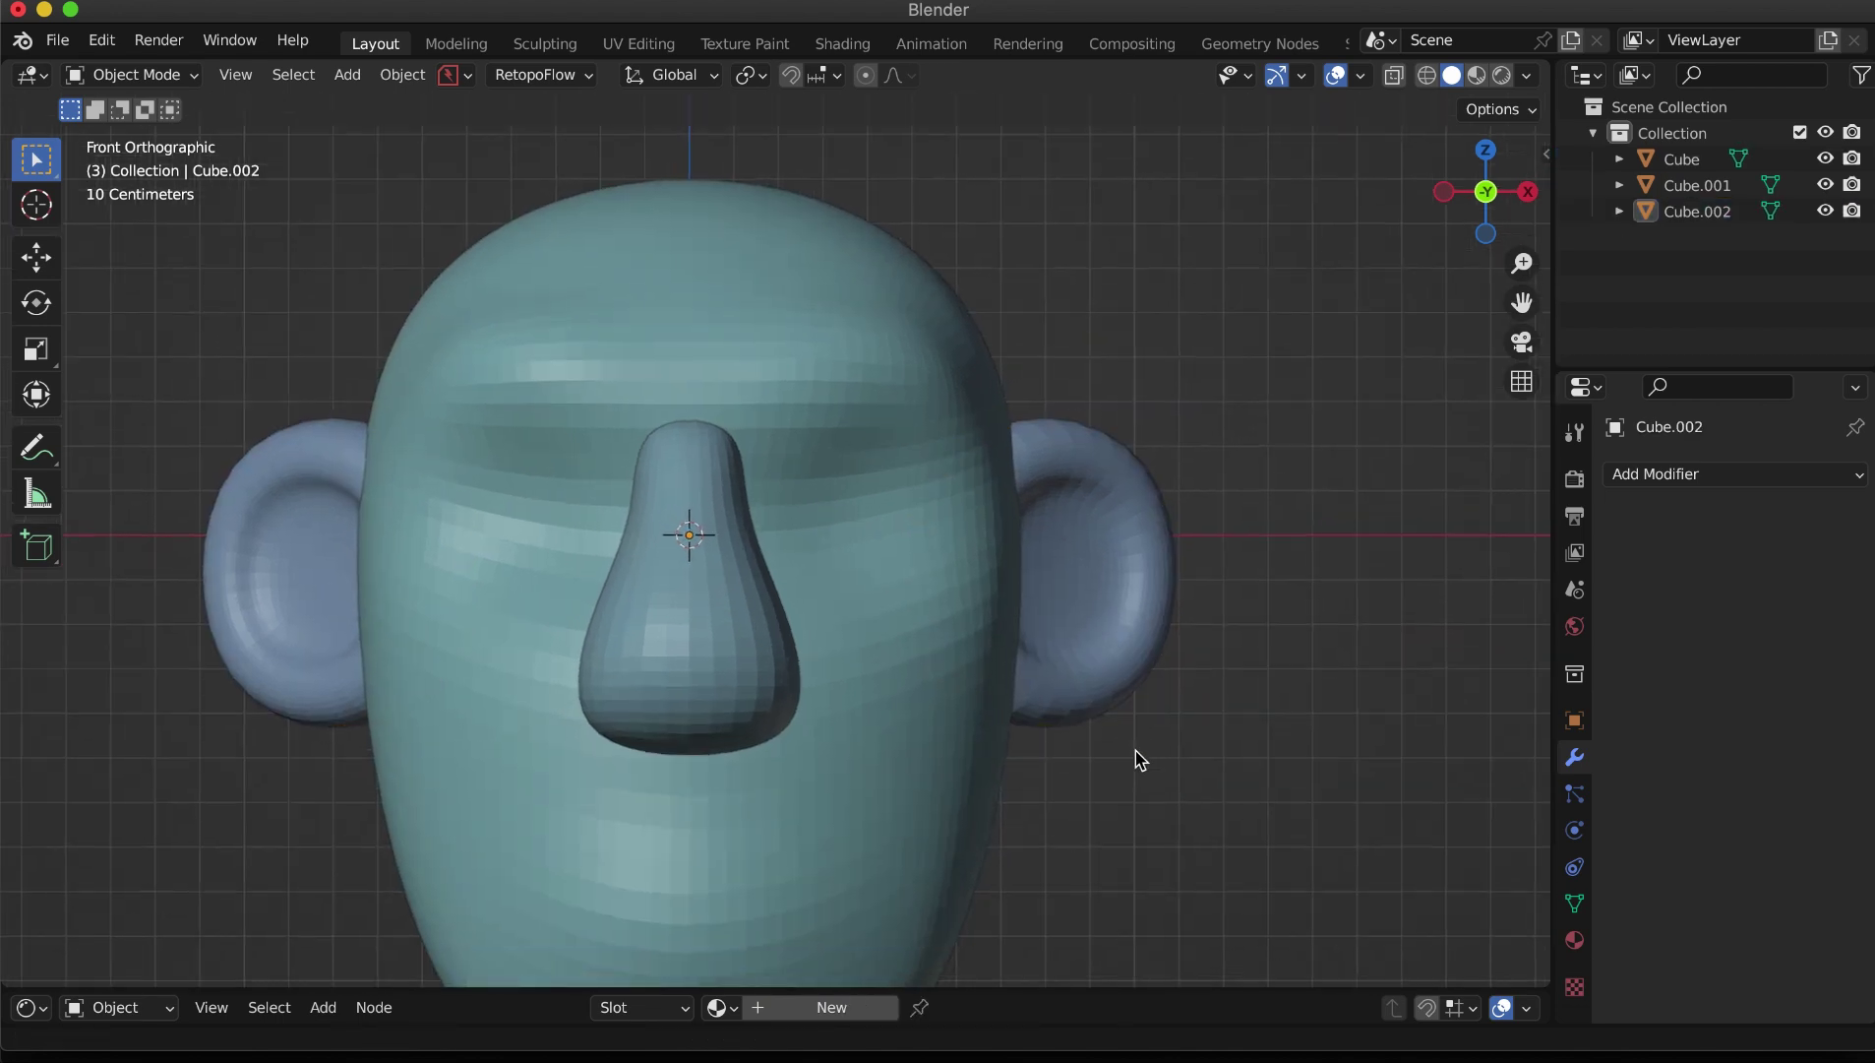
click(1104, 707)
Step: Add level-1 subdivision smoothing to the ears, nose and head
key(ctrl+1)
click(803, 707)
key(ctrl+1)
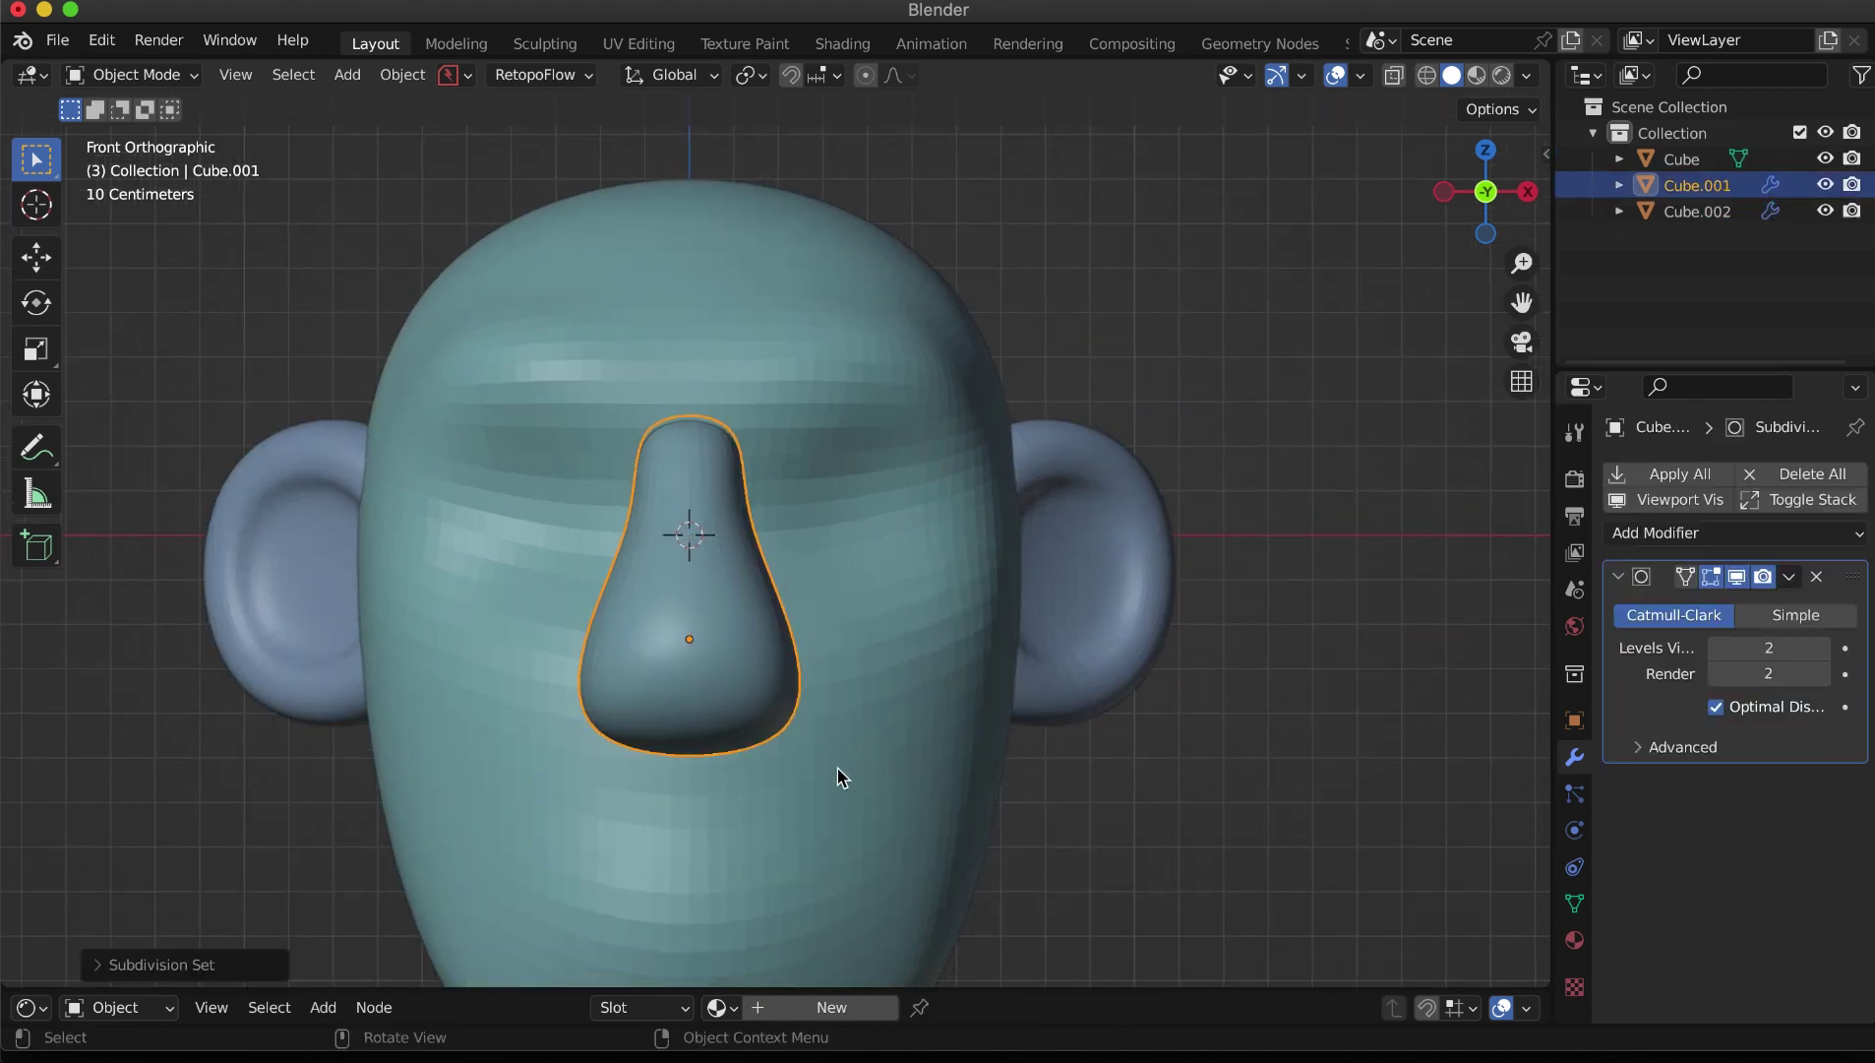
click(839, 777)
key(ctrl+1)
Step: Bake the subdivision into the head, nose and ears by converting each to mesh
key(q)
click(850, 778)
click(754, 653)
key(q)
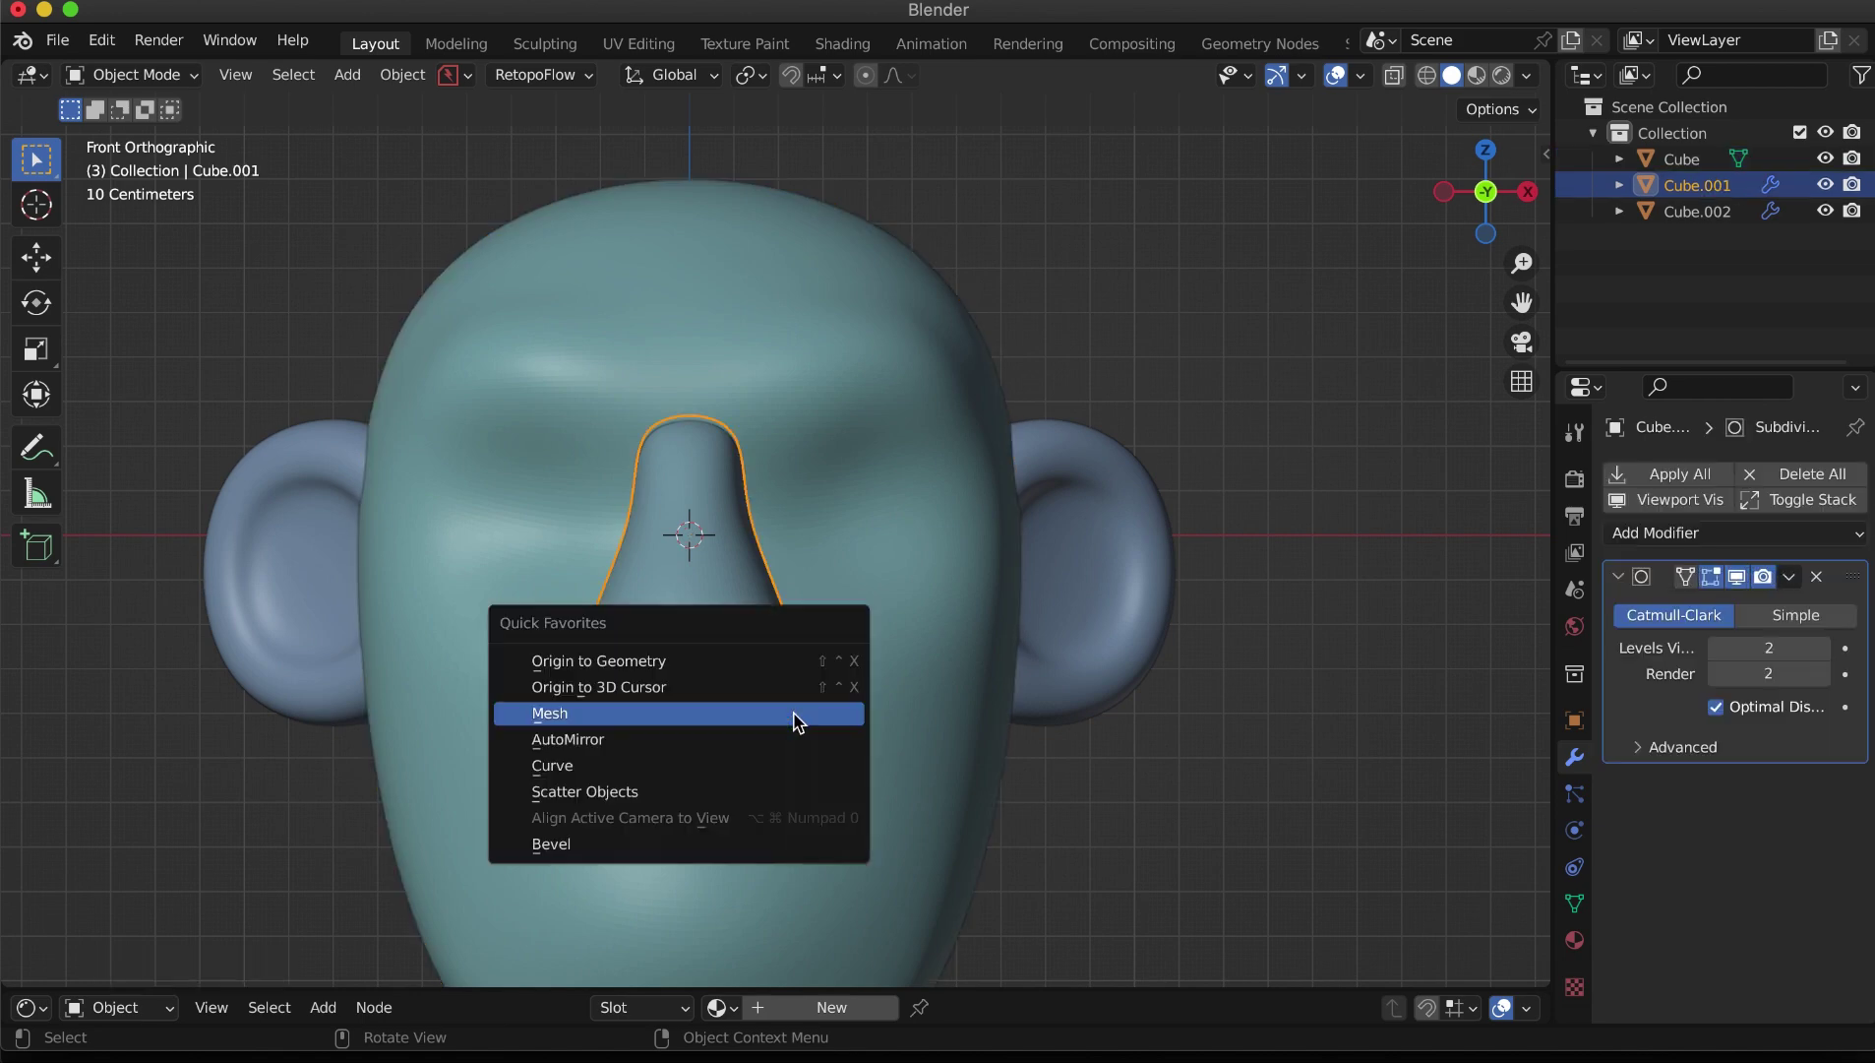
click(795, 720)
click(1118, 721)
key(q)
click(1022, 715)
Step: Select the head and sculpt it in the Sculpting workspace from the front view
click(784, 473)
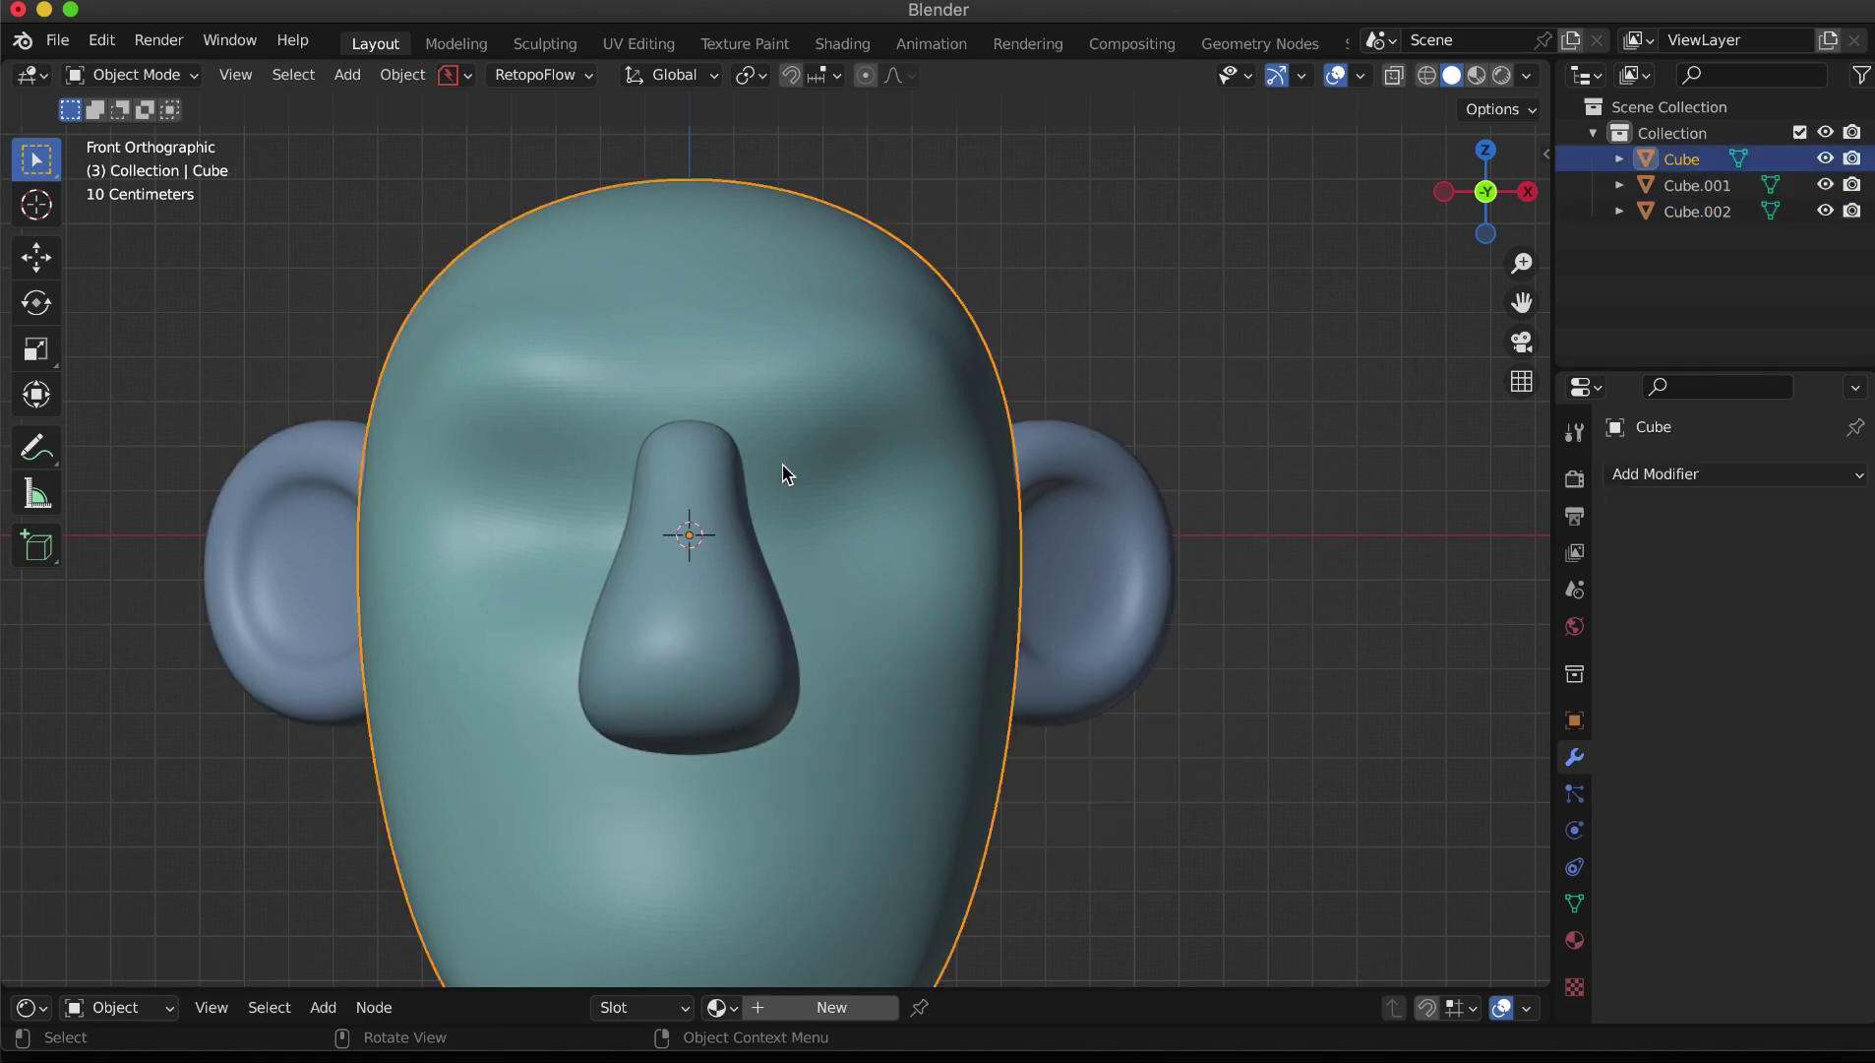
click(545, 43)
key(grave)
click(670, 564)
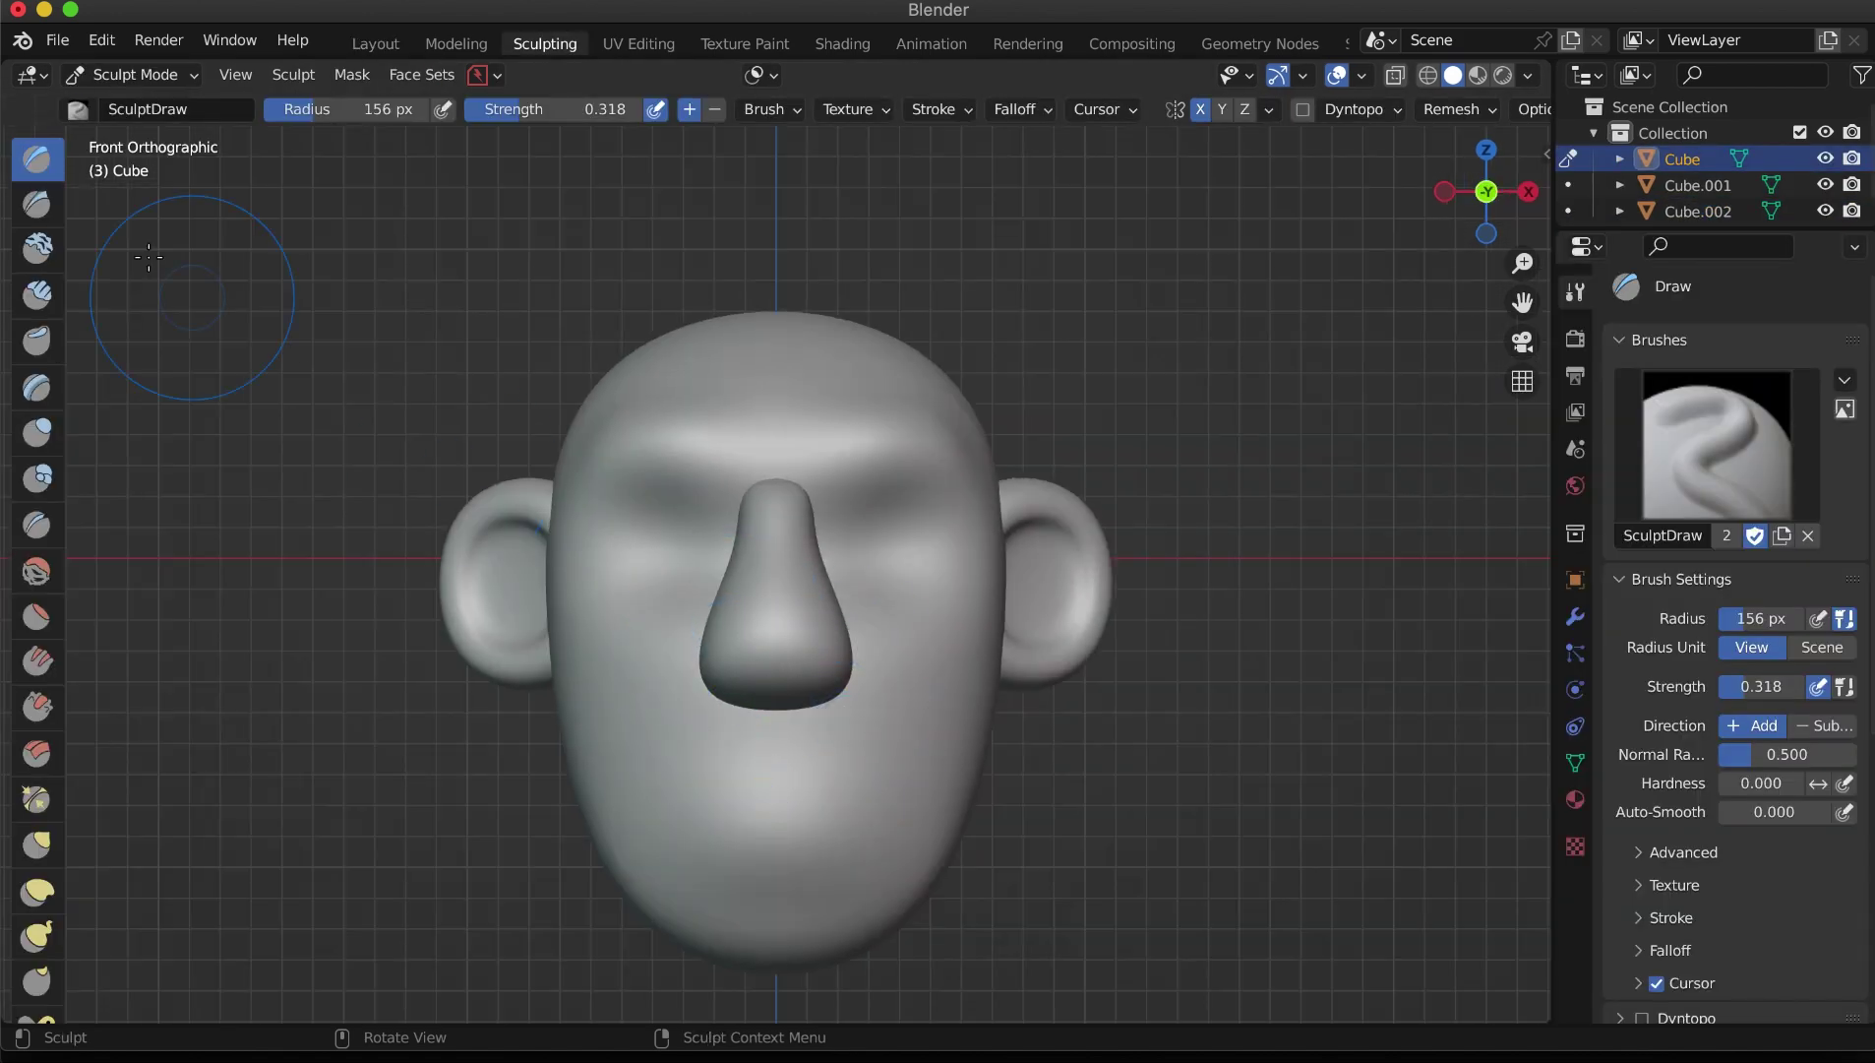
Step: Choose the Draw Sharp brush with Stabilize Stroke on and an 88 px radius
click(36, 204)
click(848, 108)
click(918, 481)
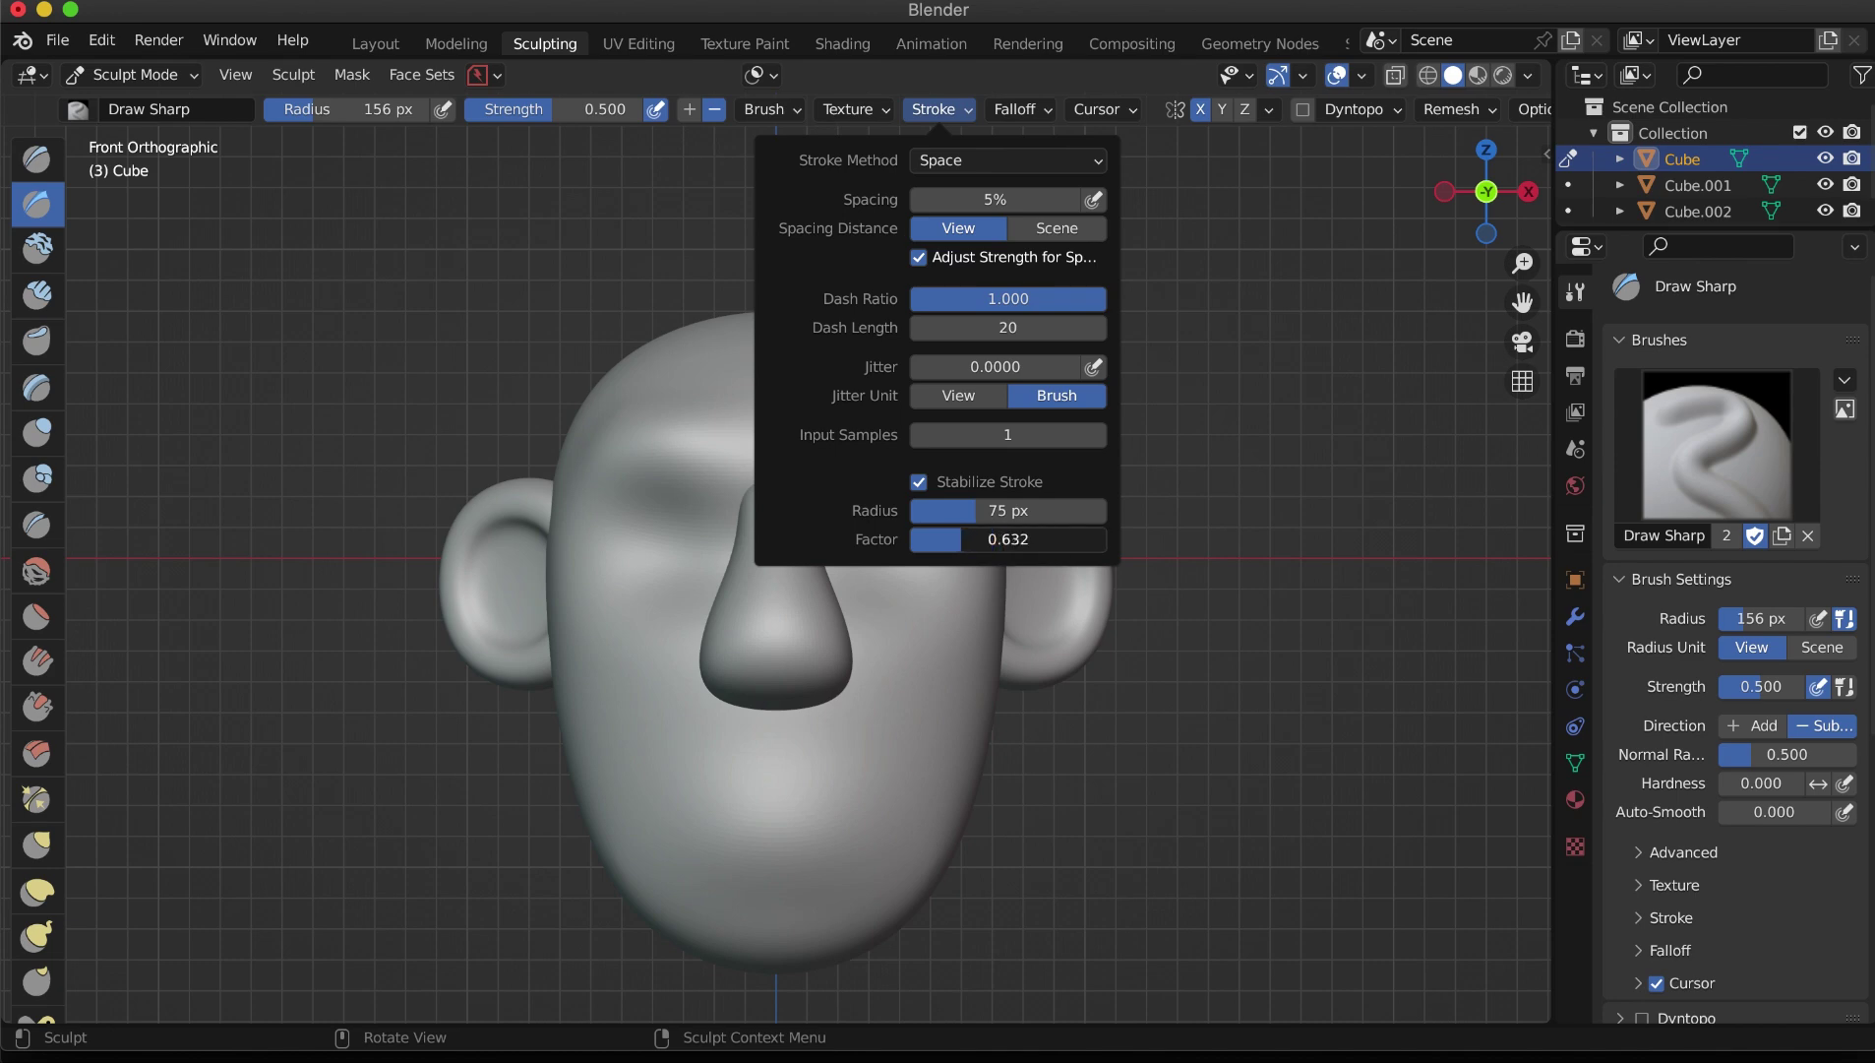
shift+middle_drag(753, 825, 787, 724)
key(f)
click(741, 706)
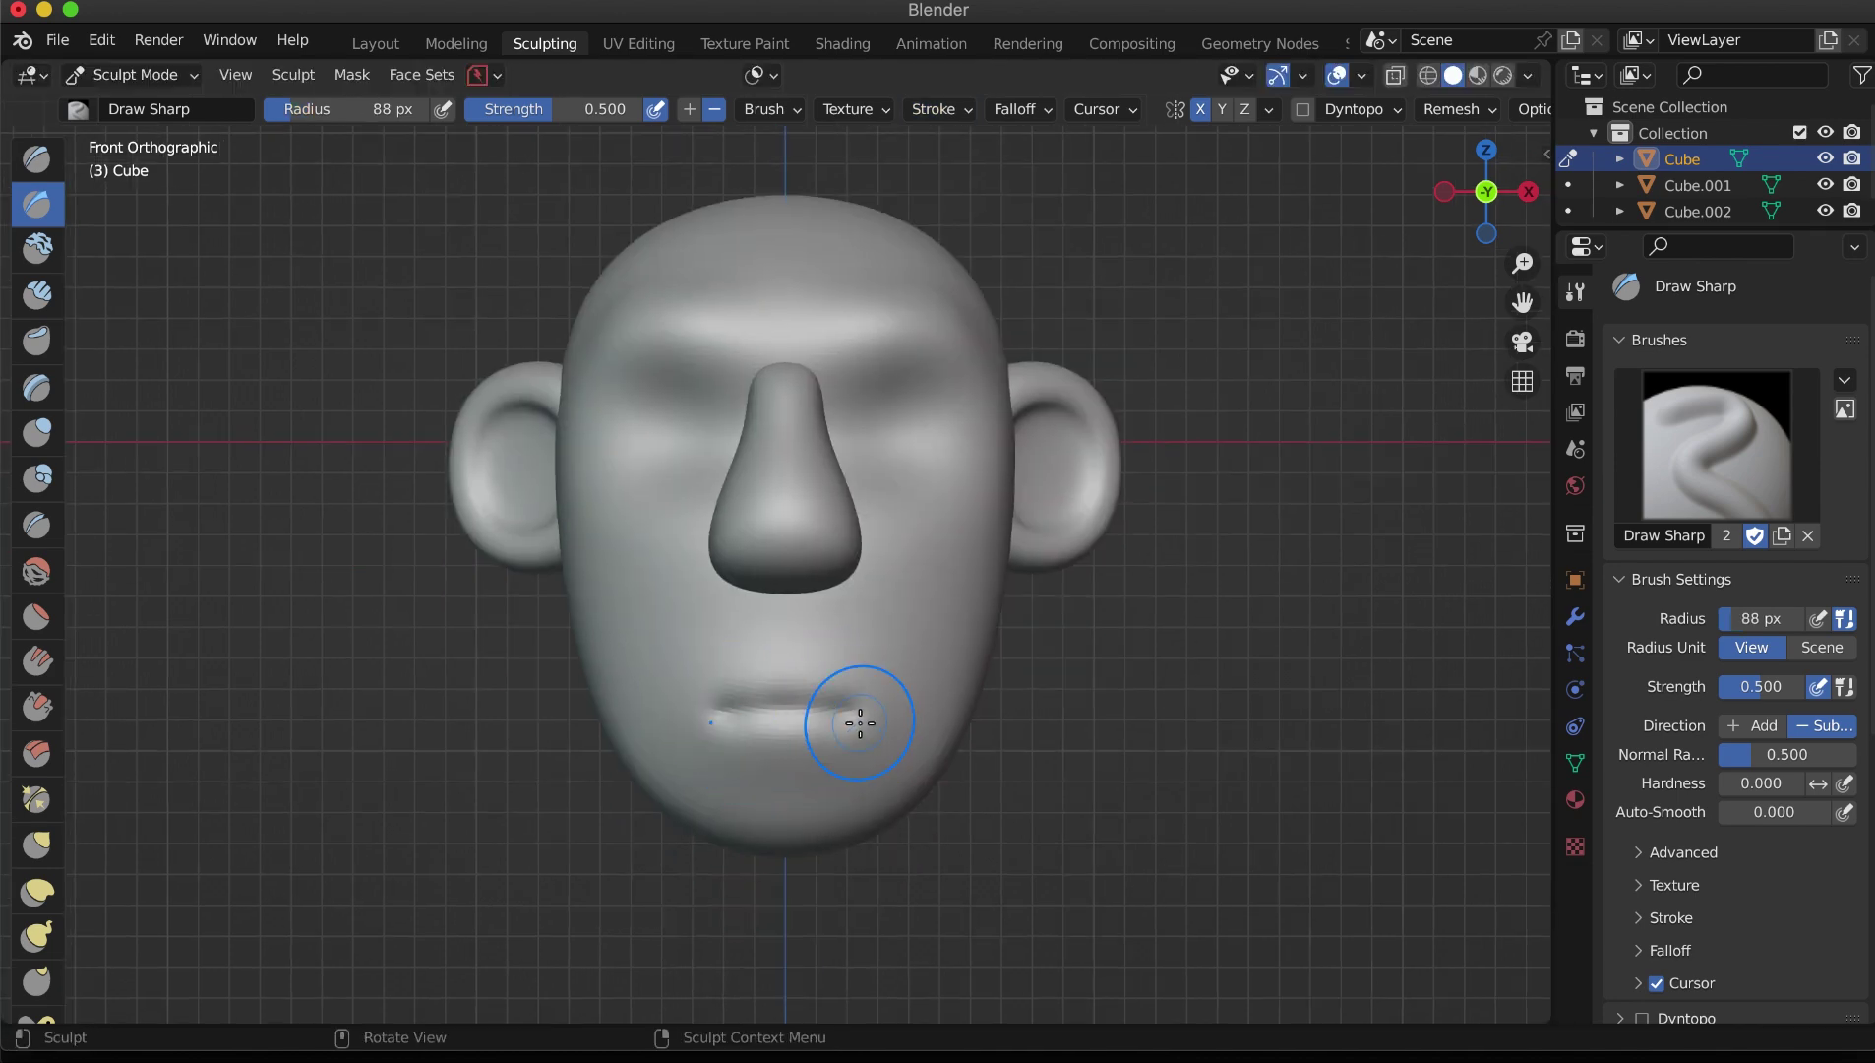
Step: Undo the first mouth stroke and redraw the mouth with a 64 px brush
scroll(860, 723, up, 2)
shift+middle_drag(912, 782, 942, 745)
key(ctrl+z)
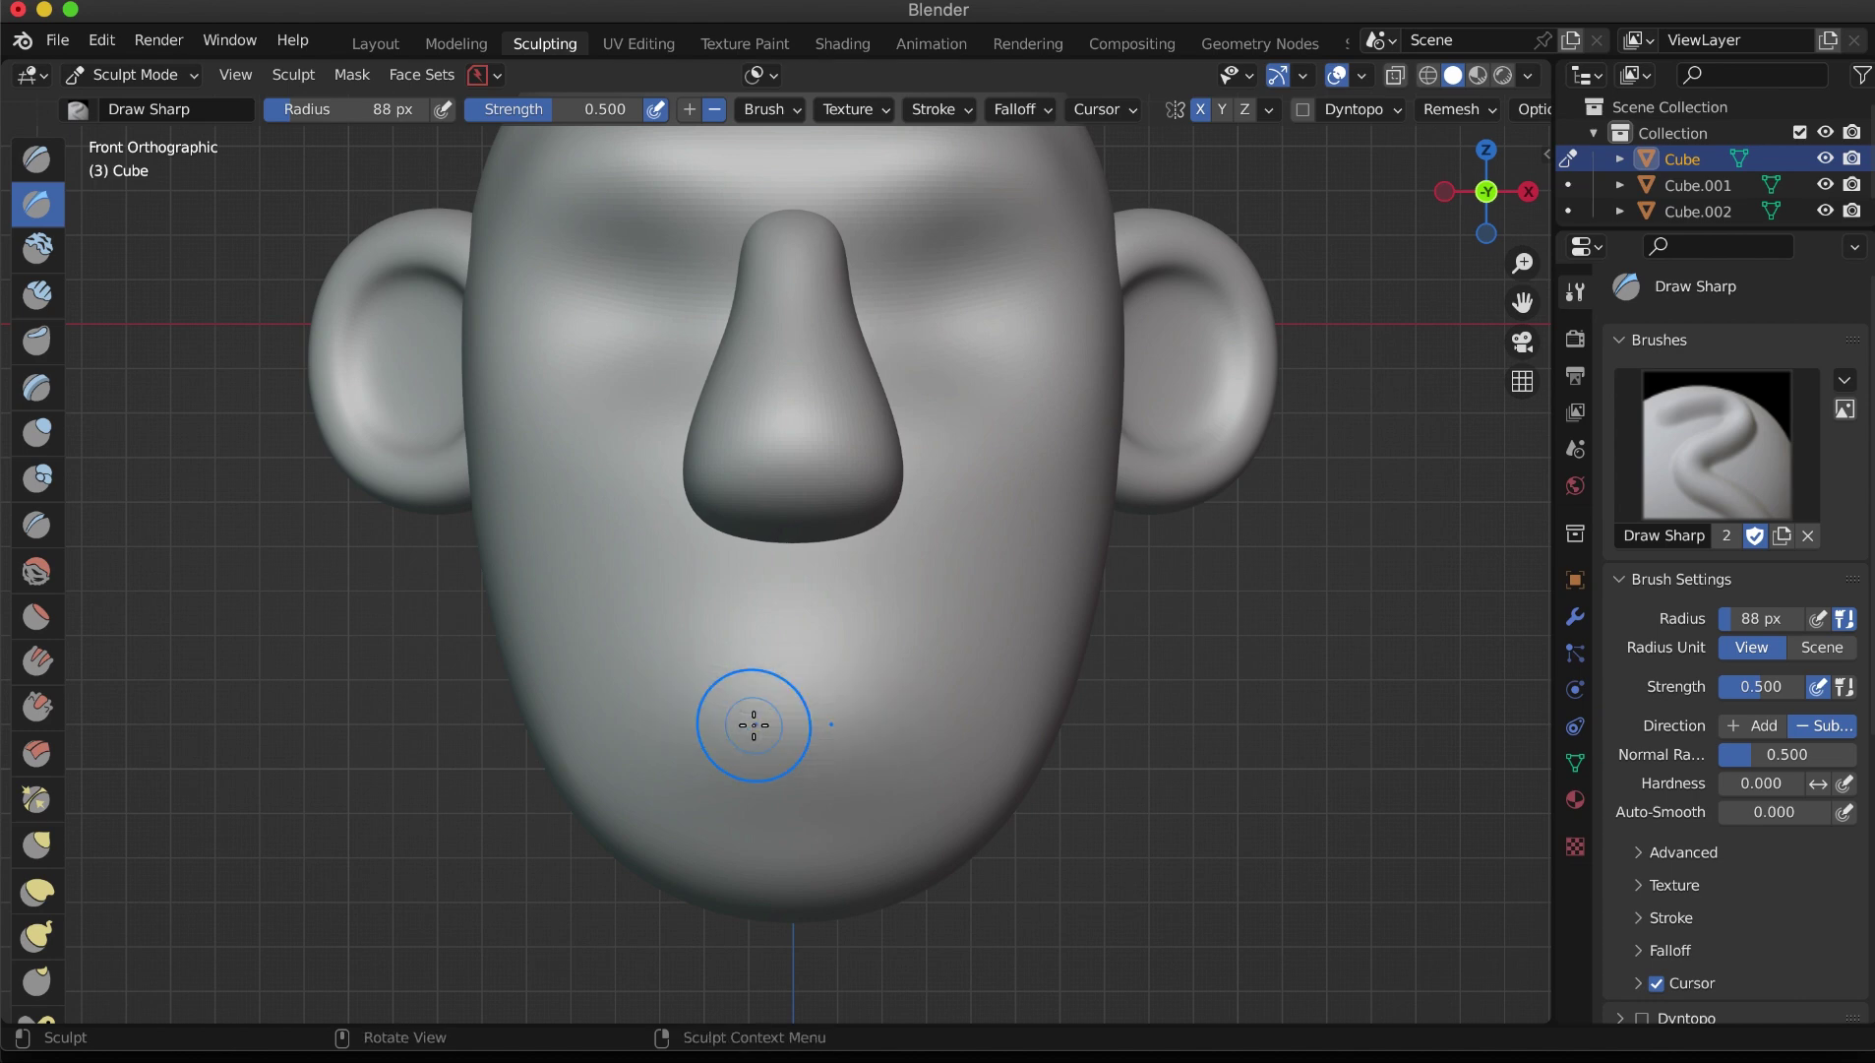
key(bracketleft)
key(bracketleft)
key(bracketleft)
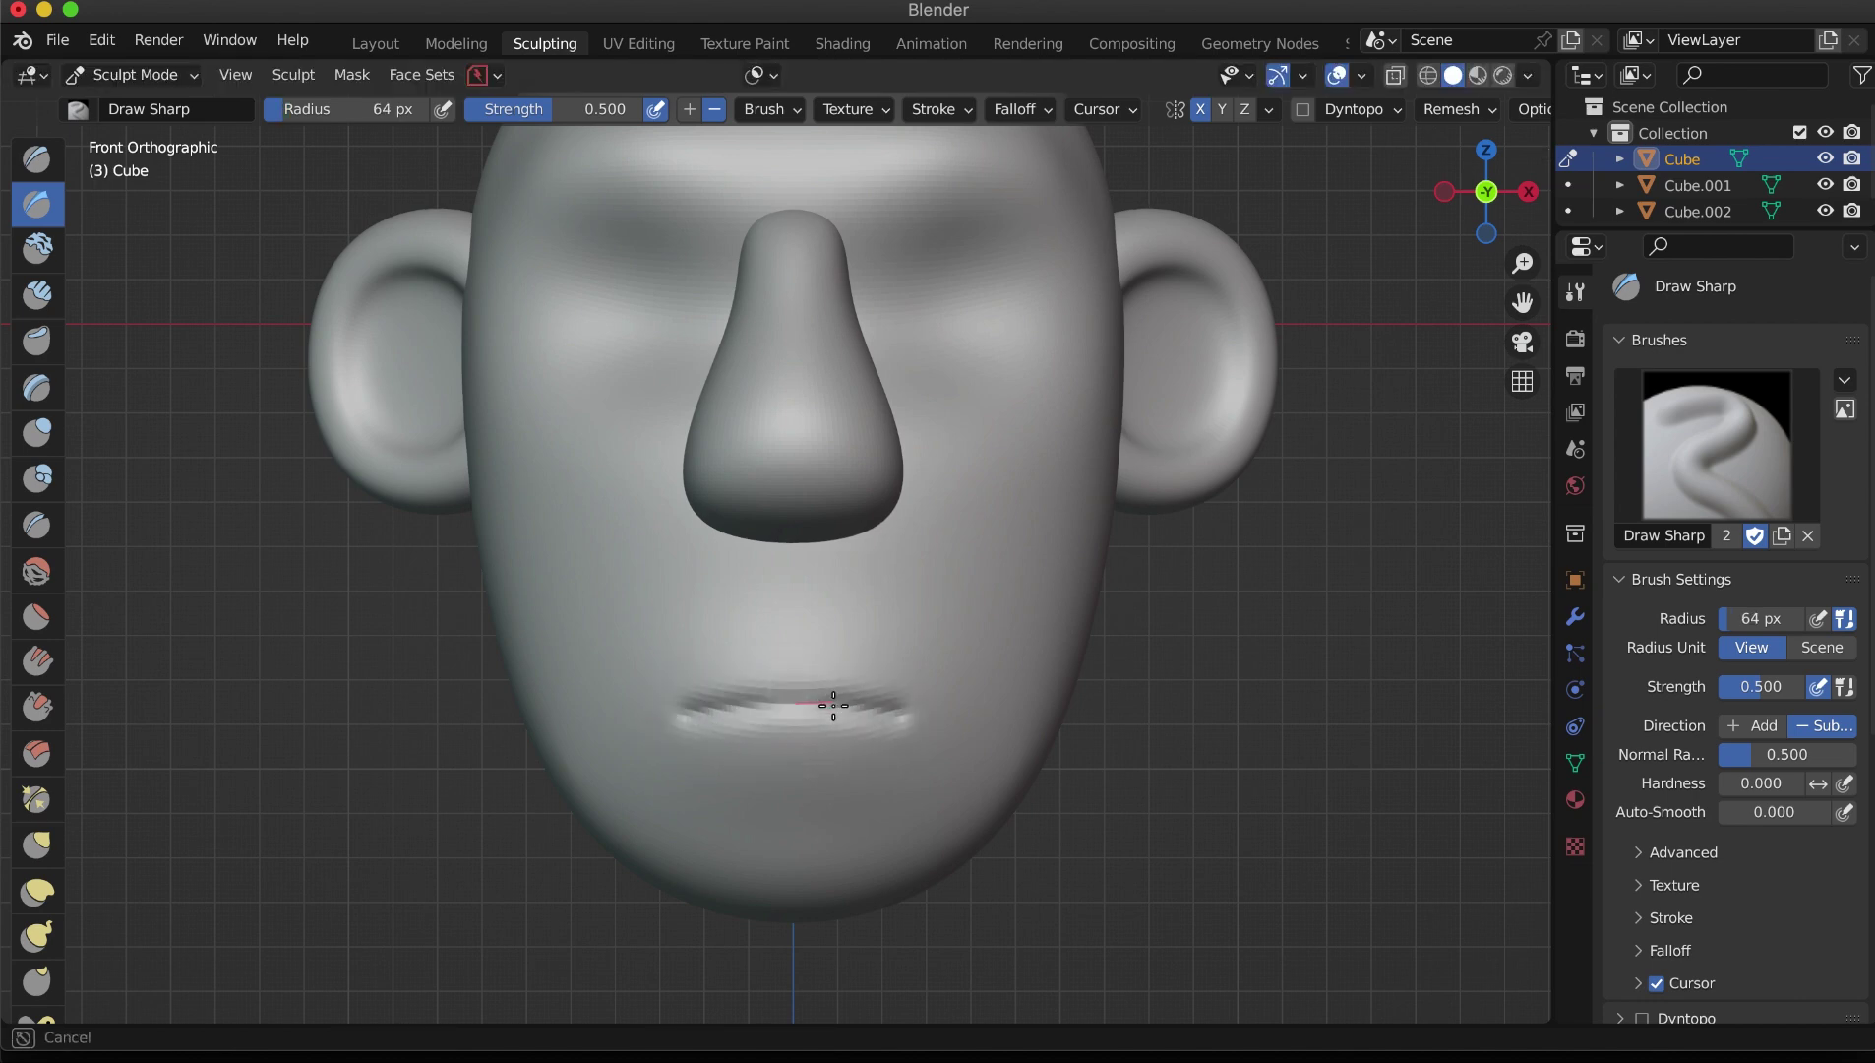
scroll(833, 704, up, 1)
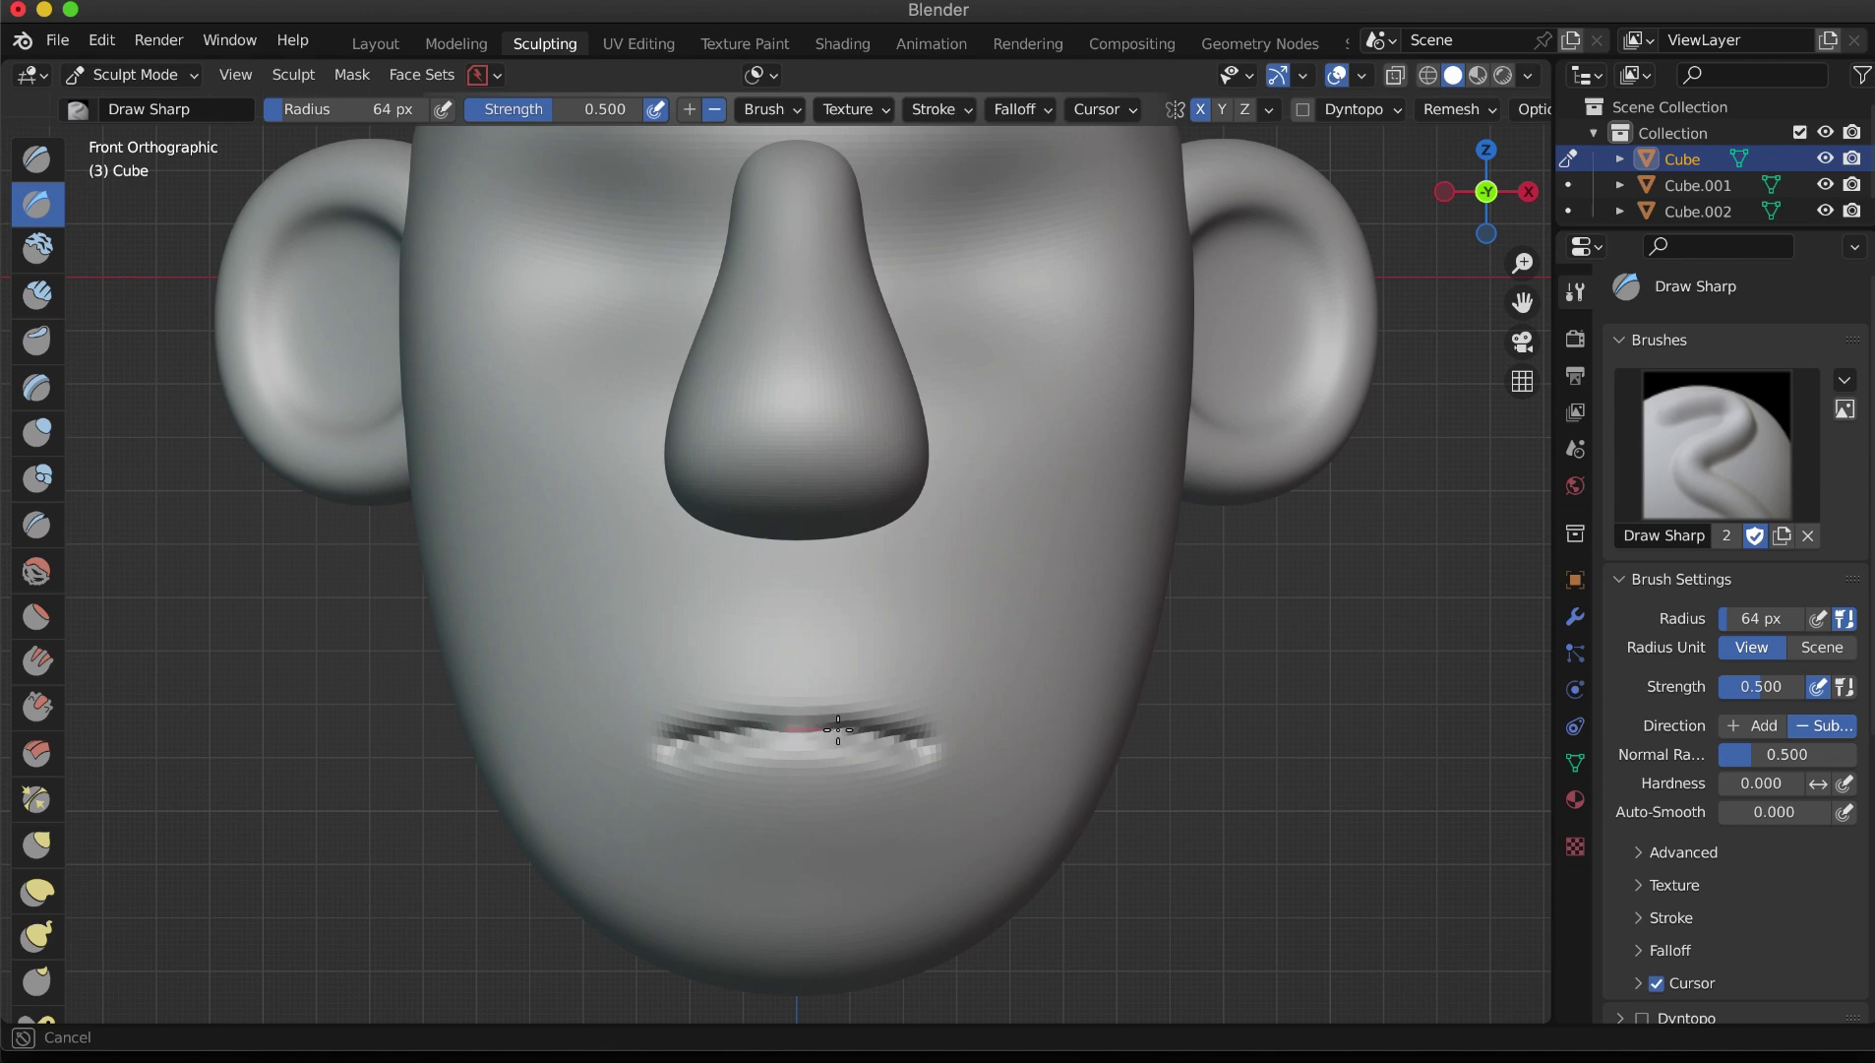
Step: Deepen the mouth line with a Crease brush stroke
key(shift+c)
click(934, 110)
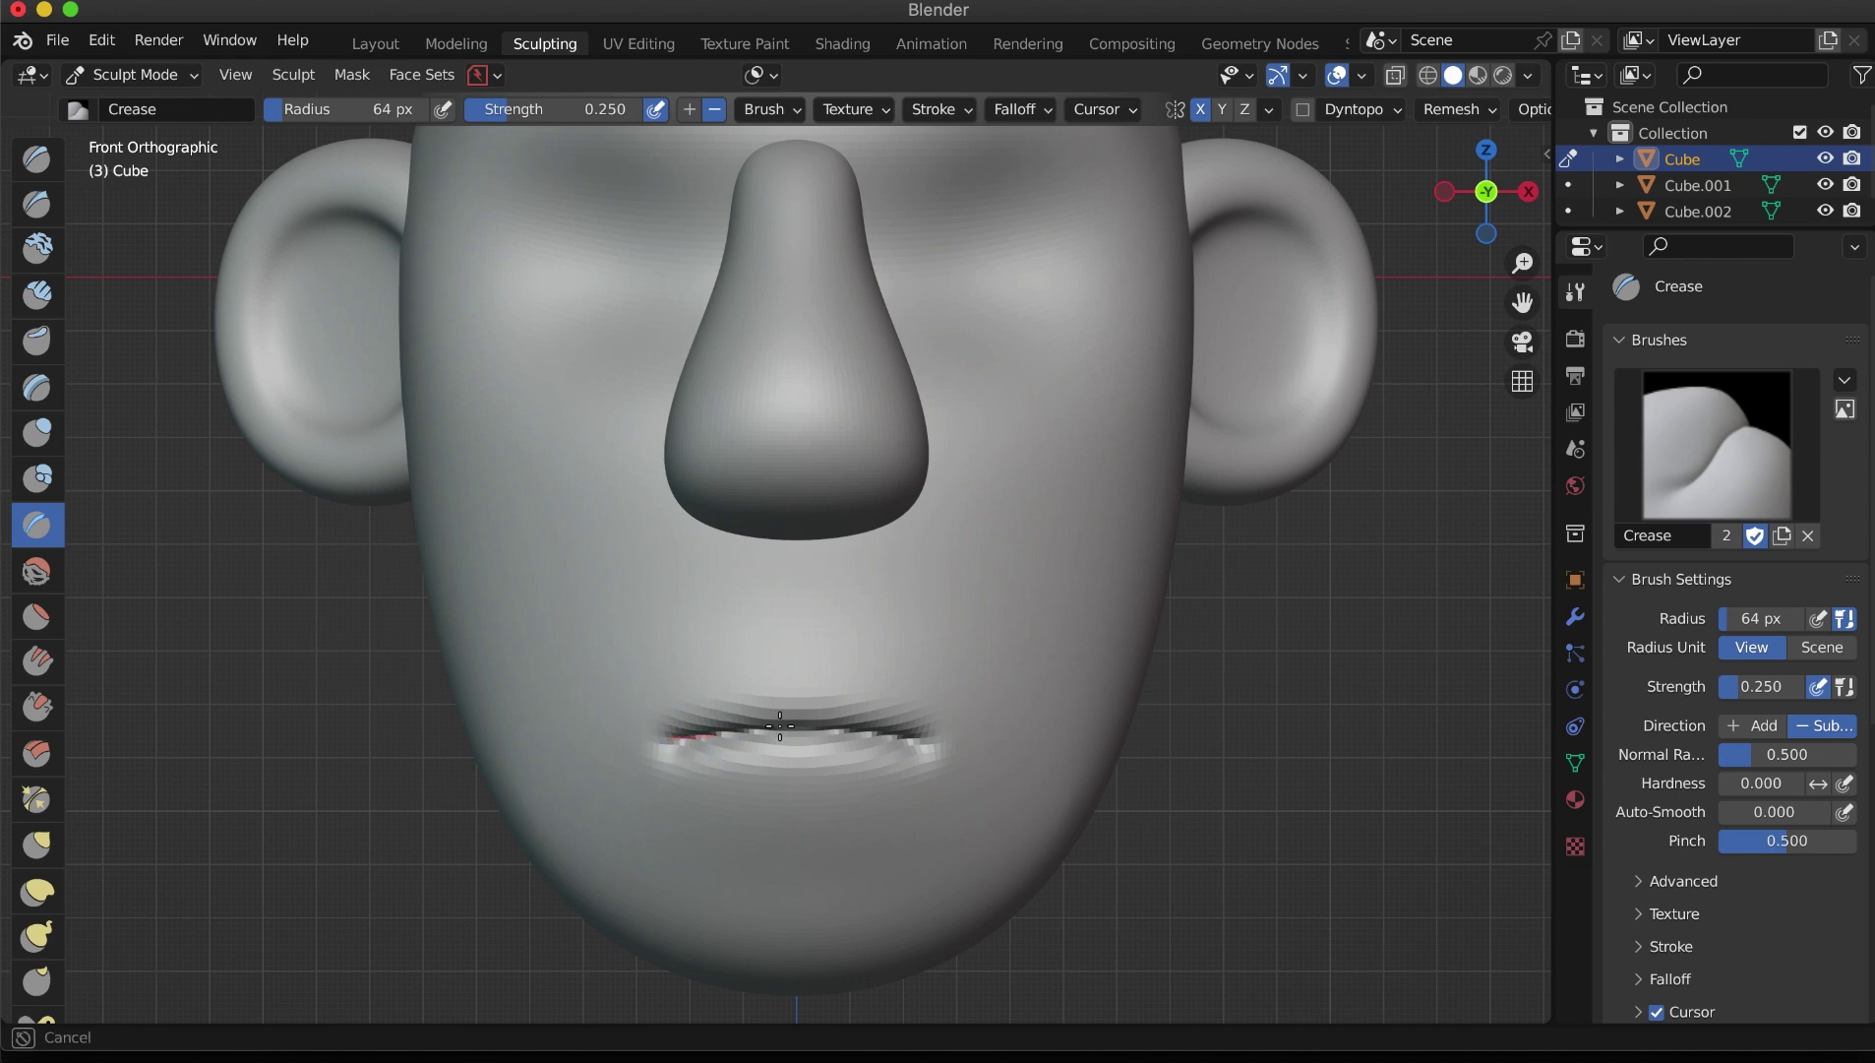
drag(898, 733, 858, 690)
mouse_move(858, 690)
middle_down()
mouse_move(967, 674)
mouse_move(891, 648)
middle_up()
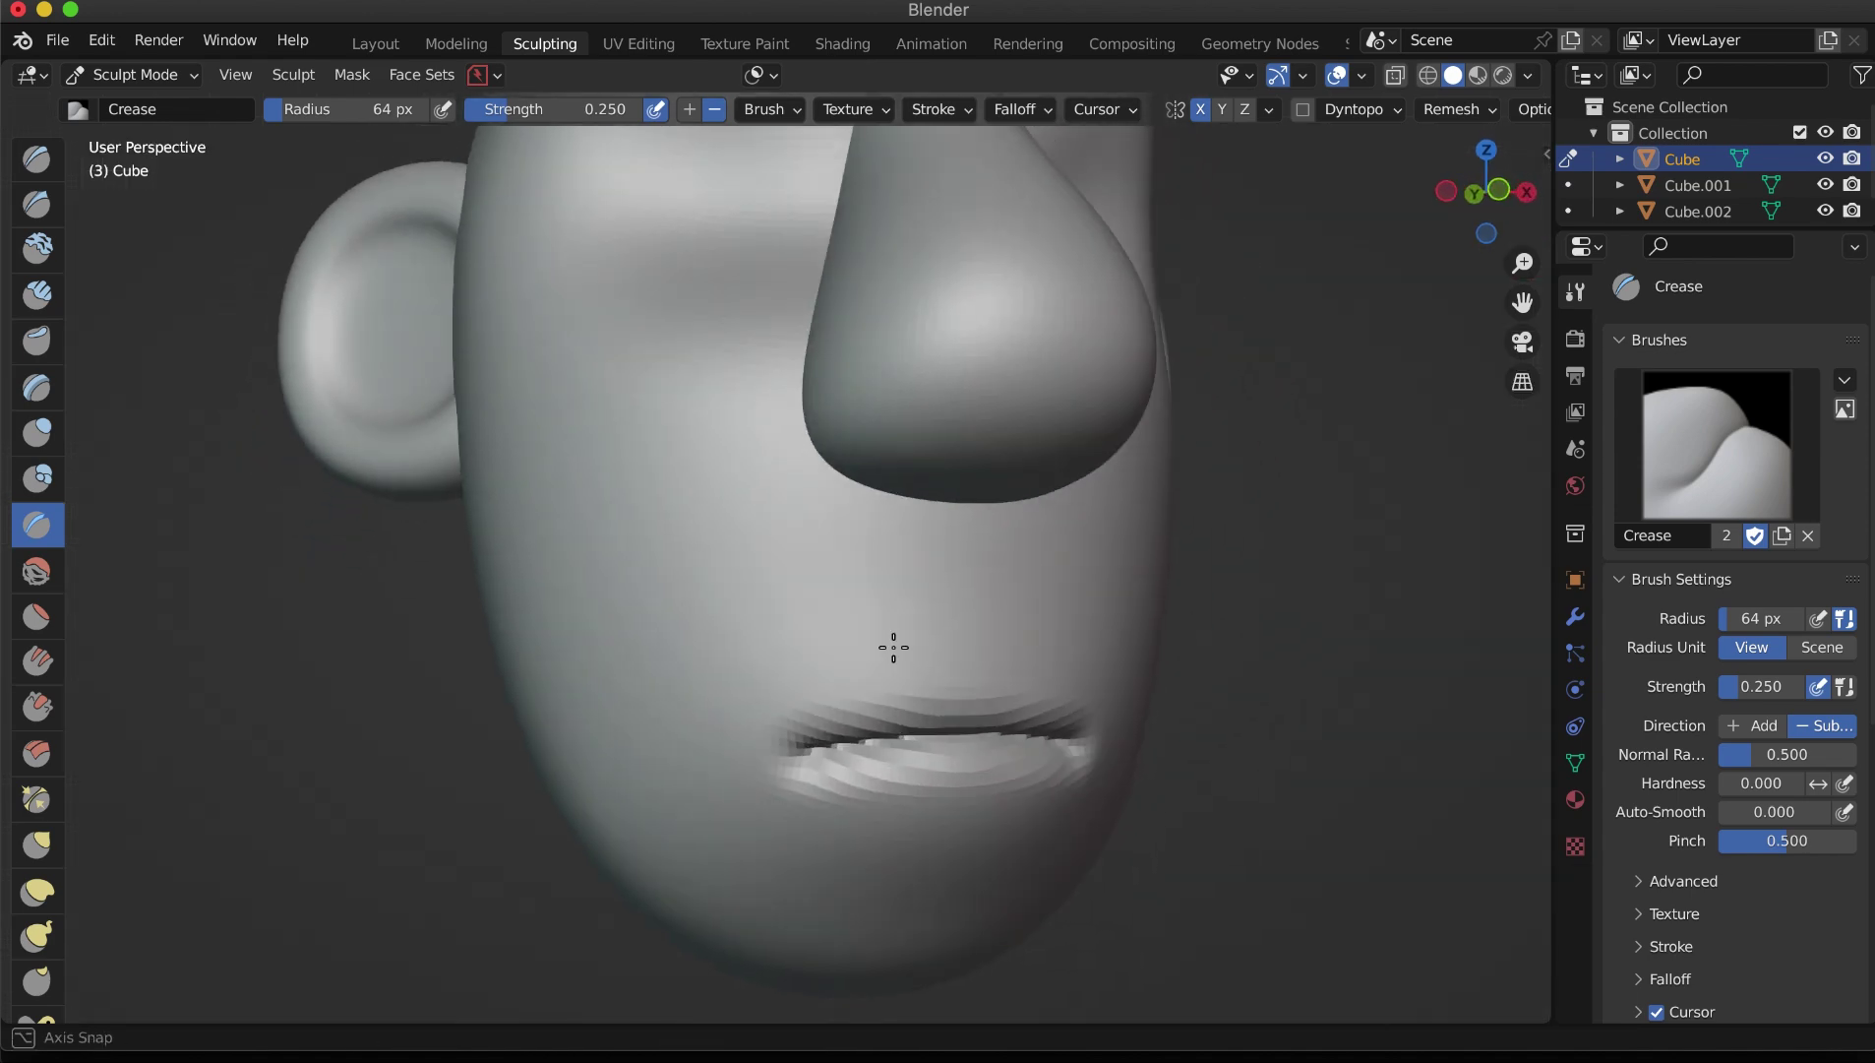
Step: Switch back to the Draw brush at 136 px and make the nose the sculpt target
key(x)
key(f)
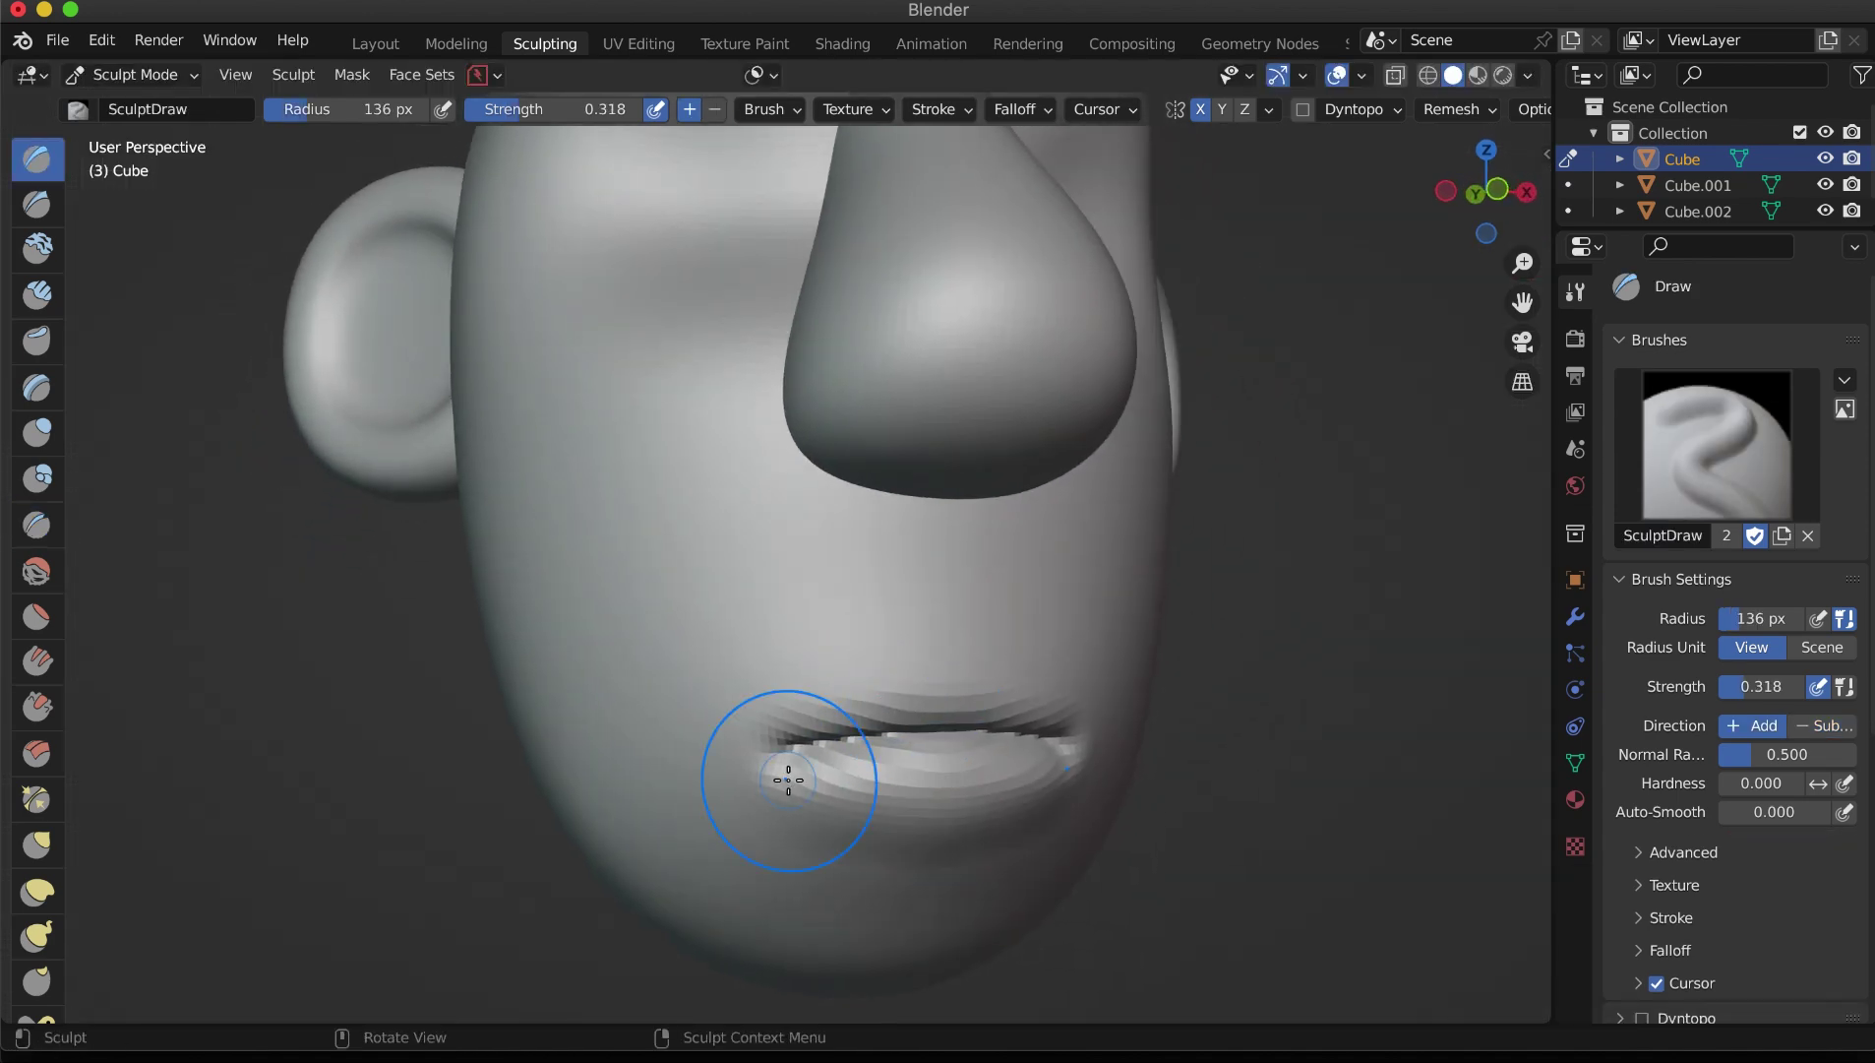
middle_drag(788, 781, 870, 648)
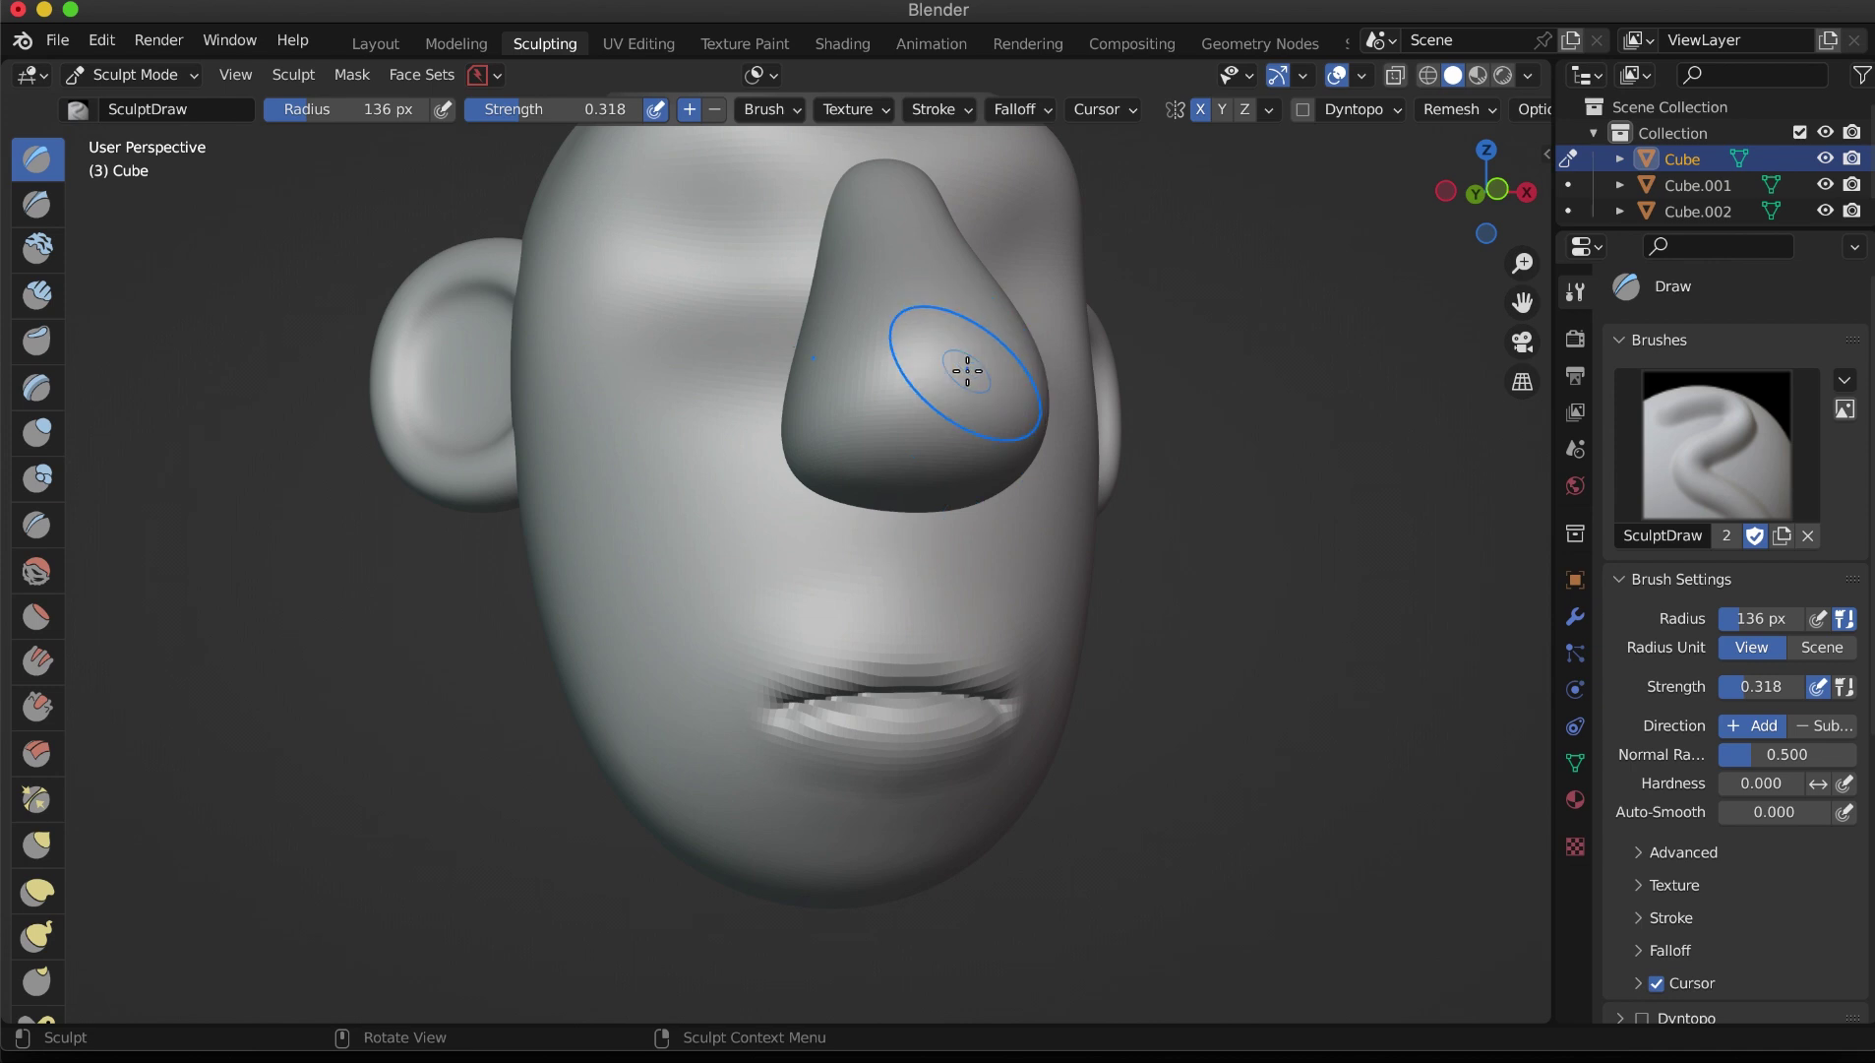
key(alt+q)
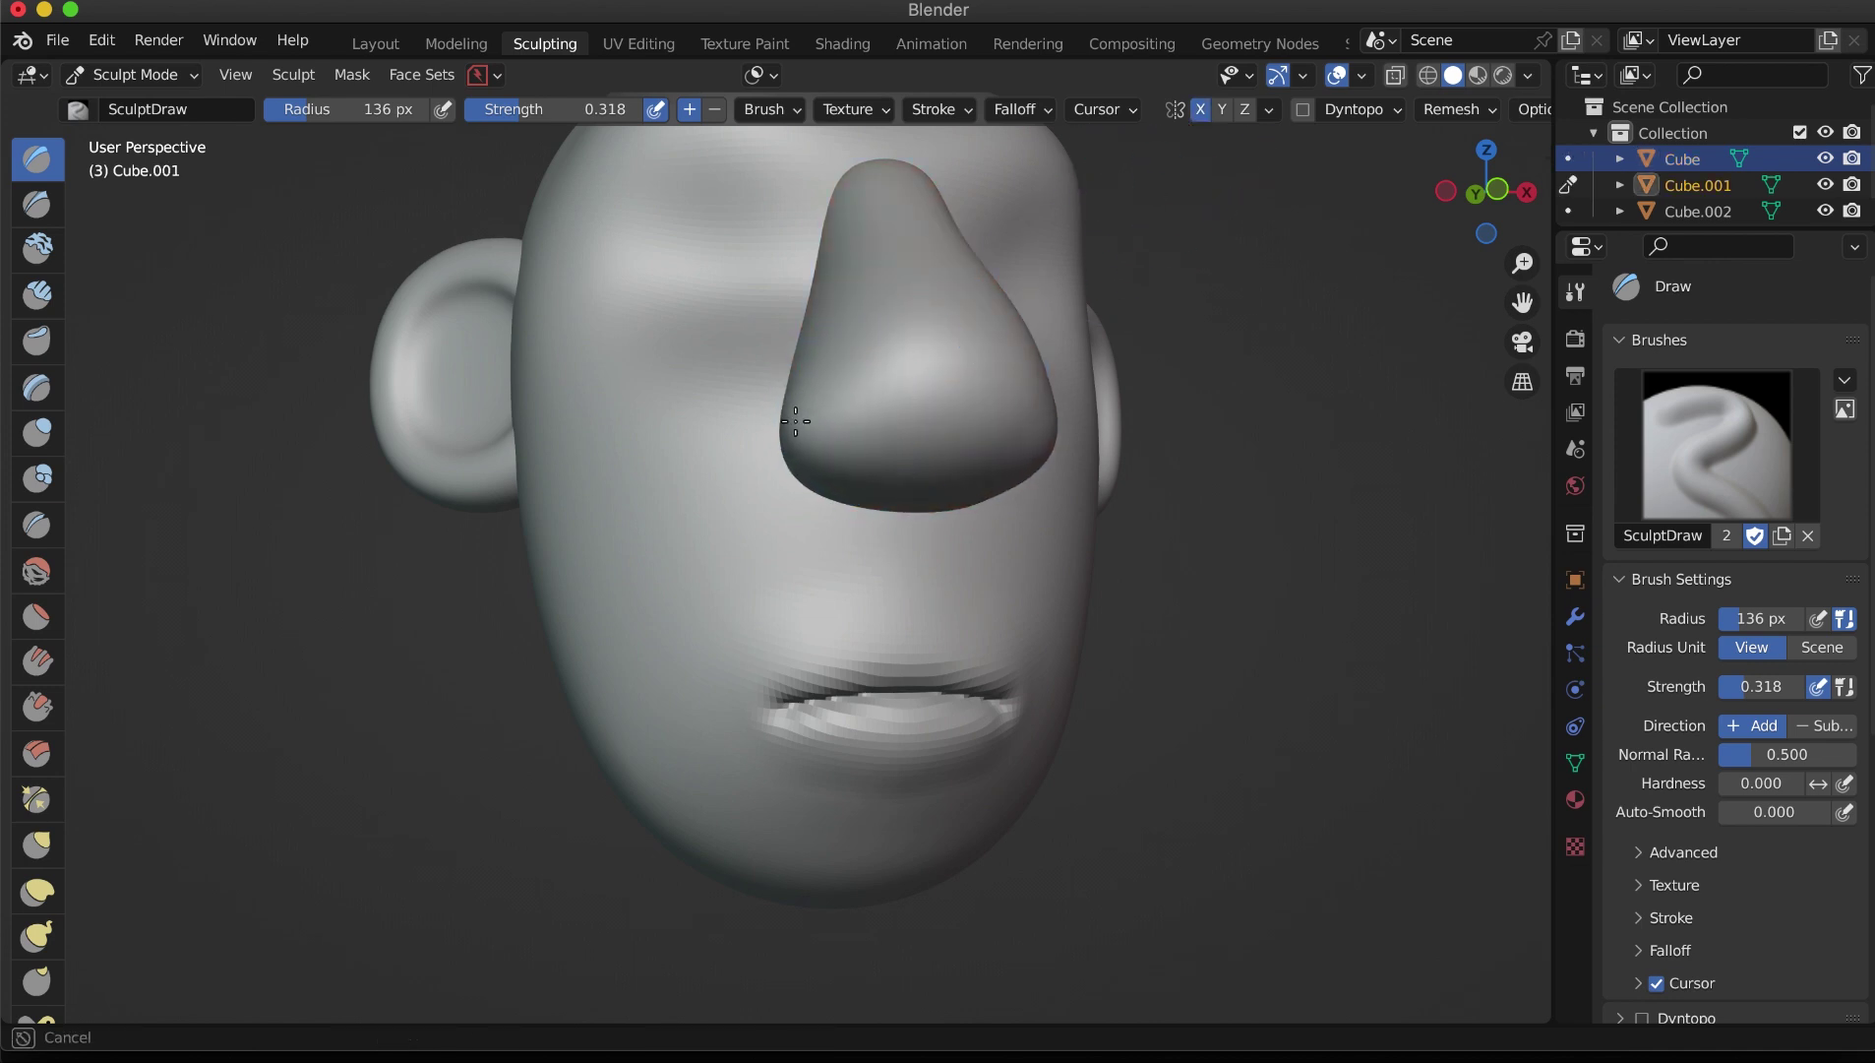
mouse_move(970, 419)
middle_down()
mouse_move(753, 485)
mouse_move(782, 519)
mouse_move(845, 497)
middle_up()
Step: In Layout, add level-2 subdivision to the head and bake it into the mesh
click(391, 46)
click(972, 782)
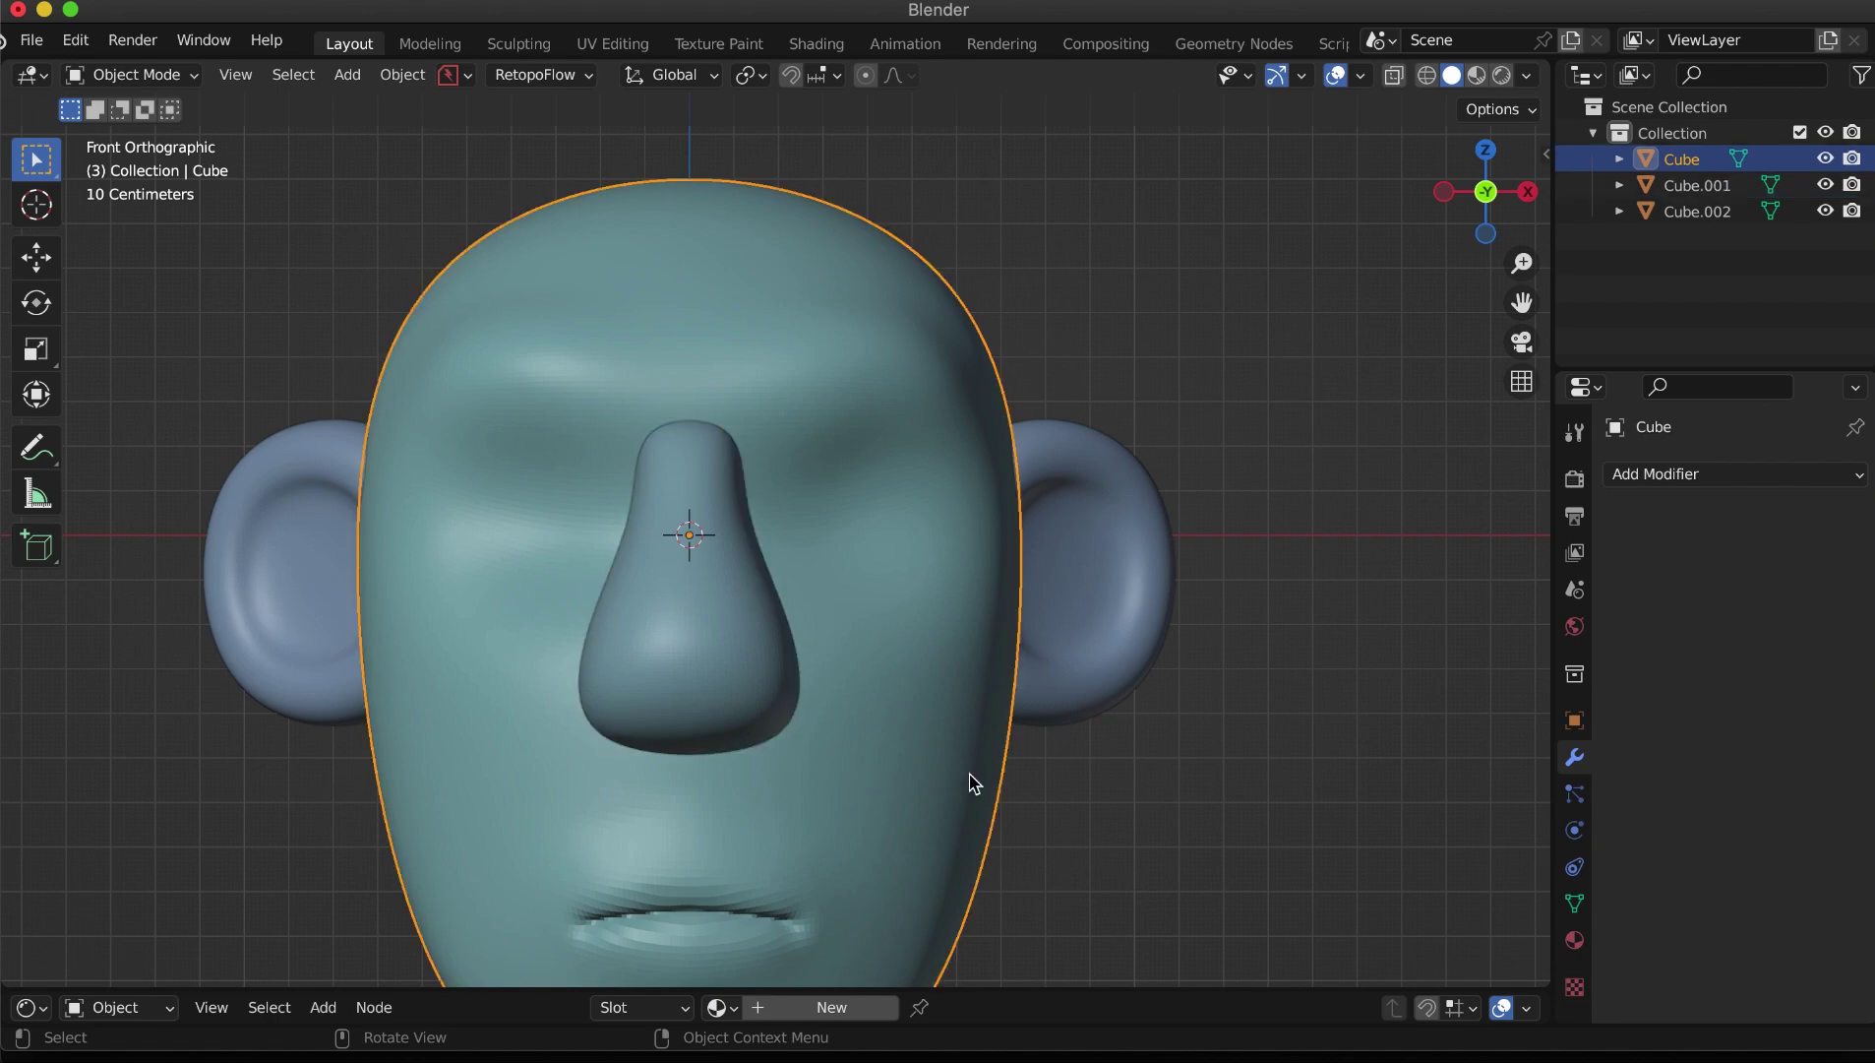
key(ctrl+2)
key(q)
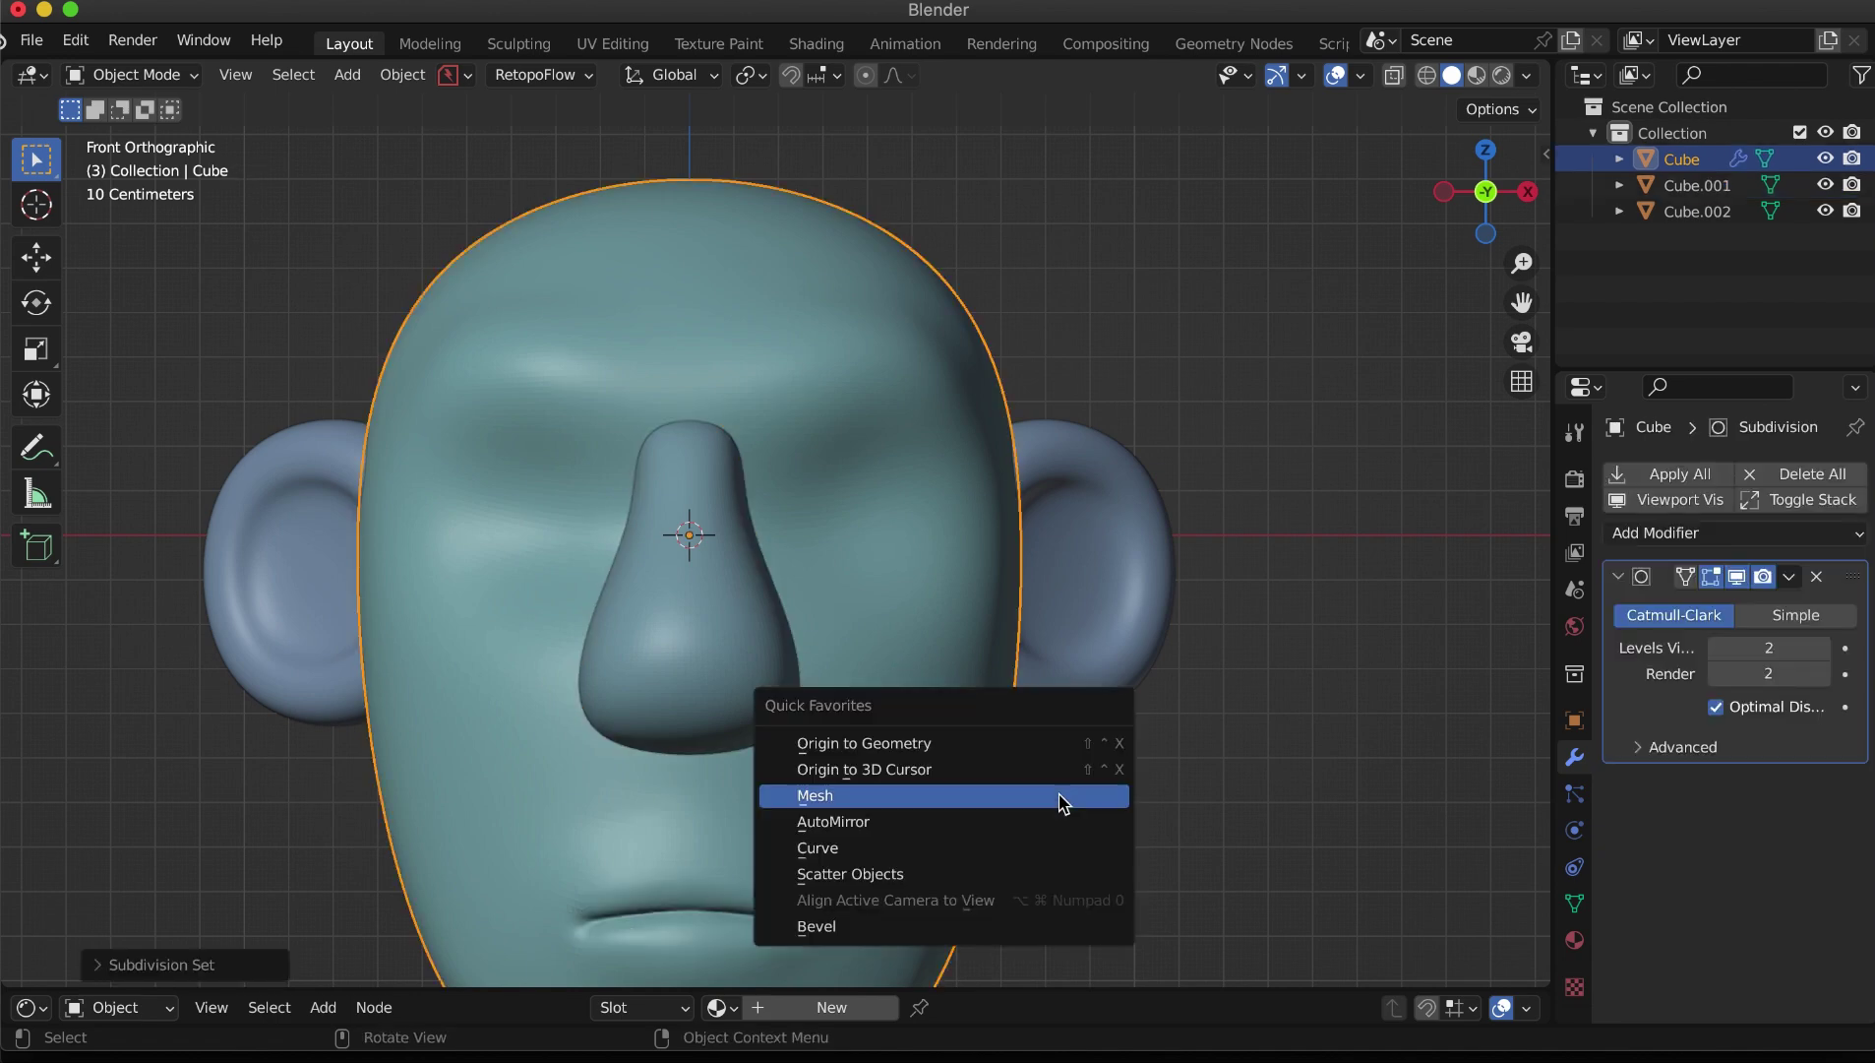
key(Return)
Step: Join the ears and nose into the head with Ctrl+J and return to Sculpting
shift+click(1083, 689)
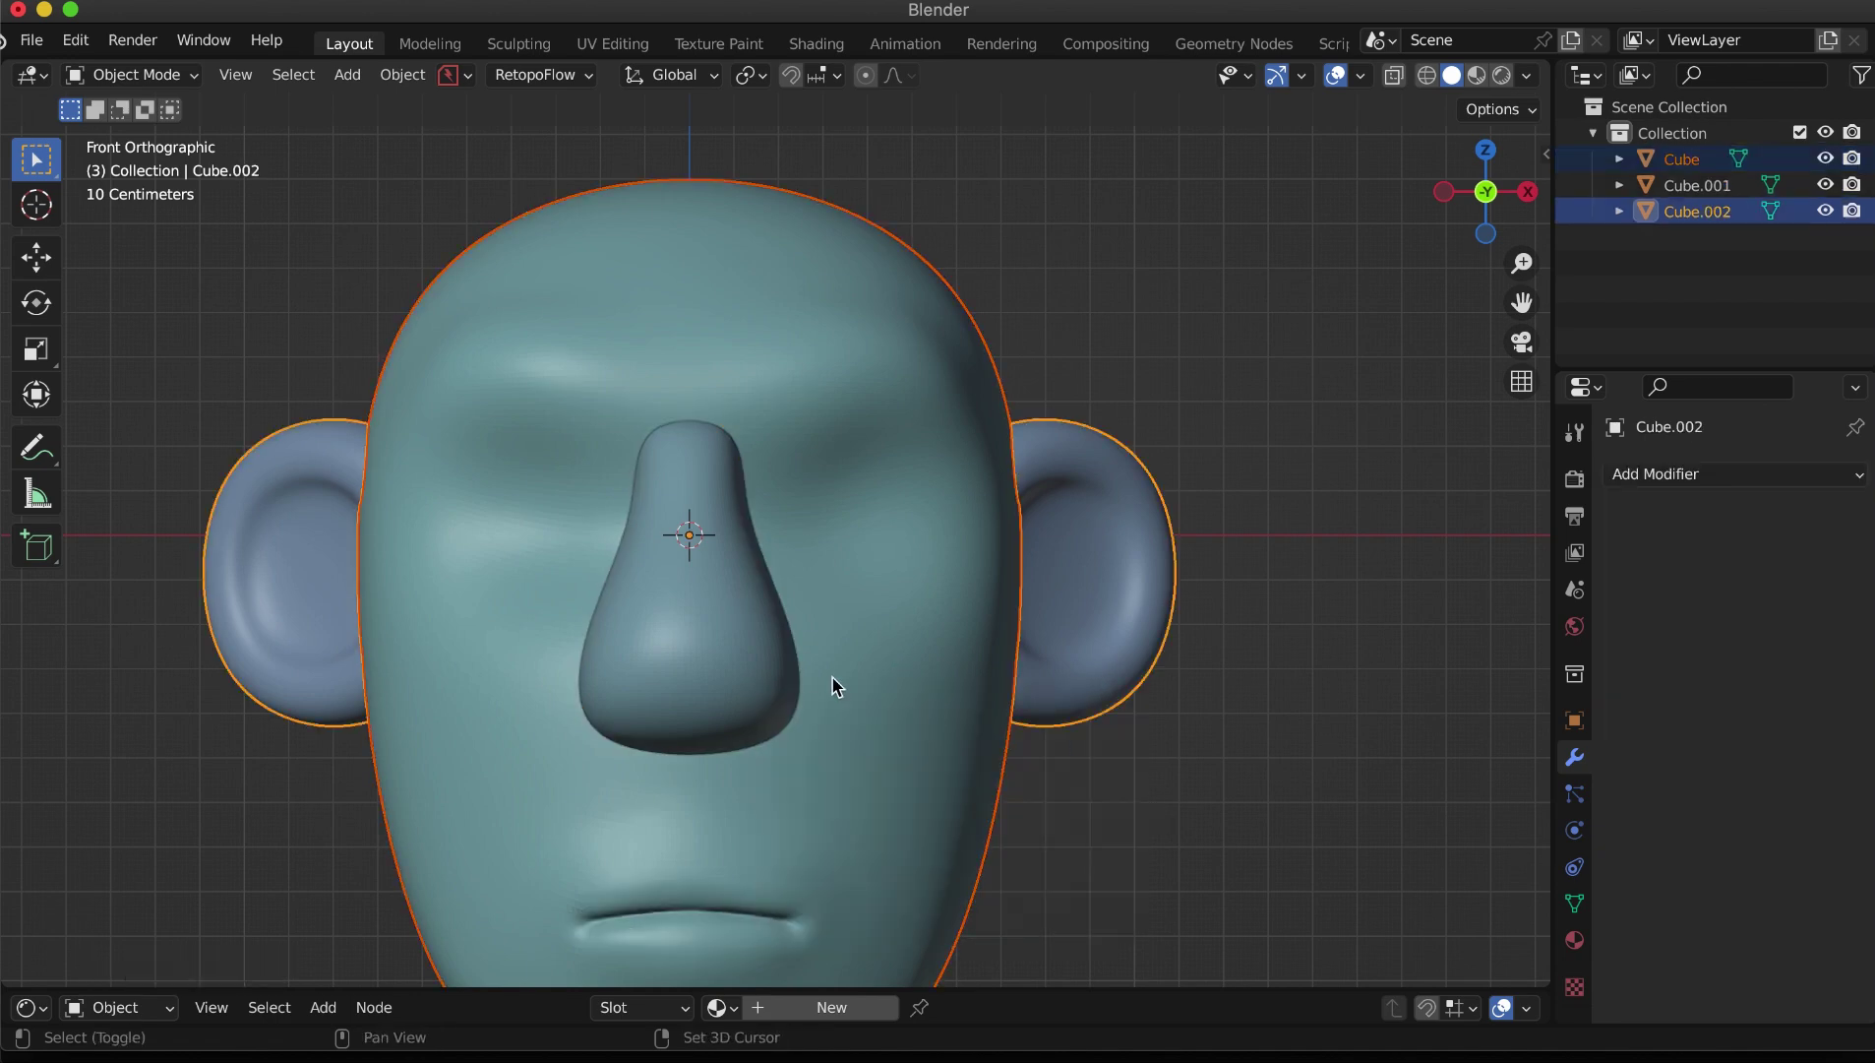
shift+click(799, 720)
key(ctrl+j)
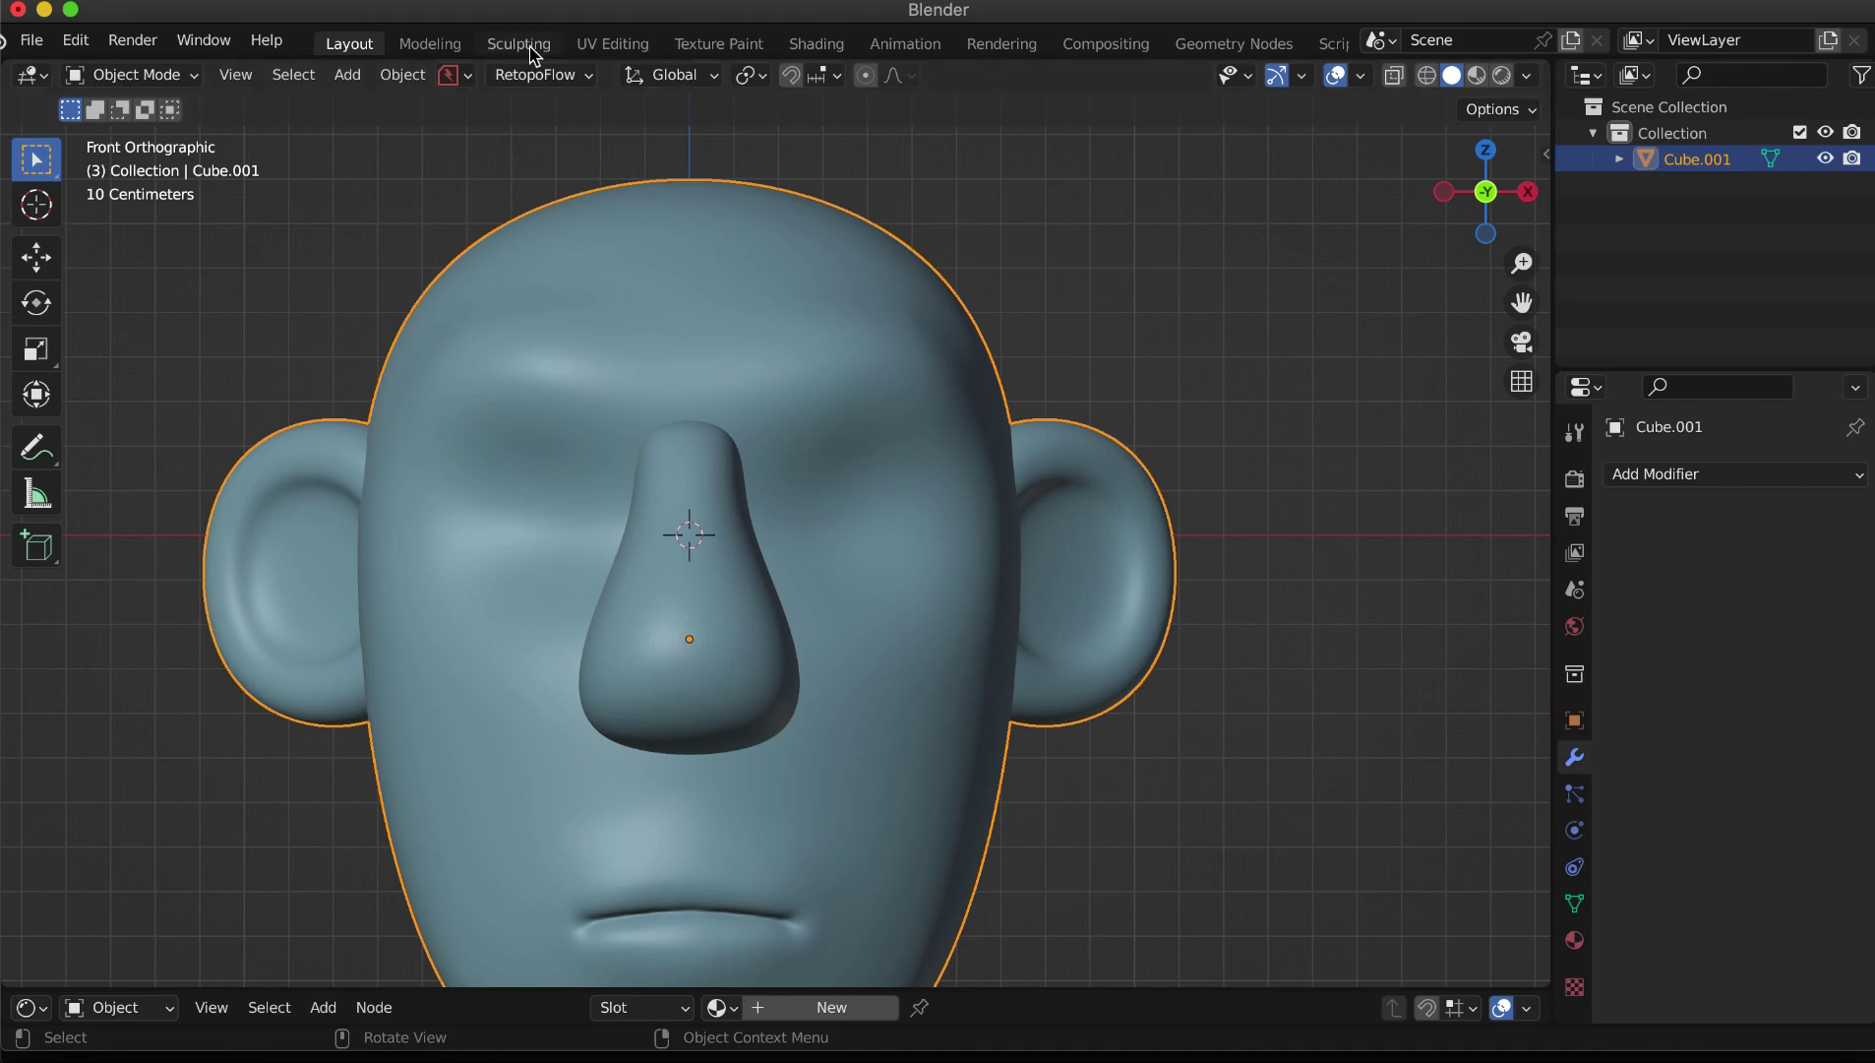
click(519, 44)
mouse_move(704, 351)
middle_down()
mouse_move(850, 388)
mouse_move(839, 511)
middle_up()
Step: Set the voxel remesh size, then smooth the nose seam with a 0.288-strength Smooth brush
key(r)
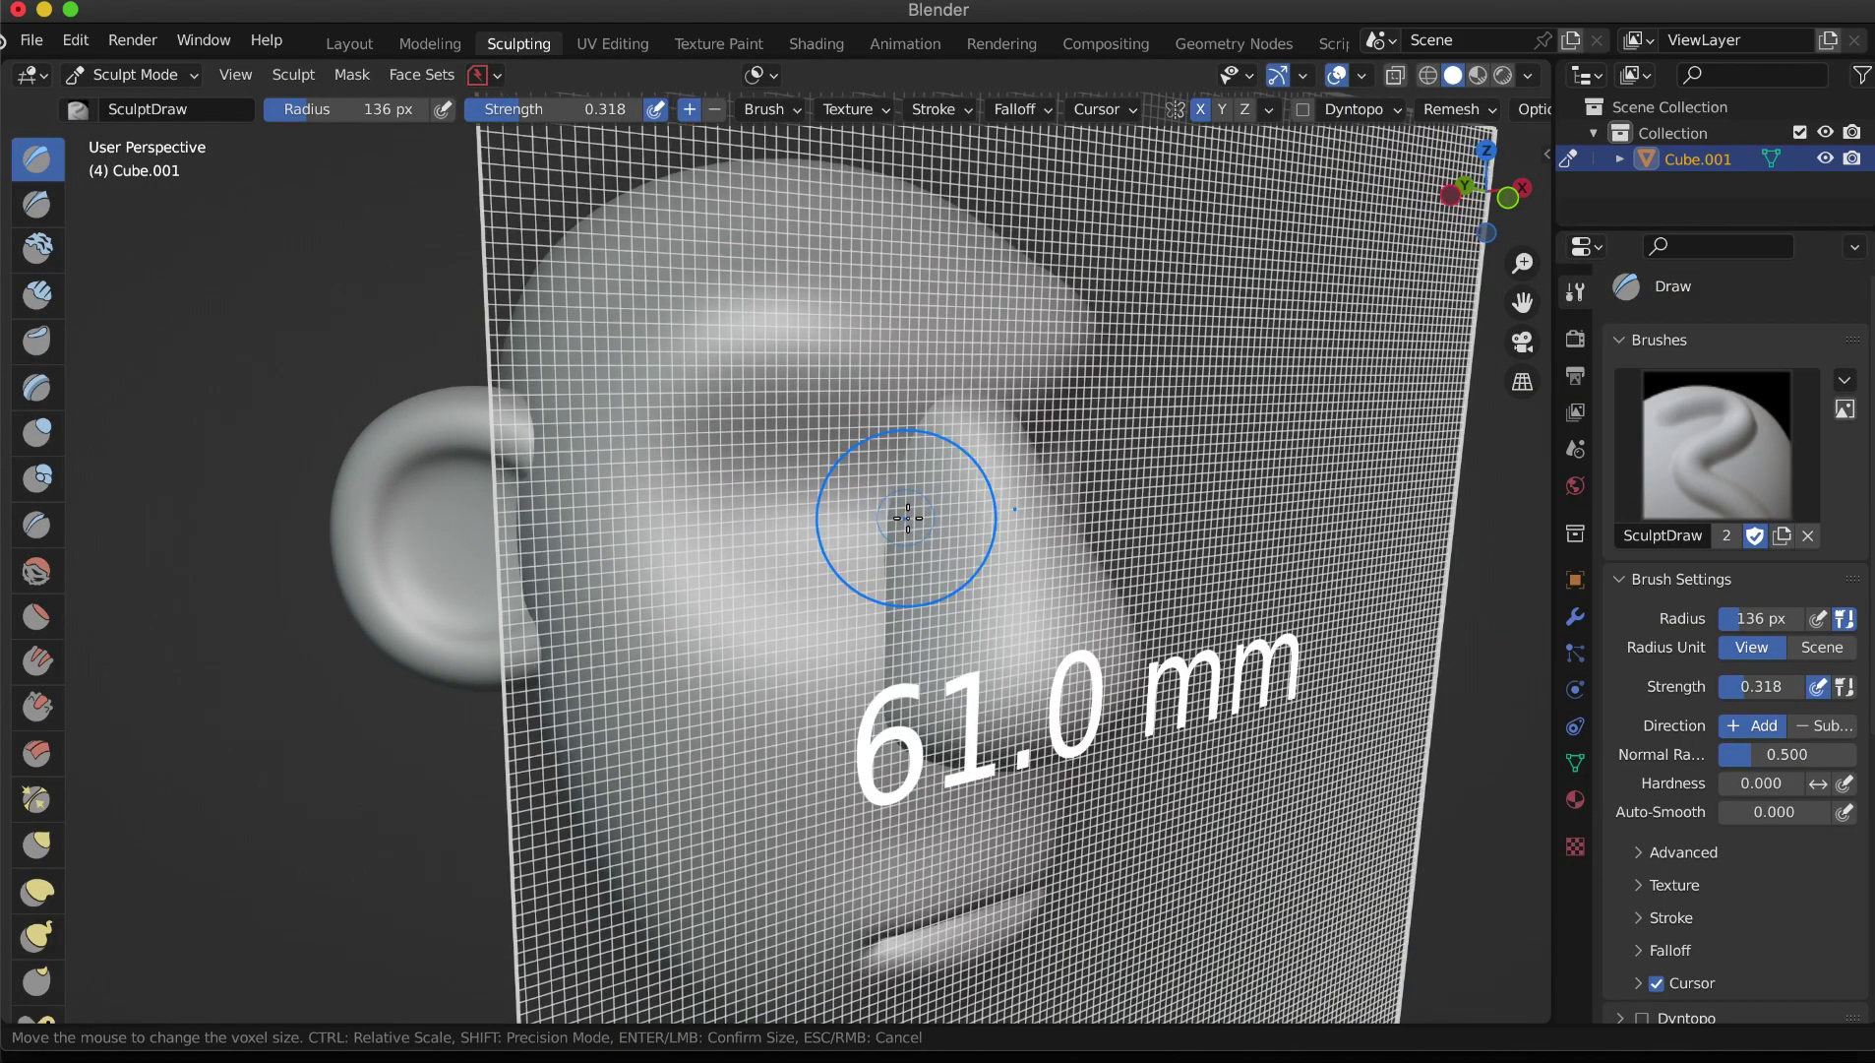
click(958, 536)
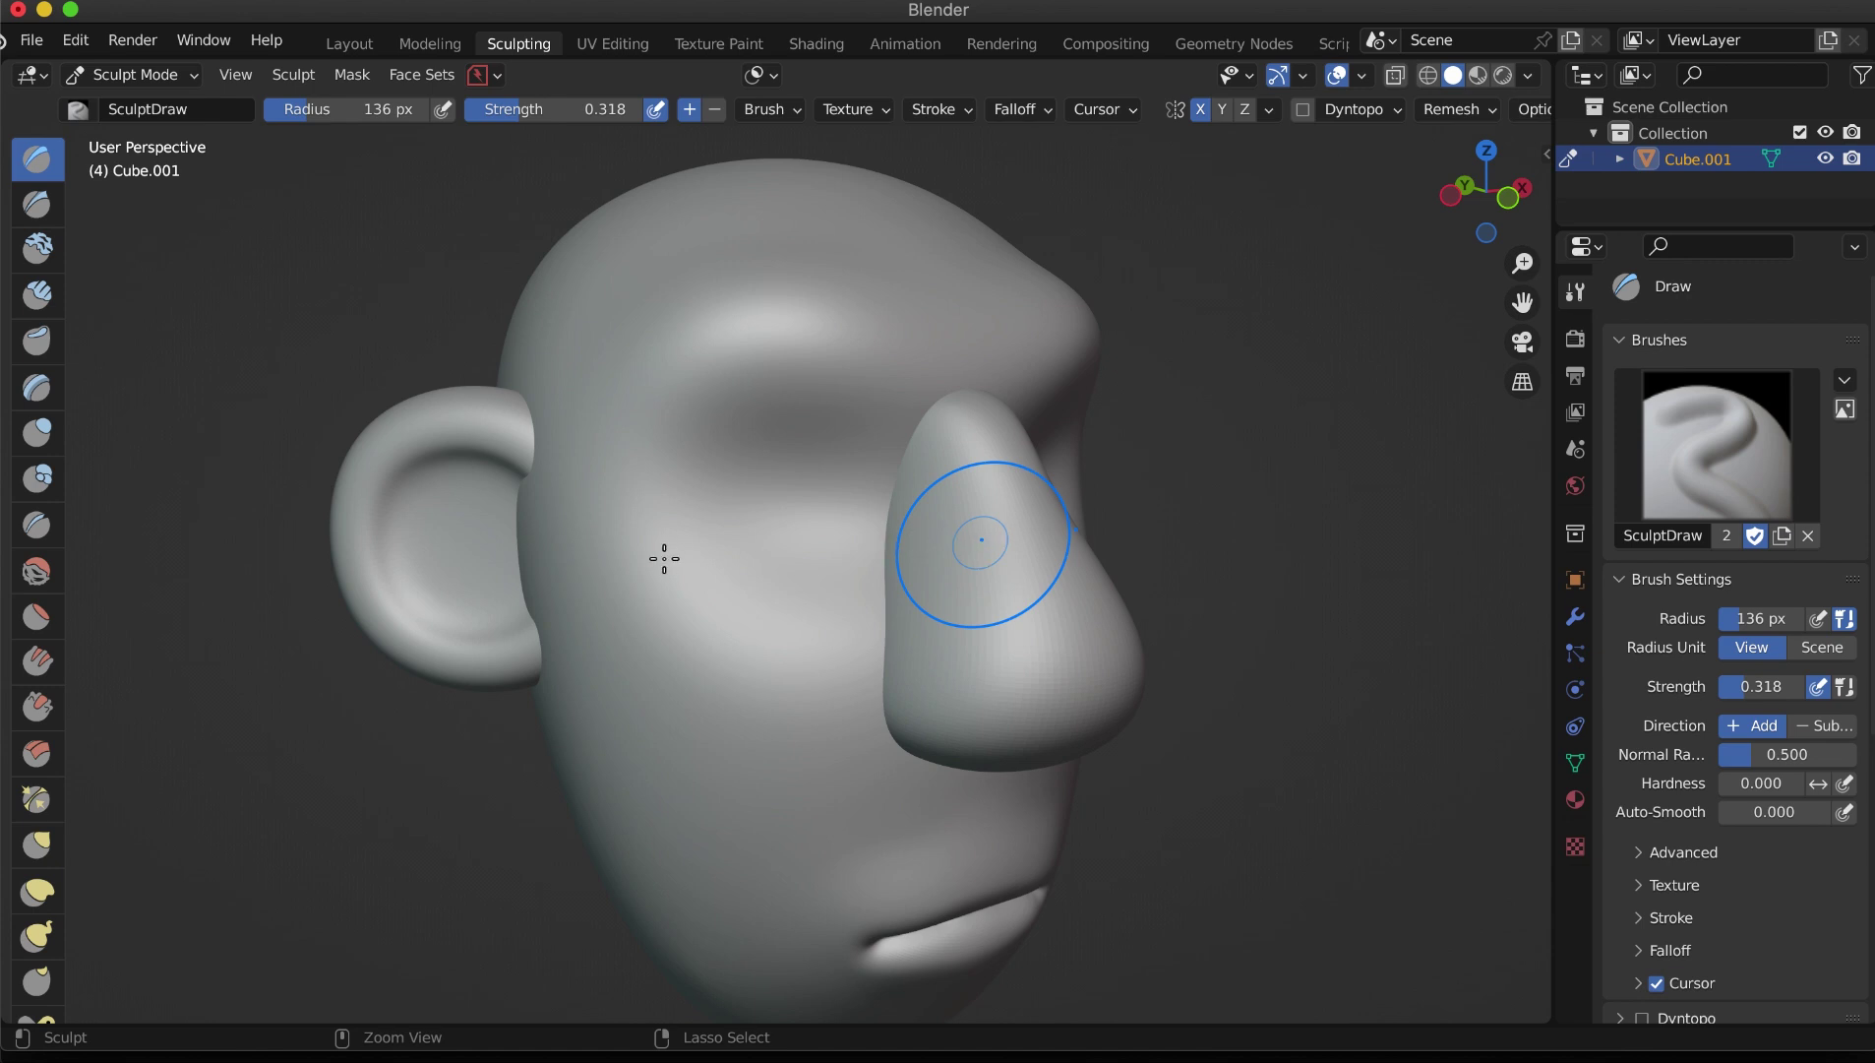
key(shift+s)
key(shift+f)
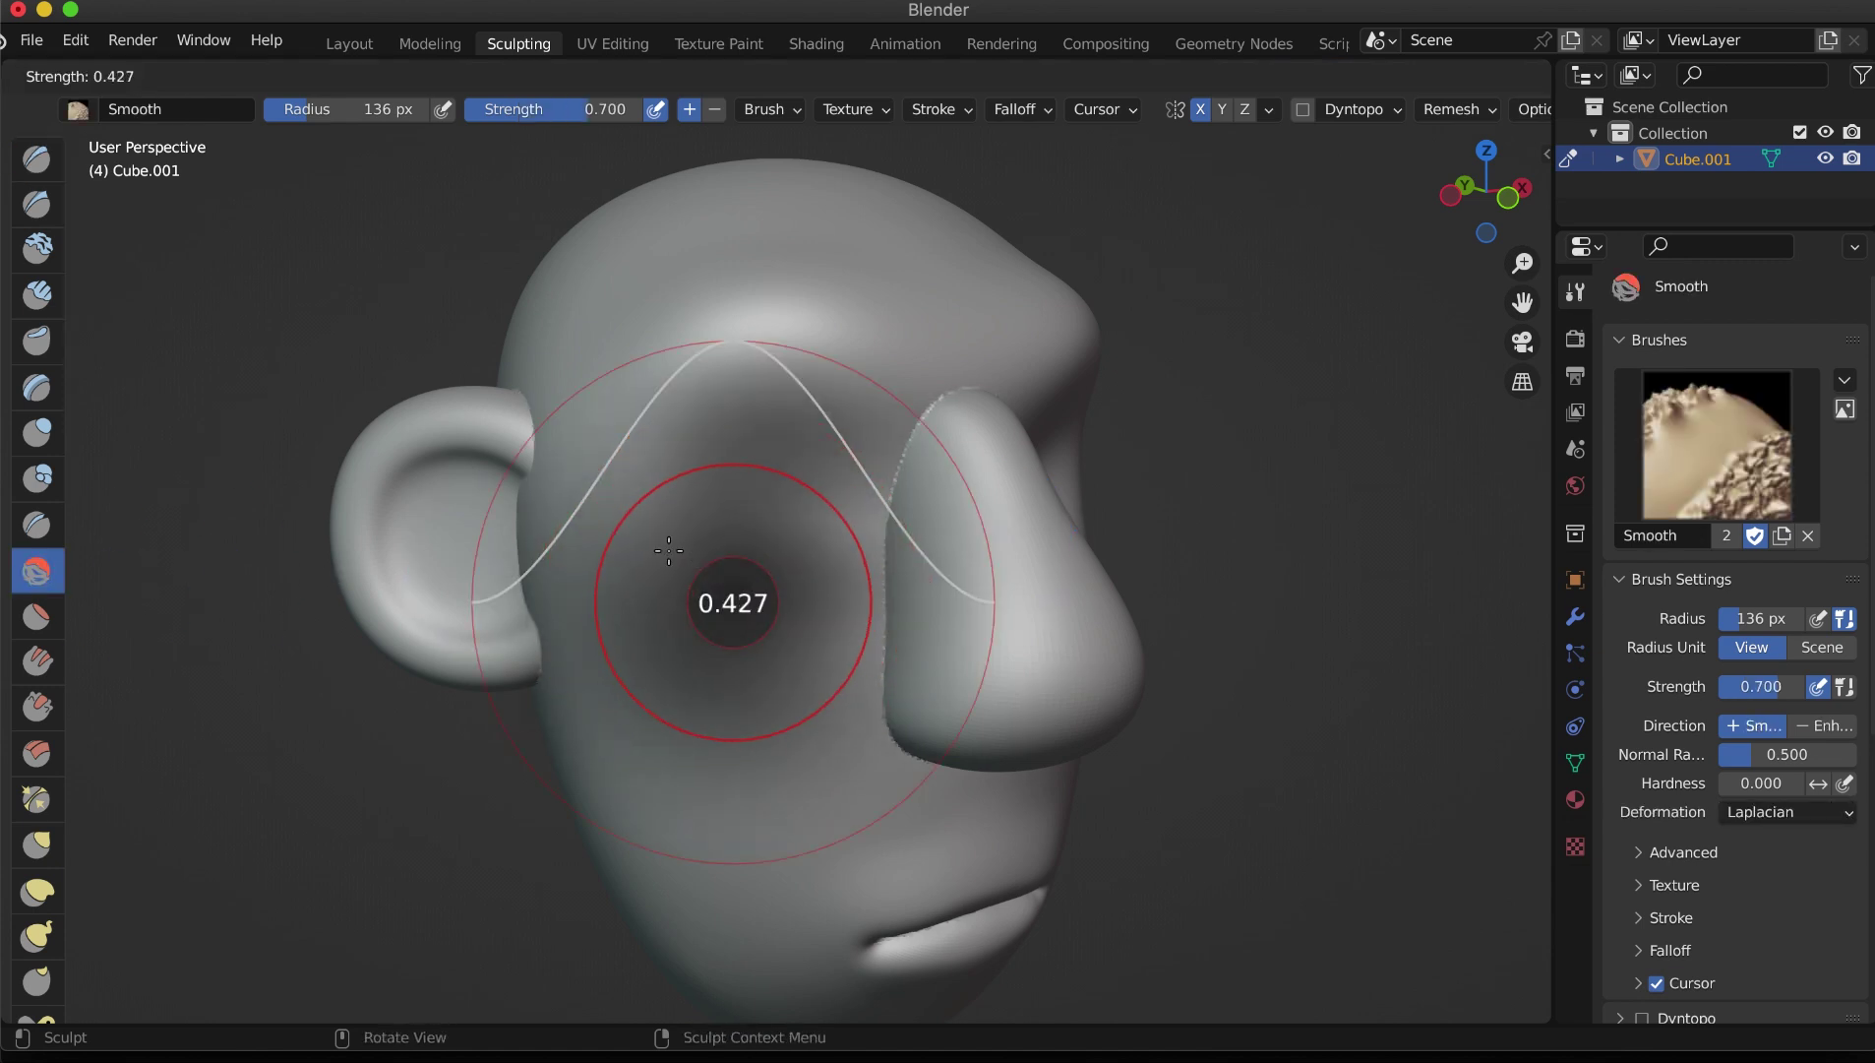
click(641, 531)
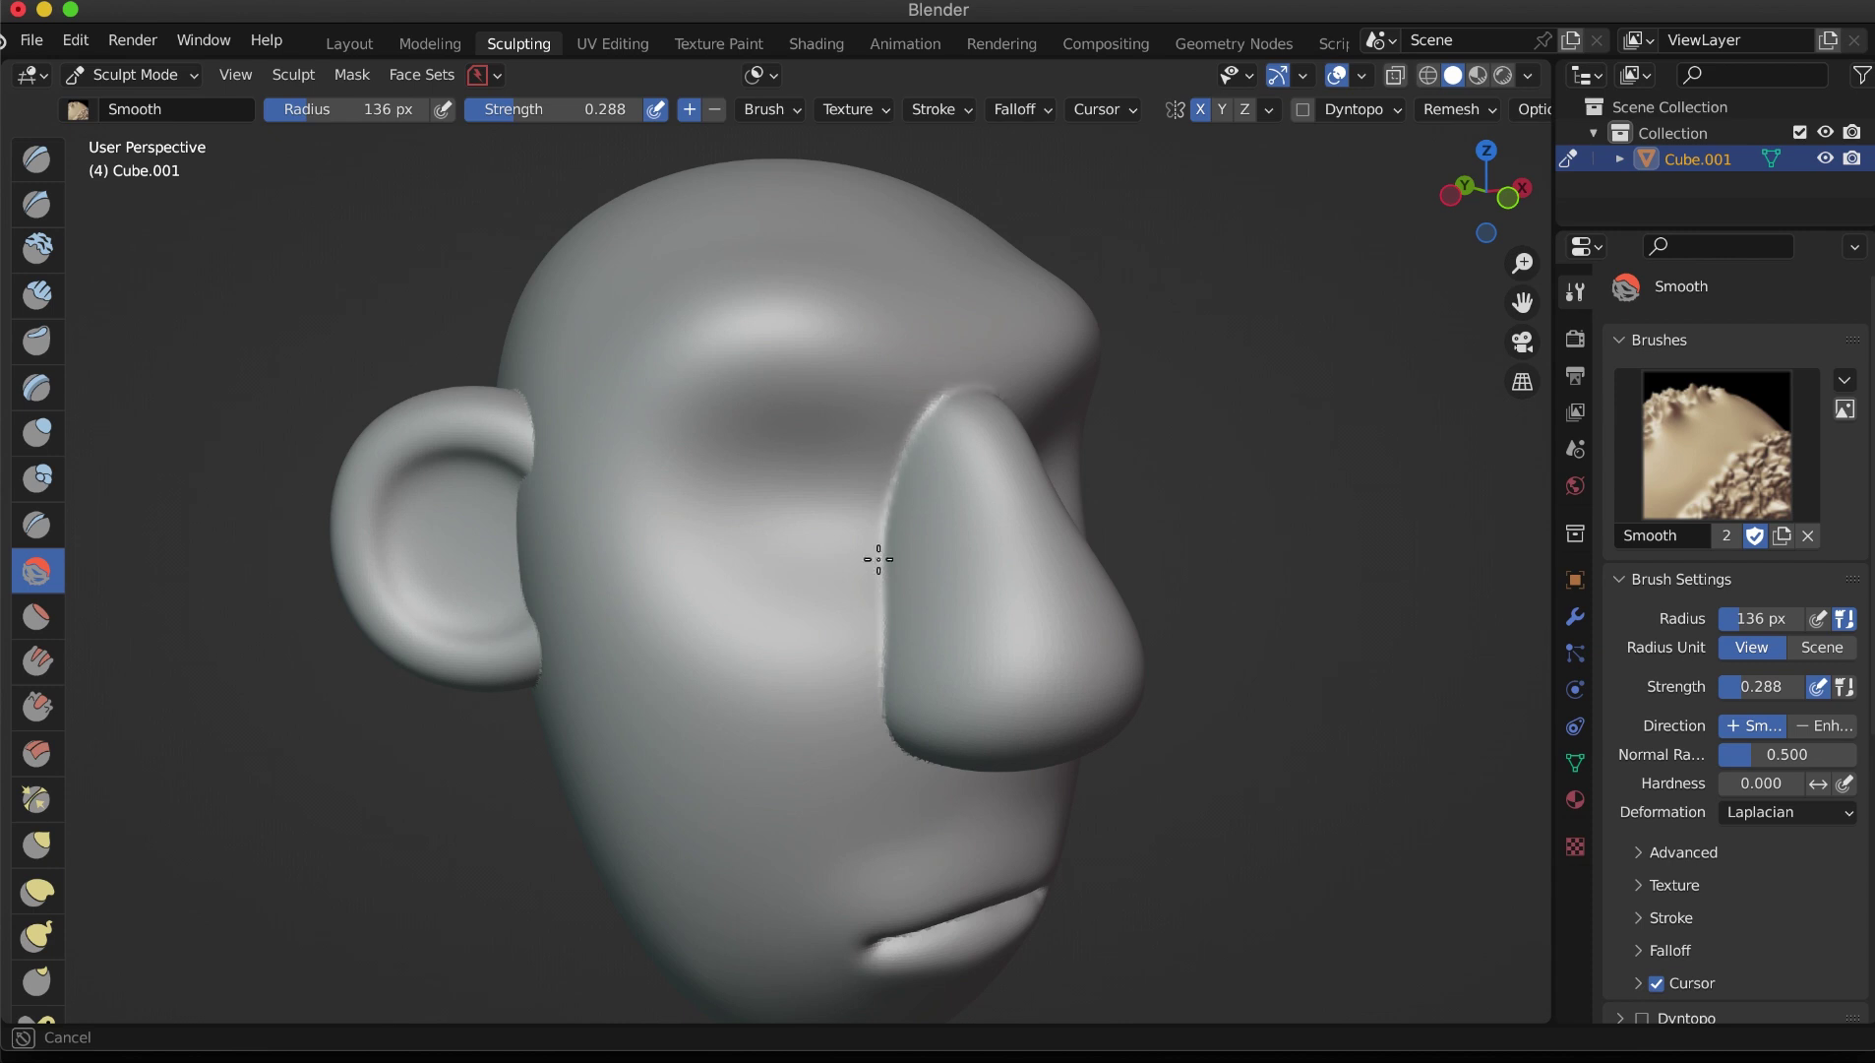
drag(946, 537, 898, 591)
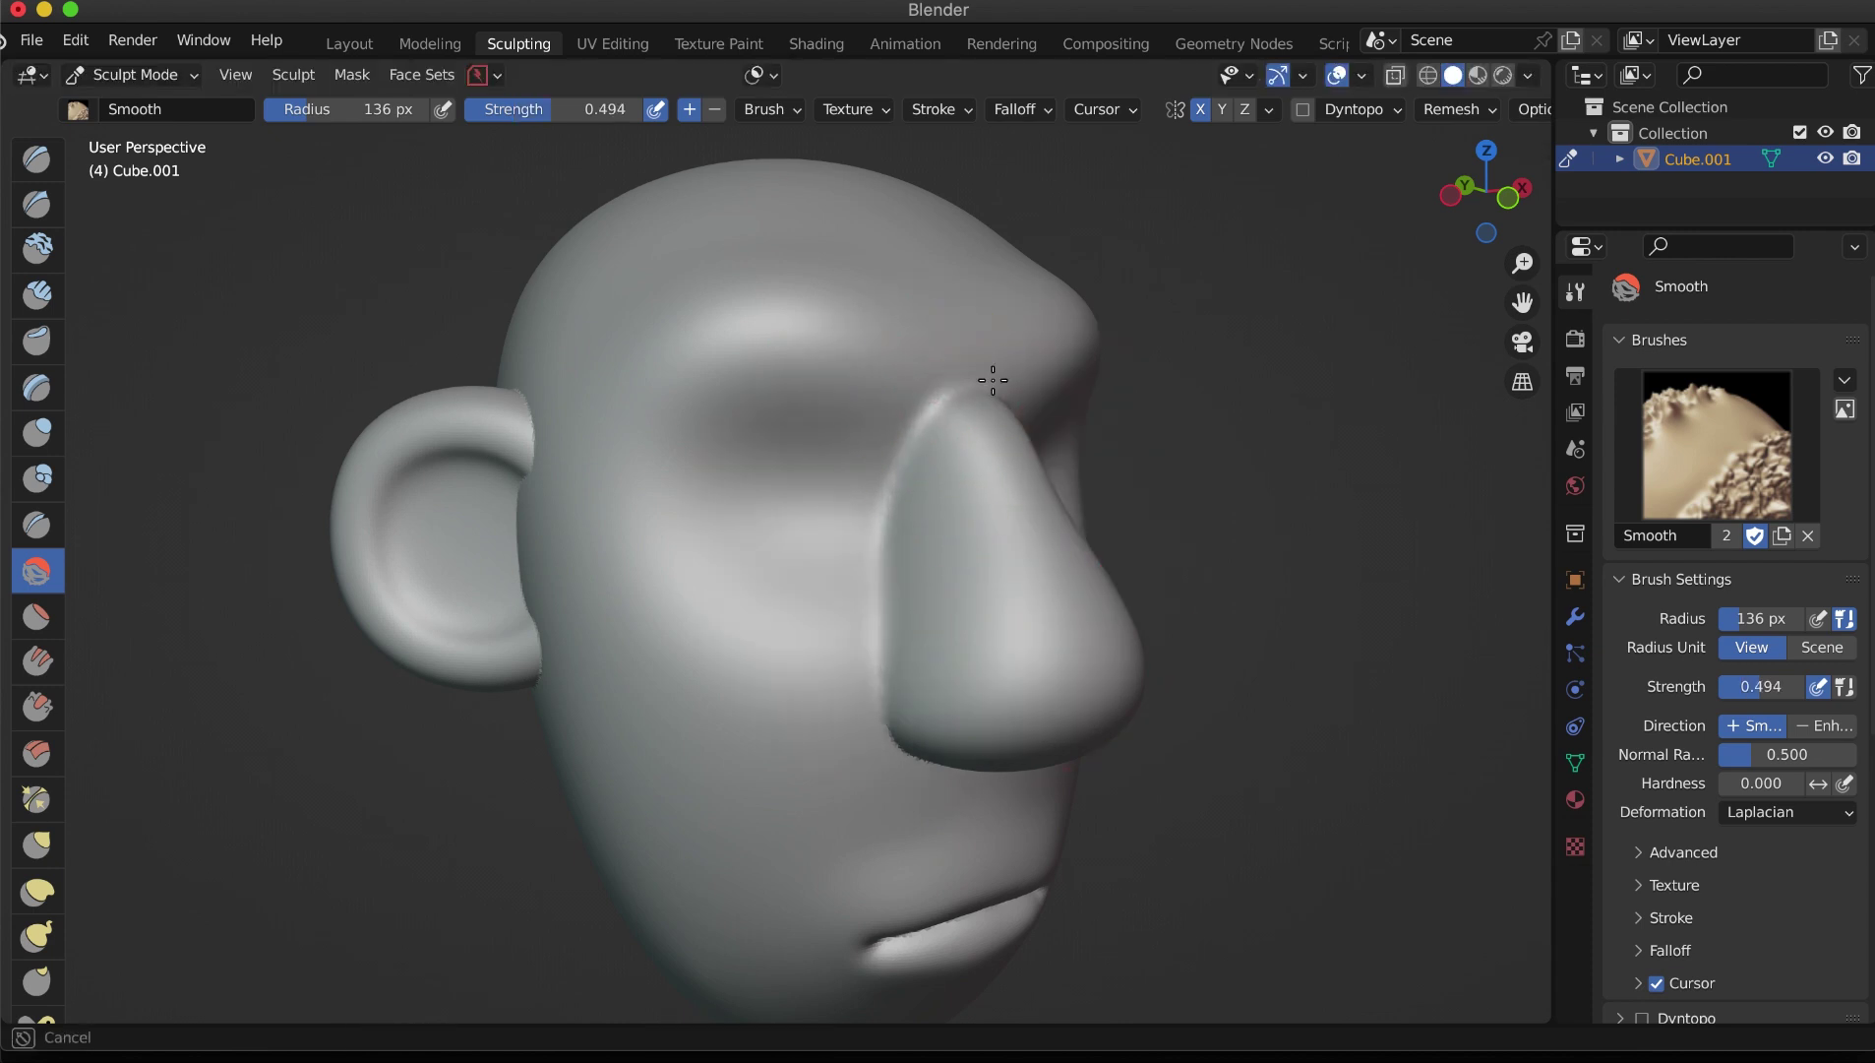
Step: Smooth the surface inside the ear, checking it from several angles
mouse_move(927, 458)
middle_down()
mouse_move(862, 587)
mouse_move(795, 407)
mouse_move(891, 502)
mouse_move(565, 649)
middle_up()
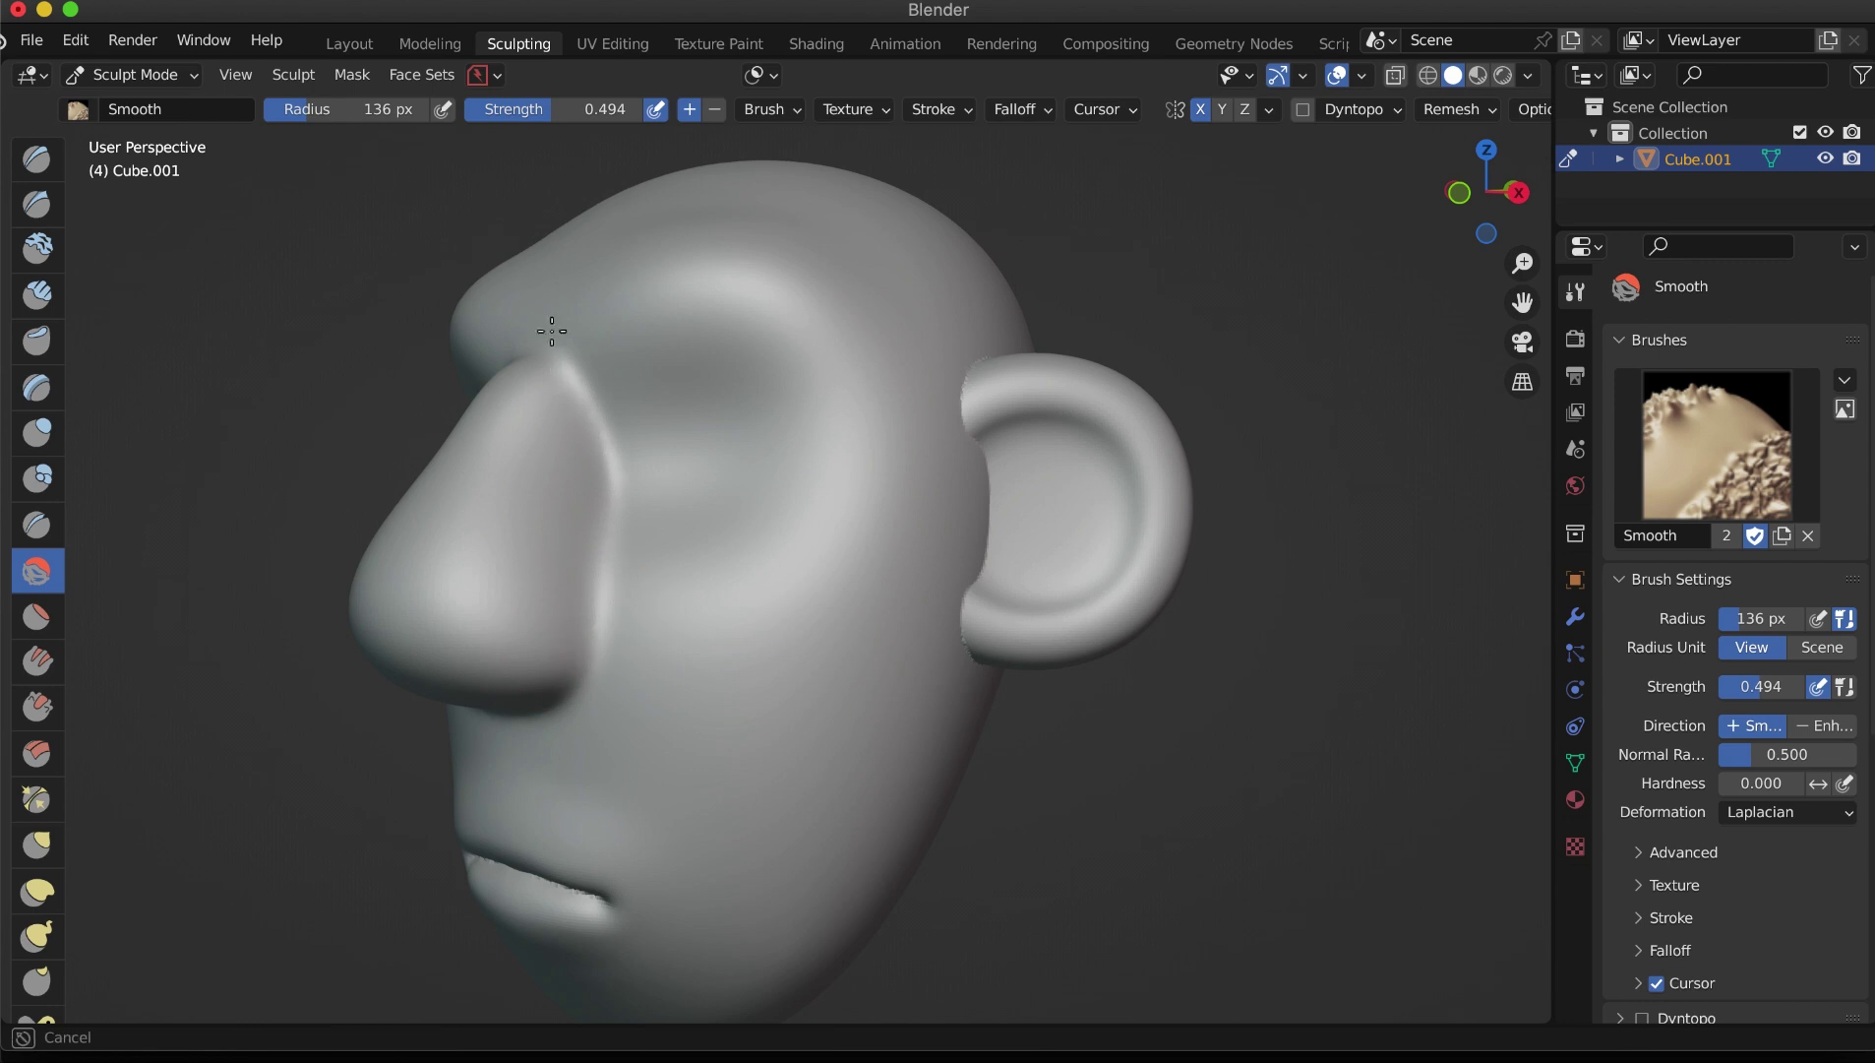
middle_drag(791, 542, 840, 645)
drag(840, 644, 891, 468)
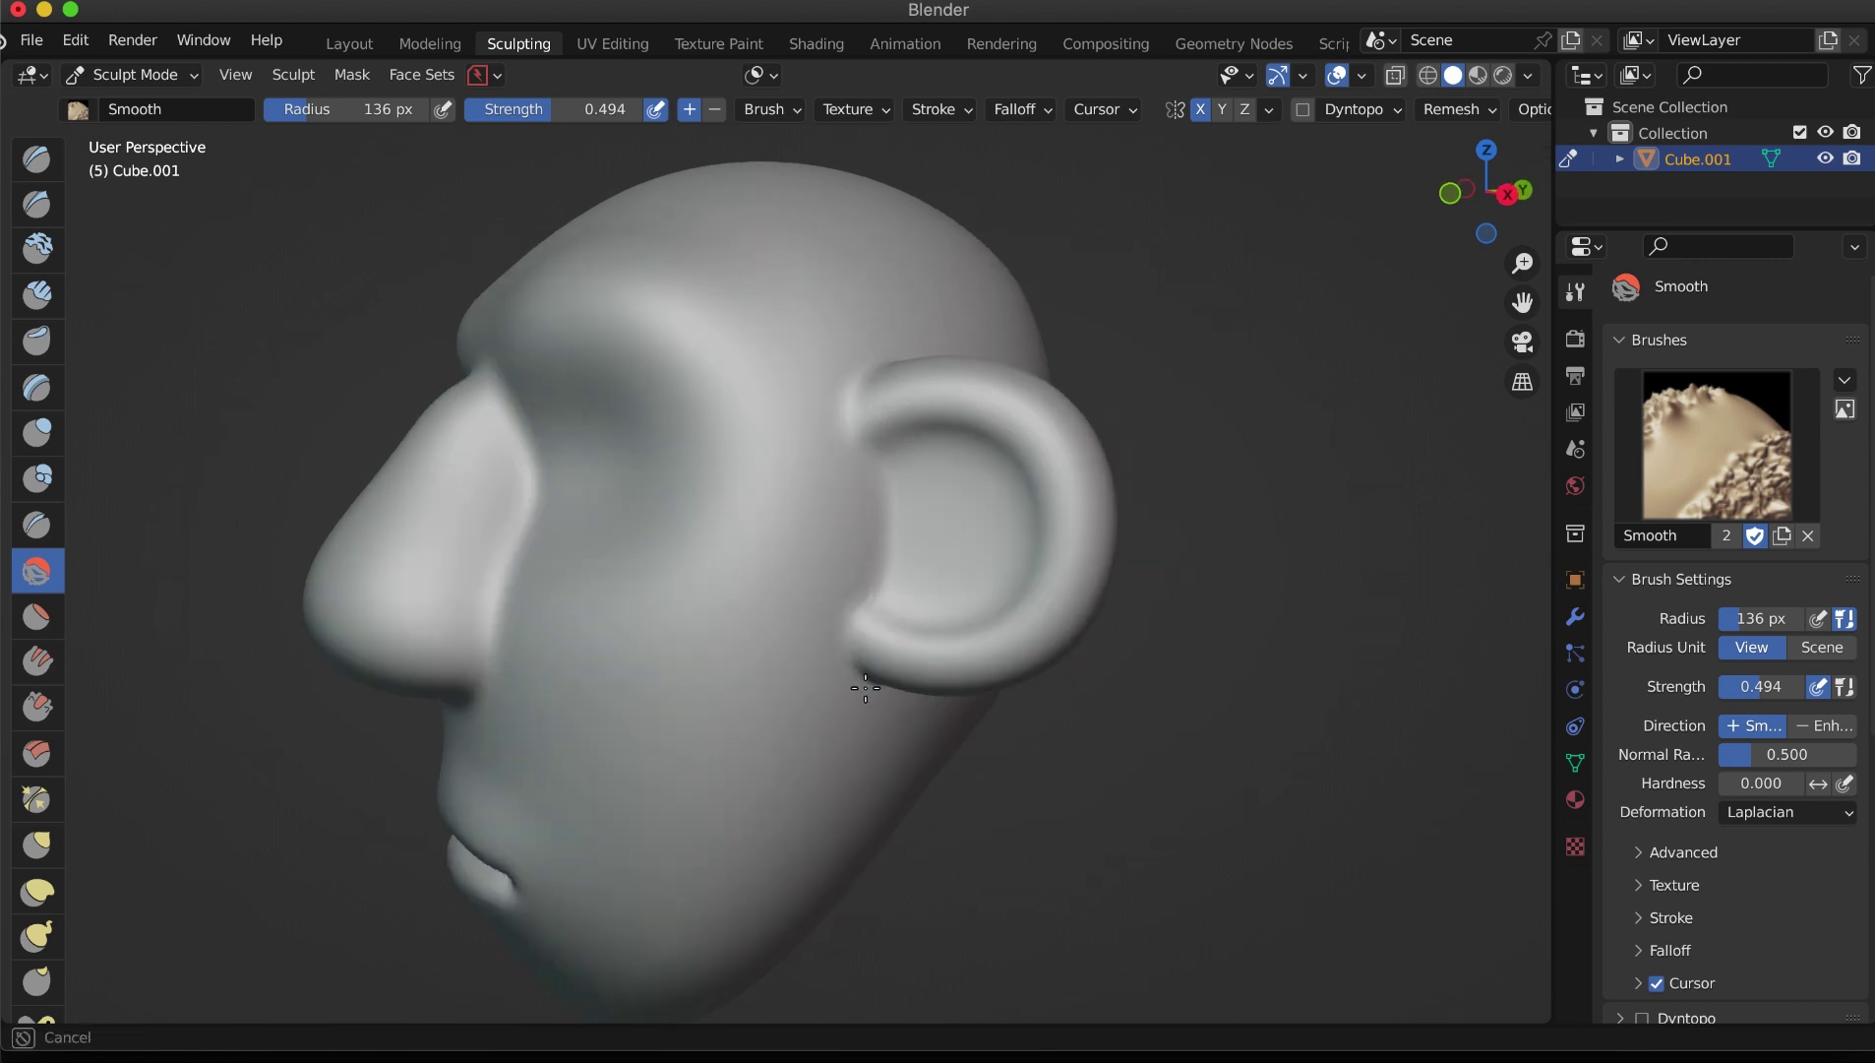
middle_drag(866, 687, 783, 653)
middle_drag(637, 406, 649, 581)
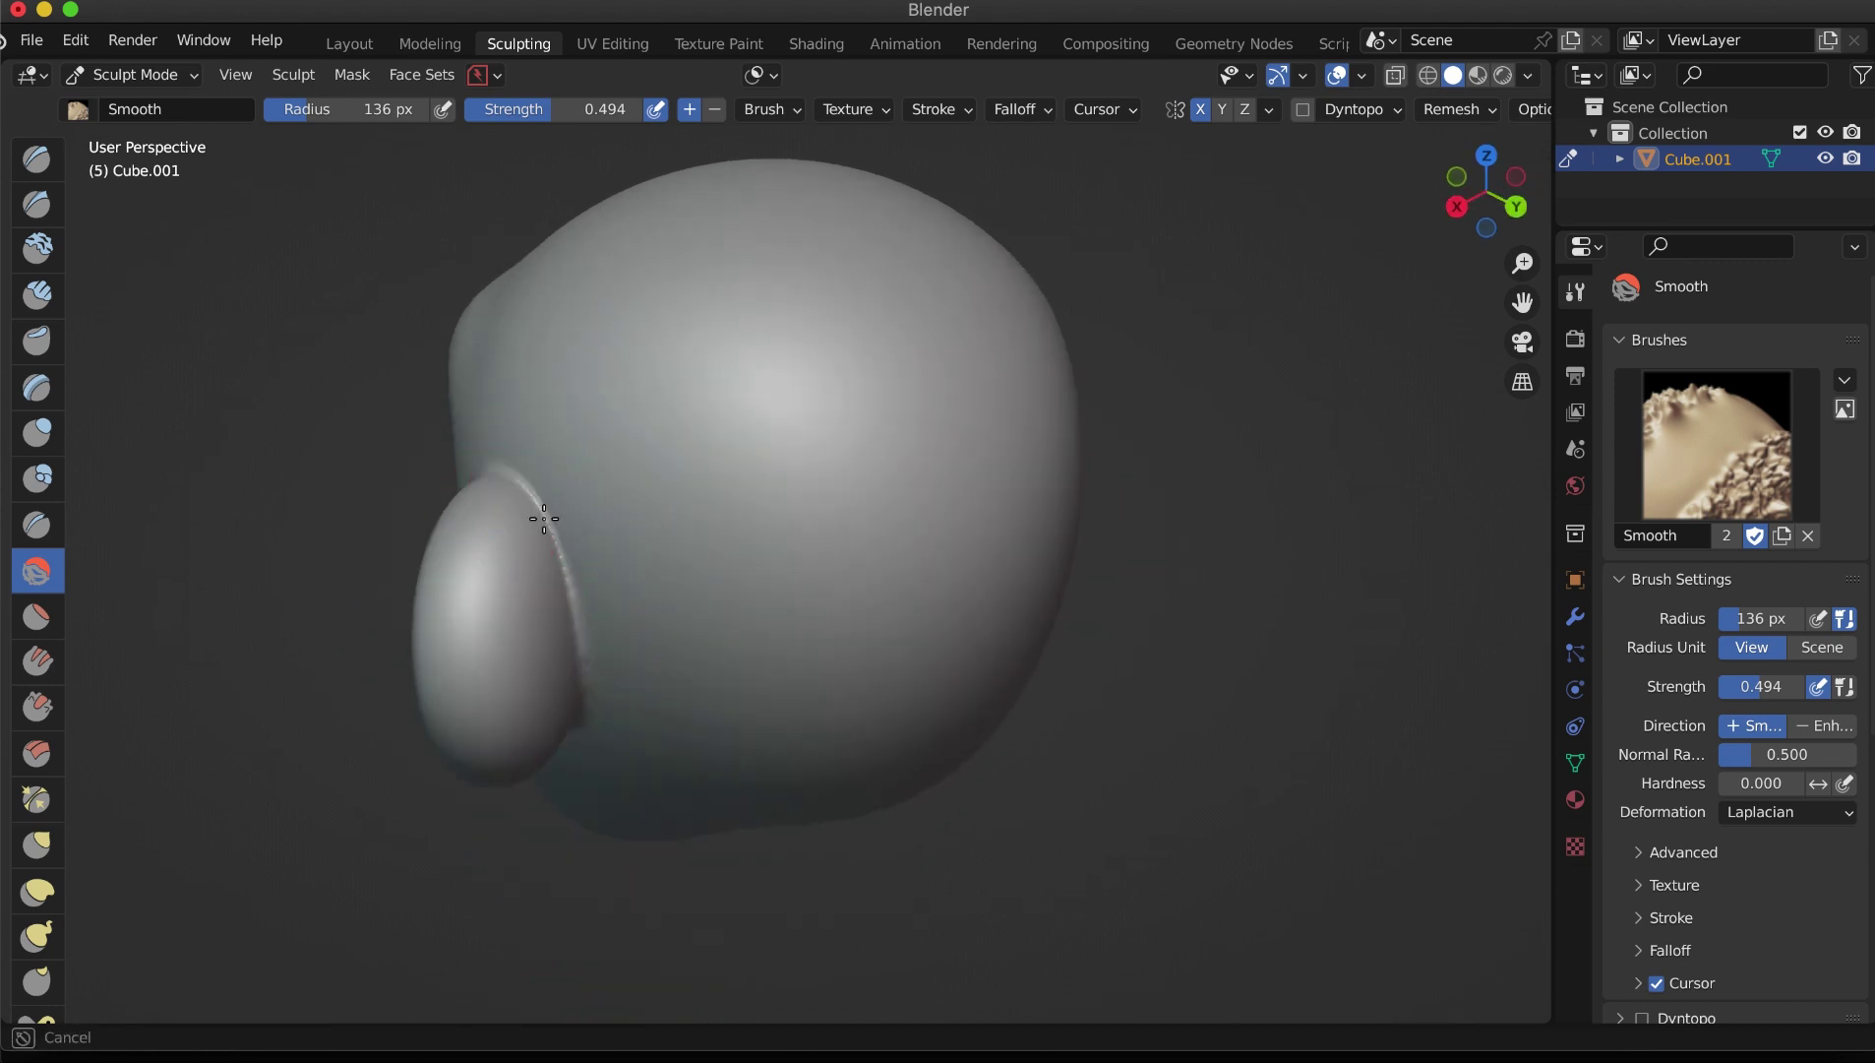
mouse_move(580, 709)
middle_down()
mouse_move(569, 502)
mouse_move(811, 586)
mouse_move(748, 709)
middle_up()
Step: Crease a mouth line across the lower face with a 72 px Crease brush
key(shift+c)
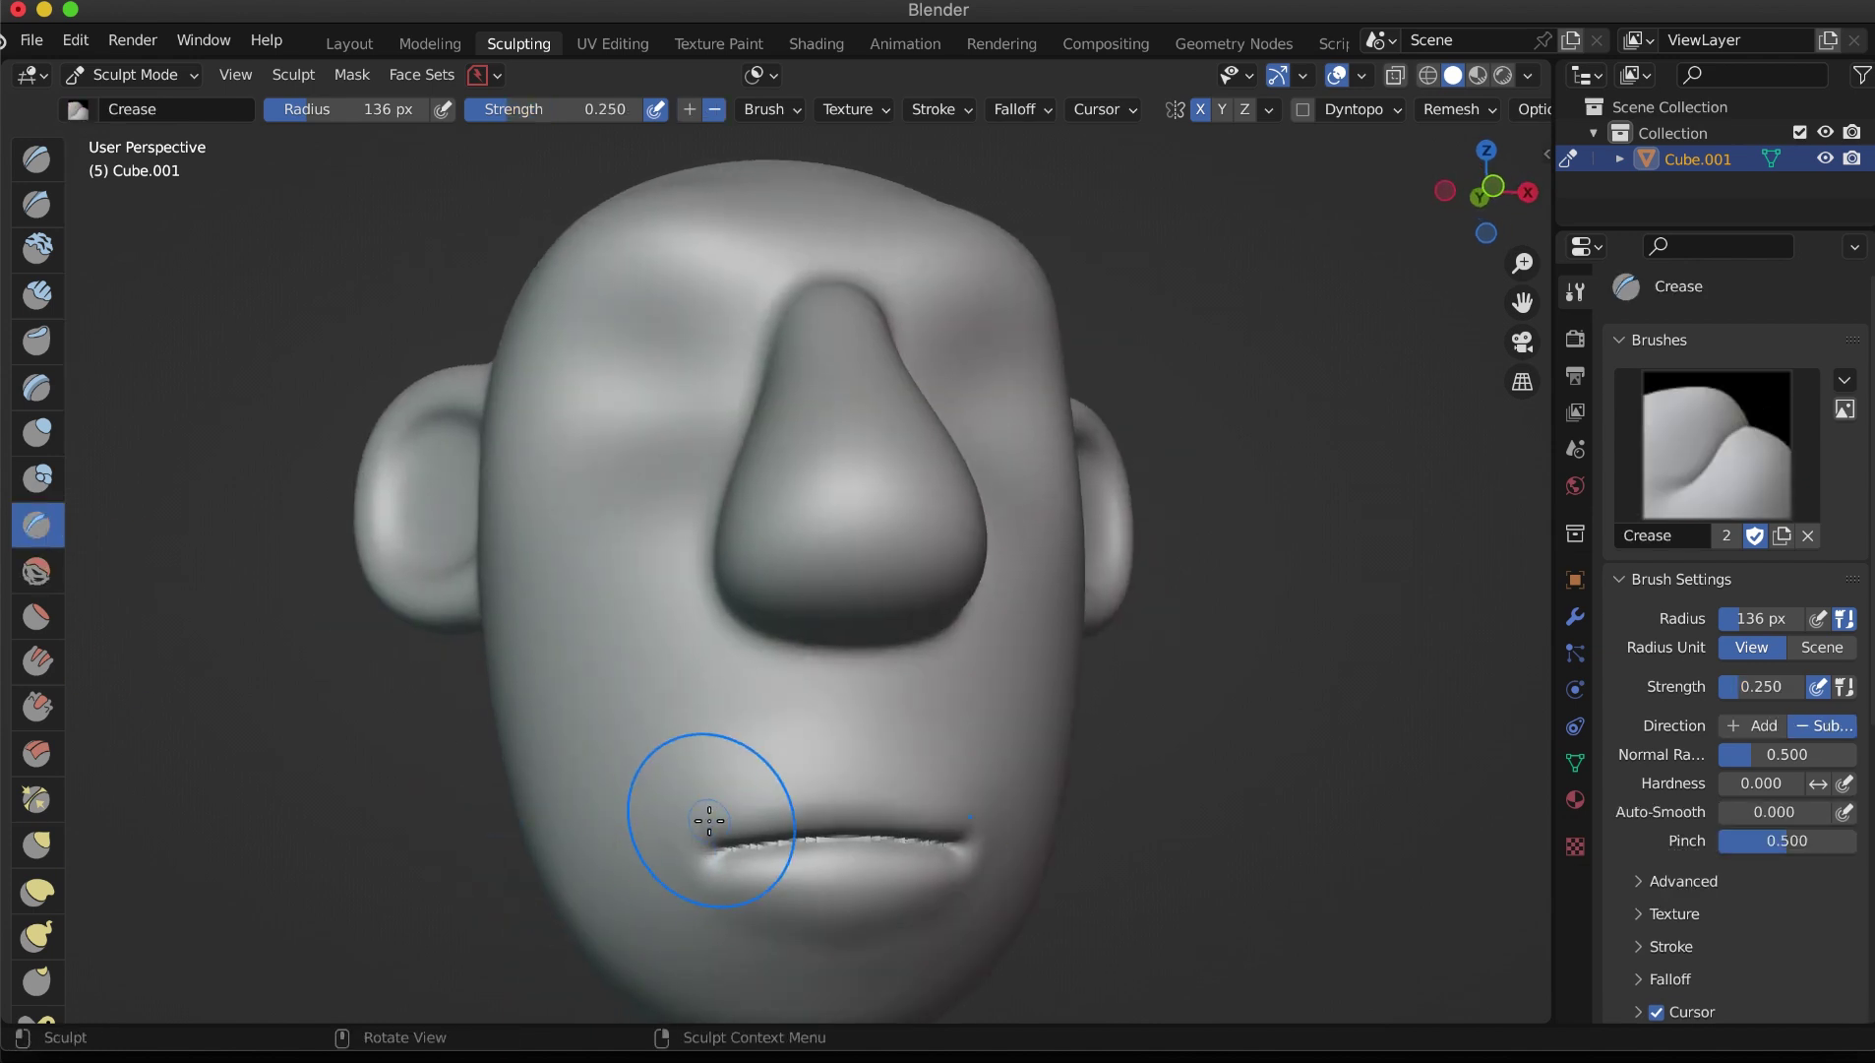
key(KP_1)
key(f)
click(662, 848)
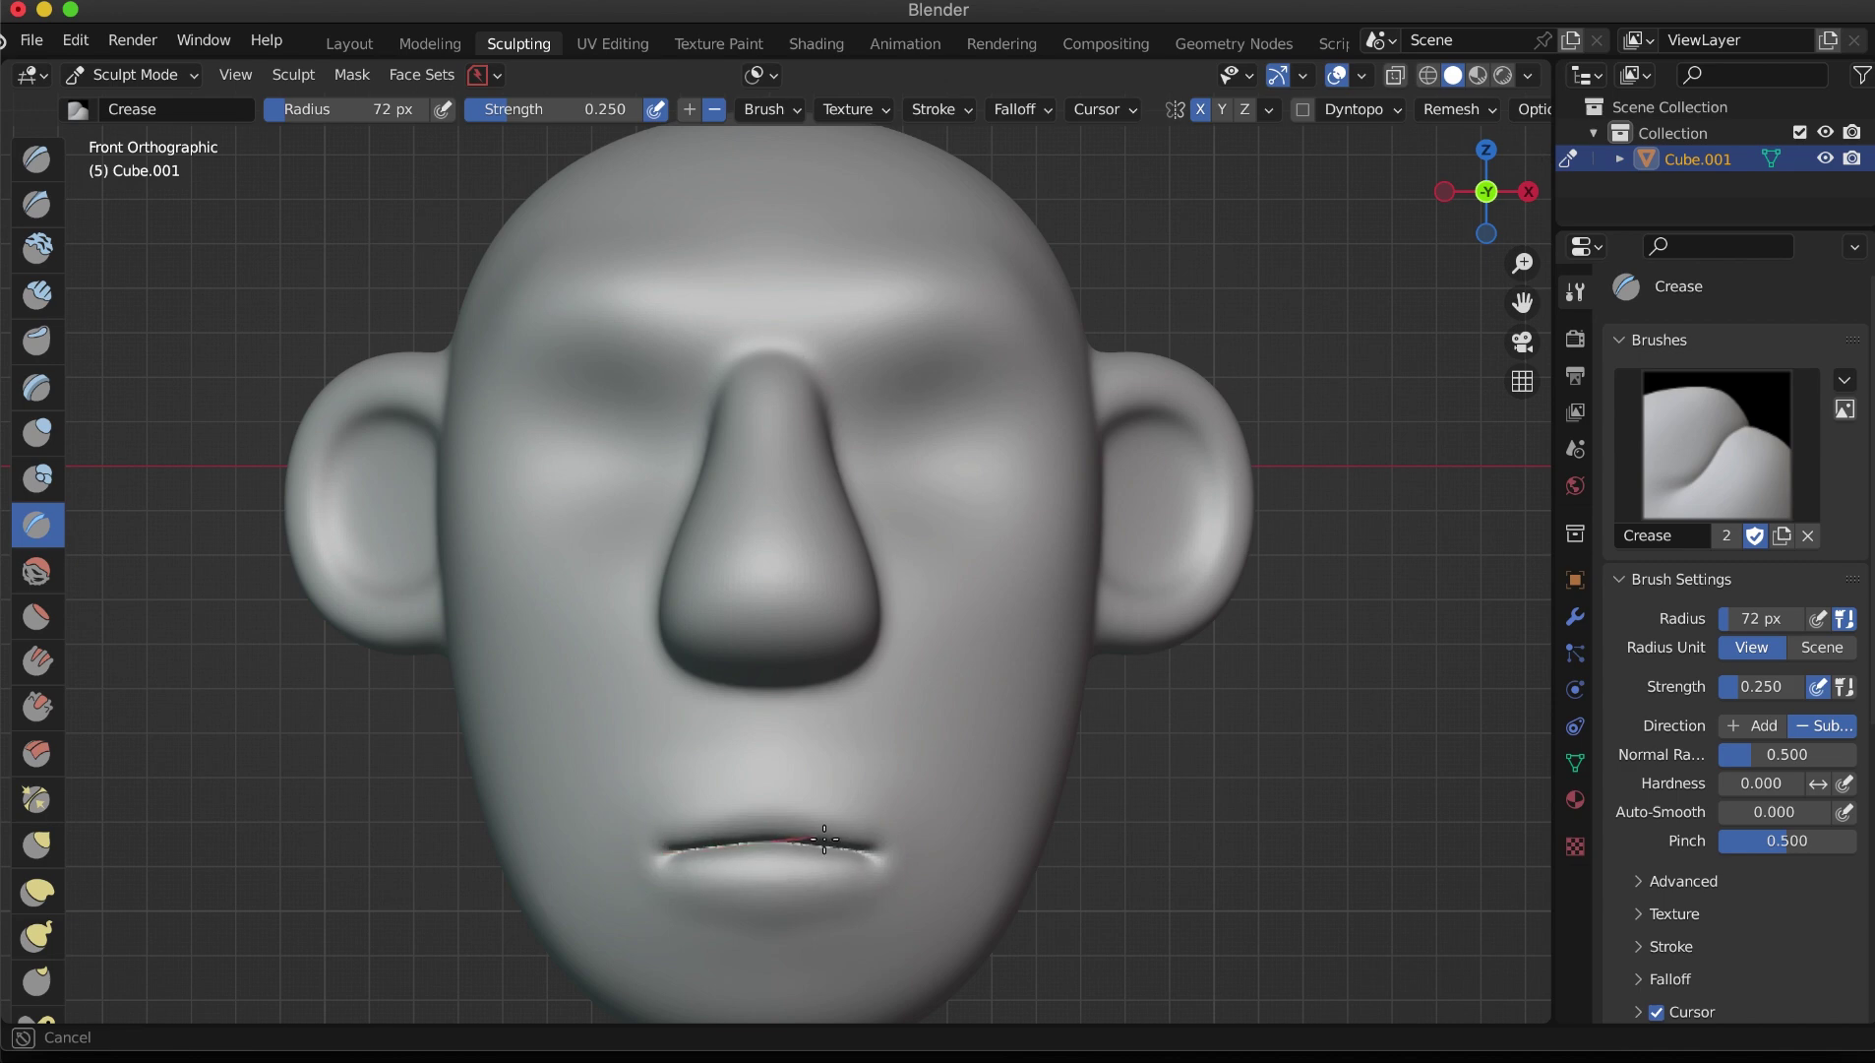
drag(825, 839, 854, 845)
scroll(675, 838, down, 1)
scroll(861, 802, up, 2)
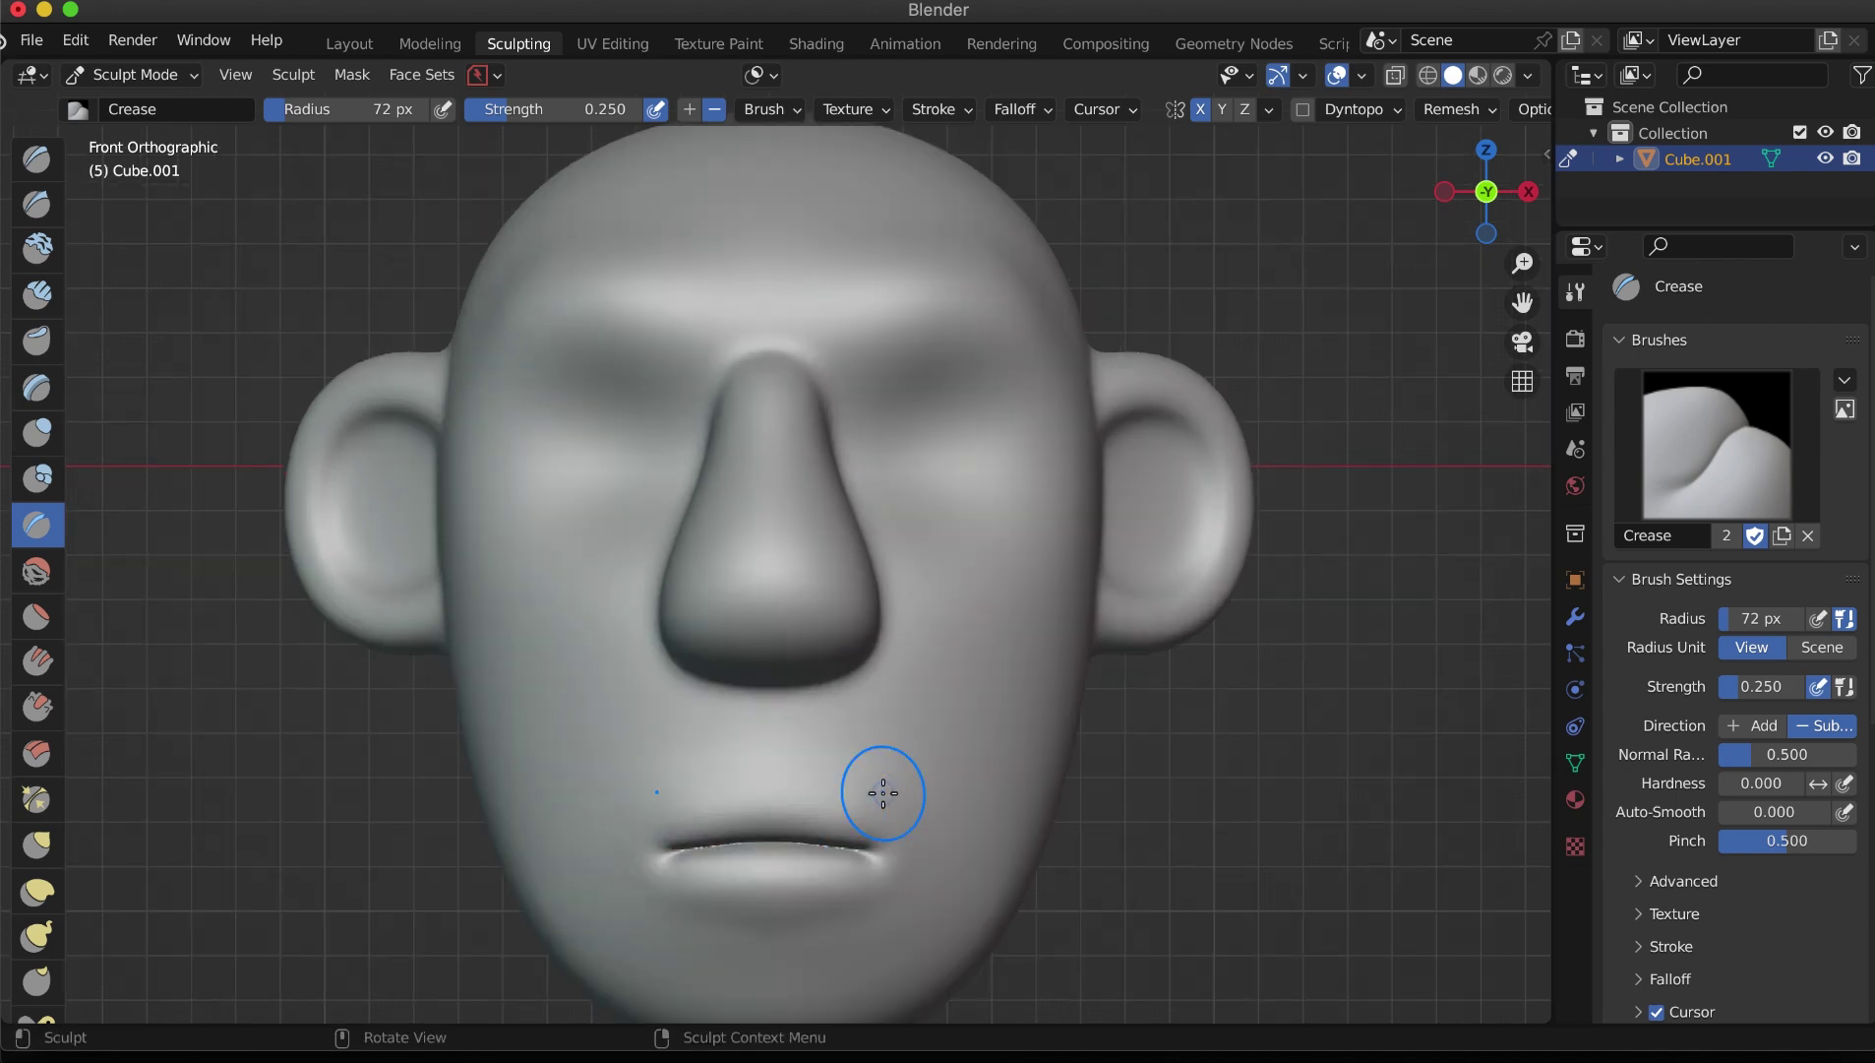
scroll(878, 795, up, 1)
Step: Deepen both eye sockets with the Draw brush at 174 px
key(x)
key(f)
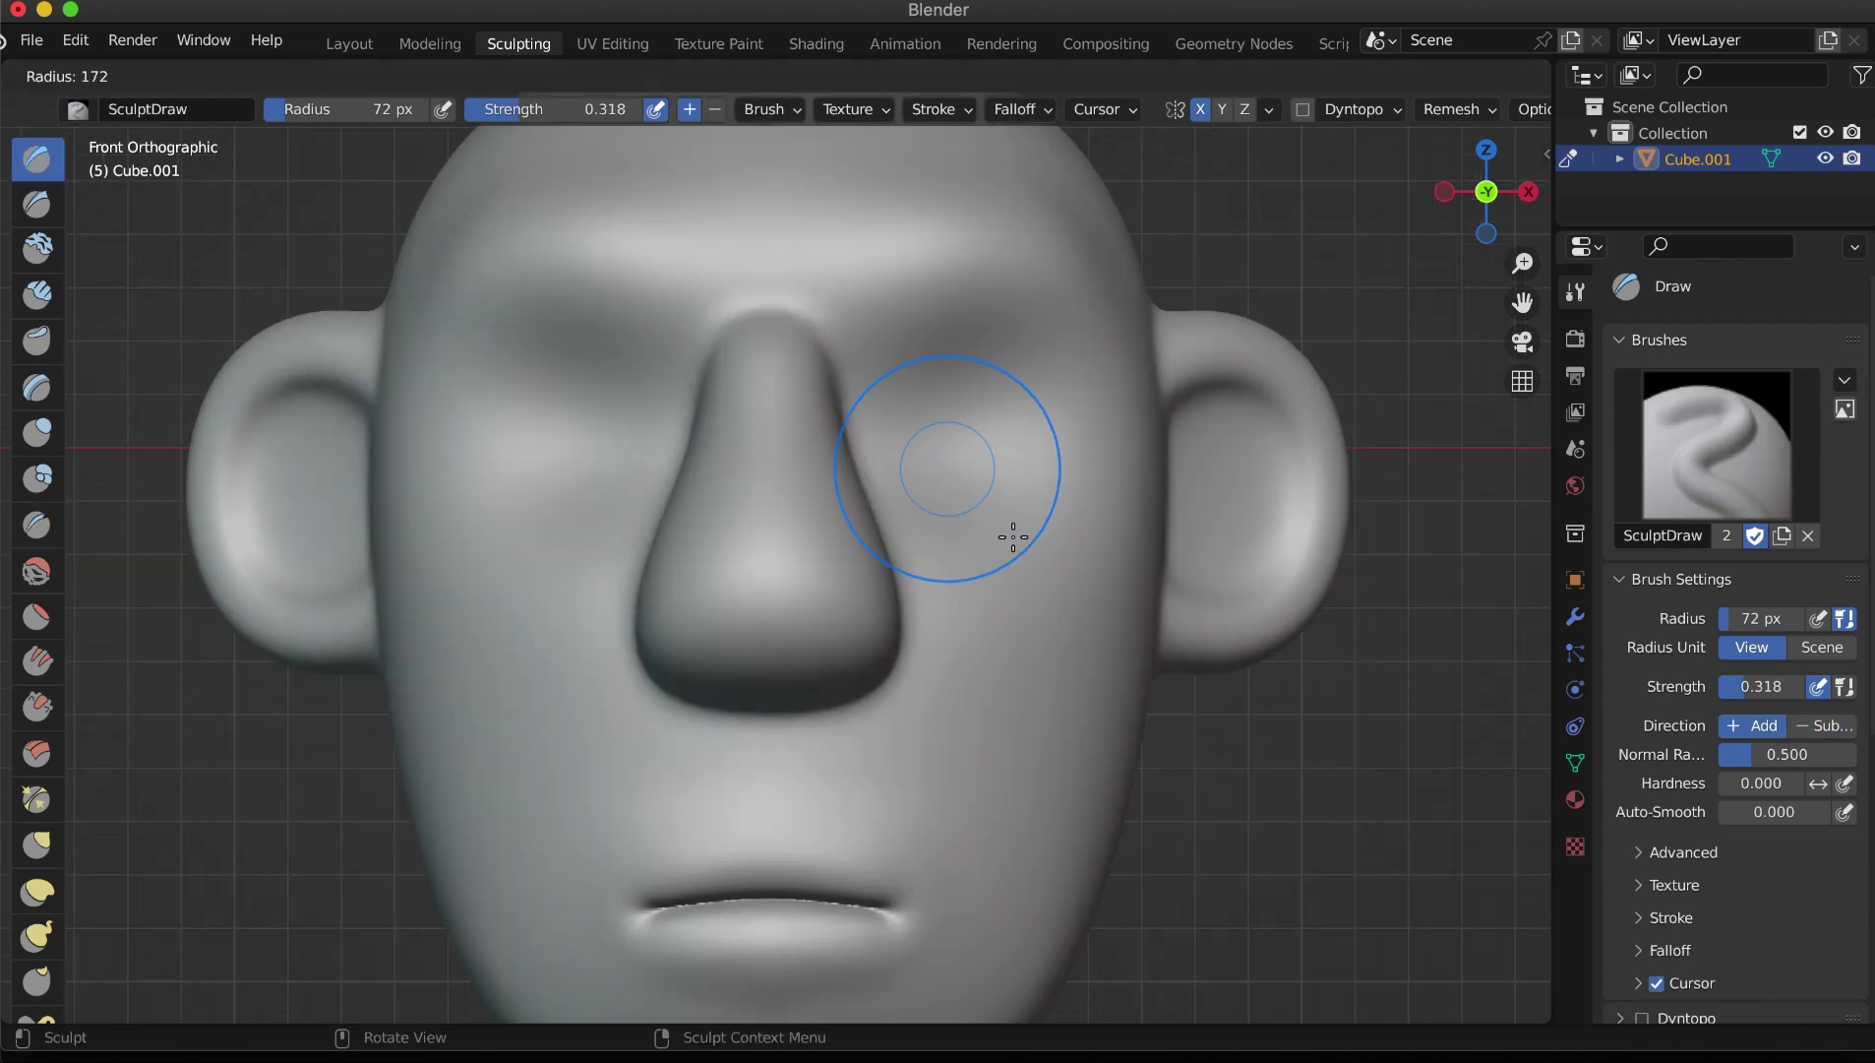
click(1013, 534)
mouse_move(1001, 397)
mouse_down()
mouse_move(1030, 439)
mouse_move(926, 473)
mouse_up()
Step: Add a UV sphere, shrink it, and move it into the eye socket right of the nose
click(350, 43)
key(shift+a)
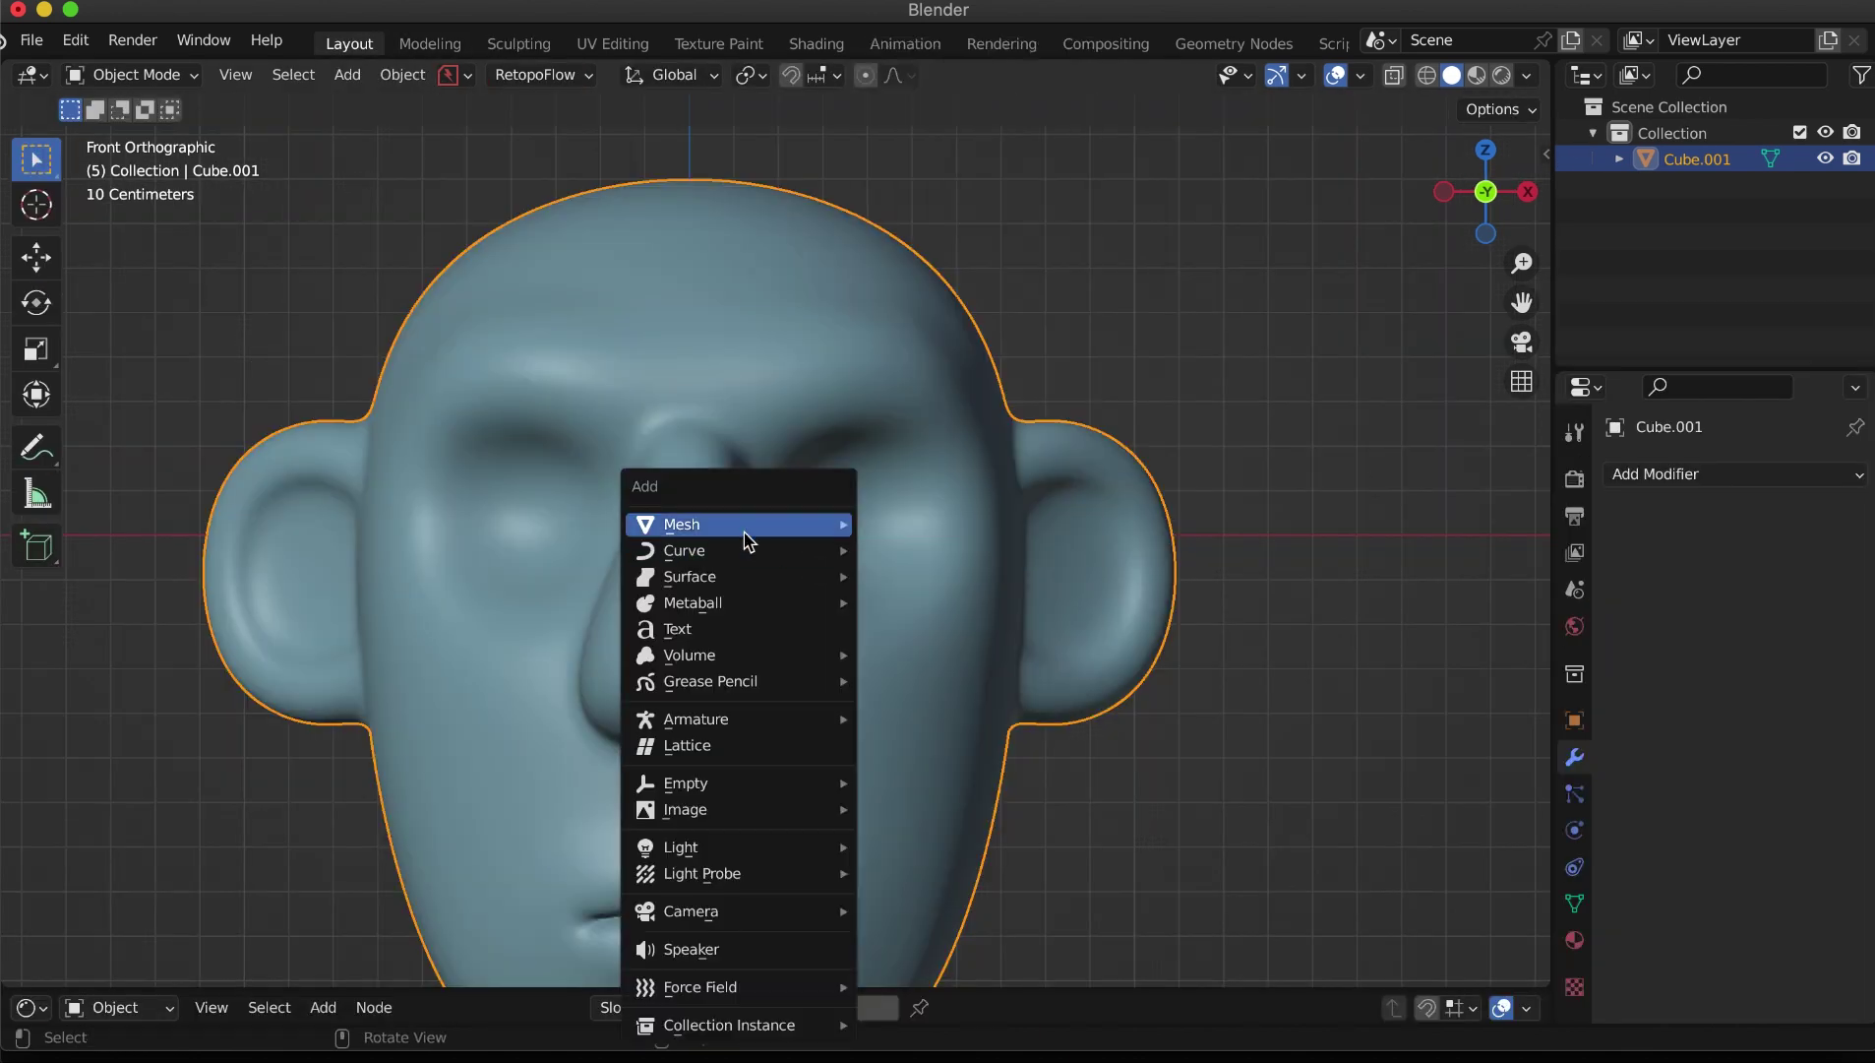
click(944, 602)
key(s)
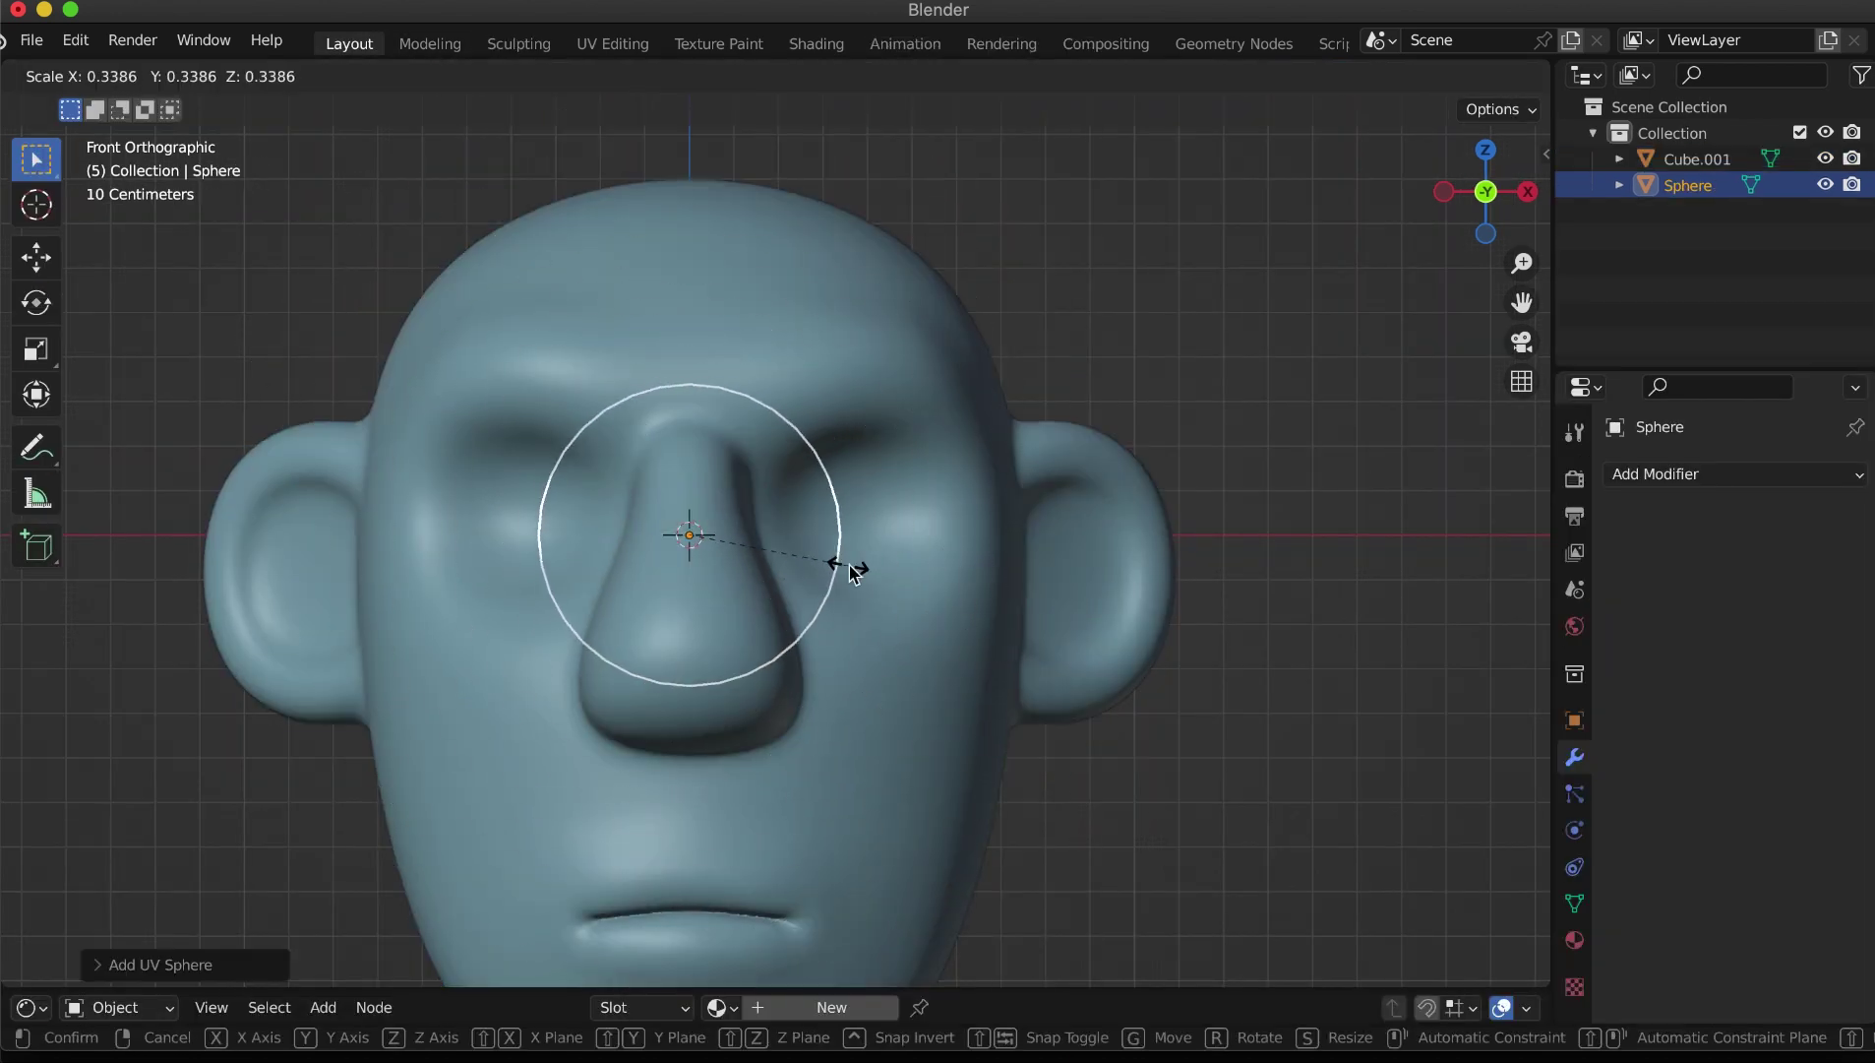
click(852, 573)
key(g)
click(1073, 592)
middle_drag(1080, 636, 1016, 682)
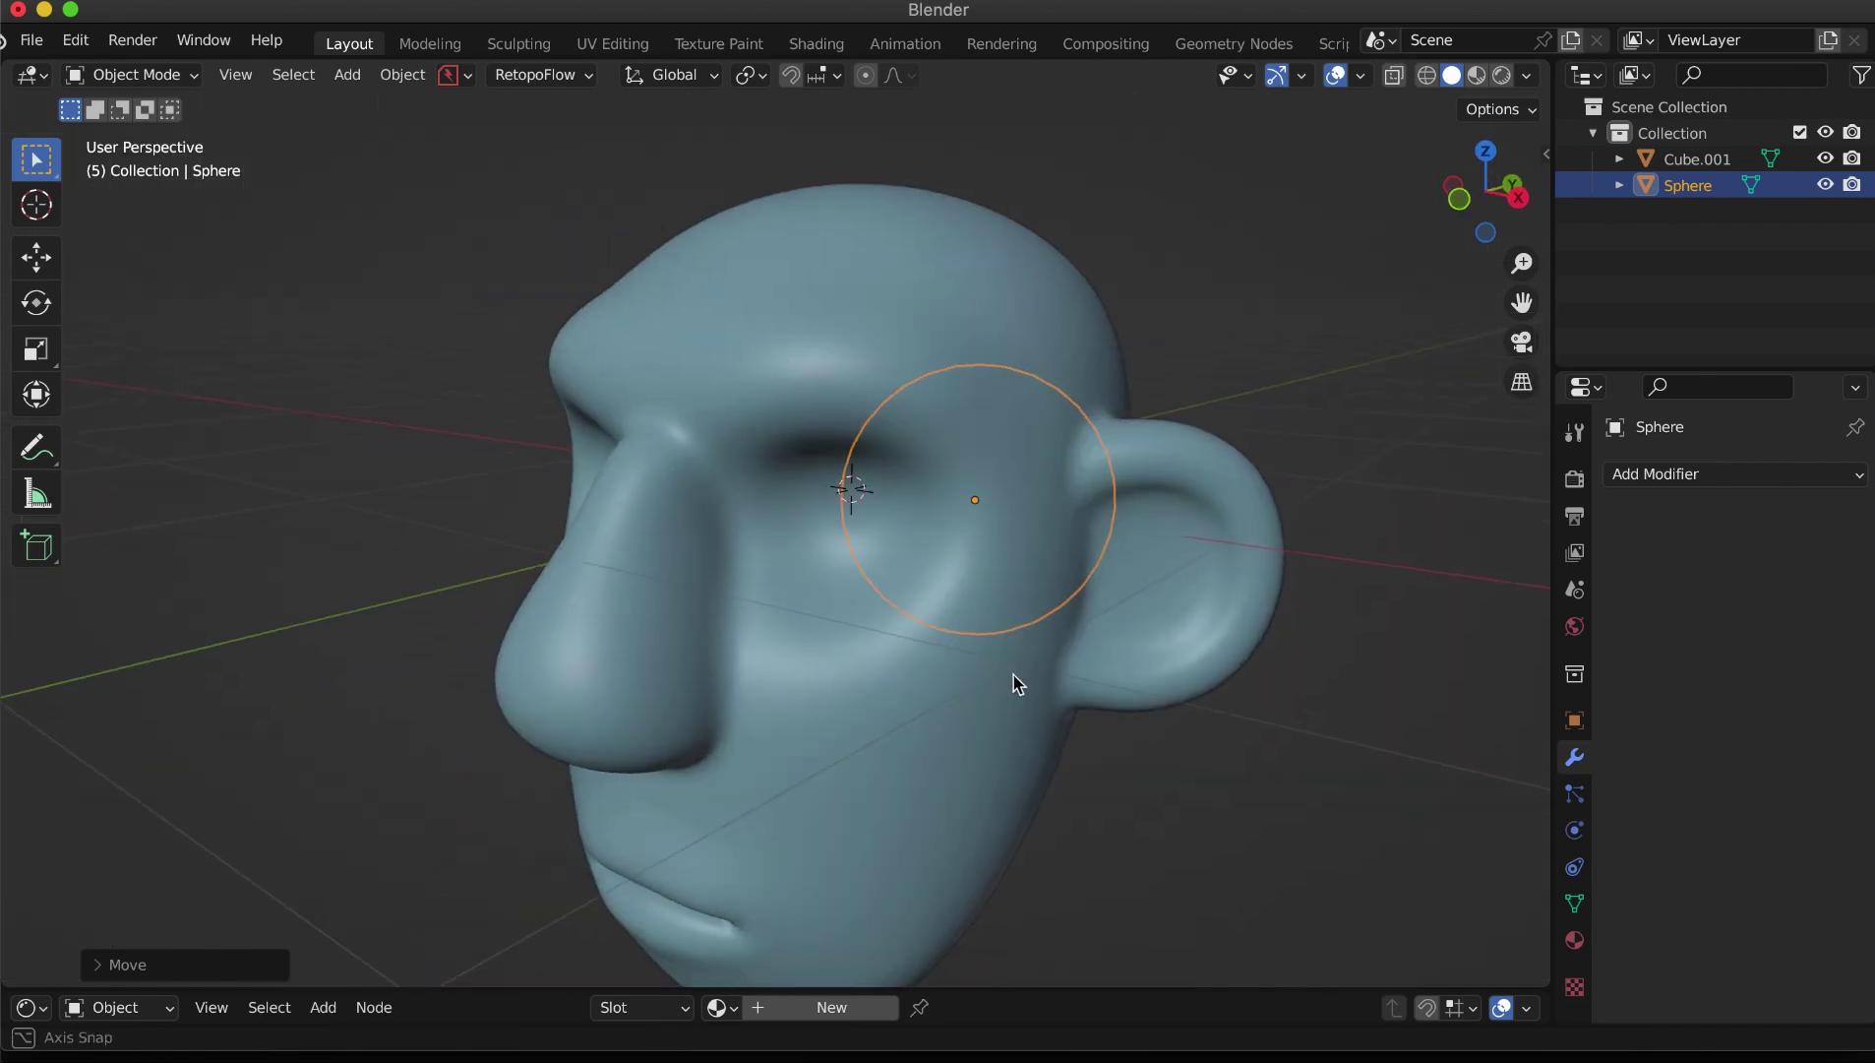
key(g)
click(933, 713)
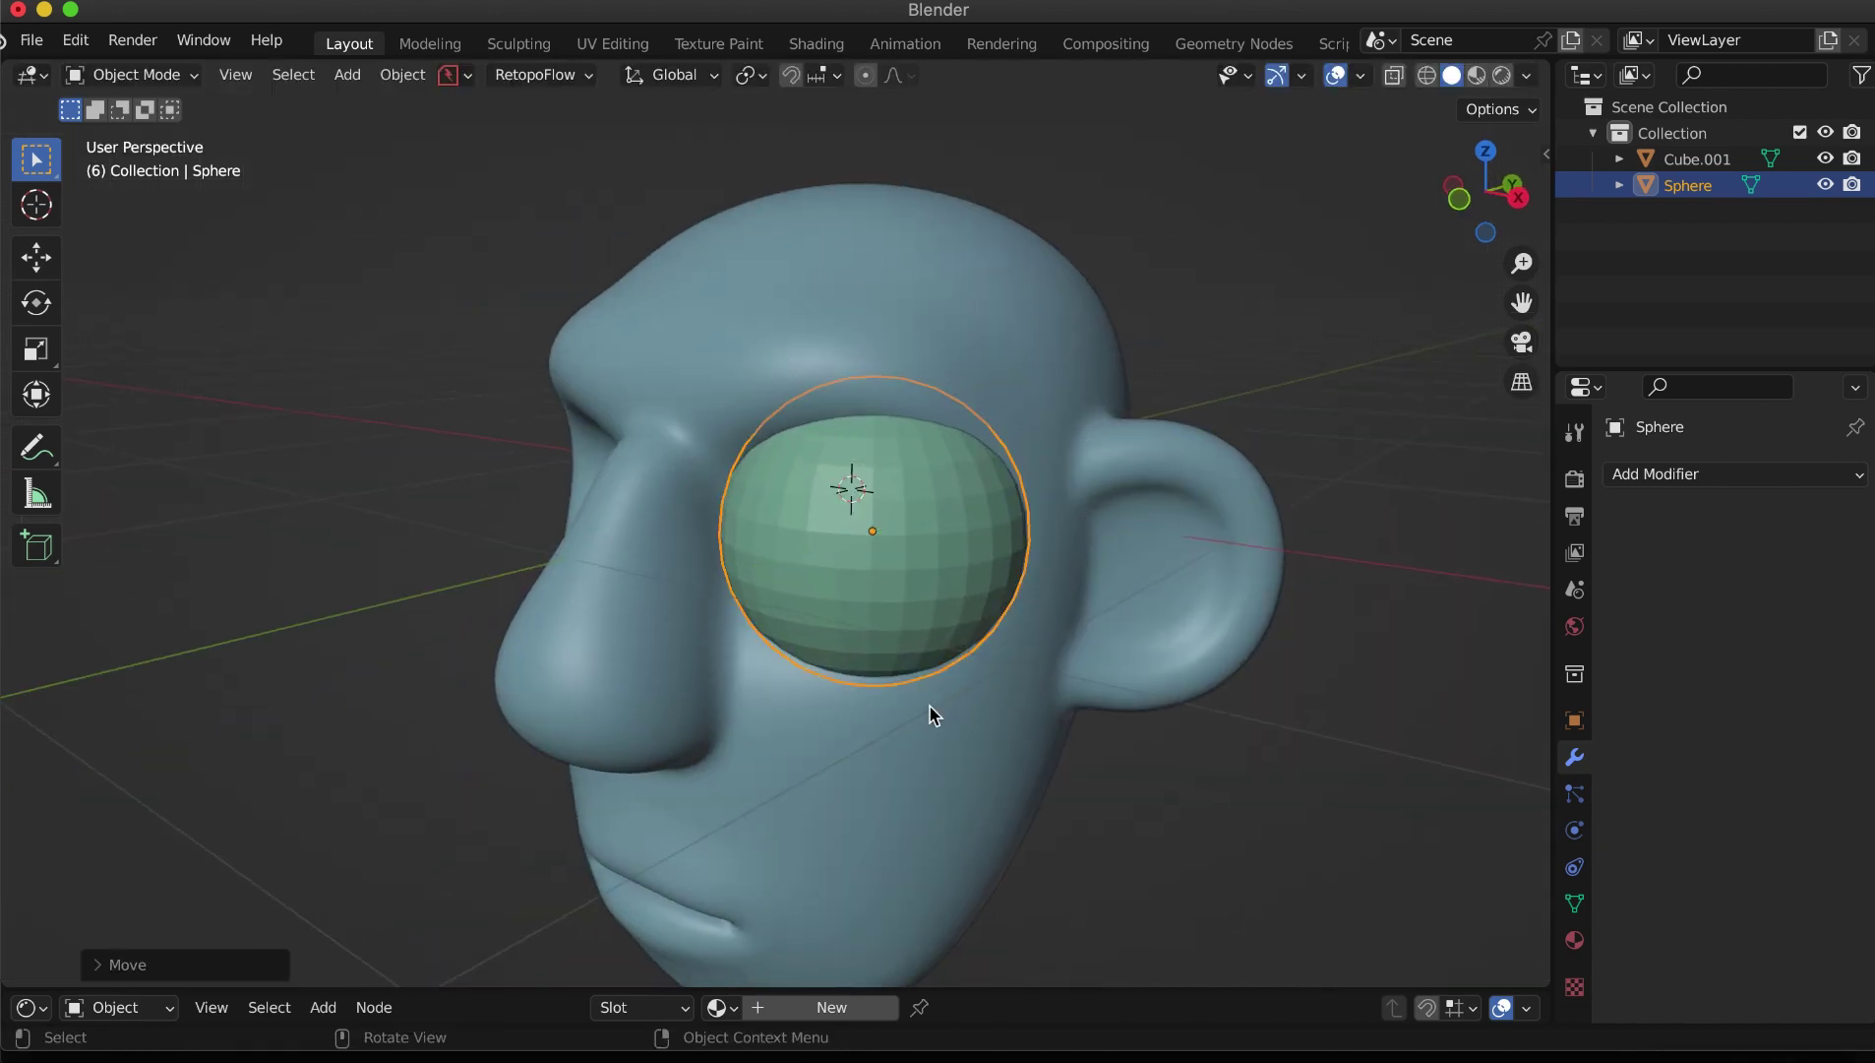
Step: Rotate the eyeball 90° on X, rescale it from the front view, and enter Edit Mode
text(rx90)
key(Return)
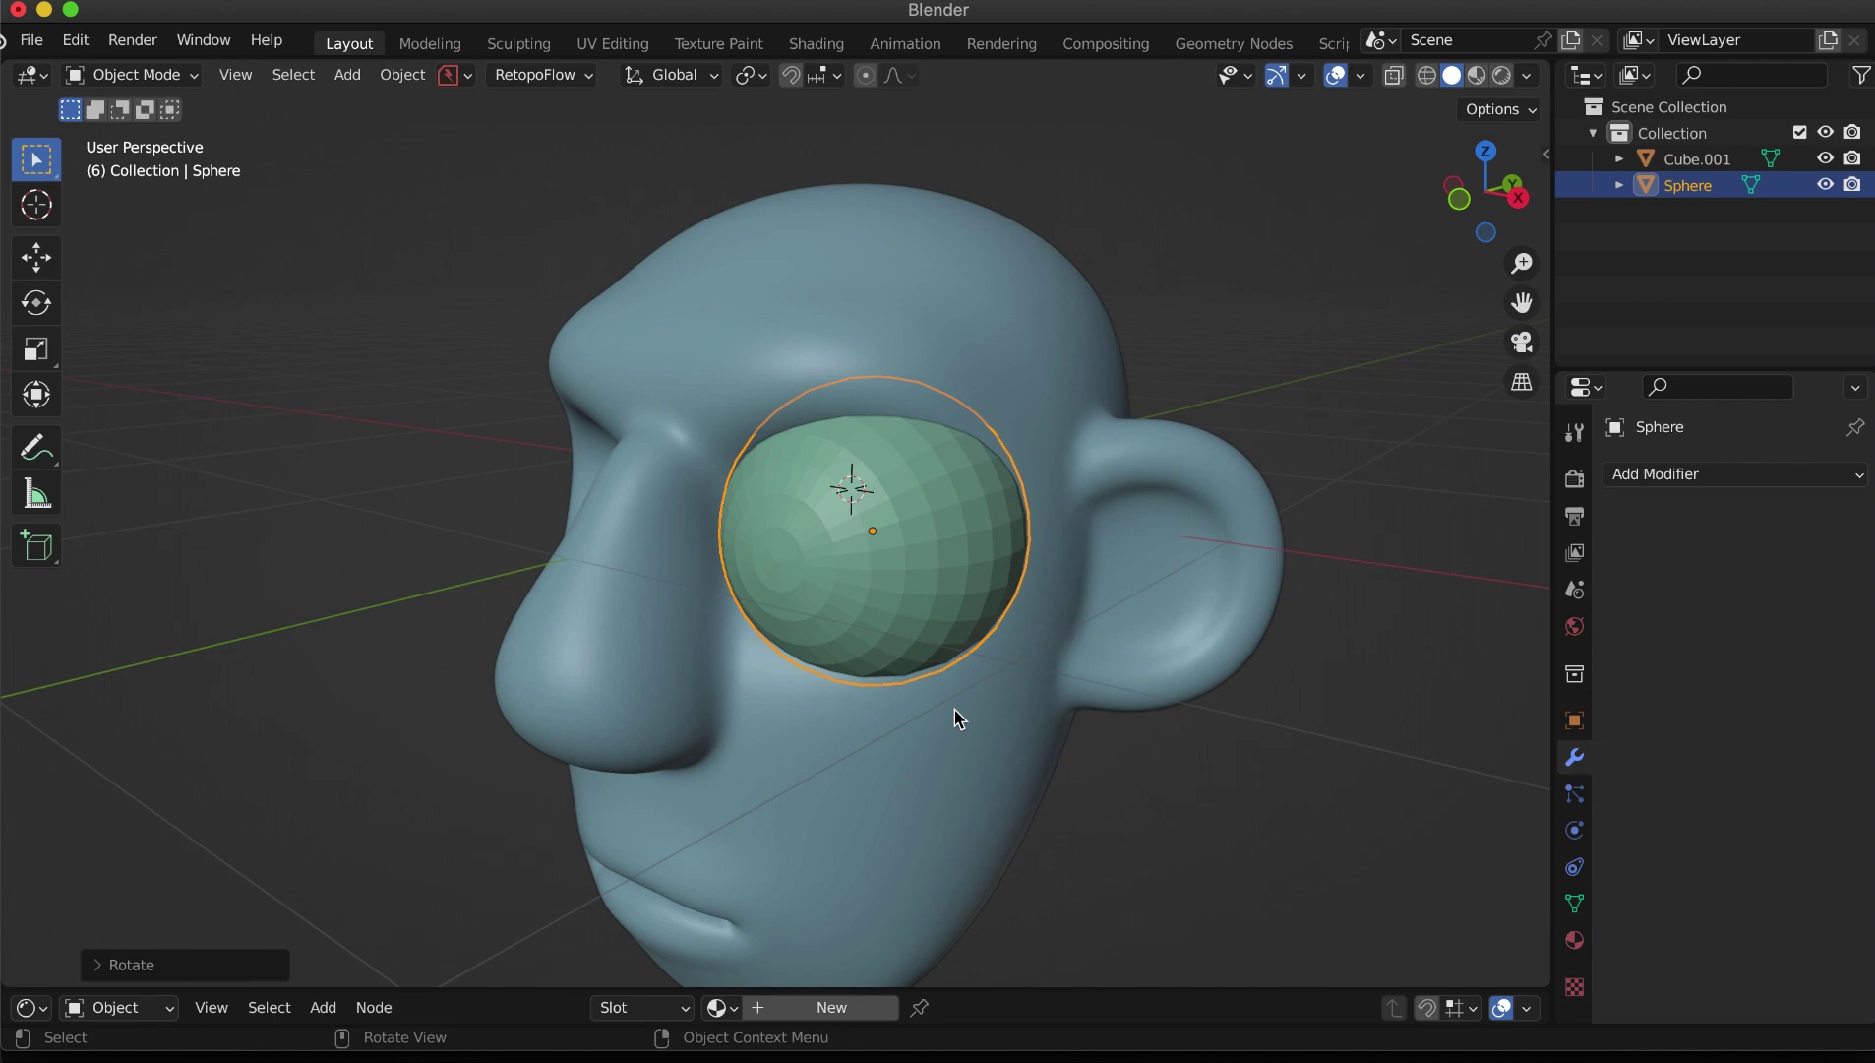
key(grave)
click(804, 620)
key(s)
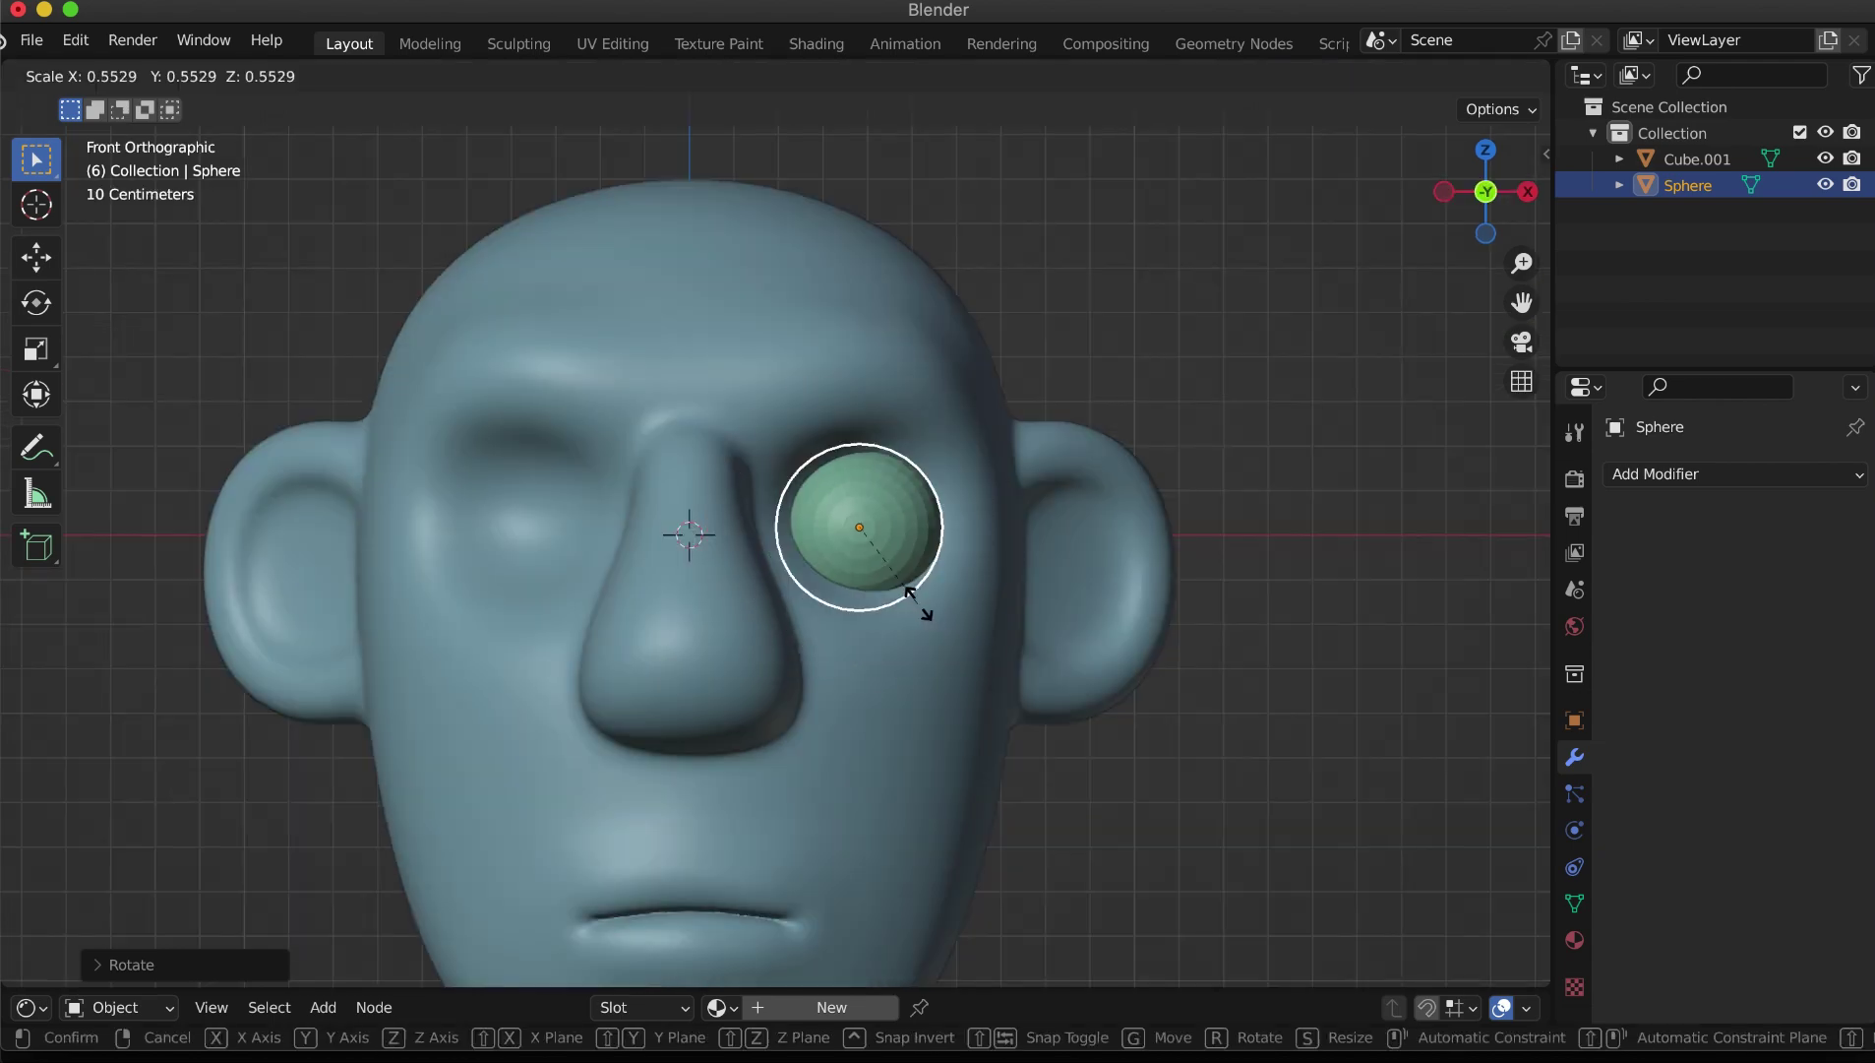
click(935, 617)
key(s)
click(946, 611)
middle_drag(946, 611, 929, 632)
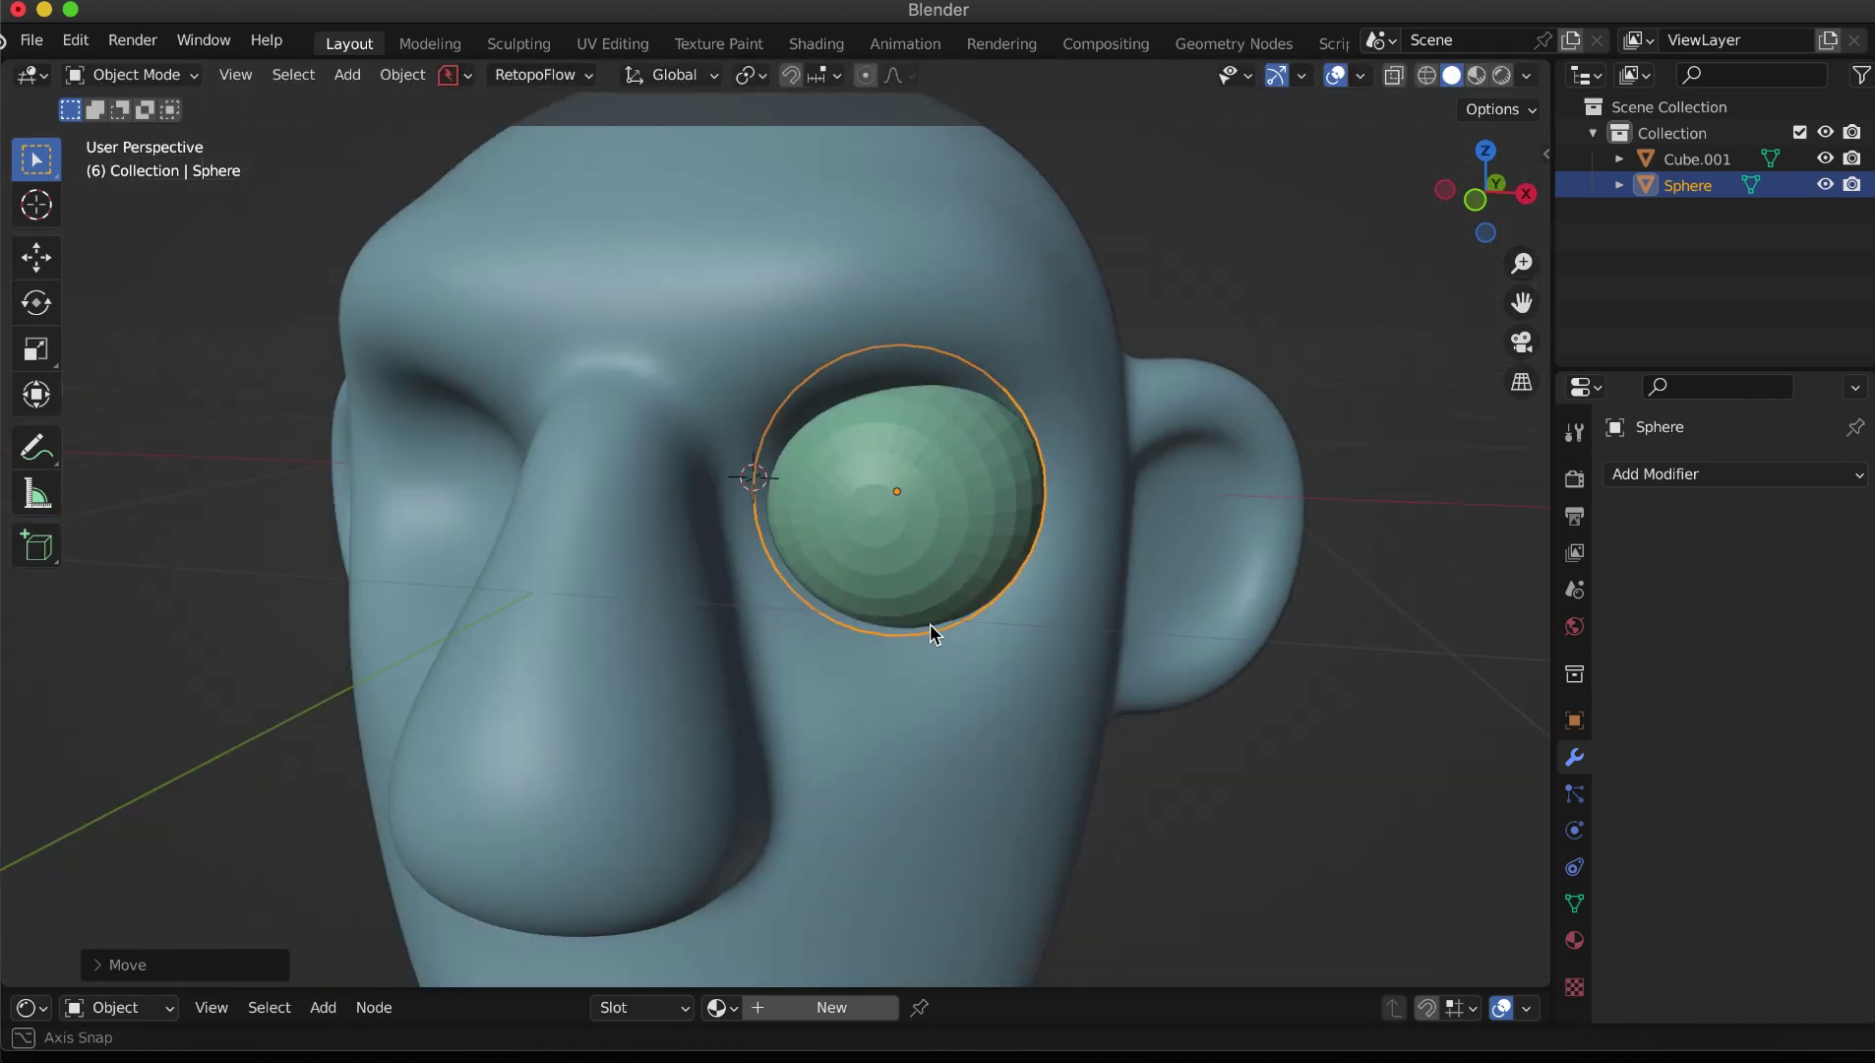
key(Tab)
scroll(895, 591, up, 4)
key(grave)
Step: Extrude the eyeball's inner disc of faces outward to form a raised iris
click(782, 520)
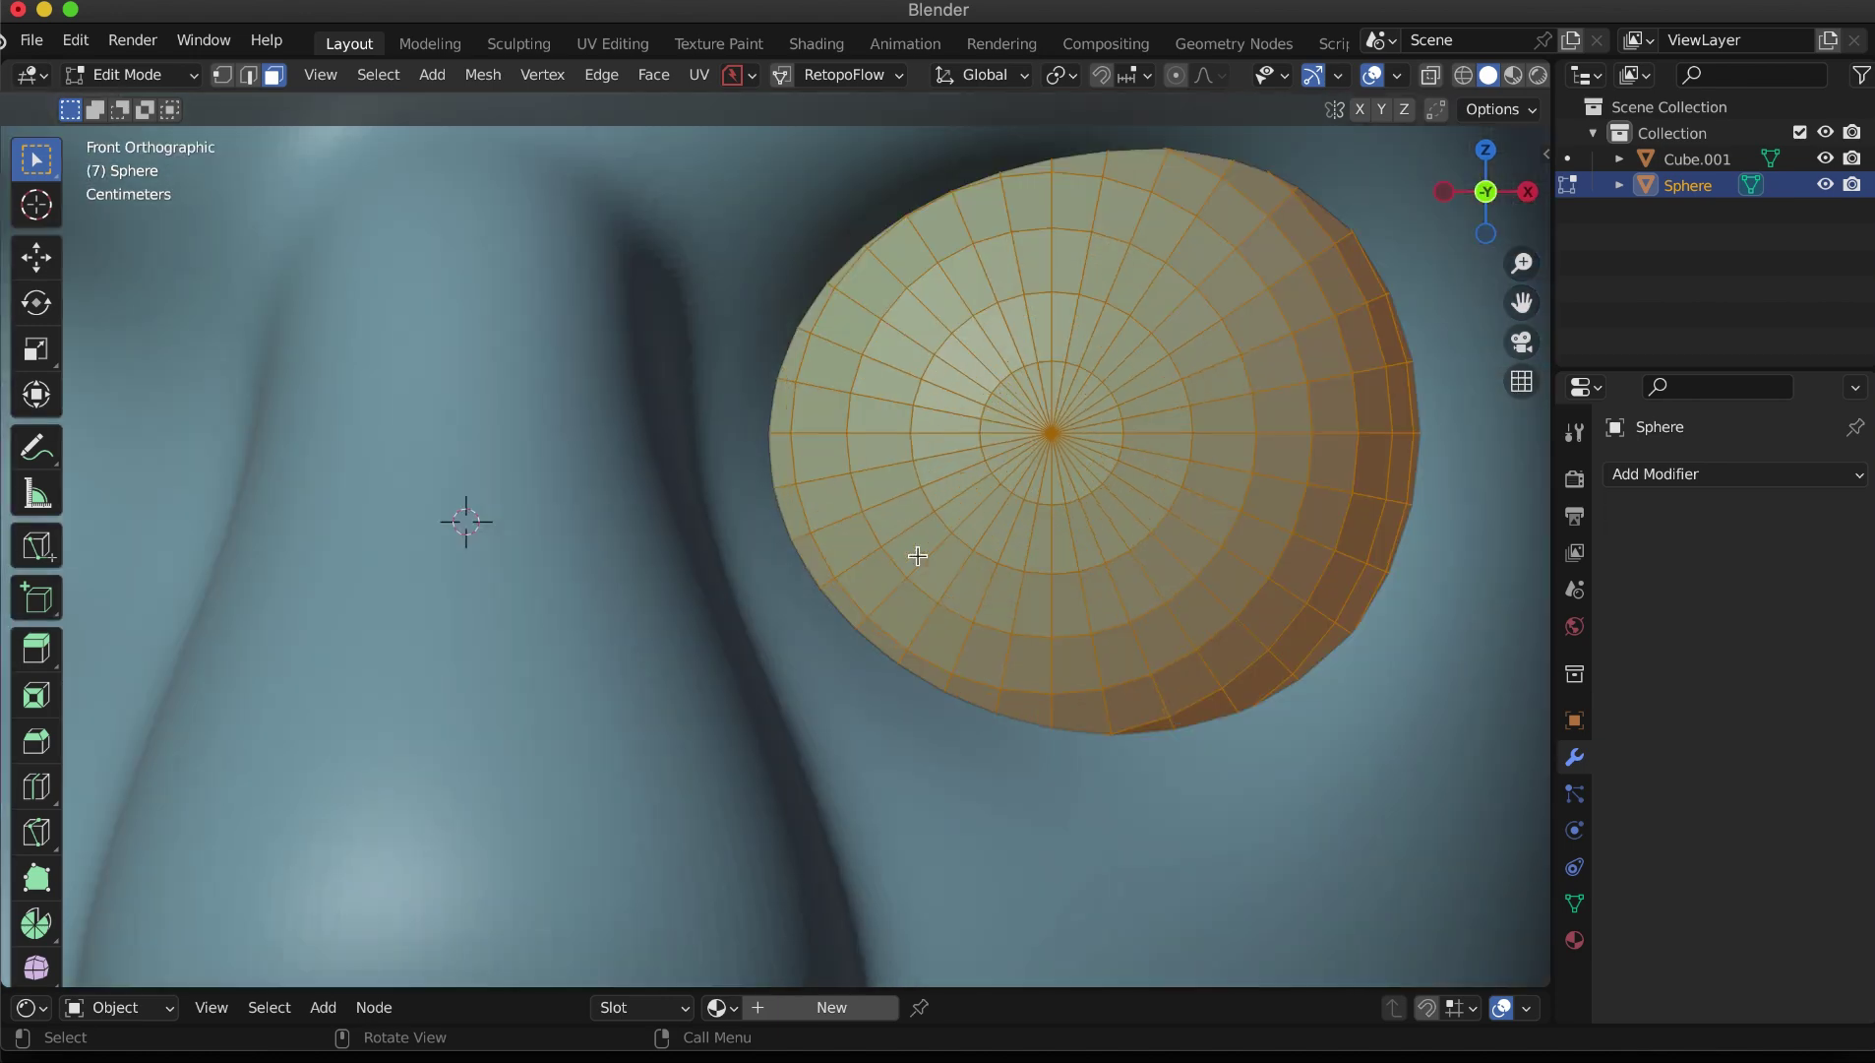
drag(1131, 529, 1131, 531)
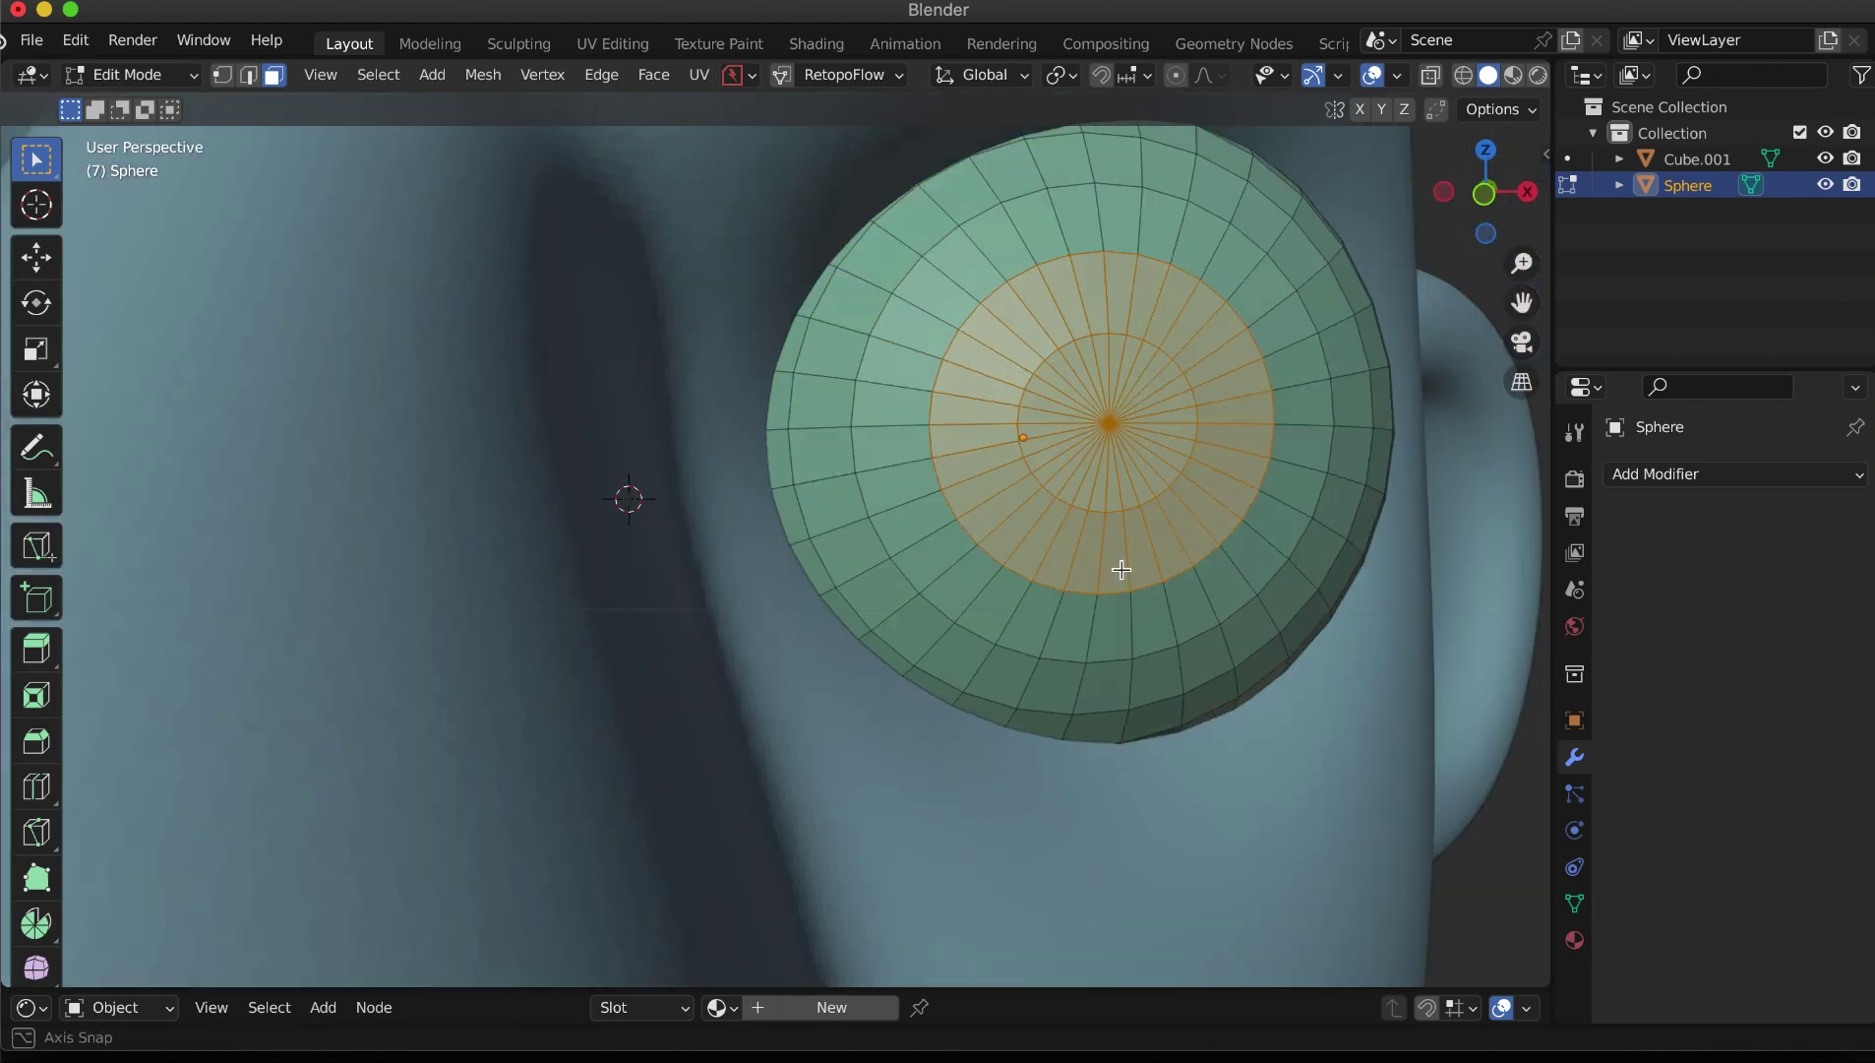
middle_drag(1118, 569, 1067, 582)
key(e)
click(1052, 591)
key(grave)
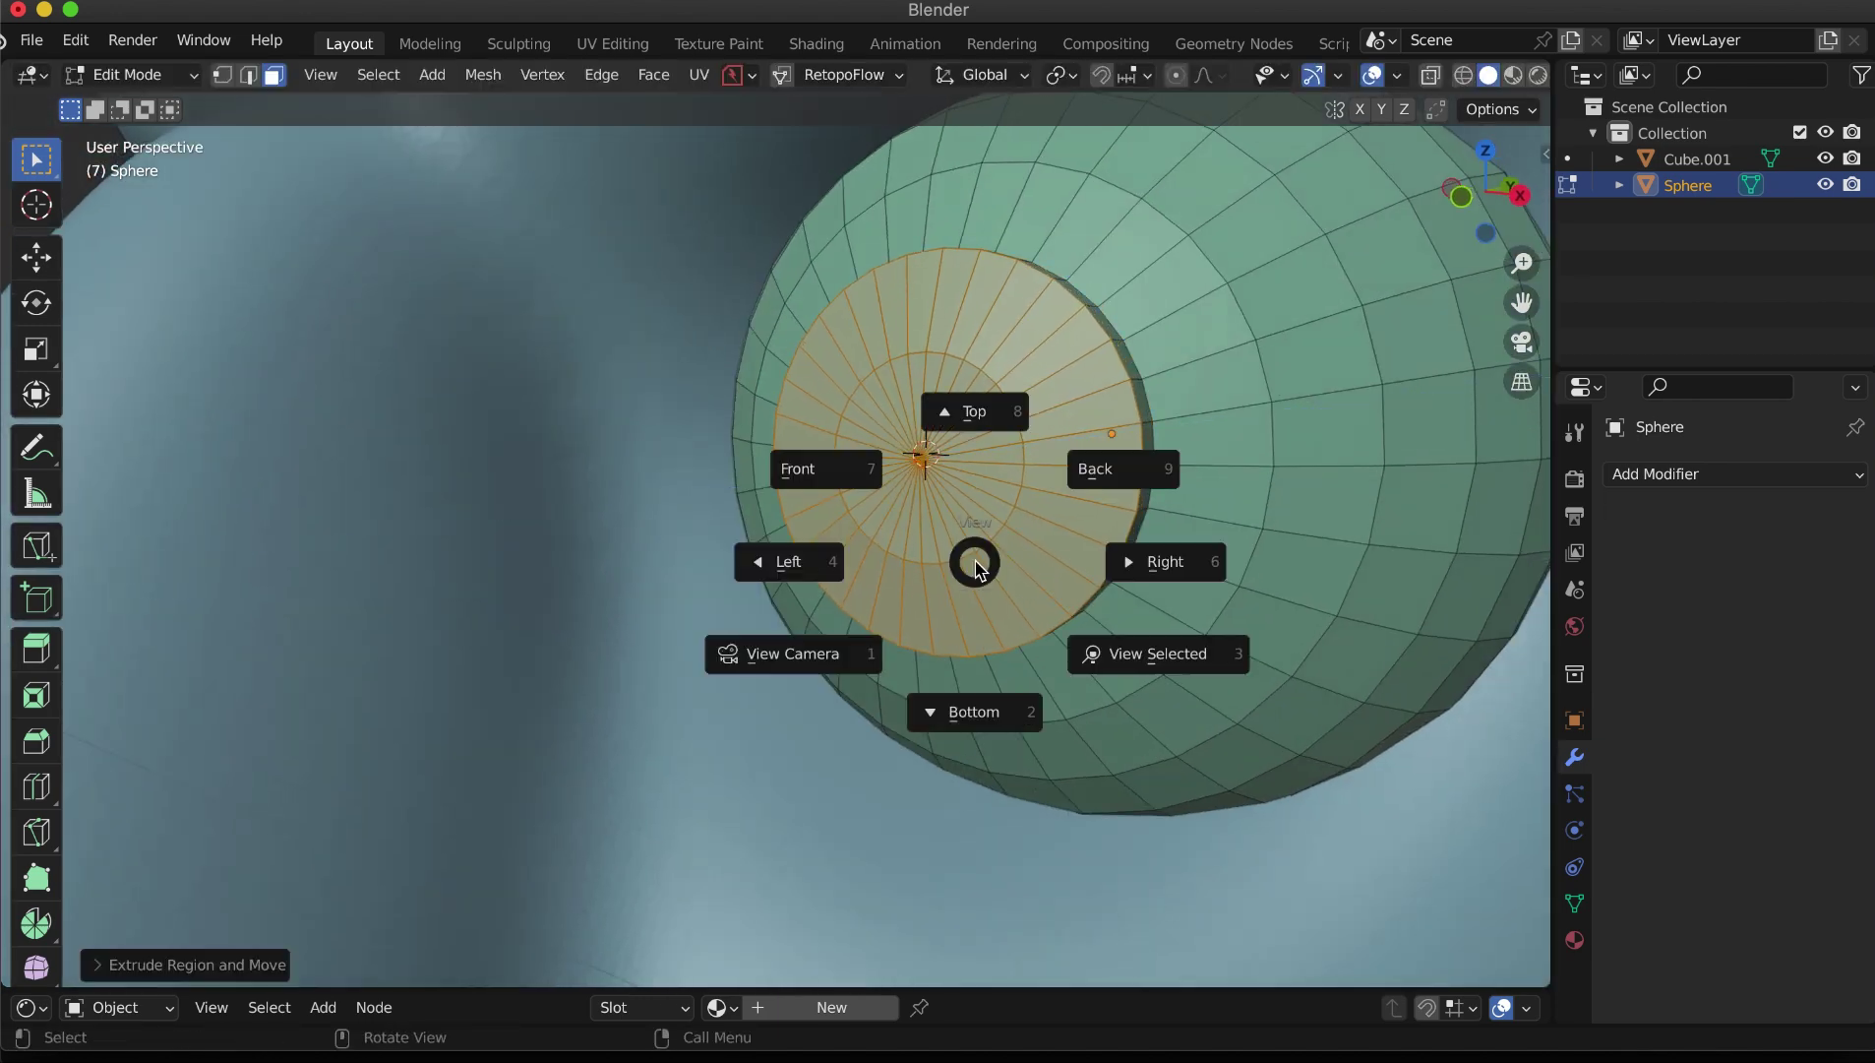
click(817, 470)
Step: Delete the iris centre faces, extrude and scale the edge loop inward, then grid-fill the hole
drag(1082, 468, 1084, 472)
key(x)
click(1092, 497)
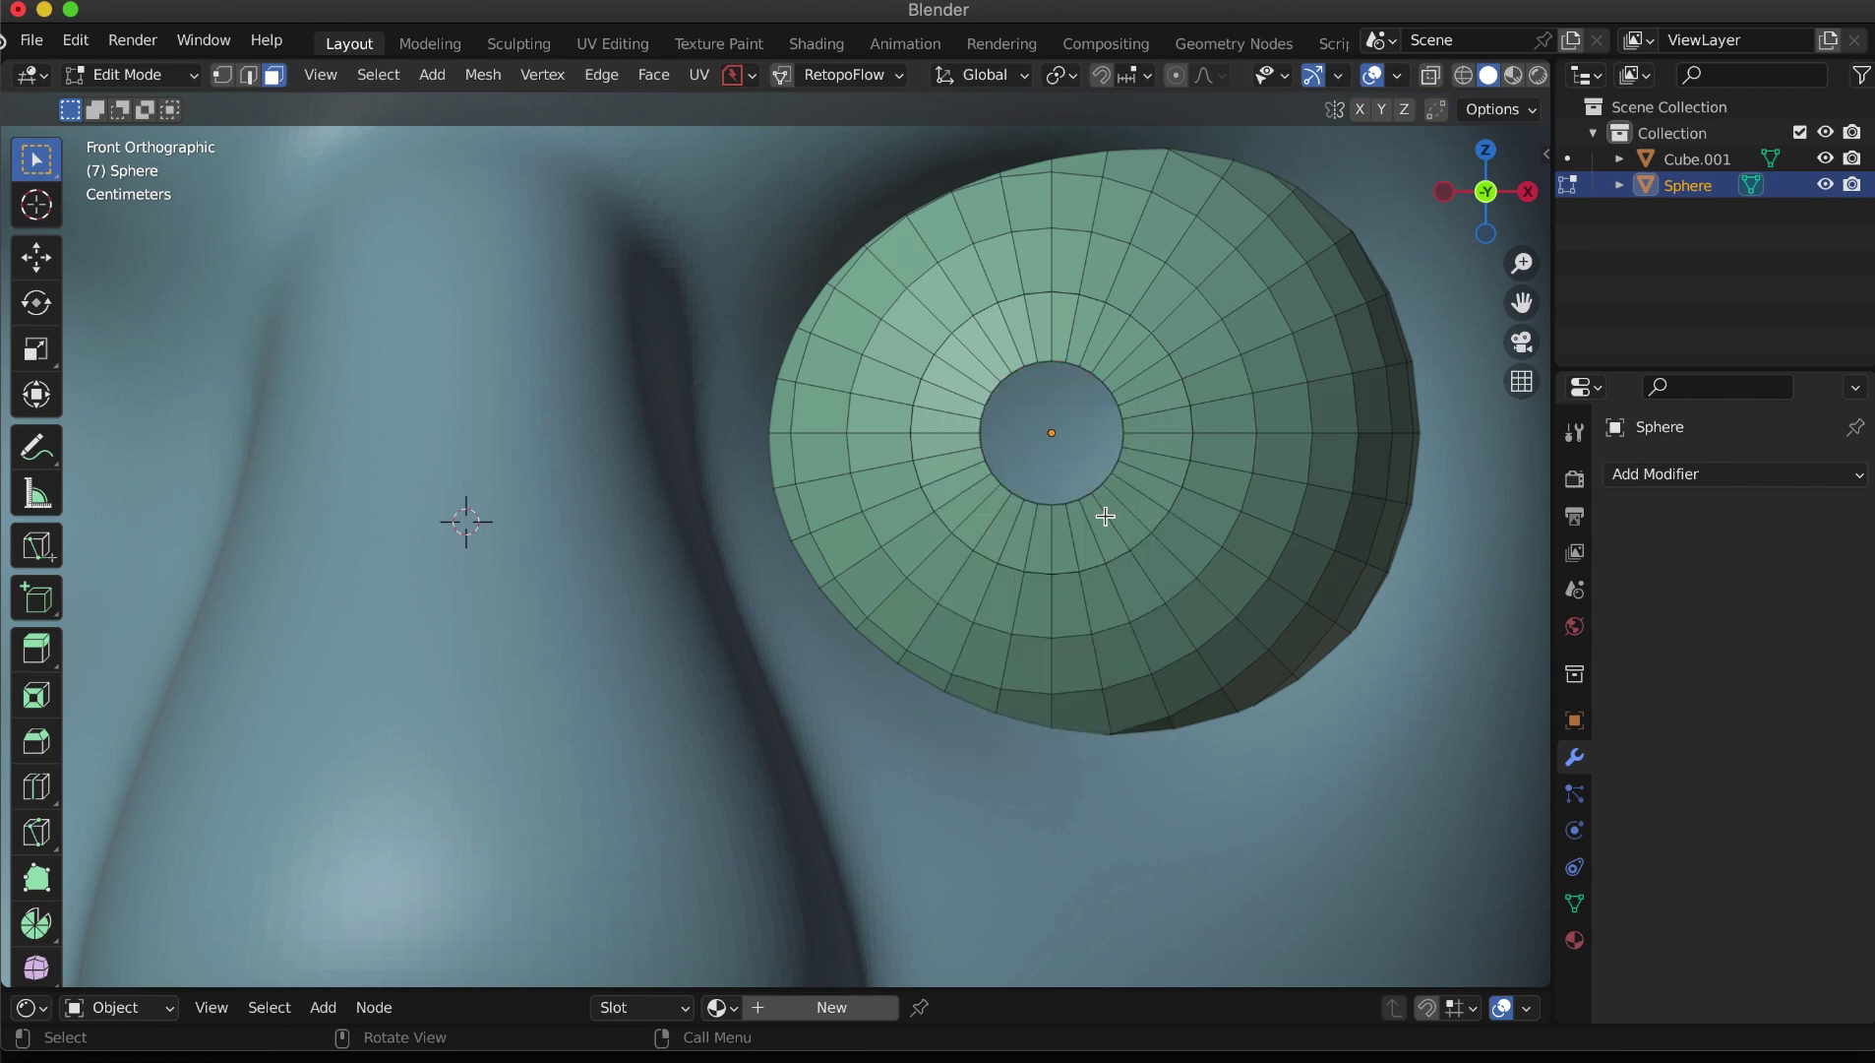
key(2)
key(e)
key(s)
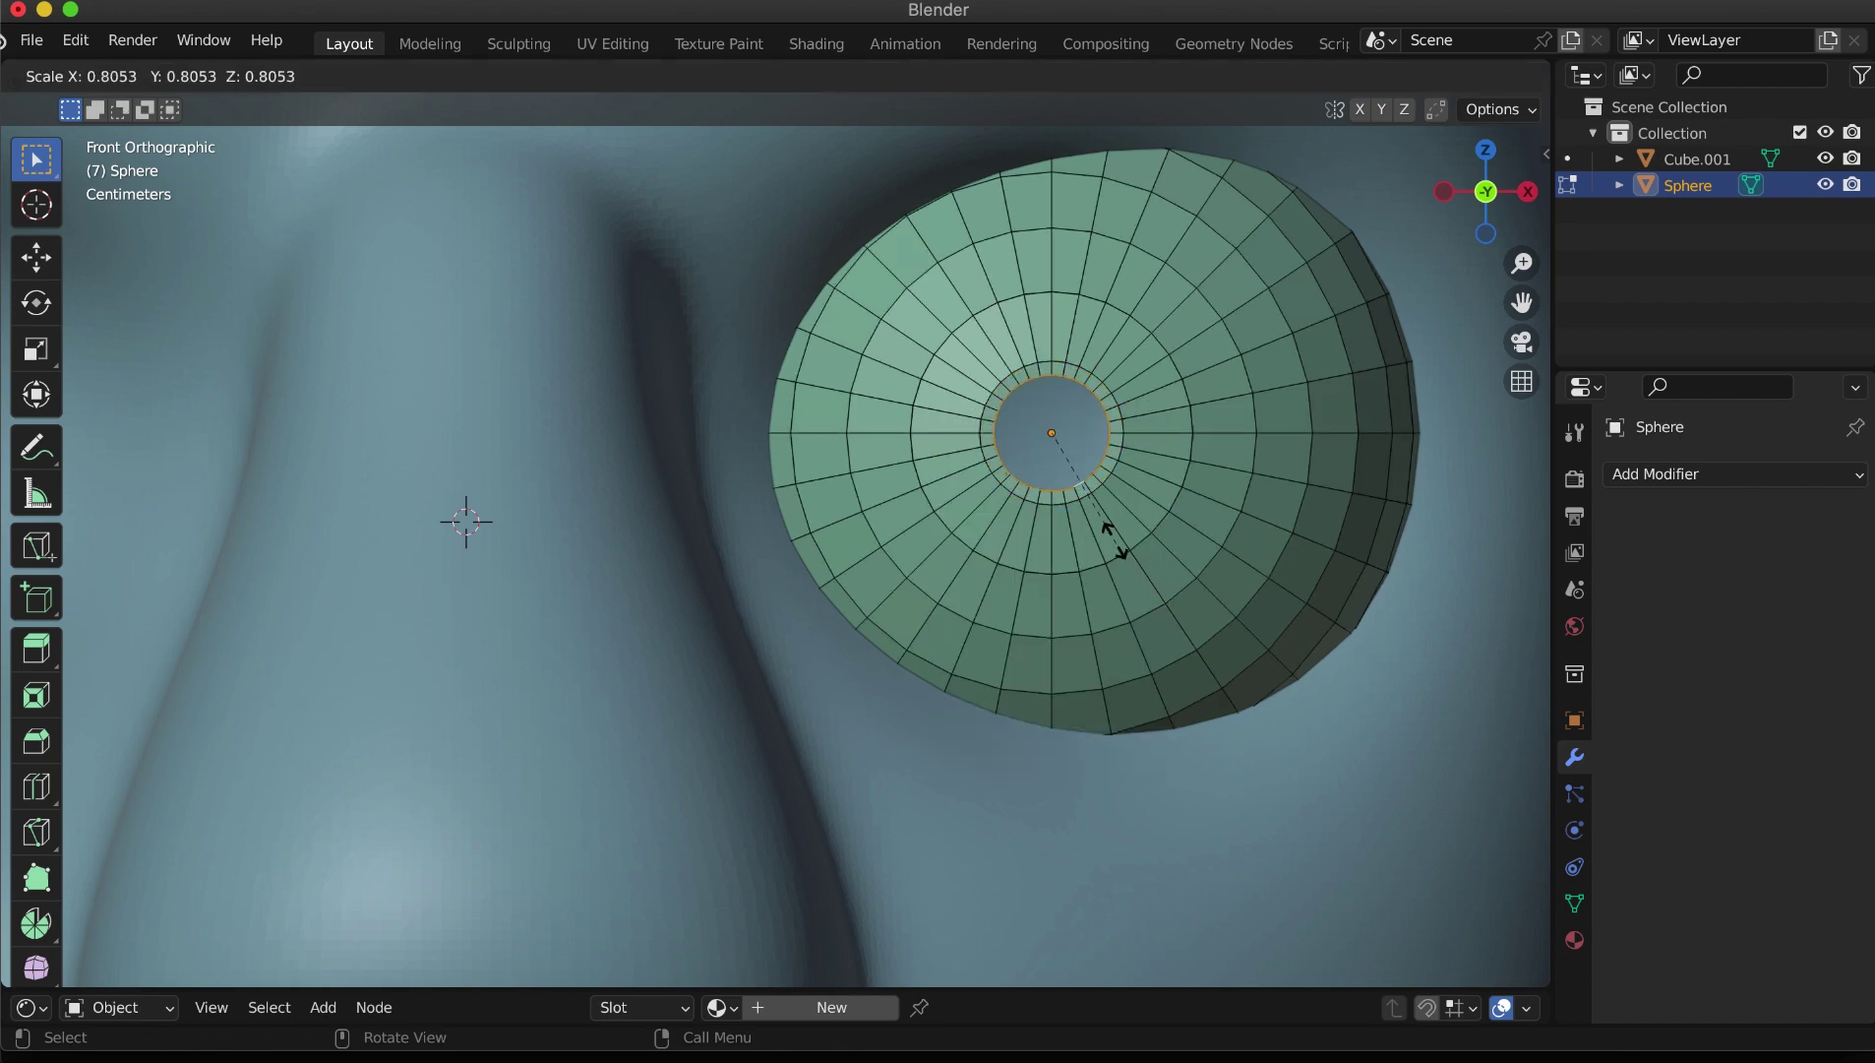
click(1128, 557)
key(ctrl+f)
click(1092, 571)
Step: Smooth the eyeball with level 3 subdivision and mirror it across Cube.001
key(Tab)
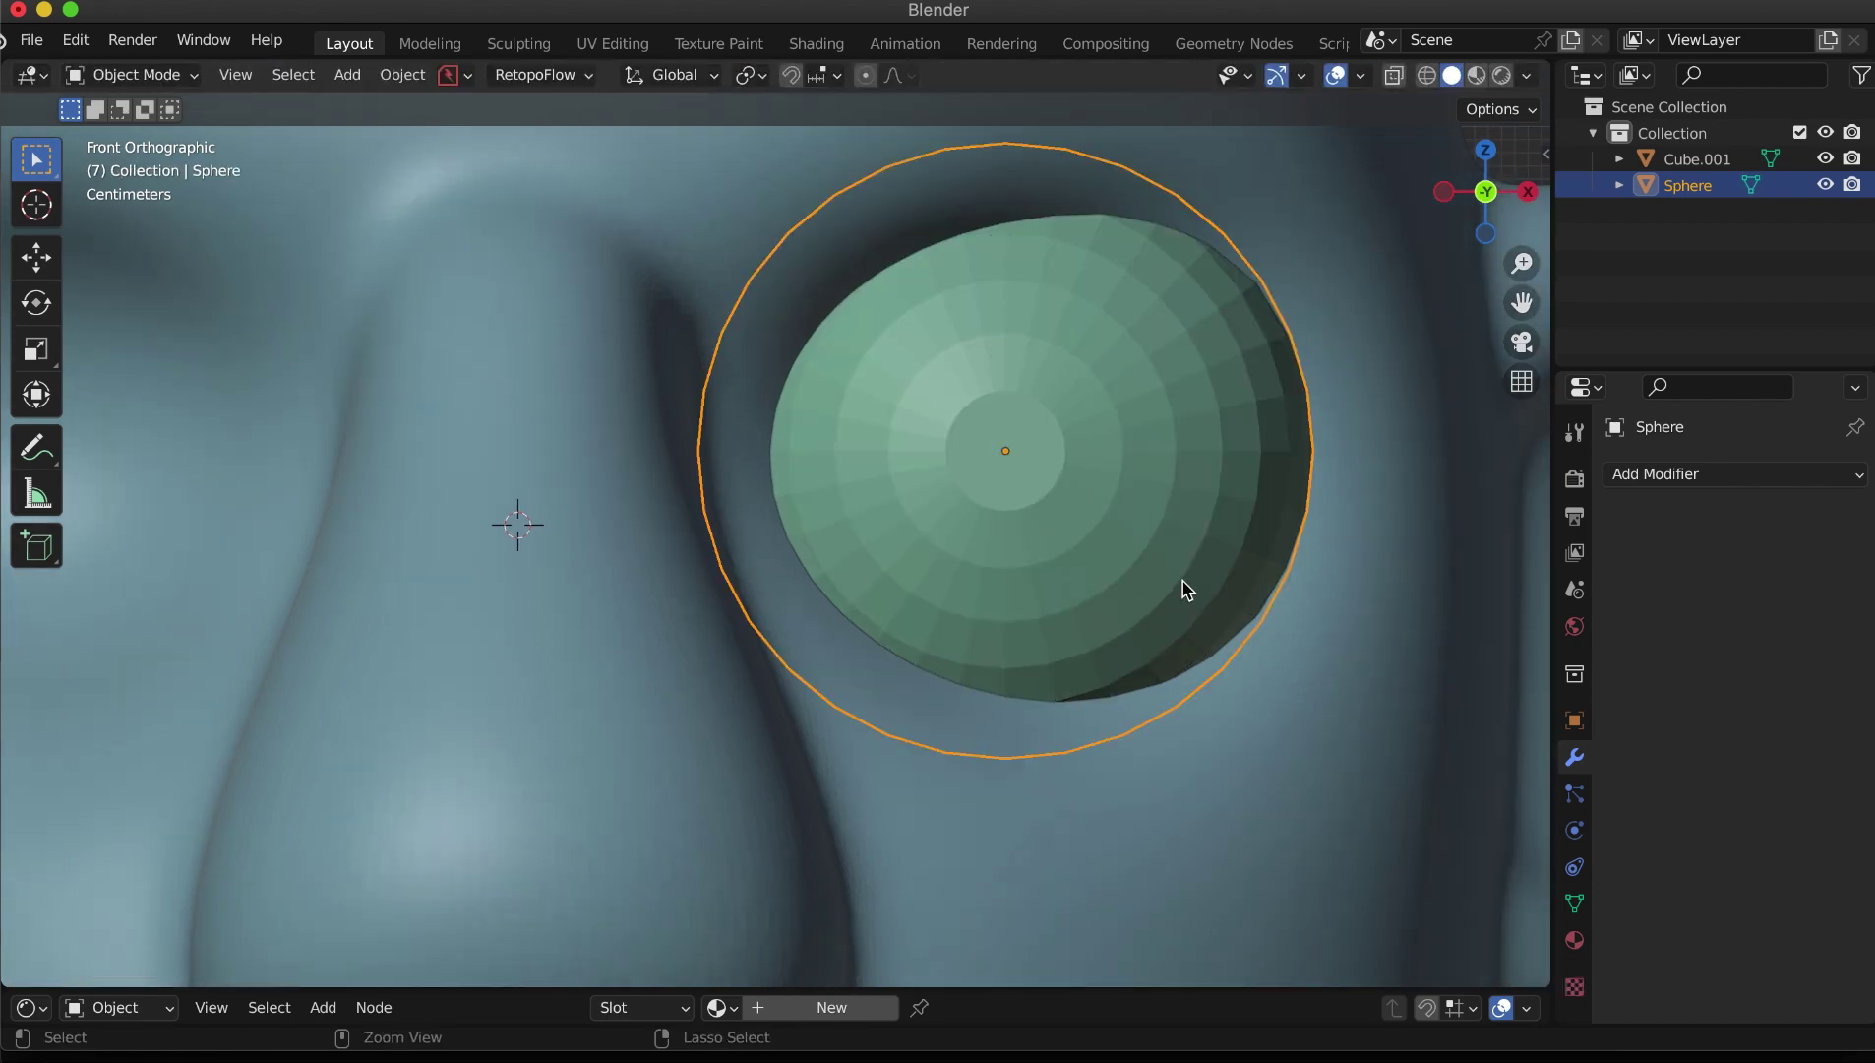
key(ctrl+3)
click(1735, 536)
click(1279, 838)
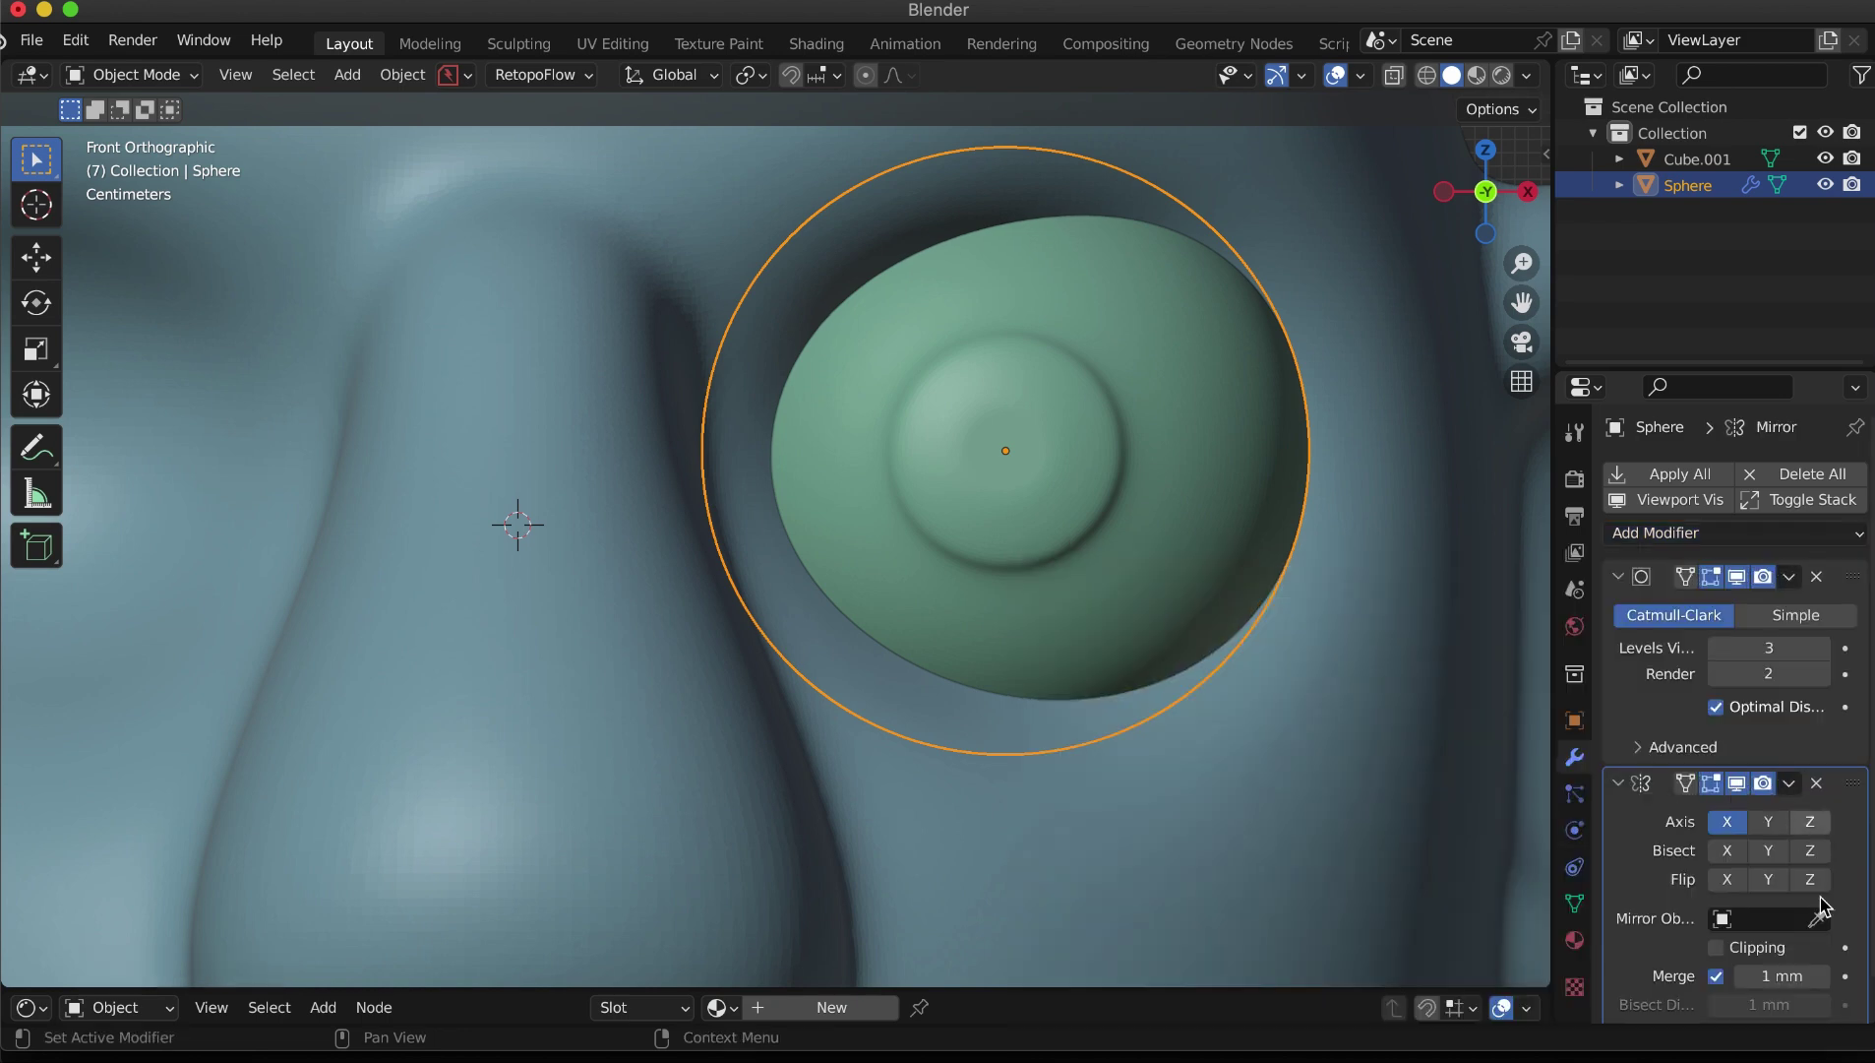
click(1235, 635)
scroll(1235, 634, down, 4)
scroll(1235, 634, down, 3)
click(1178, 745)
key(Home)
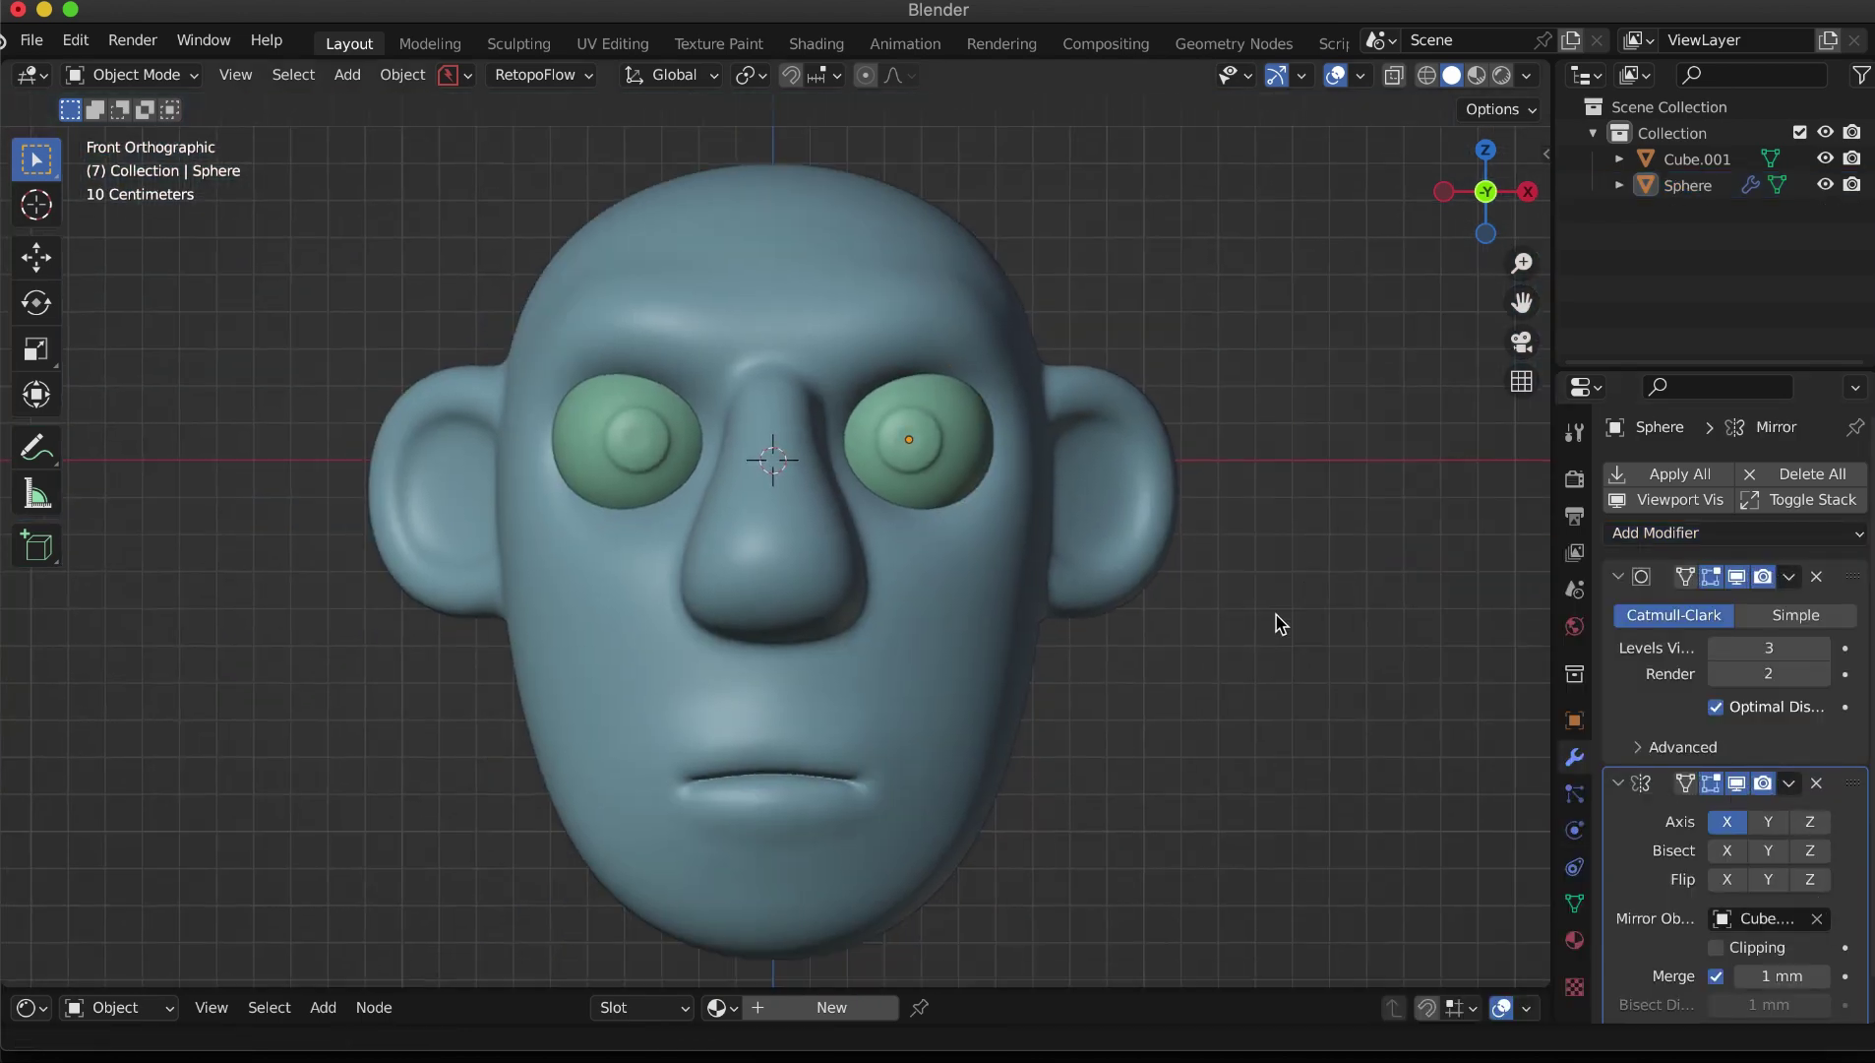
Step: Sculpt Cube.001 with a 344 px Grab brush, pulling a lip corner and the brow
click(519, 43)
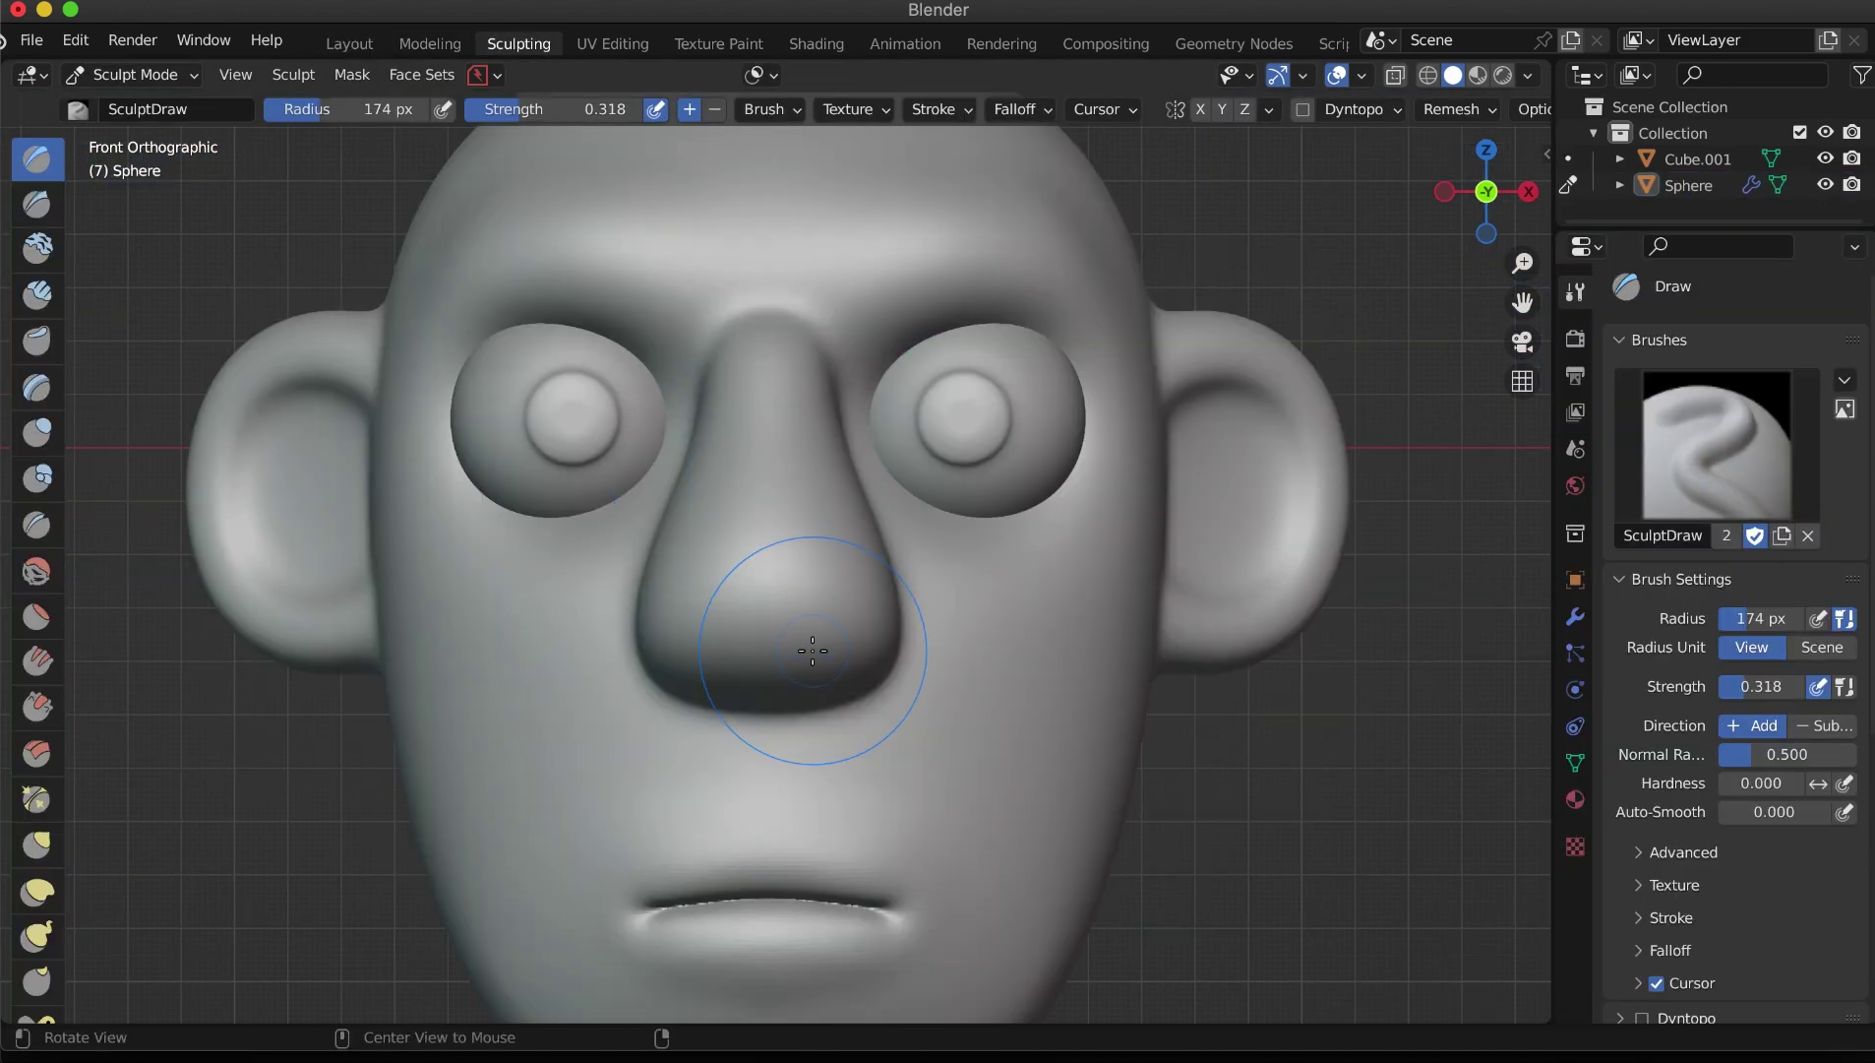
key(alt+q)
key(g)
key(f)
click(1069, 876)
scroll(1069, 876, down, 2)
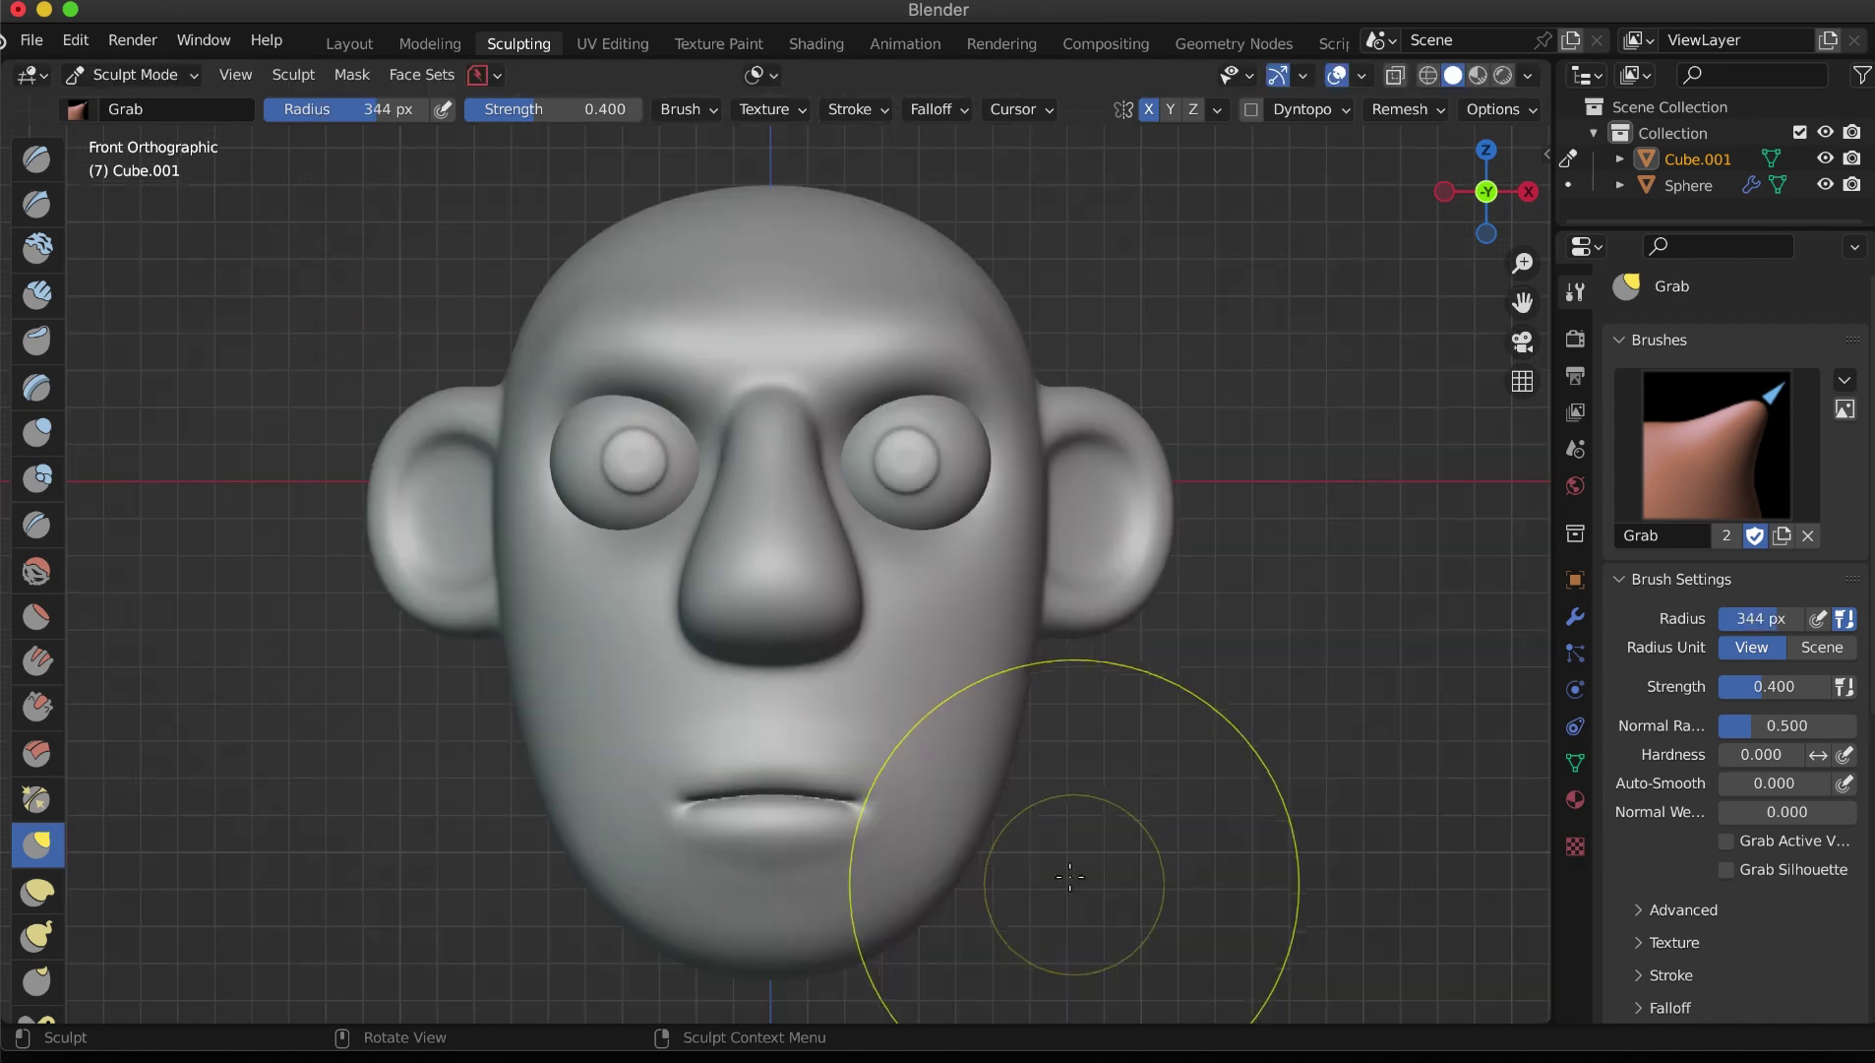
mouse_move(858, 816)
mouse_down()
mouse_move(870, 787)
mouse_move(826, 846)
mouse_move(782, 827)
mouse_up()
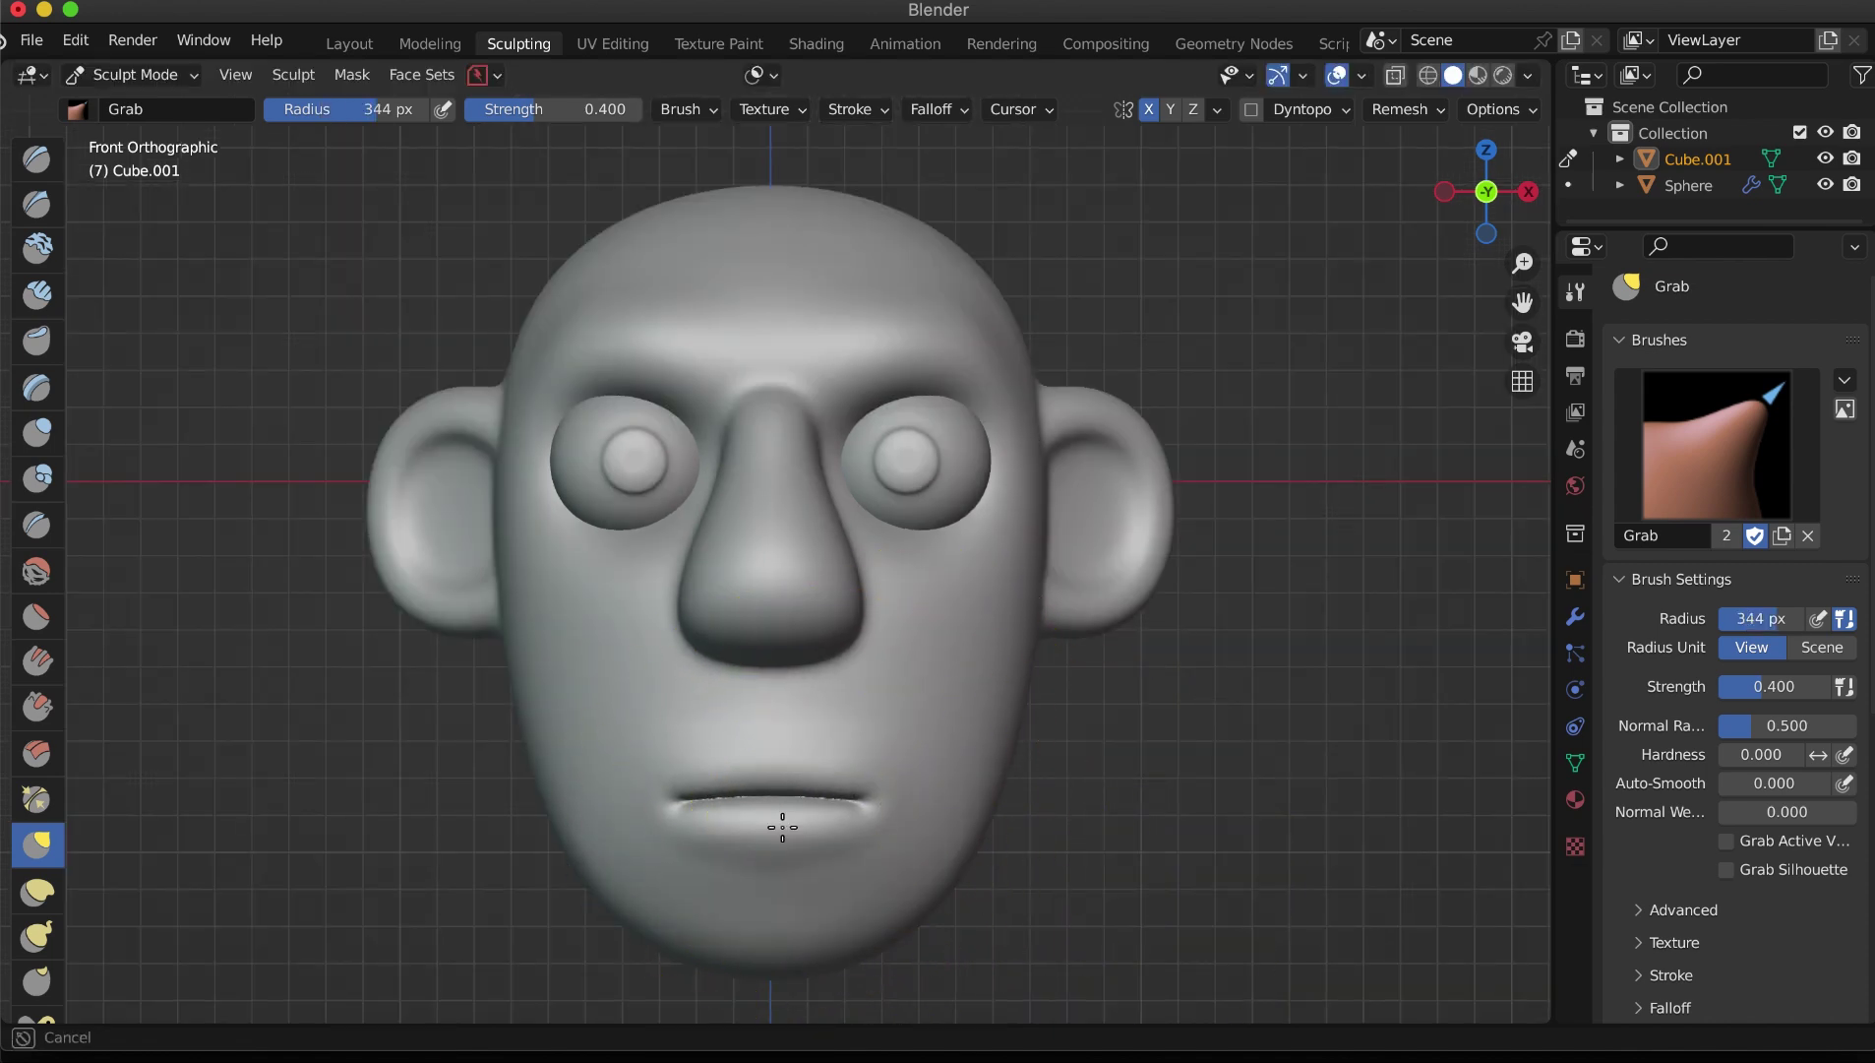
drag(758, 364, 573, 380)
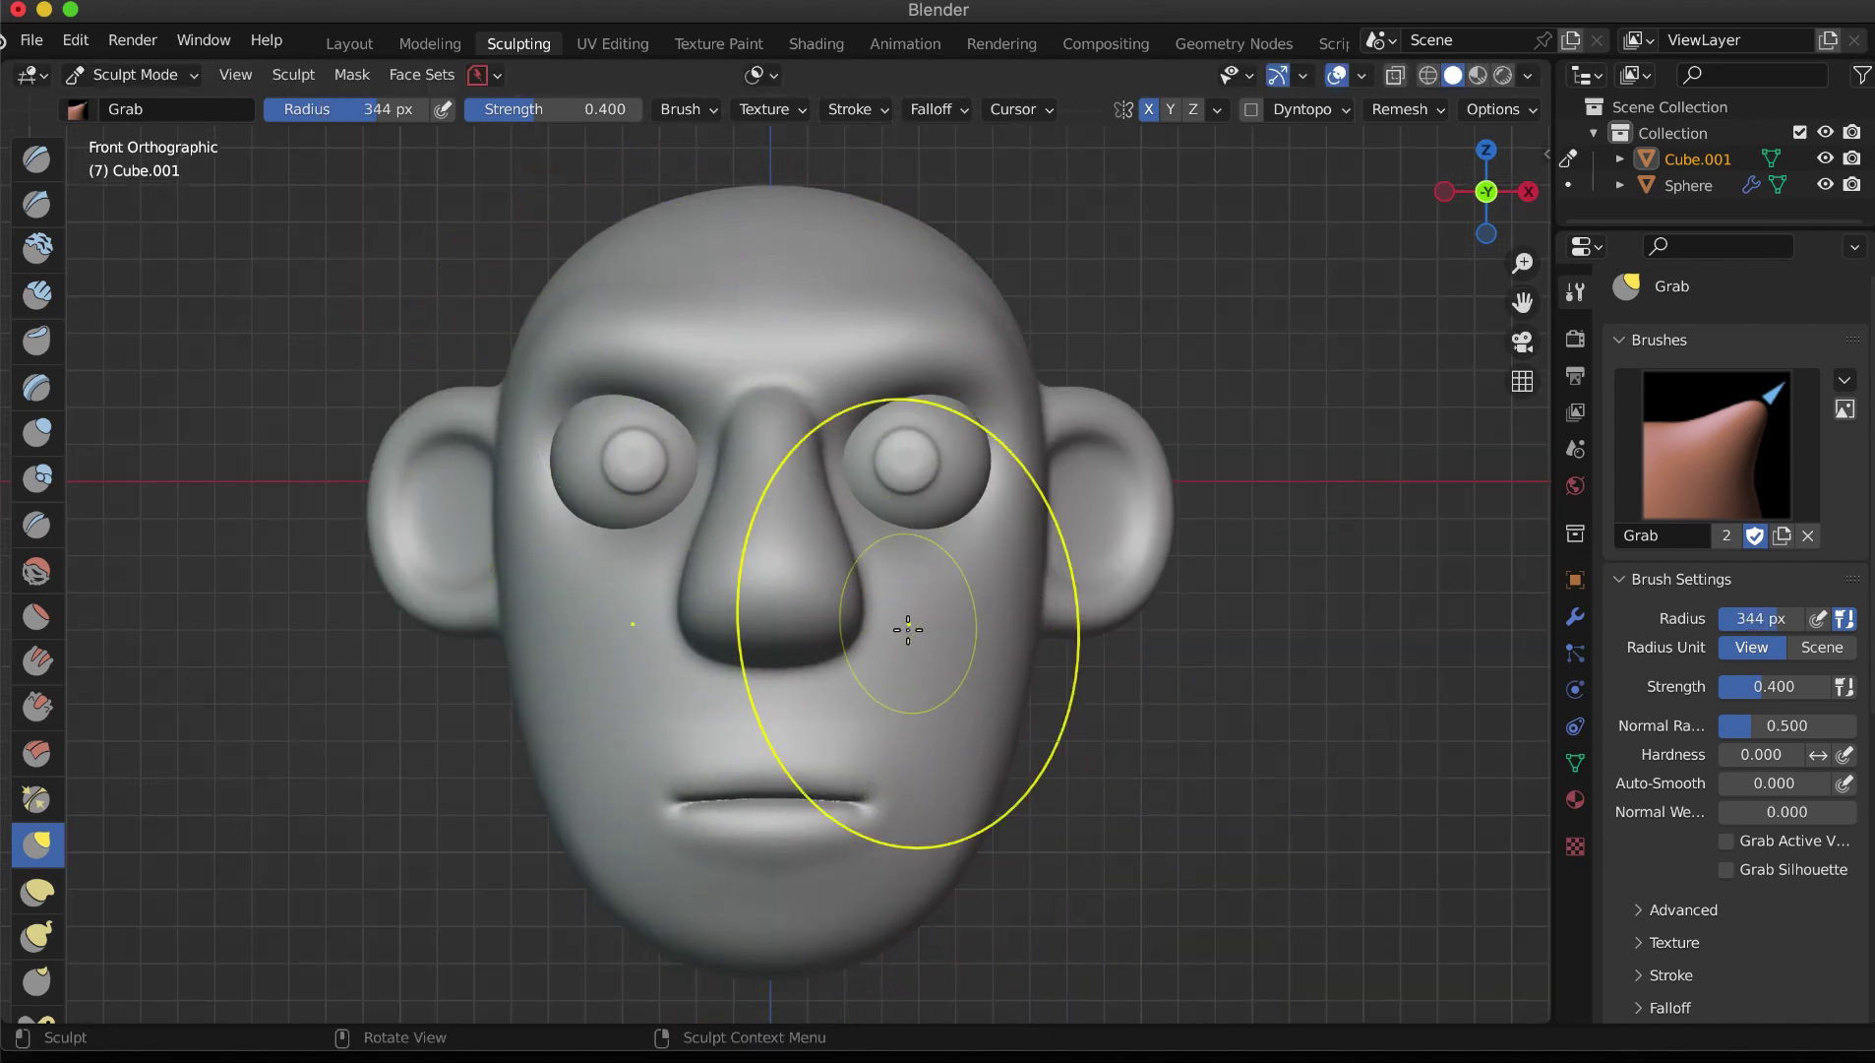
Step: From the front view, lift the mouth corners into a smile with a 212 px Grab brush
middle_drag(908, 628, 765, 658)
key(grave)
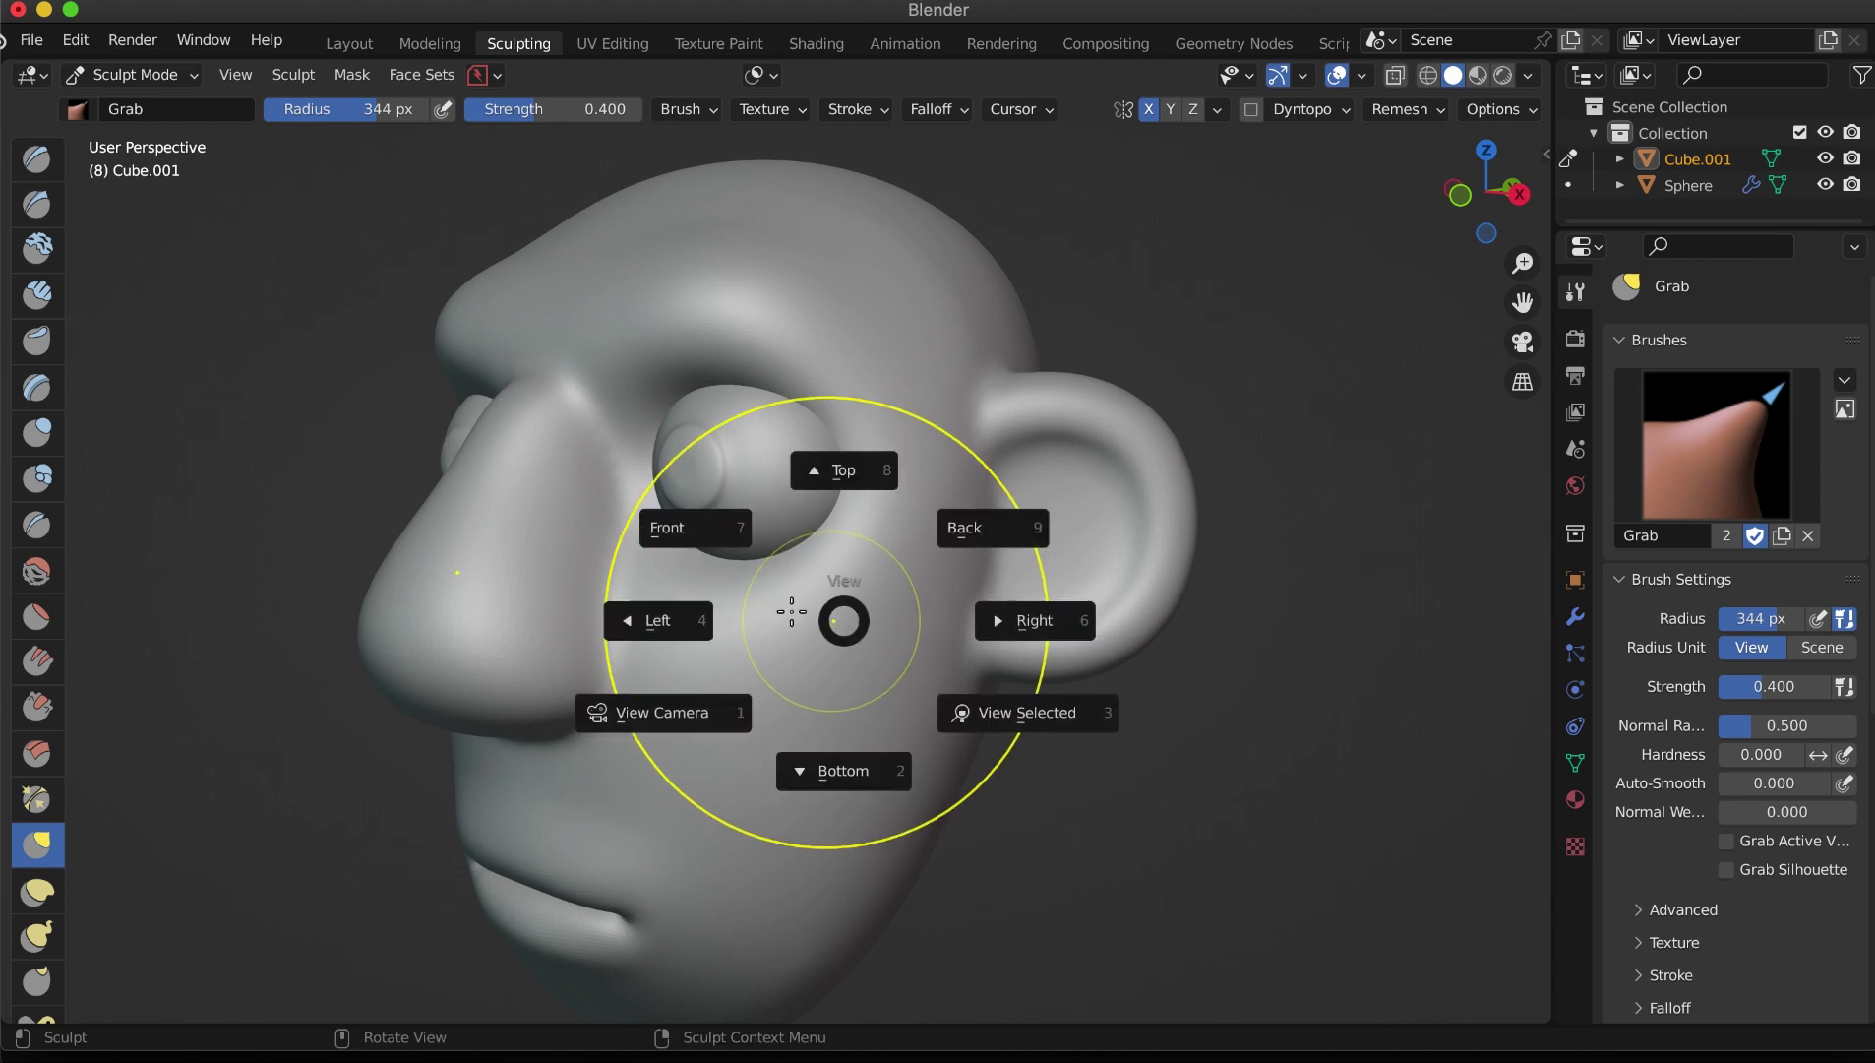
click(661, 528)
key(f)
click(771, 707)
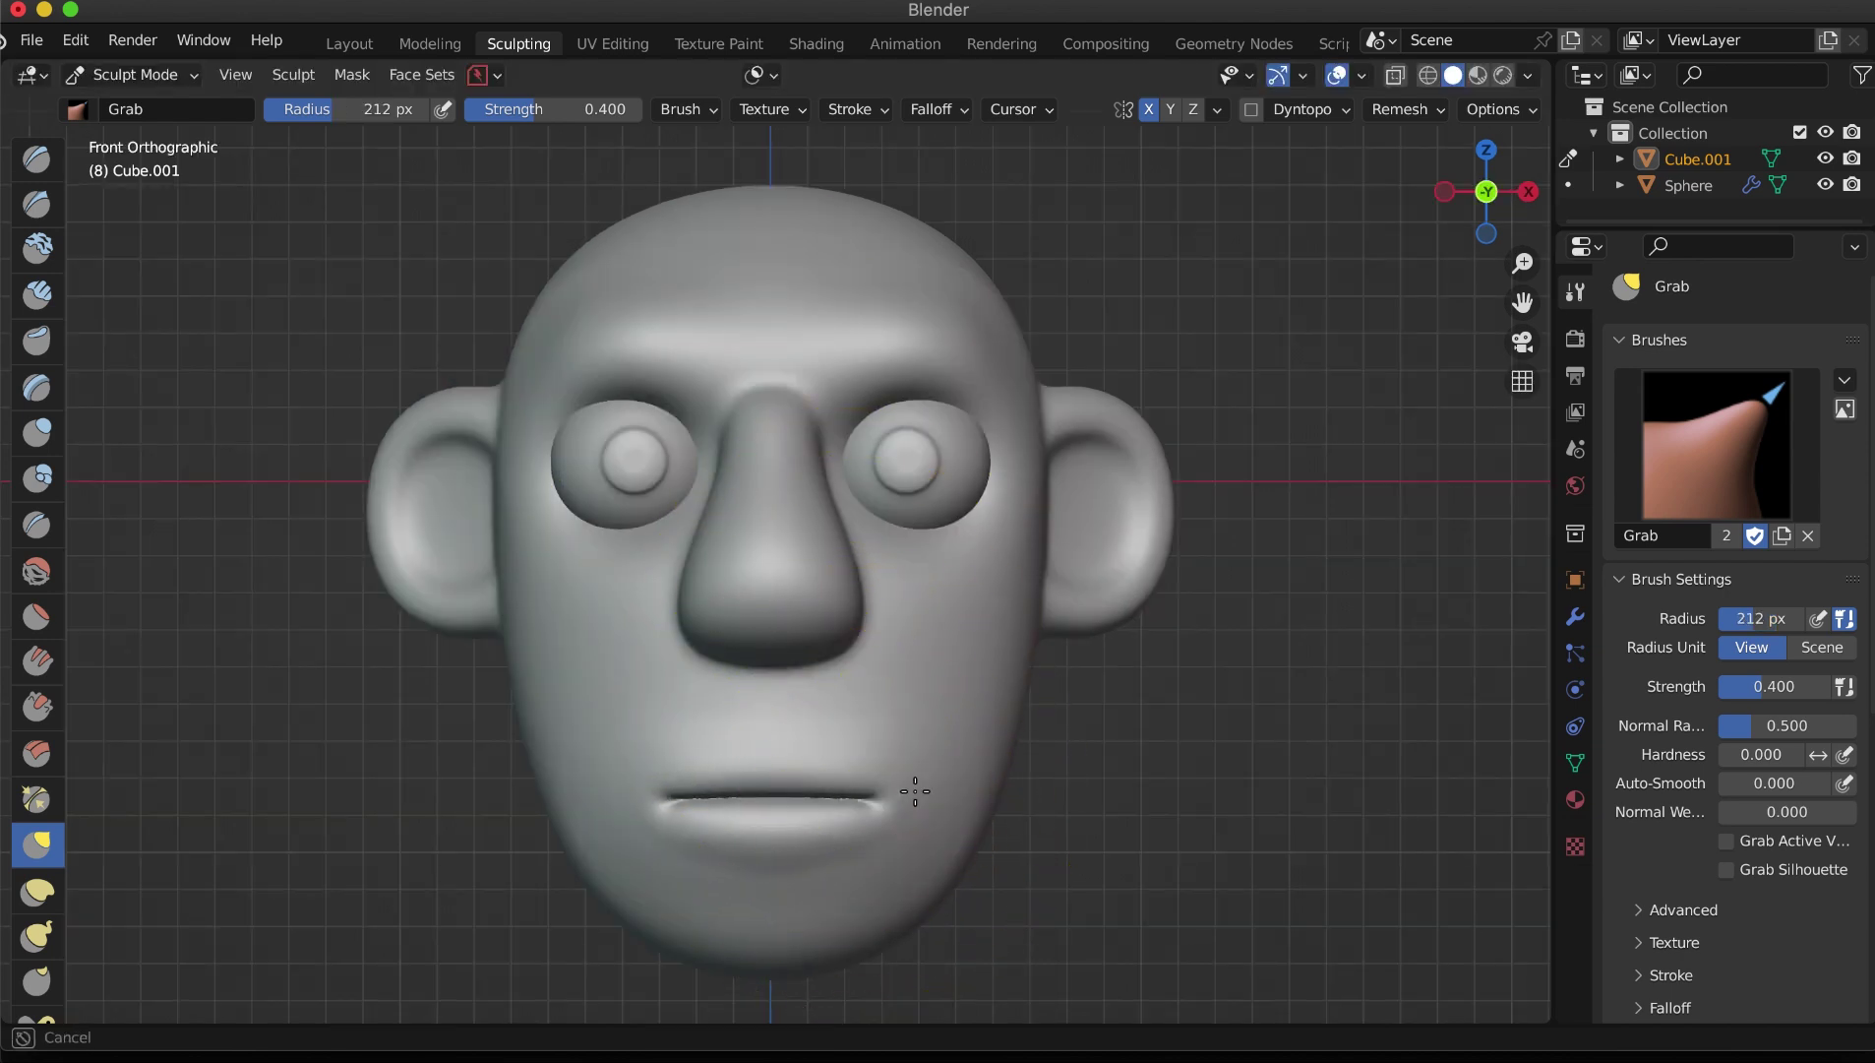
mouse_move(787, 856)
mouse_down()
mouse_move(657, 837)
mouse_move(615, 744)
mouse_up()
scroll(873, 750, down, 1)
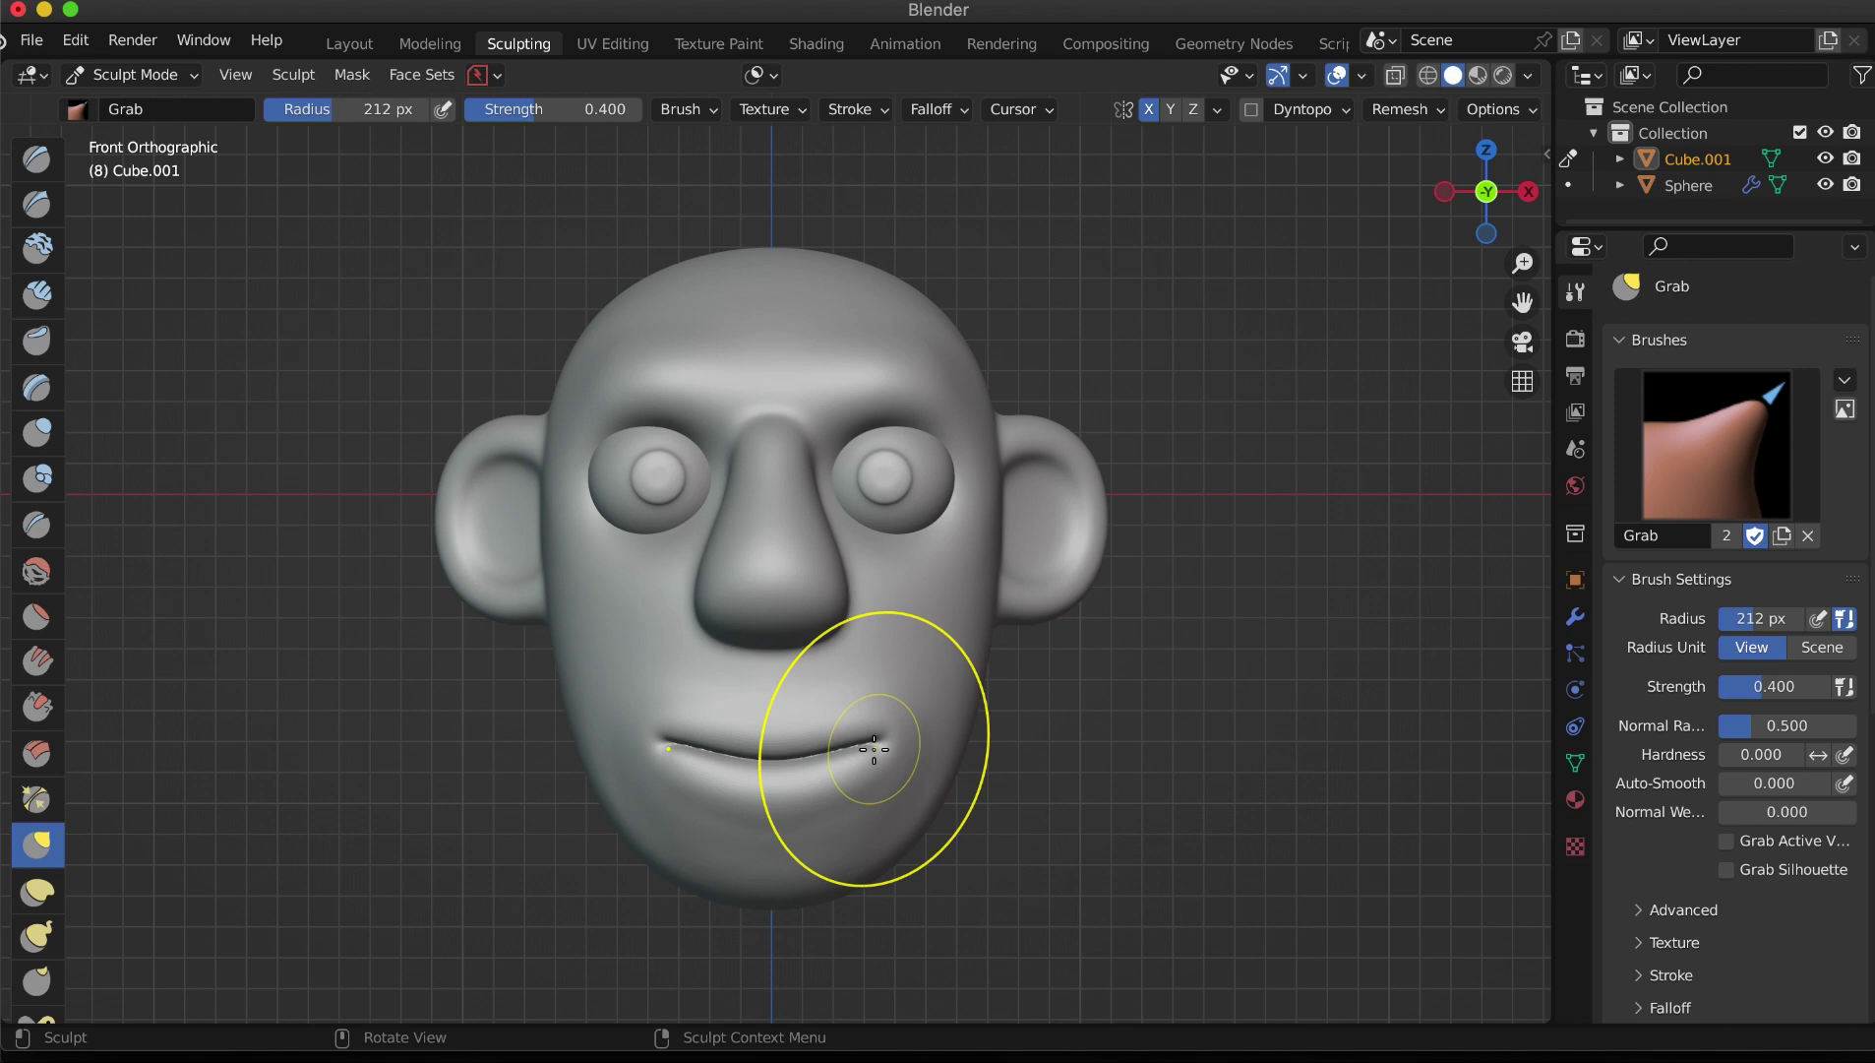
scroll(992, 732, down, 2)
mouse_move(992, 732)
middle_down()
mouse_move(985, 712)
mouse_move(1172, 721)
middle_up()
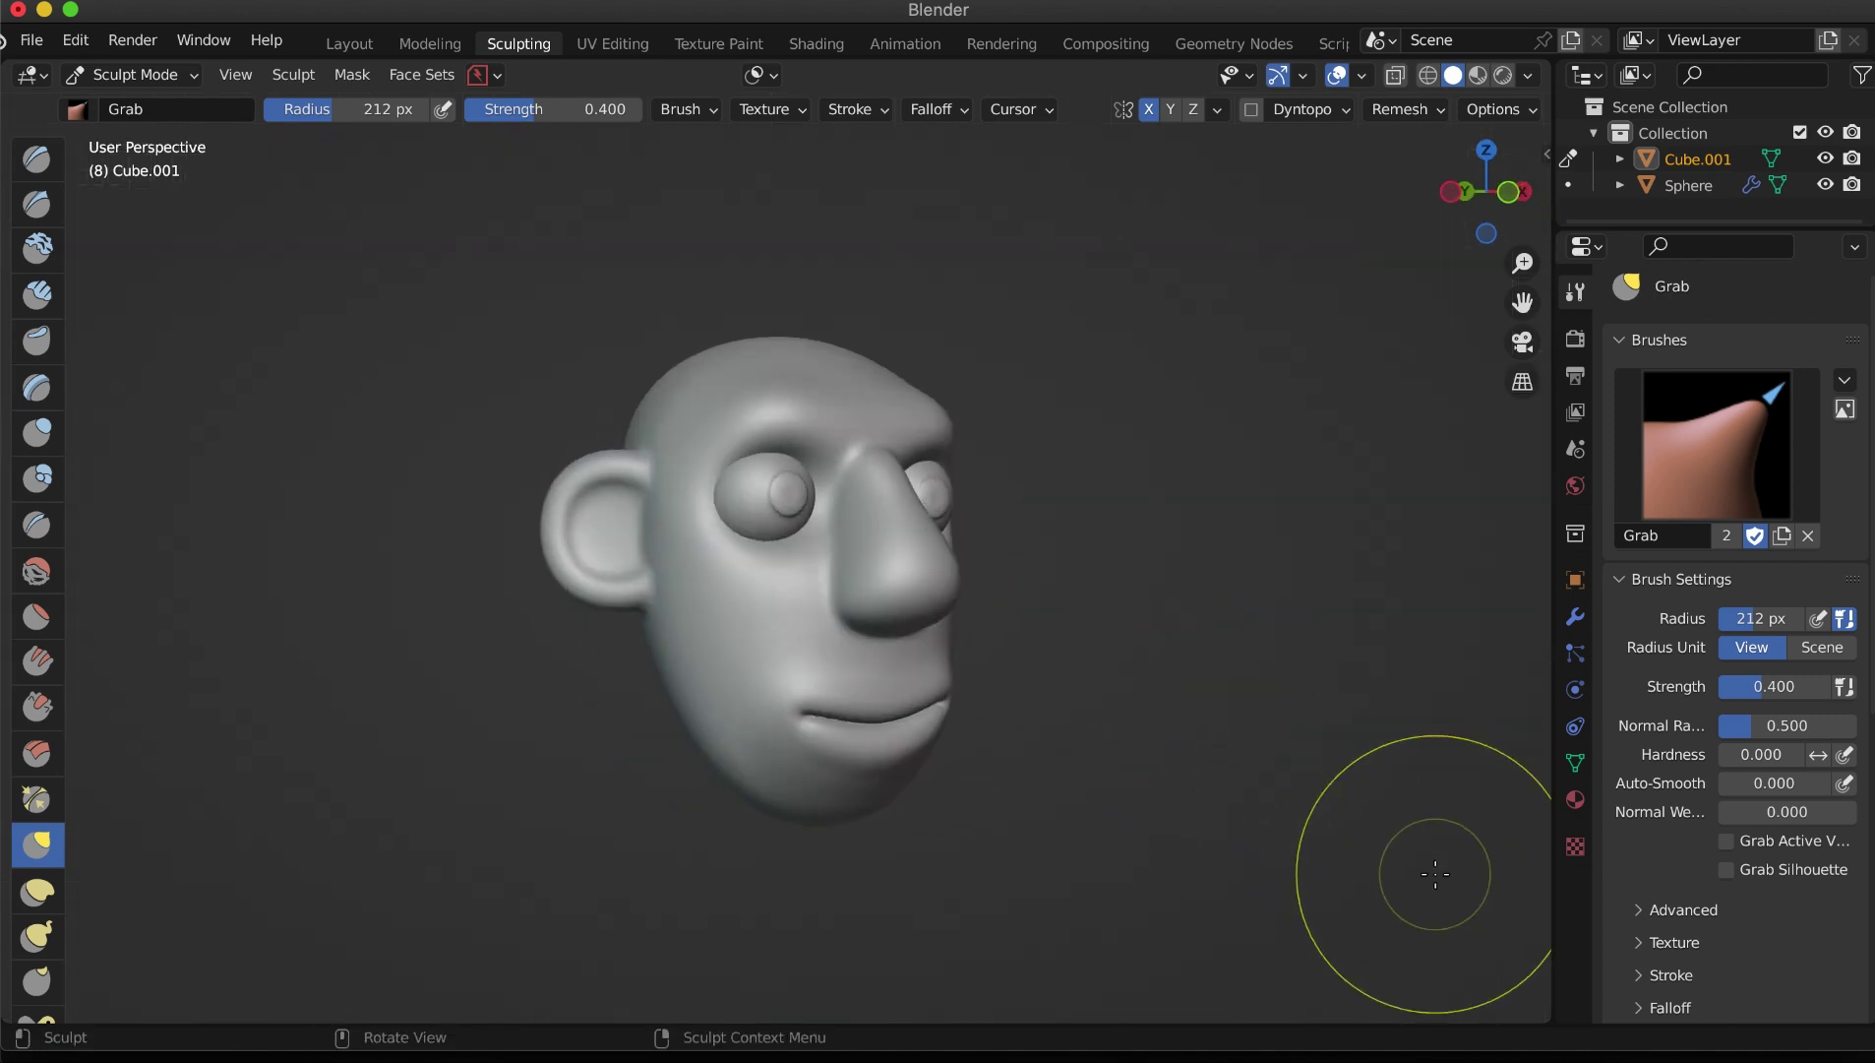